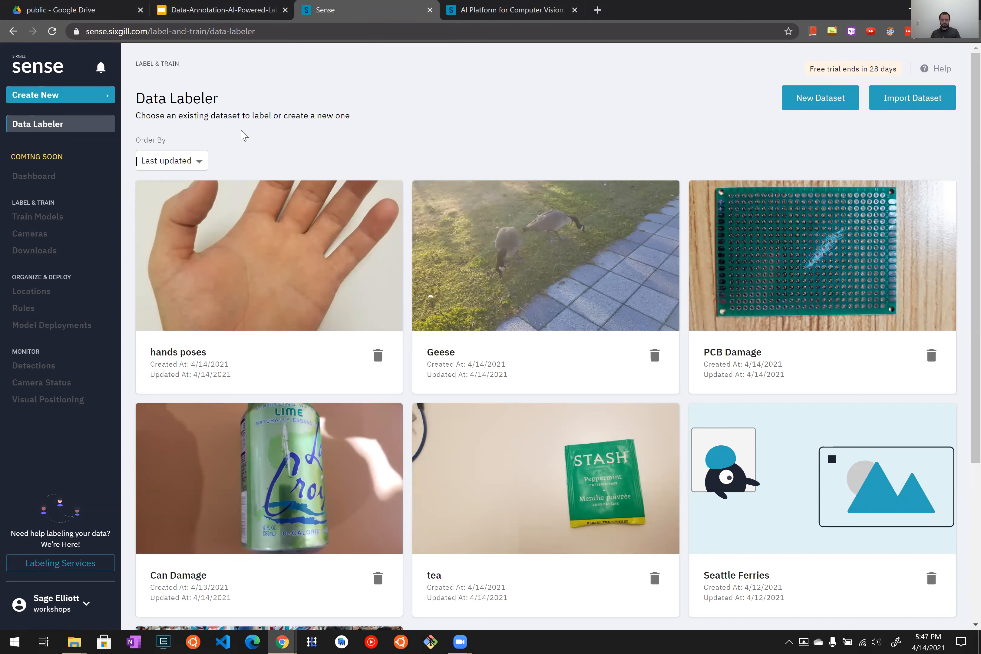
Step: Switch to the Data-Annotation-AI-Powered-Labeling slides and copy the URL of the "Dataset Samples if you want to follow along" link
click(253, 10)
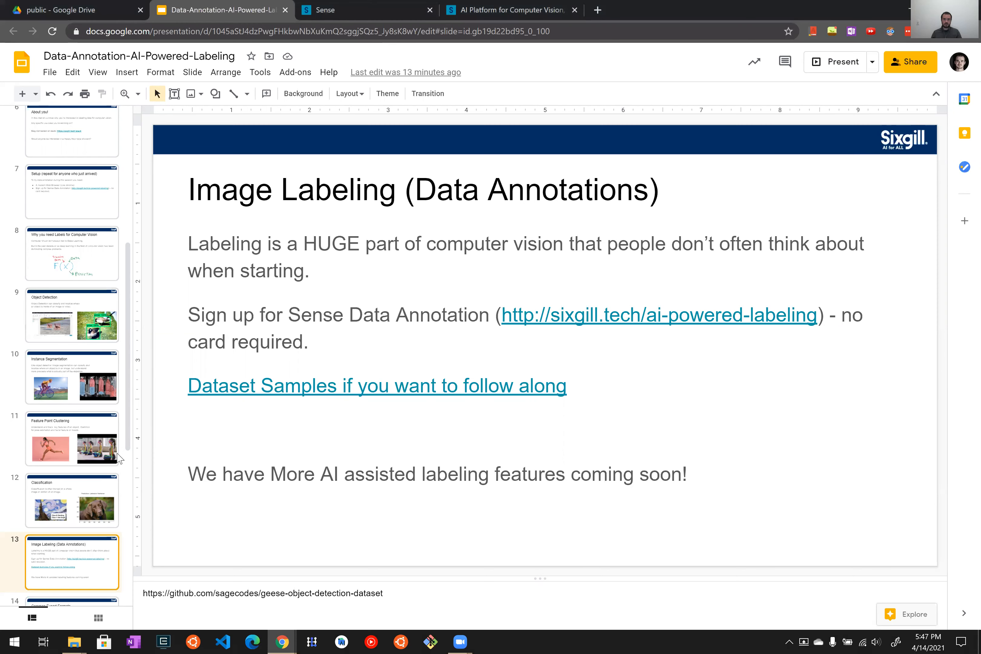
right_click(342, 388)
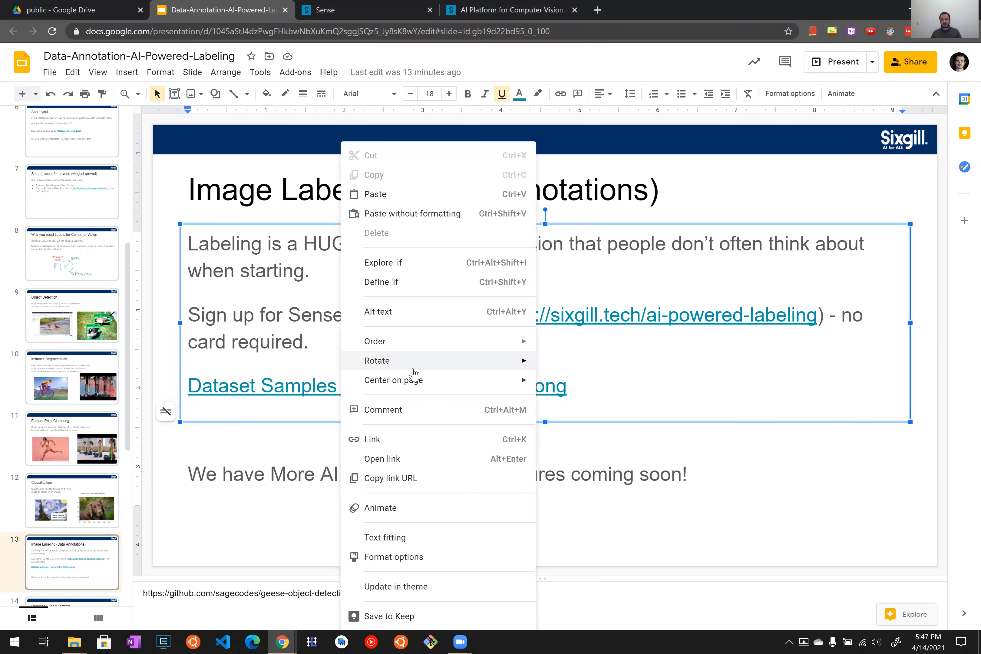
click(412, 478)
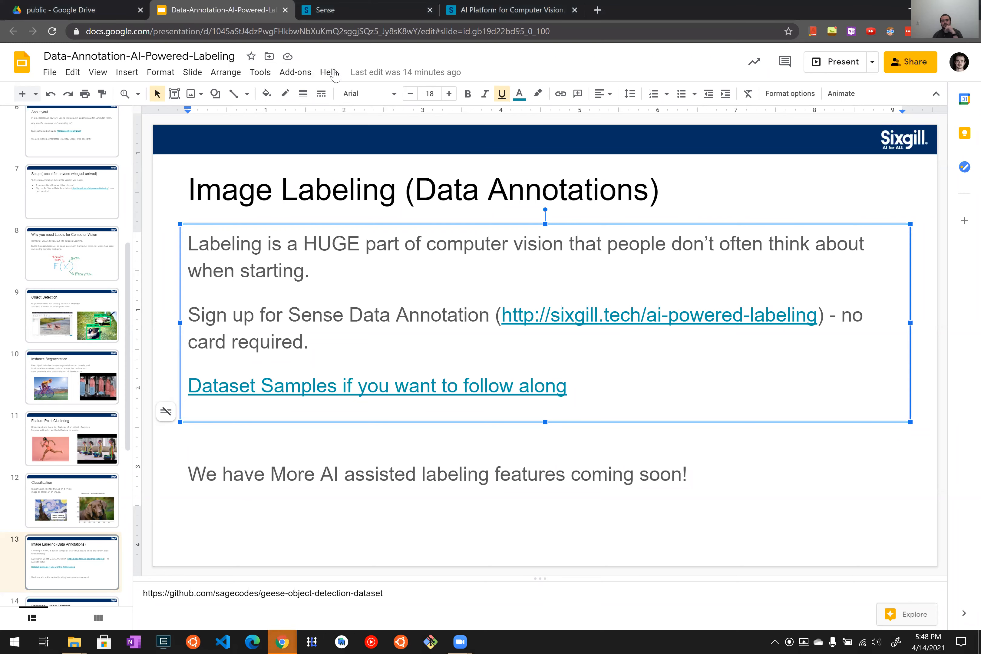
click(413, 159)
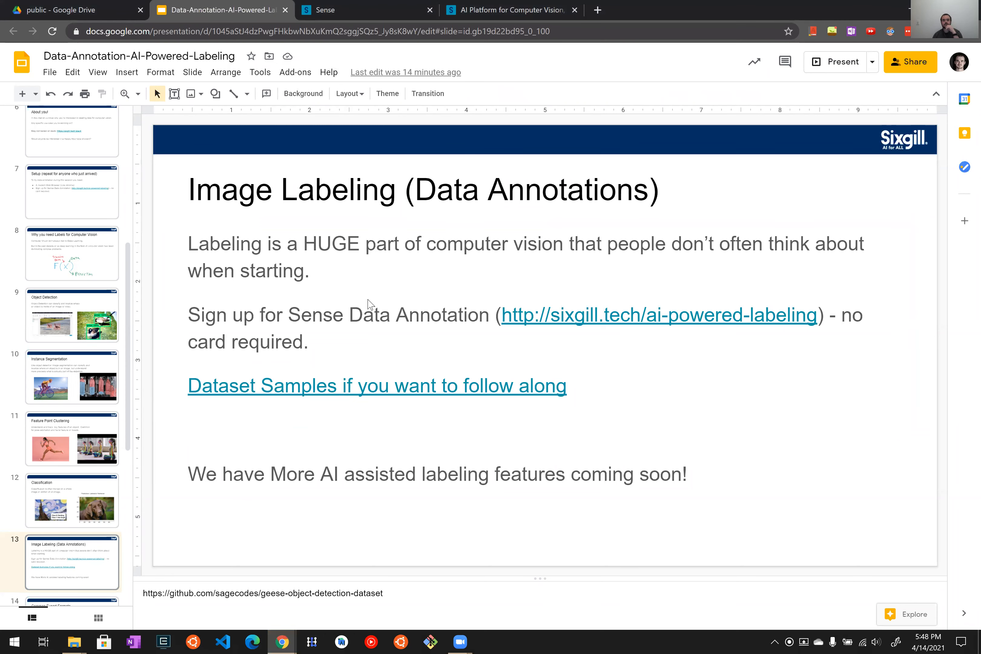
Step: Return to Sense, create a new dataset named "labelingdemo", and save it to continue to its sources
click(350, 9)
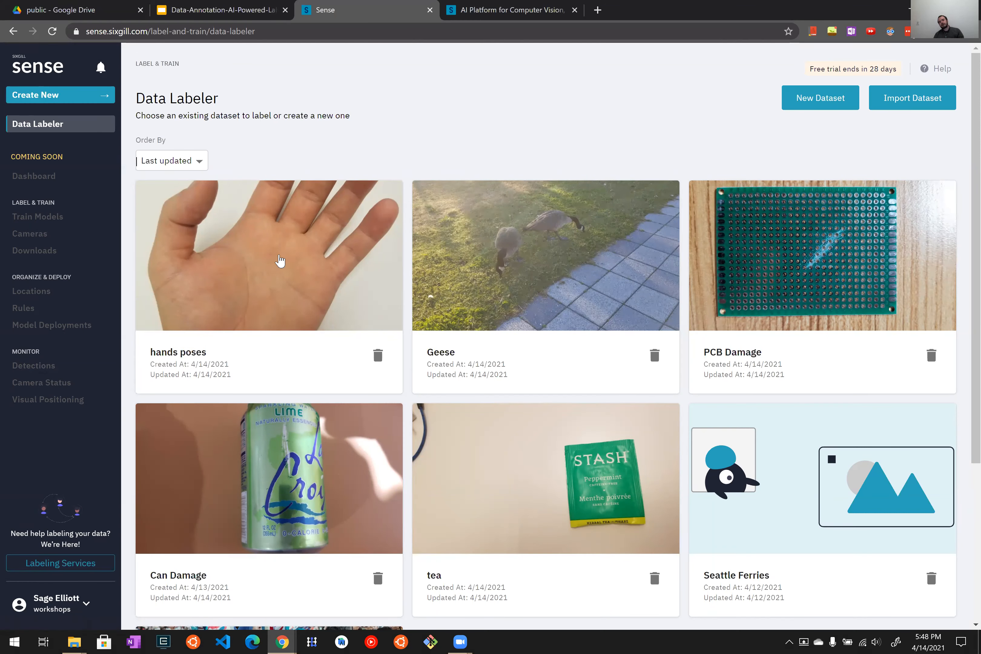
scroll(555, 267, down, 4)
scroll(465, 169, up, 4)
click(832, 103)
click(225, 241)
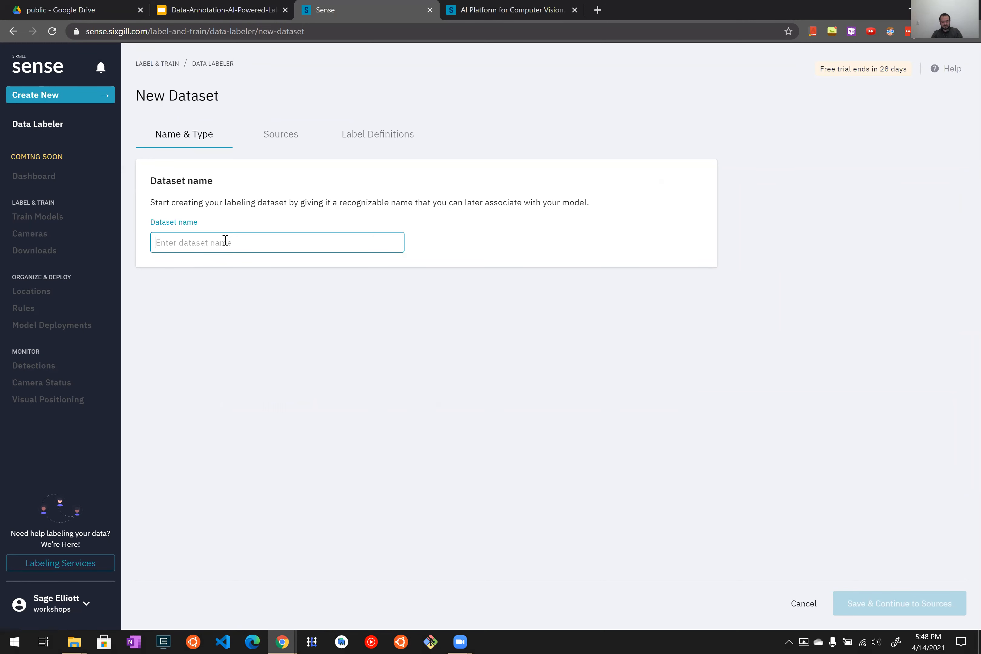
text(labelingdemo)
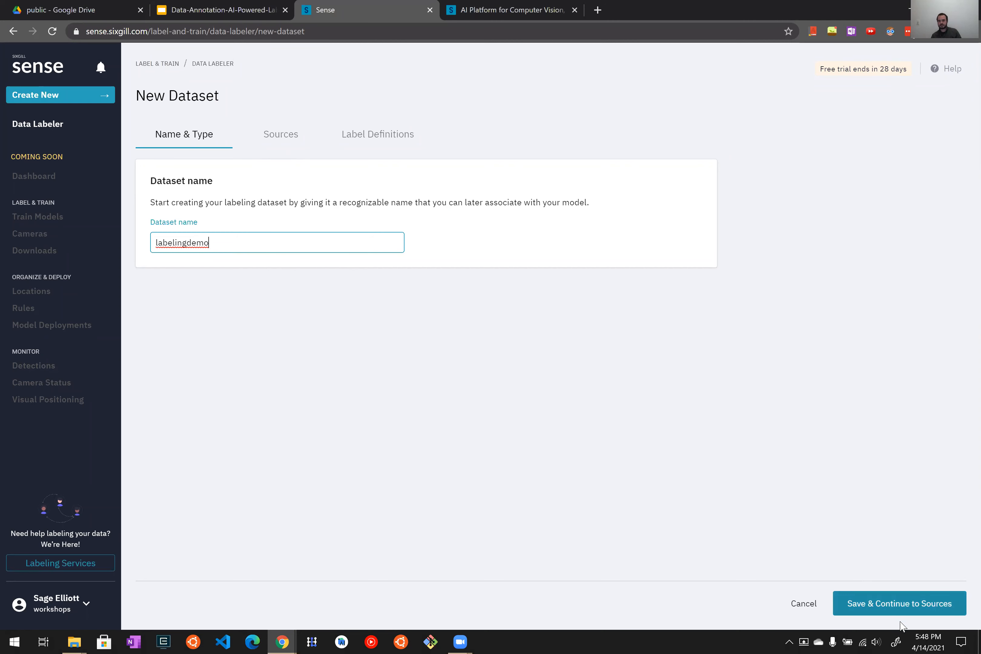
click(881, 606)
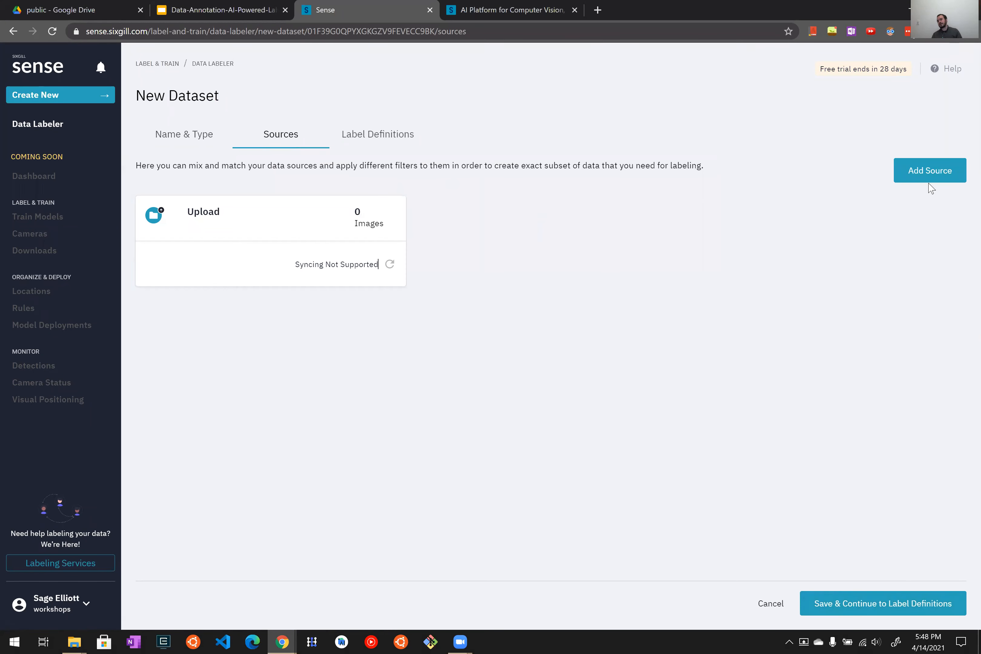
Step: Add an Upload Local Files source and upload all images, a-geese through polygons_pcb, from the segmentation_object_detection folder
click(918, 171)
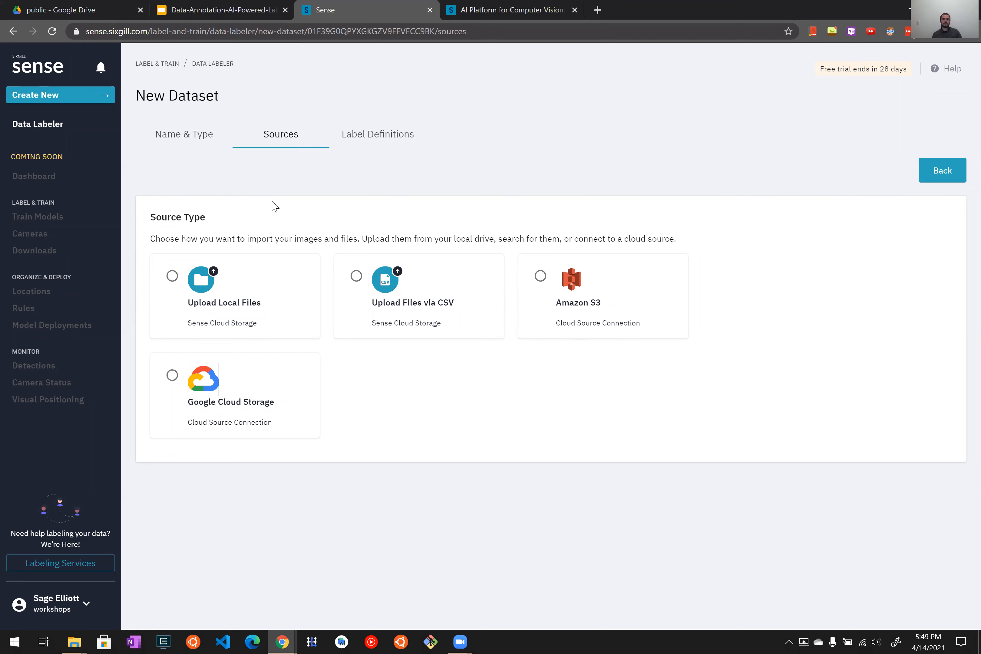
click(229, 295)
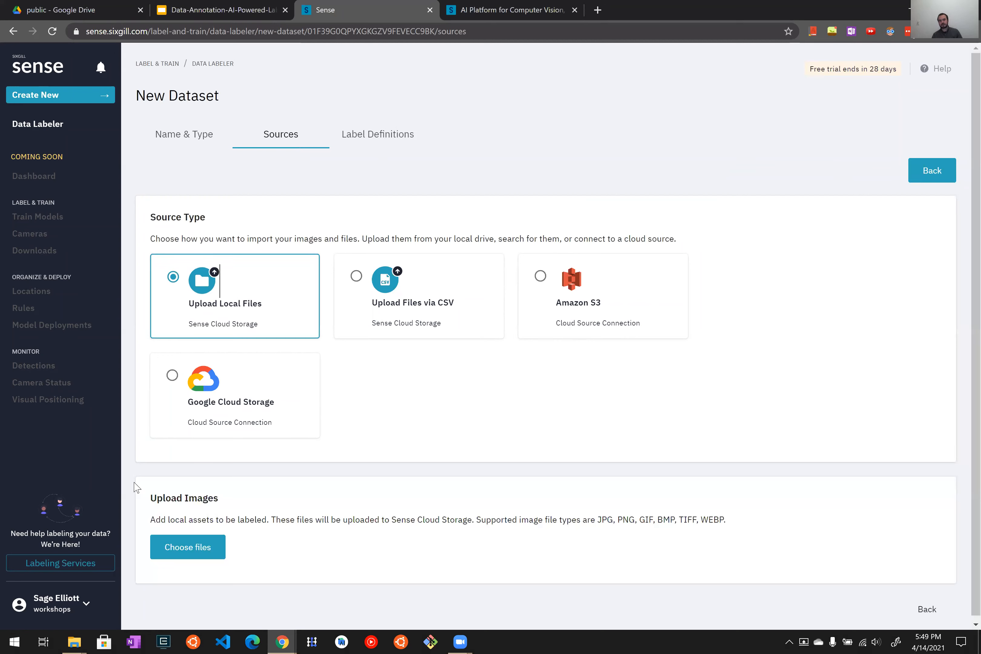
click(215, 547)
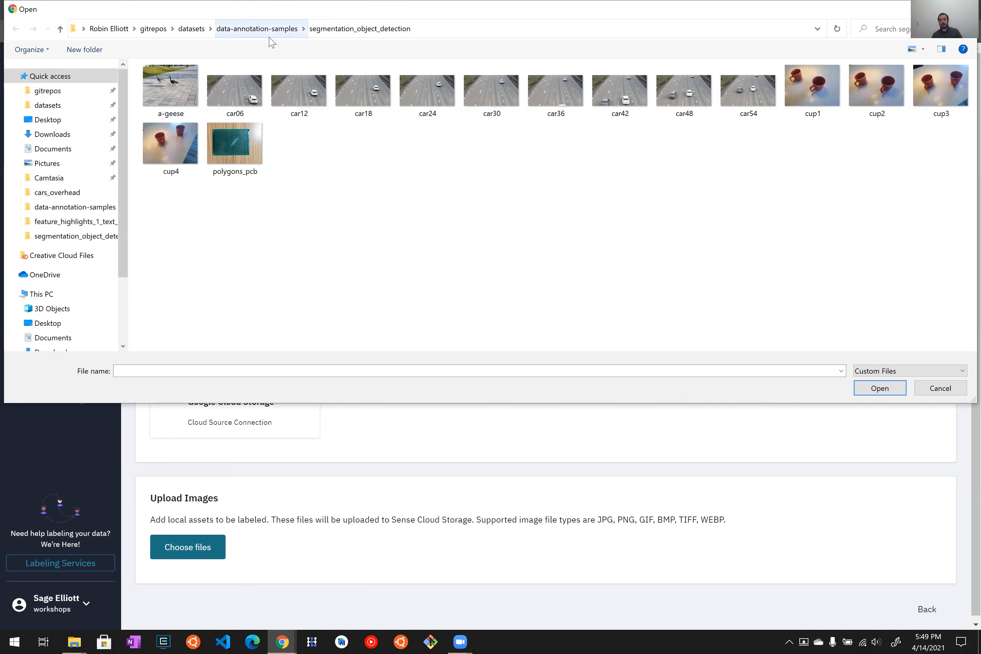
click(270, 28)
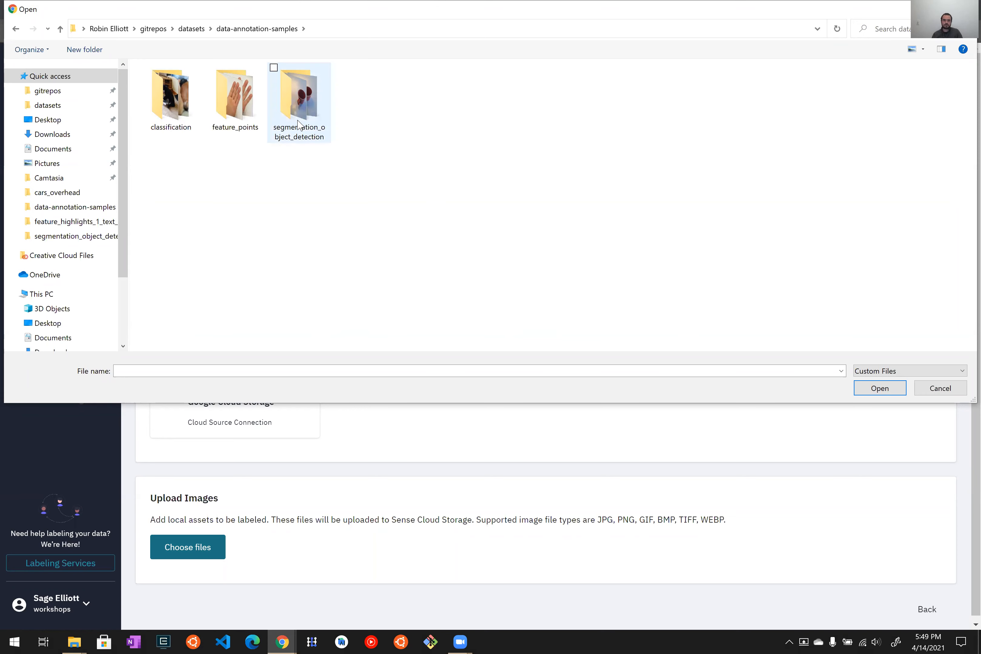
click(298, 121)
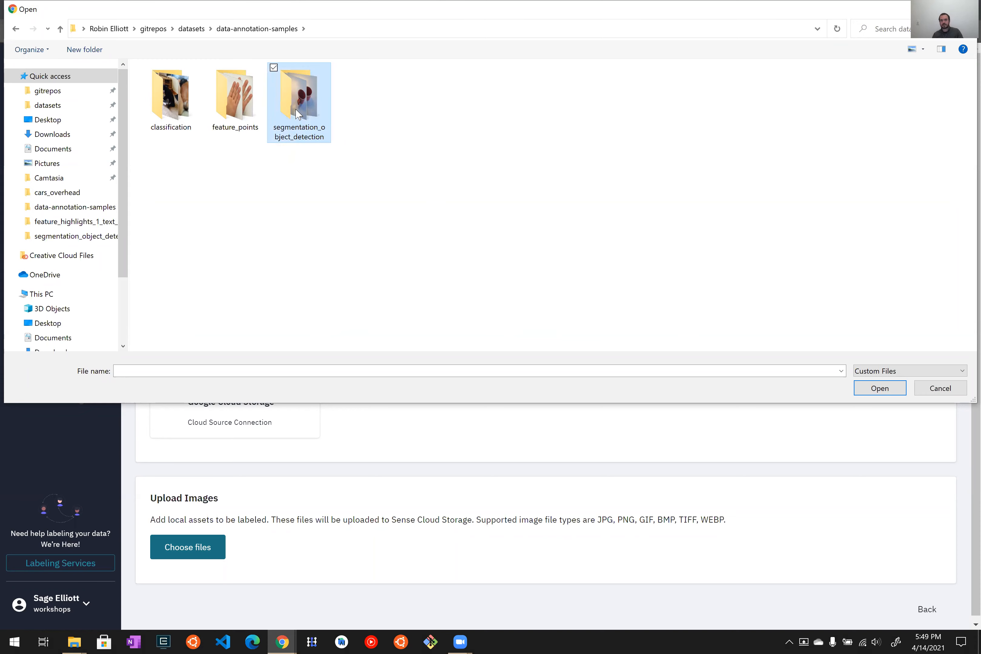
double_click(299, 121)
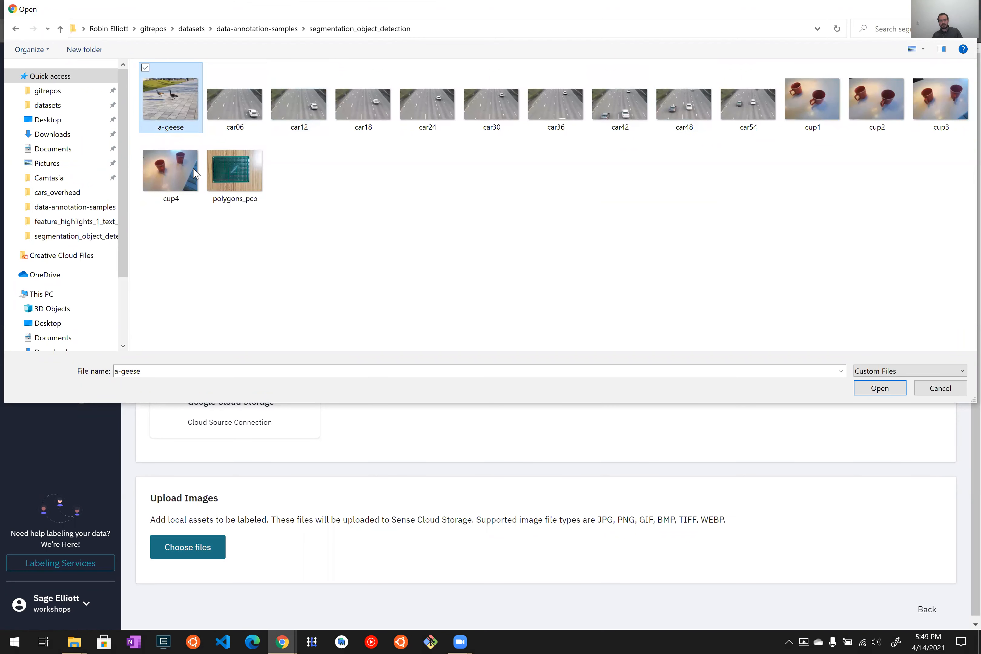
shift+click(240, 176)
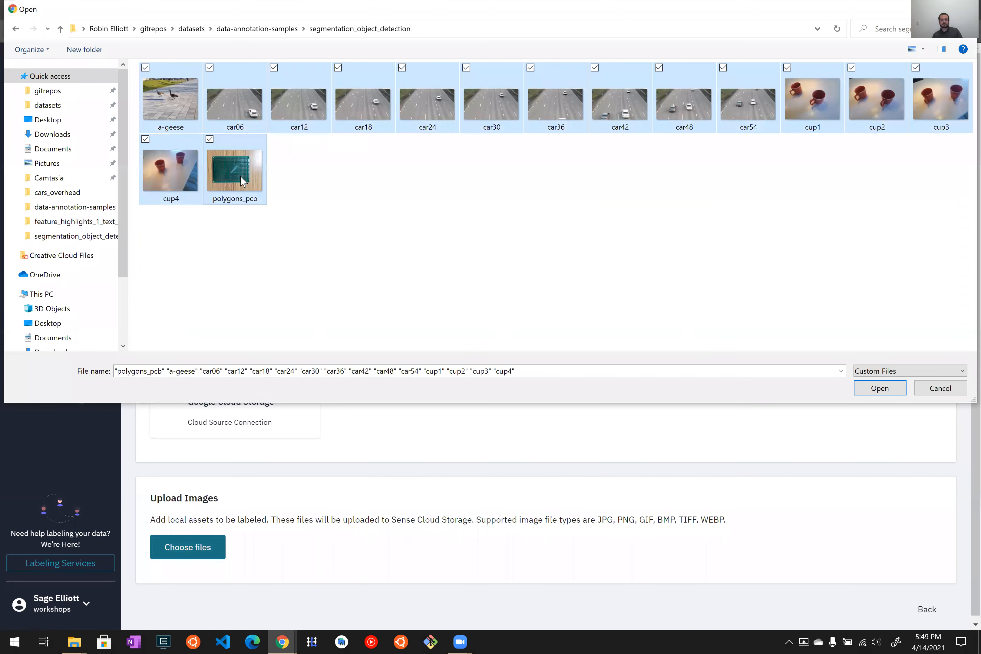
click(878, 388)
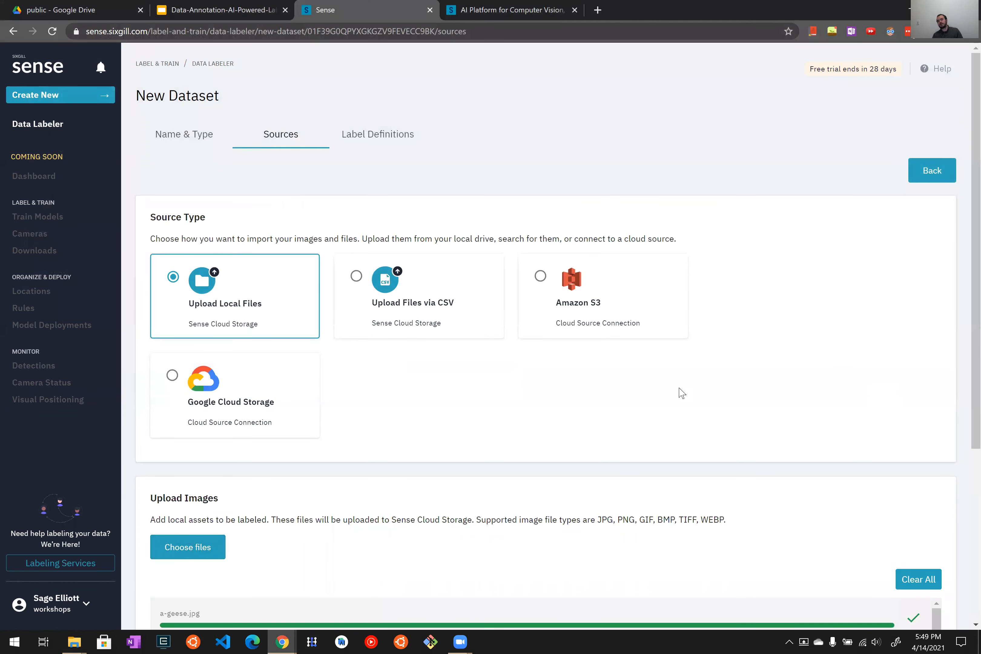
Step: Review the list of uploaded images and their upload status from a-geese.jpg to polygons_pcb.jpg
scroll(687, 395, down, 10)
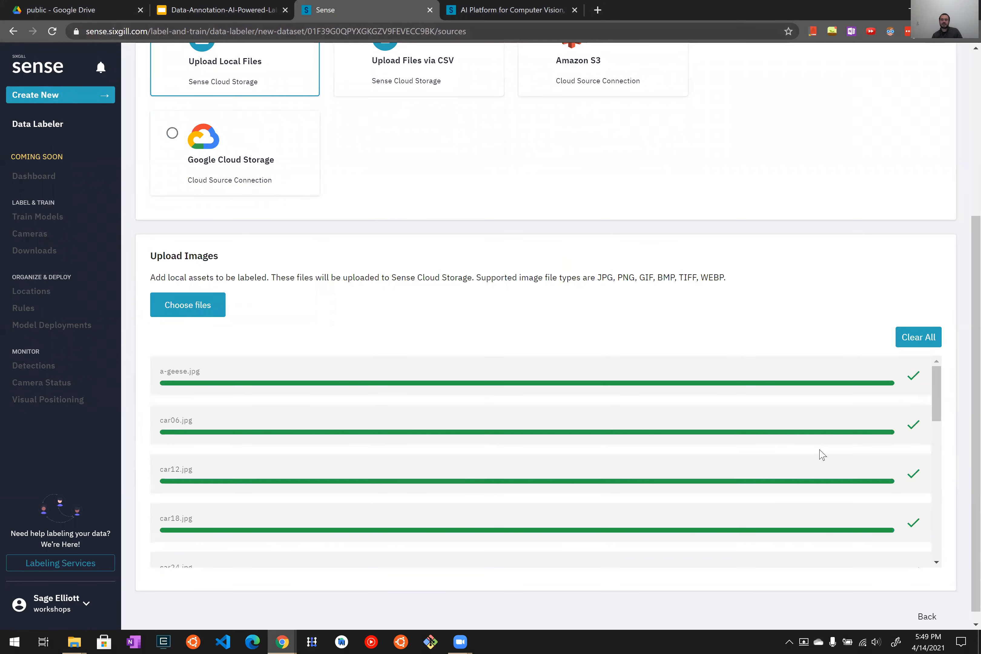
scroll(821, 455, up, 3)
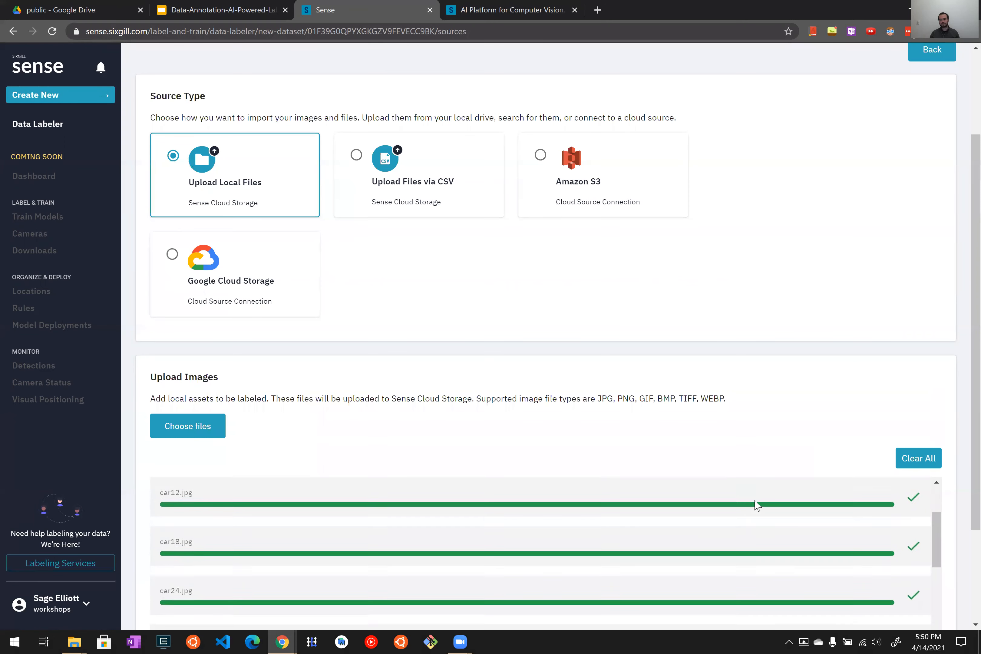
scroll(755, 504, down, 3)
scroll(872, 392, down, 3)
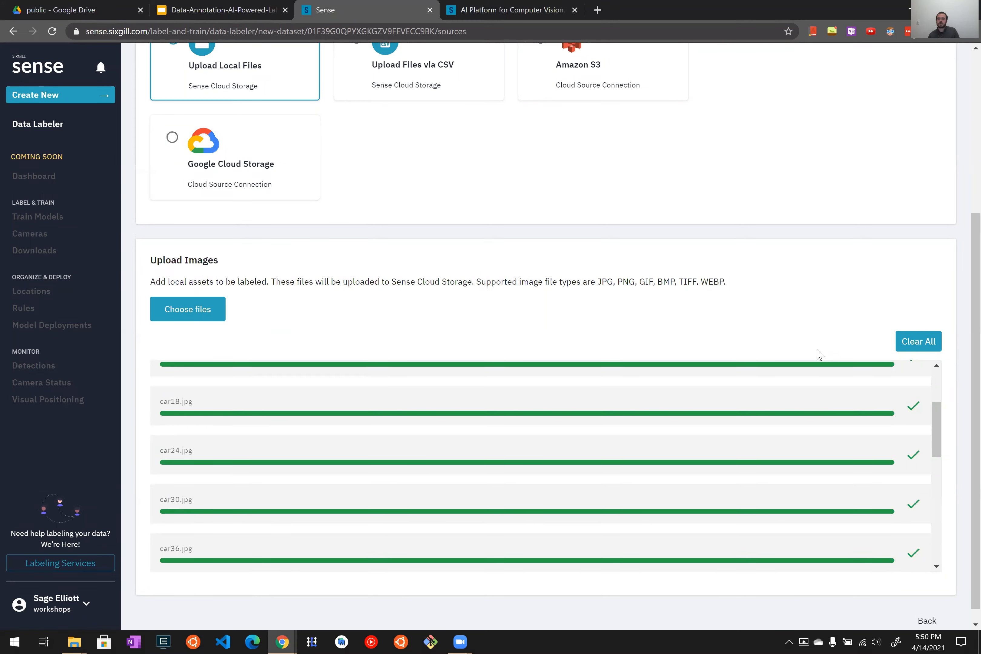
scroll(831, 380, up, 4)
scroll(911, 357, down, 3)
scroll(922, 464, up, 3)
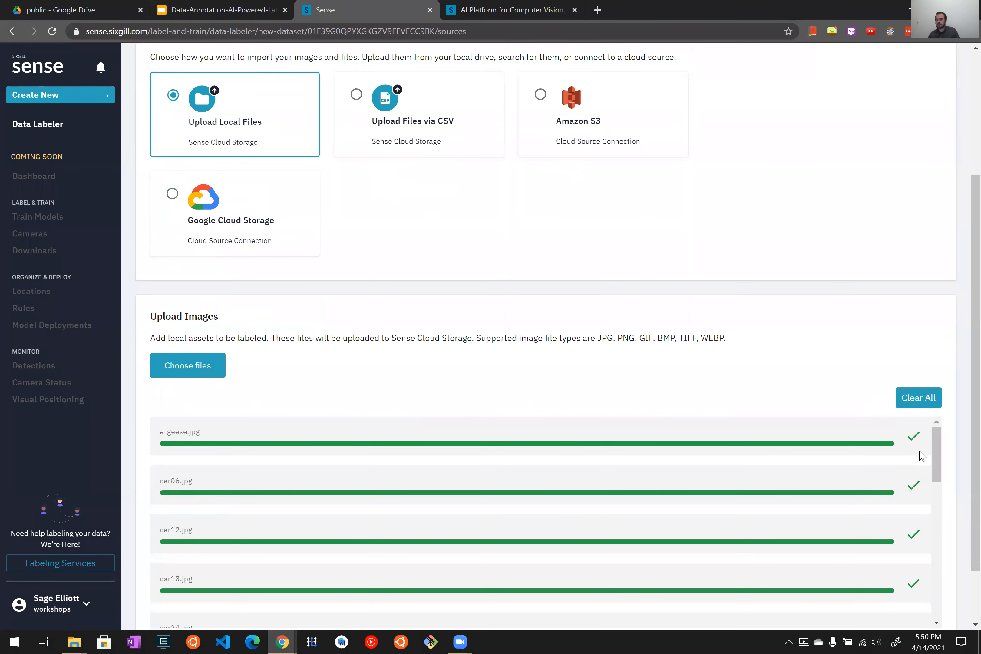
scroll(950, 426, down, 2)
scroll(935, 438, down, 4)
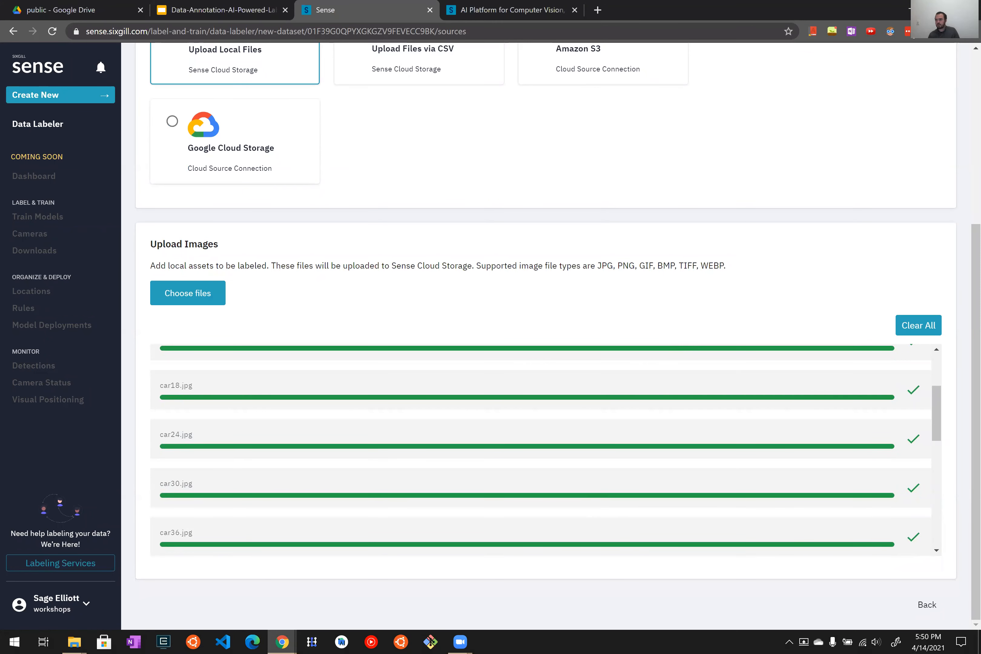
scroll(425, 356, up, 6)
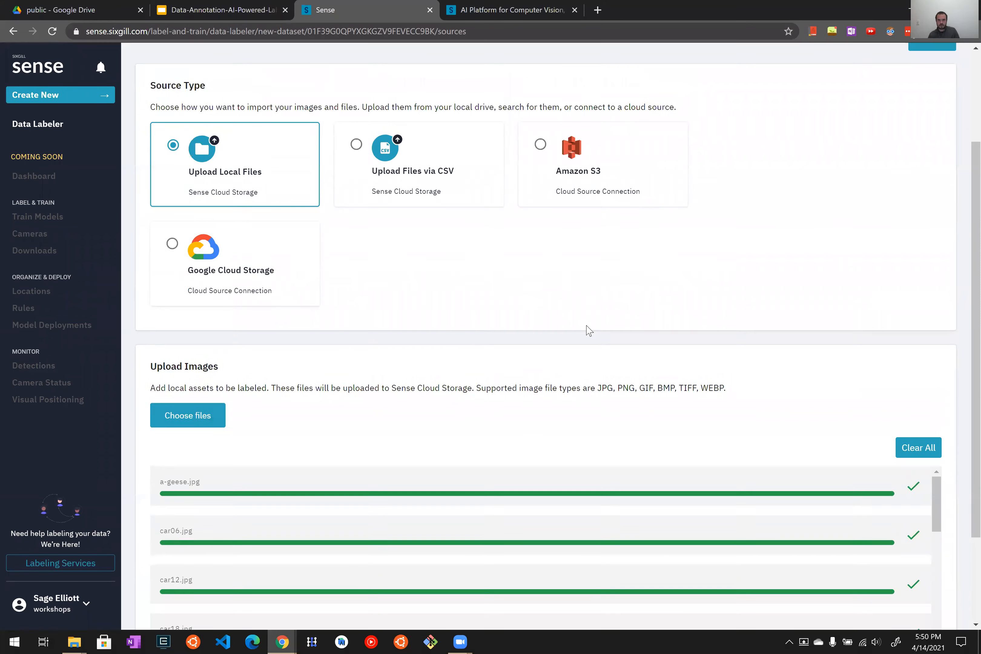
scroll(588, 330, up, 3)
key(ctrl+shift+Tab)
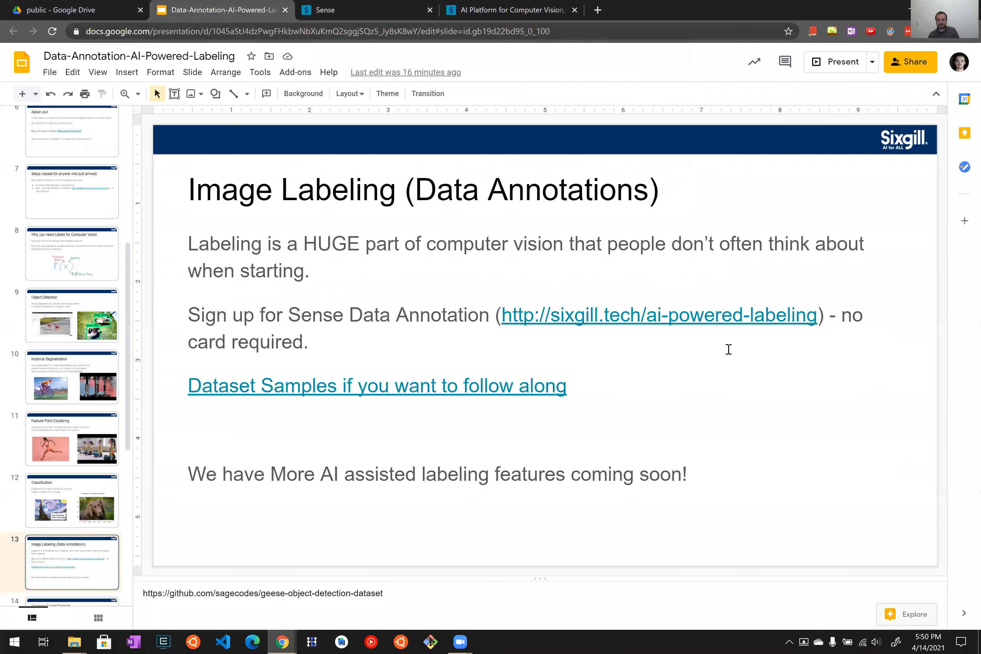
key(ctrl+Tab)
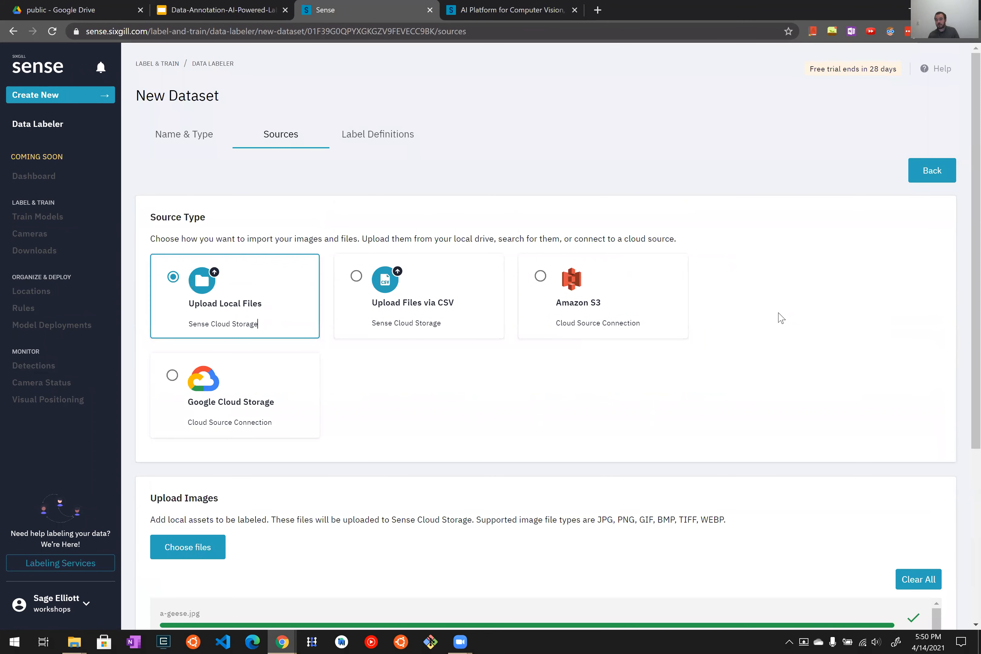
scroll(359, 379, down, 4)
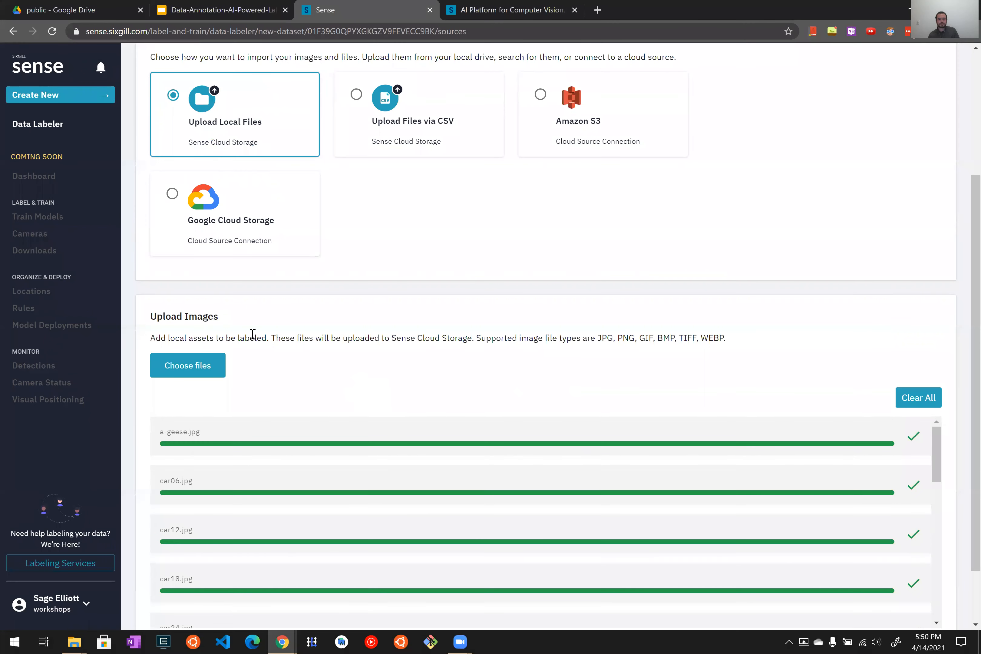
scroll(684, 448, down, 8)
scroll(684, 448, up, 8)
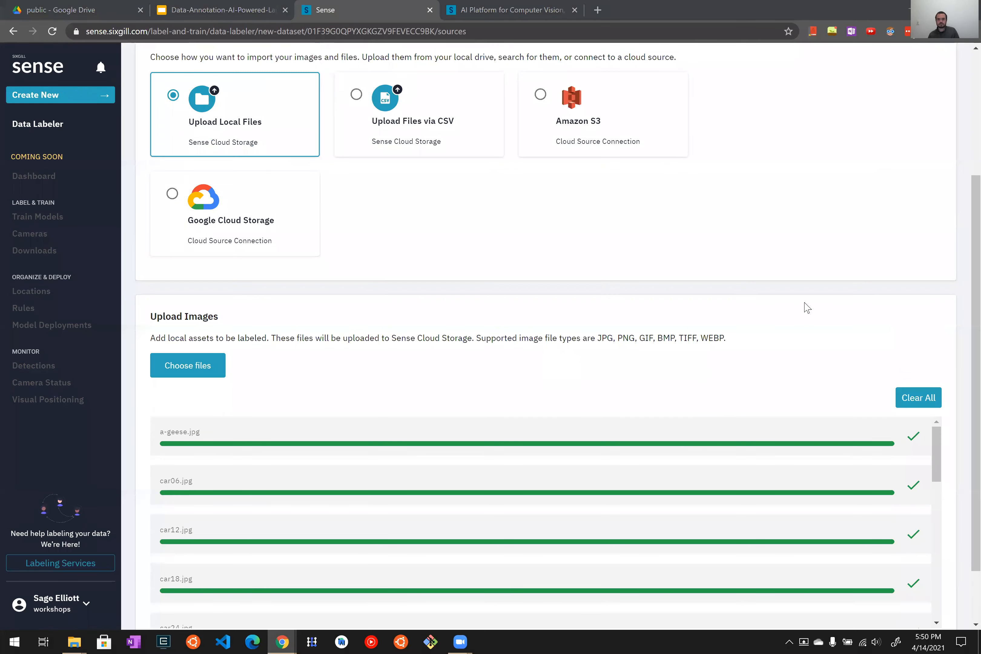
scroll(827, 494, down, 10)
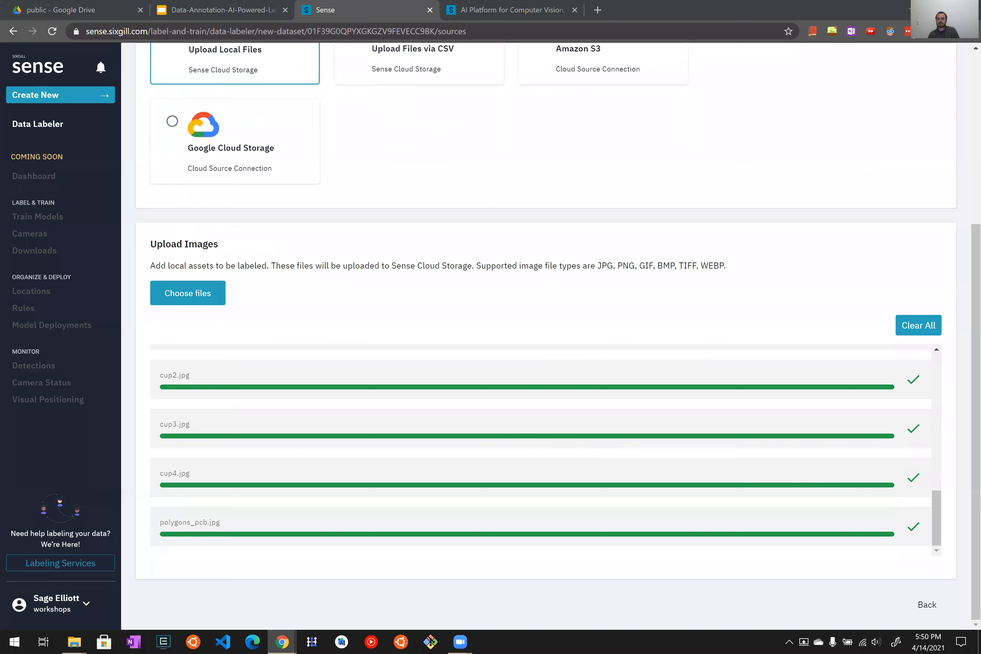
scroll(565, 461, up, 3)
scroll(565, 461, up, 5)
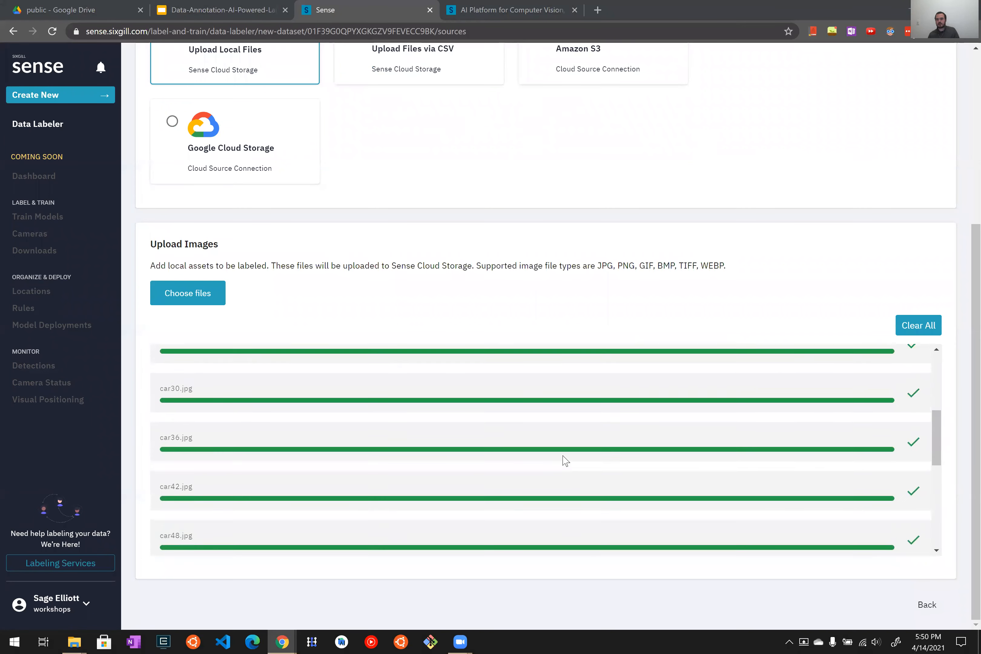
scroll(652, 387, up, 2)
scroll(657, 387, up, 5)
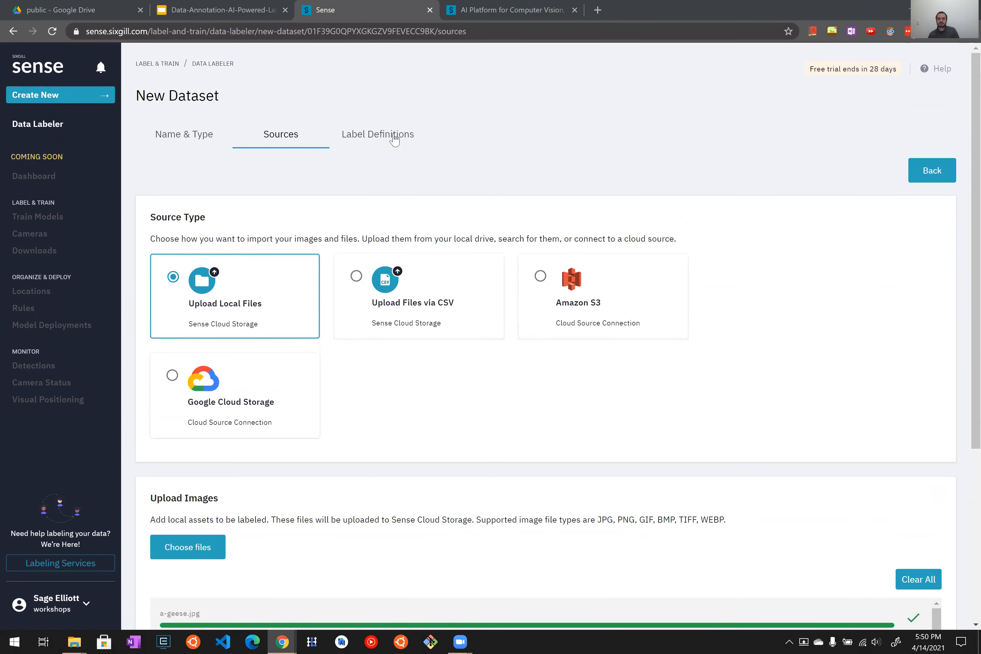
Step: Go to the dataset's label definitions and name the new Rectangle label "goose"
click(393, 140)
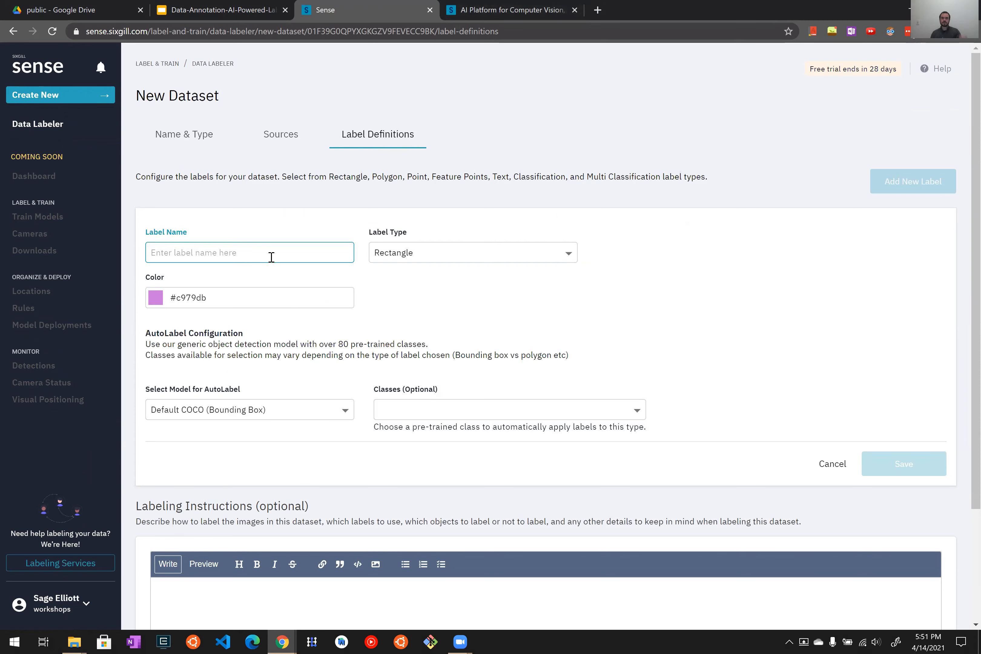
click(76, 640)
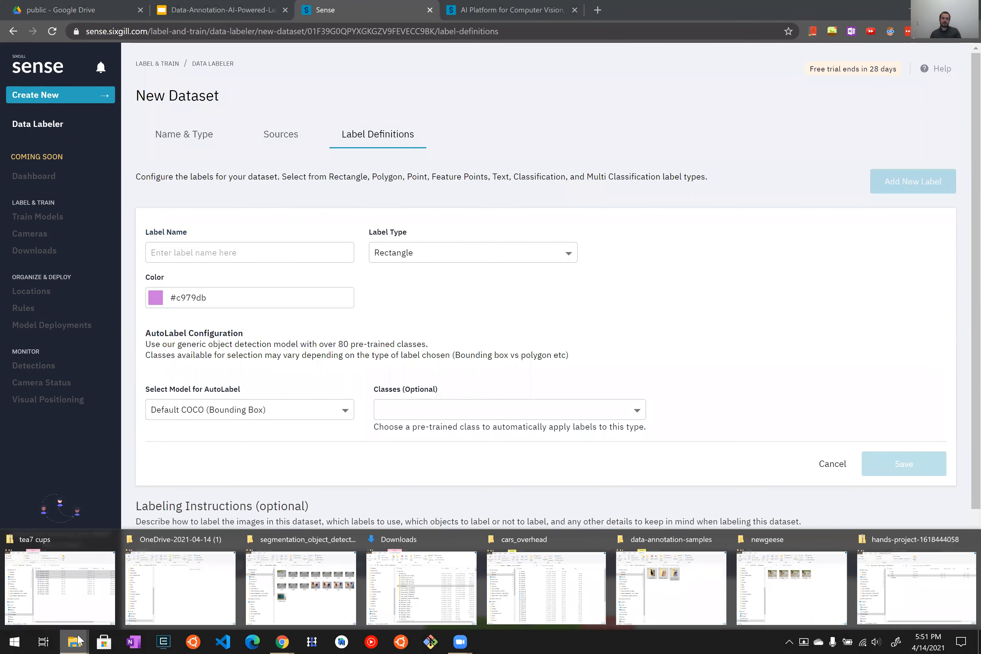
click(247, 251)
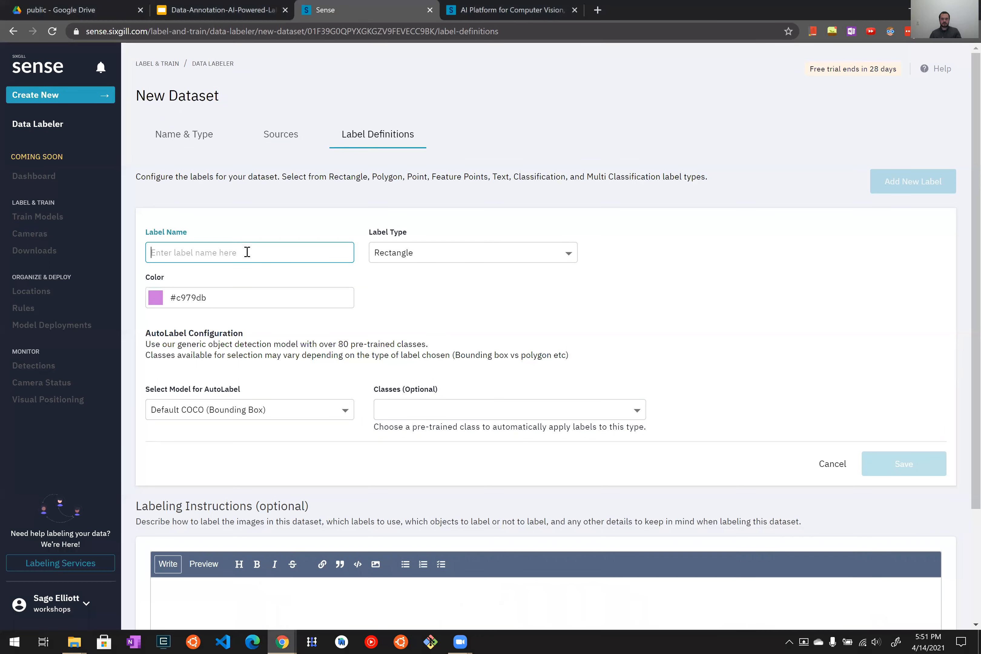
text(goose)
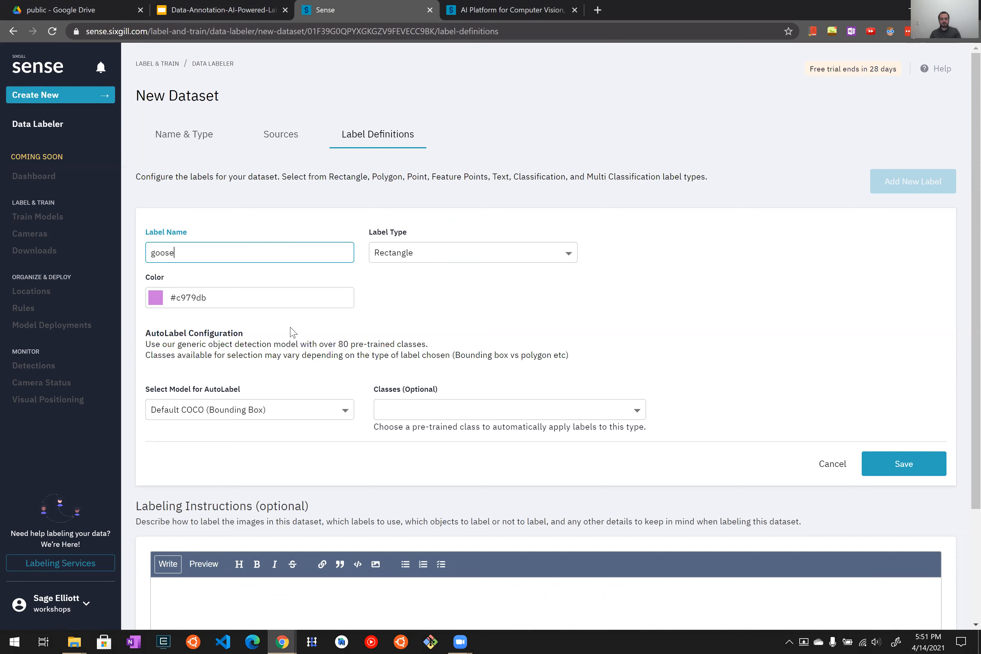
Step: Change the goose label's color to bright magenta, #e700fe
click(225, 306)
click(263, 327)
click(264, 323)
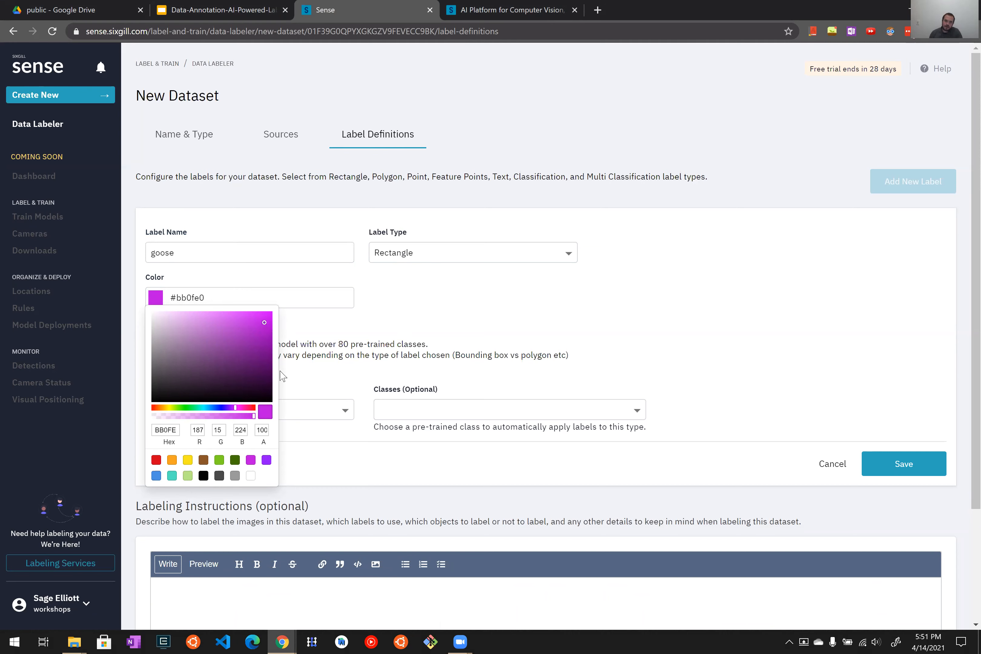
click(186, 407)
click(253, 341)
drag(272, 332, 272, 319)
mouse_move(233, 407)
mouse_down()
mouse_move(302, 317)
mouse_move(410, 324)
mouse_up()
click(449, 297)
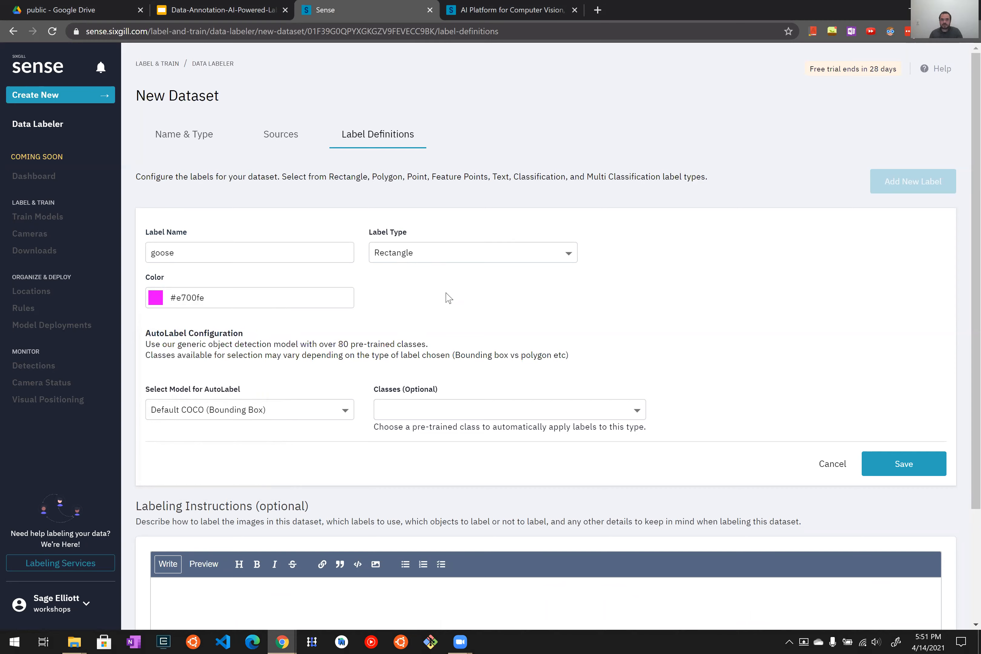
Step: Save the magenta goose rectangle label definition
key(super+Tab)
click(145, 138)
click(896, 469)
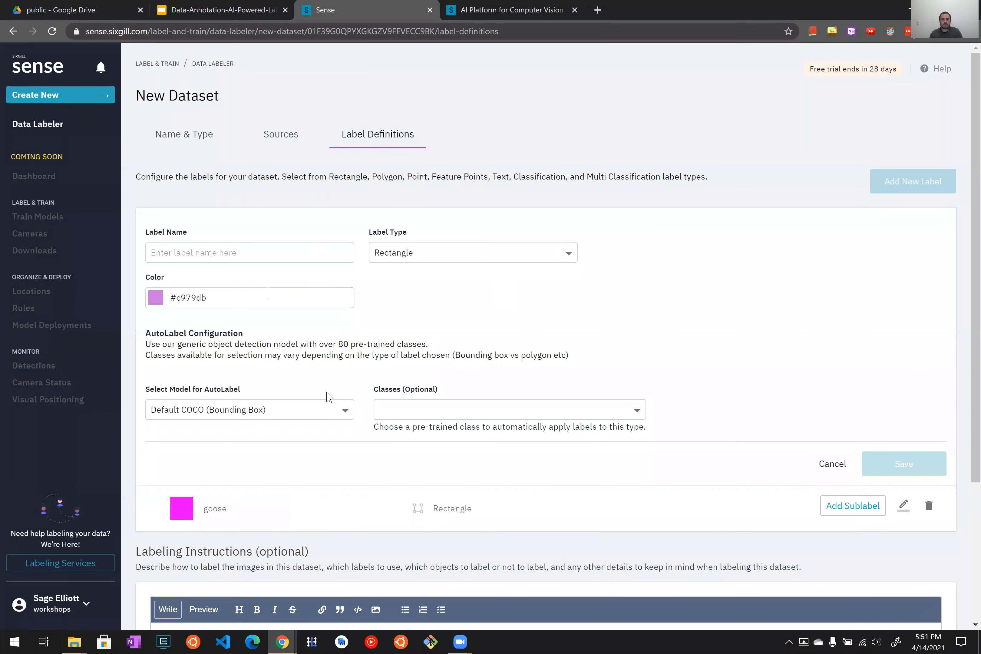
Step: Add a Polygon label named "goose poly" in bright blue and save it
click(219, 247)
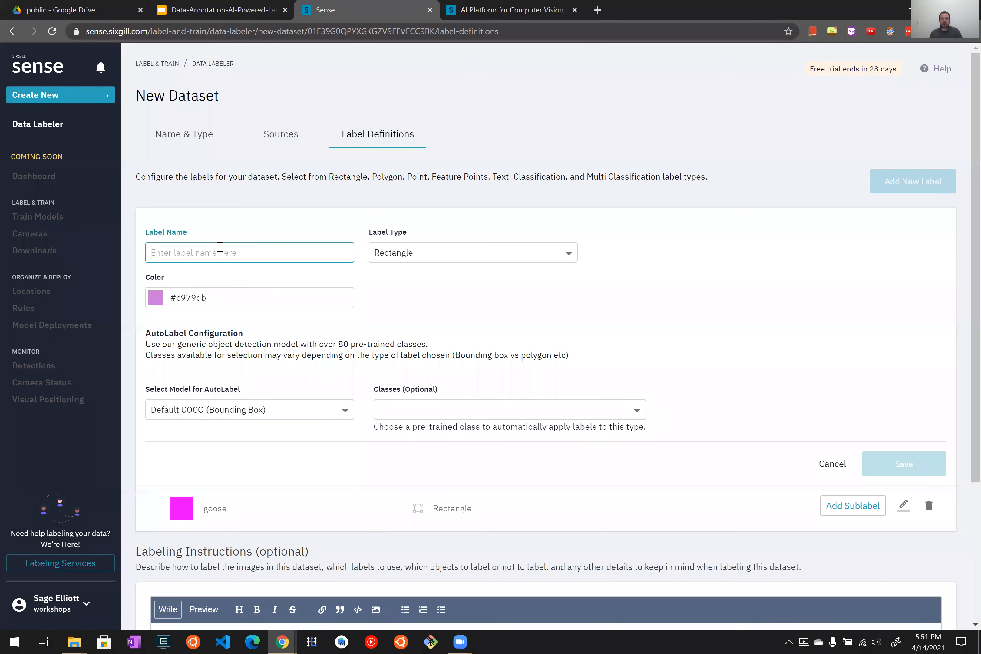
text(goose poly)
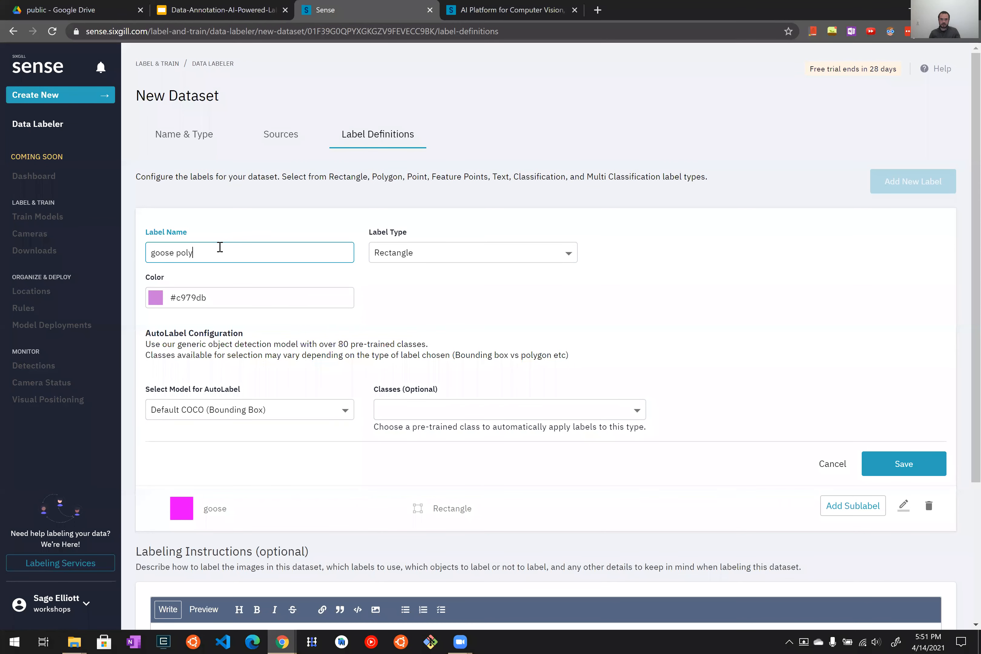
click(431, 258)
click(441, 278)
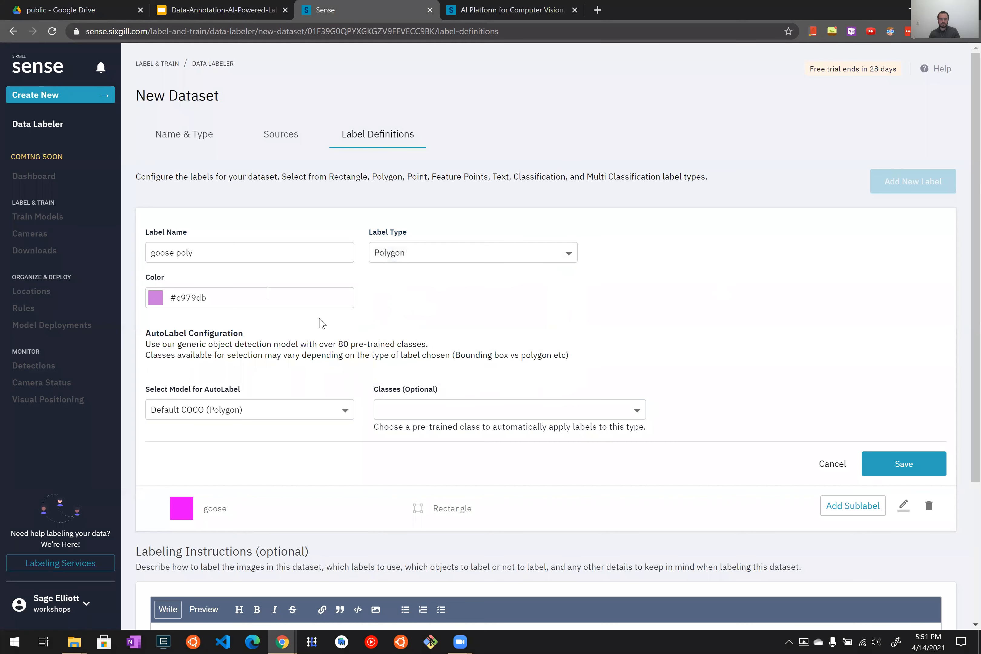
click(218, 304)
click(222, 408)
drag(261, 333, 278, 310)
click(410, 288)
click(893, 463)
Step: Add a Polygon label named "car" in bright green and save it
click(275, 251)
text(car)
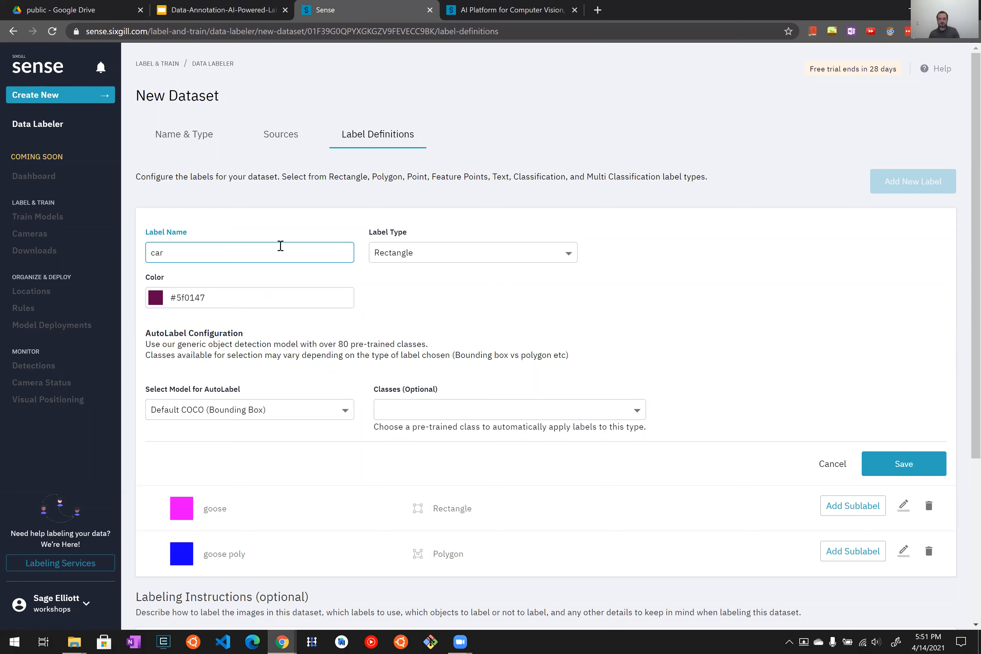
click(398, 258)
click(430, 272)
click(194, 299)
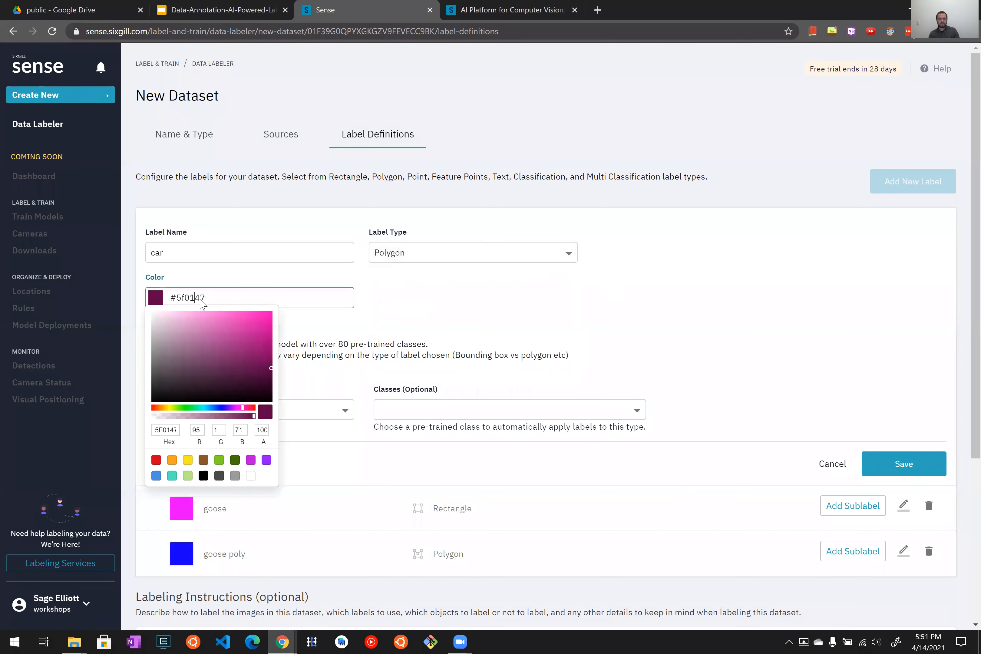
drag(223, 411, 197, 412)
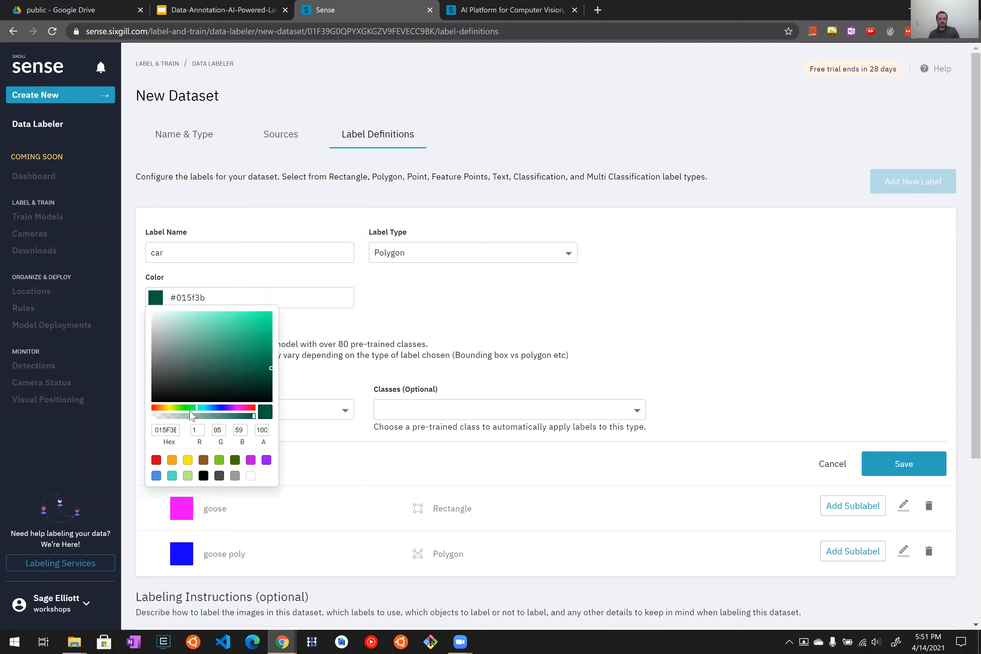
click(208, 305)
click(185, 407)
drag(238, 343, 273, 314)
click(919, 467)
Step: Add a Polygon label named "cup" with the yellow-green color #cbff00 and save it
scroll(339, 241, down, 1)
click(257, 188)
text(cup)
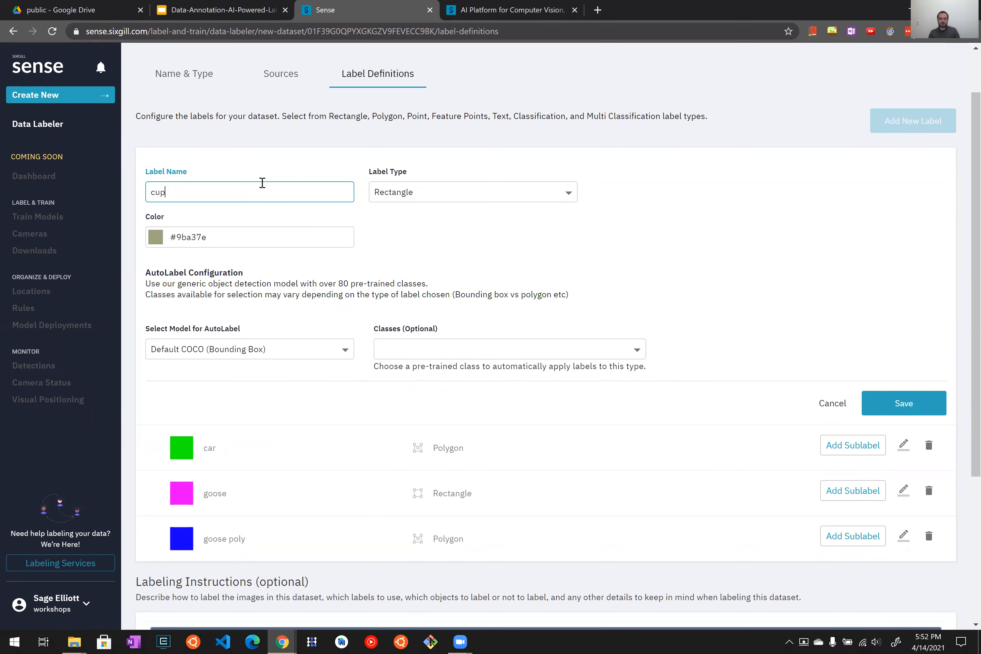
click(209, 241)
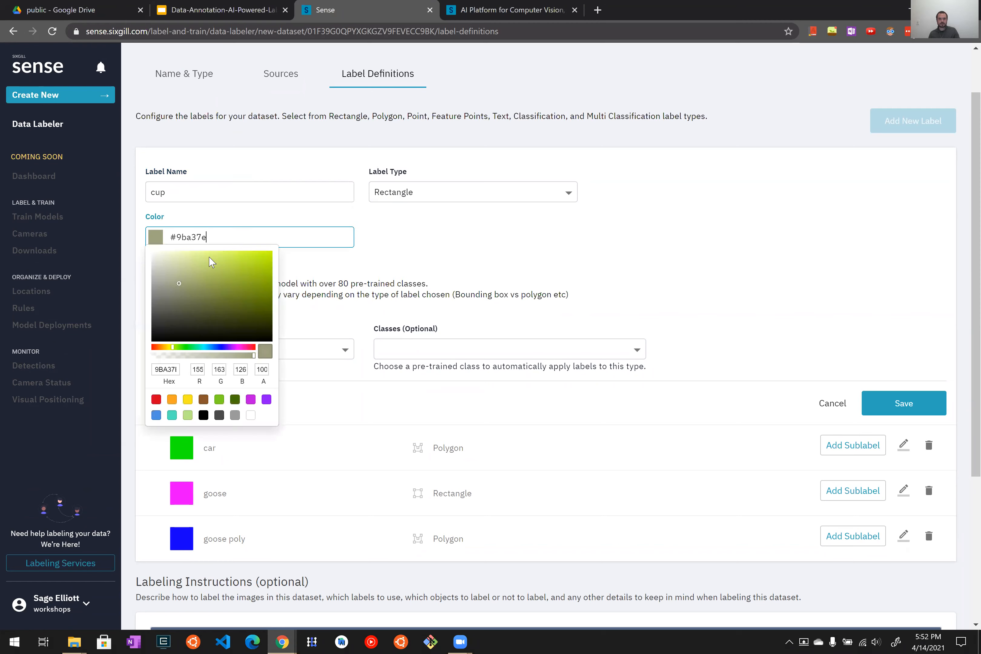
drag(233, 308, 284, 244)
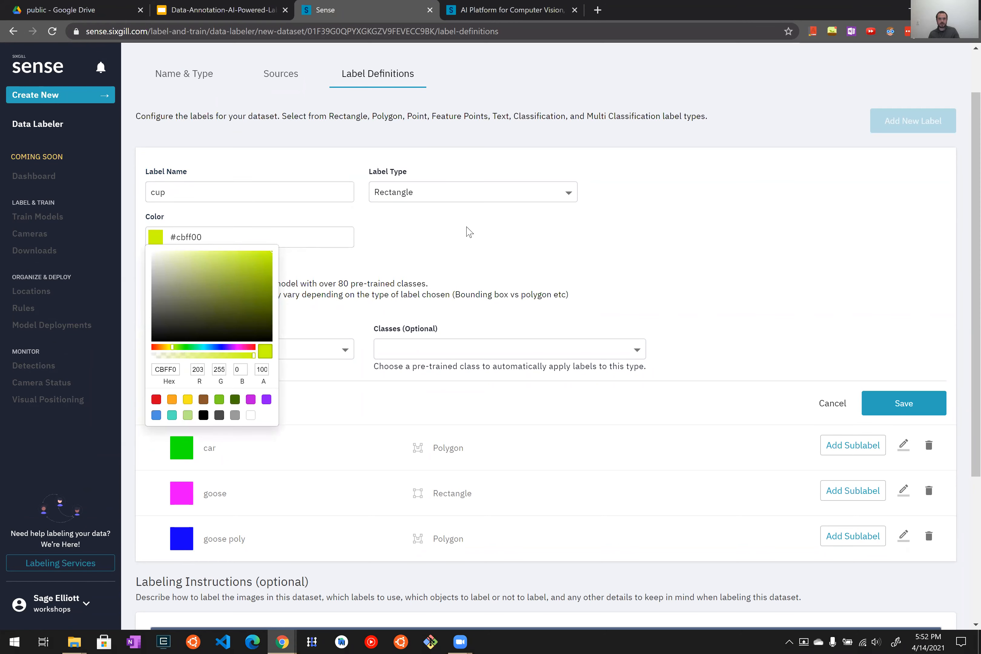
click(457, 218)
click(451, 197)
click(430, 211)
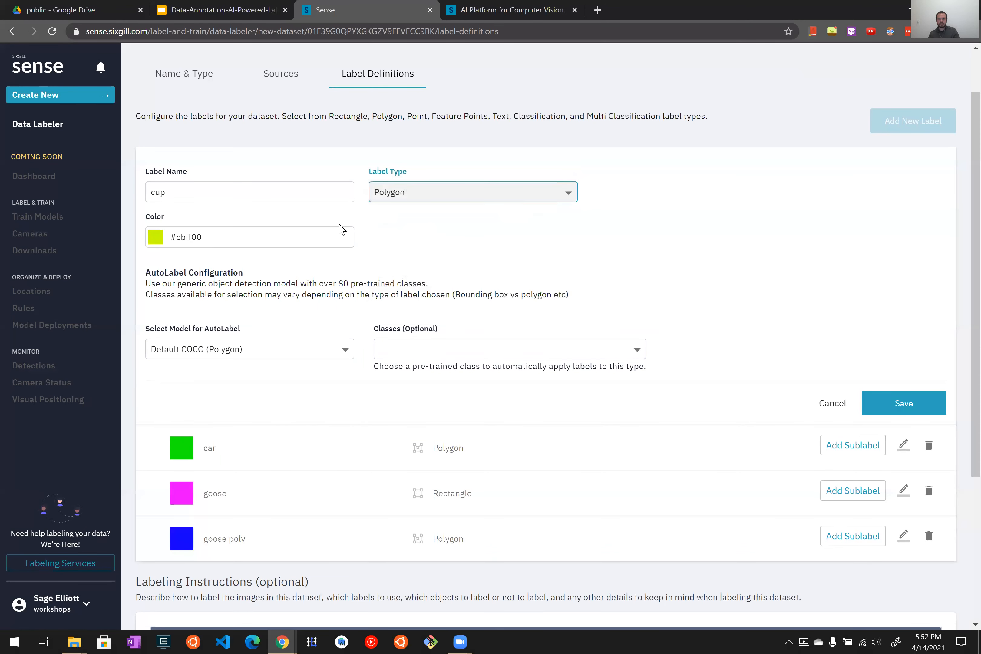
click(195, 186)
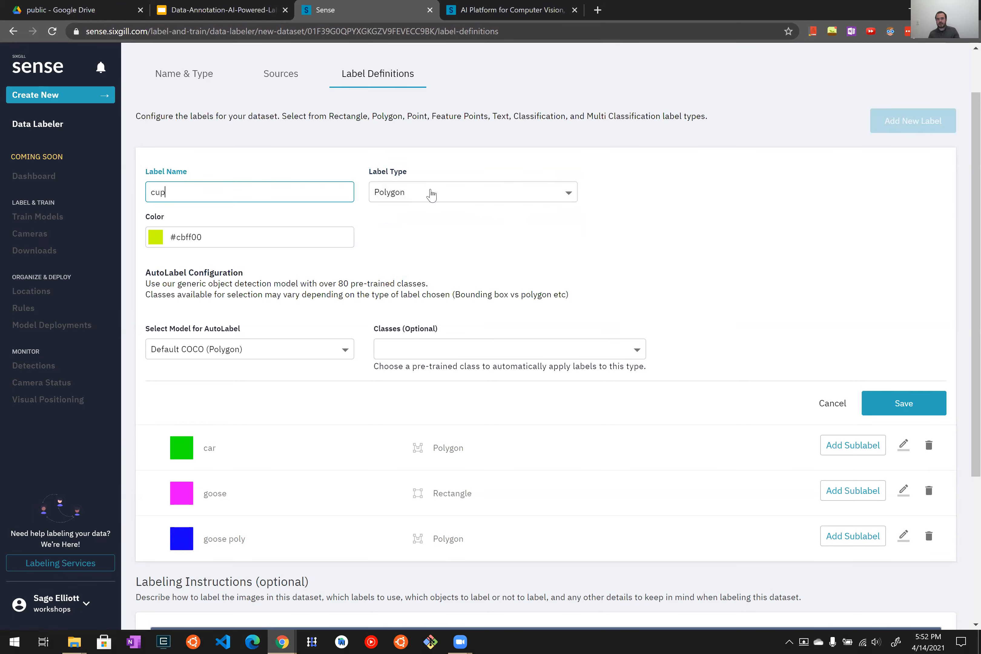
click(433, 194)
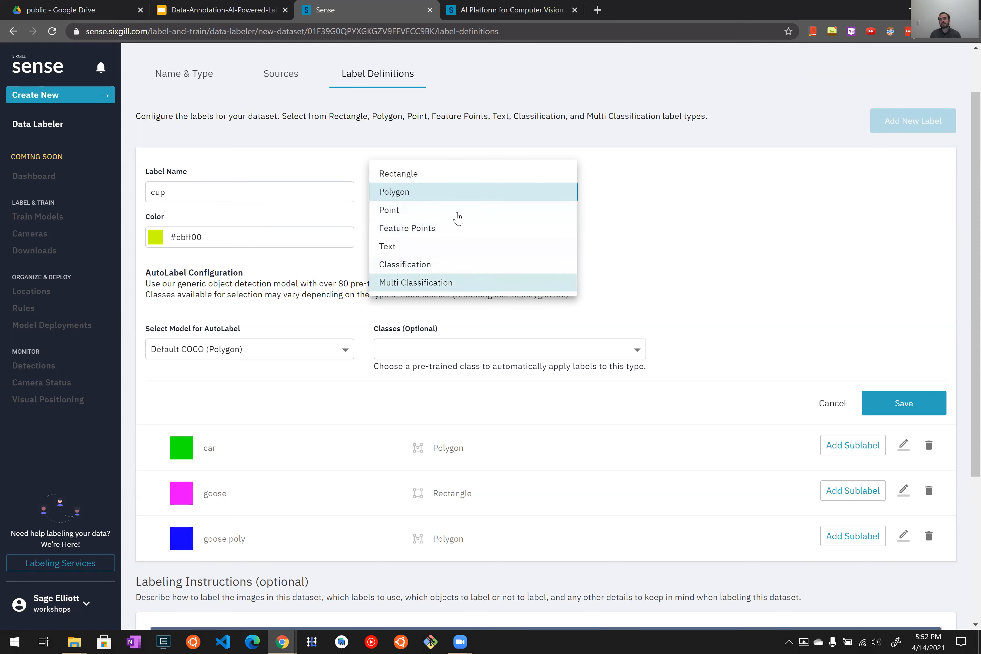
click(682, 238)
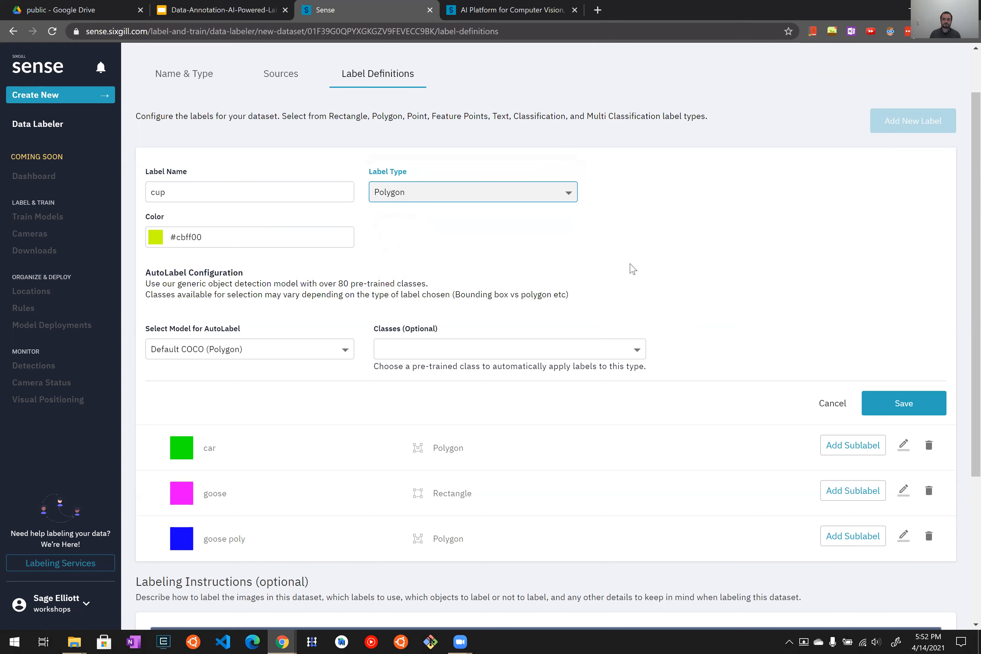
click(927, 413)
Step: Add a Polygon label named "pcb", keep its suggested color #81fcf1, and save it
click(268, 192)
text(pcb)
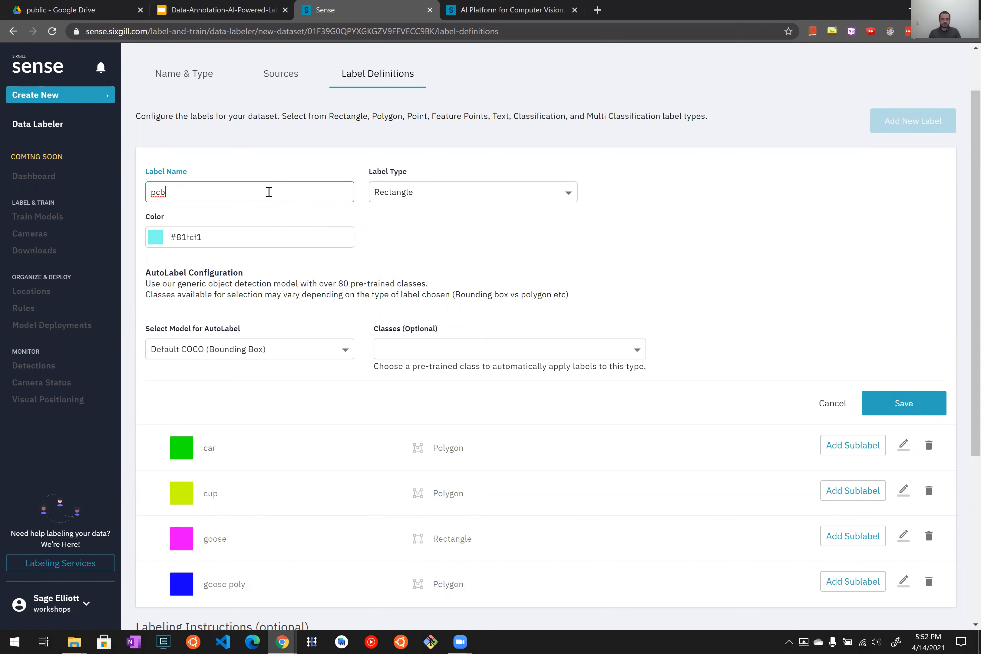
click(507, 193)
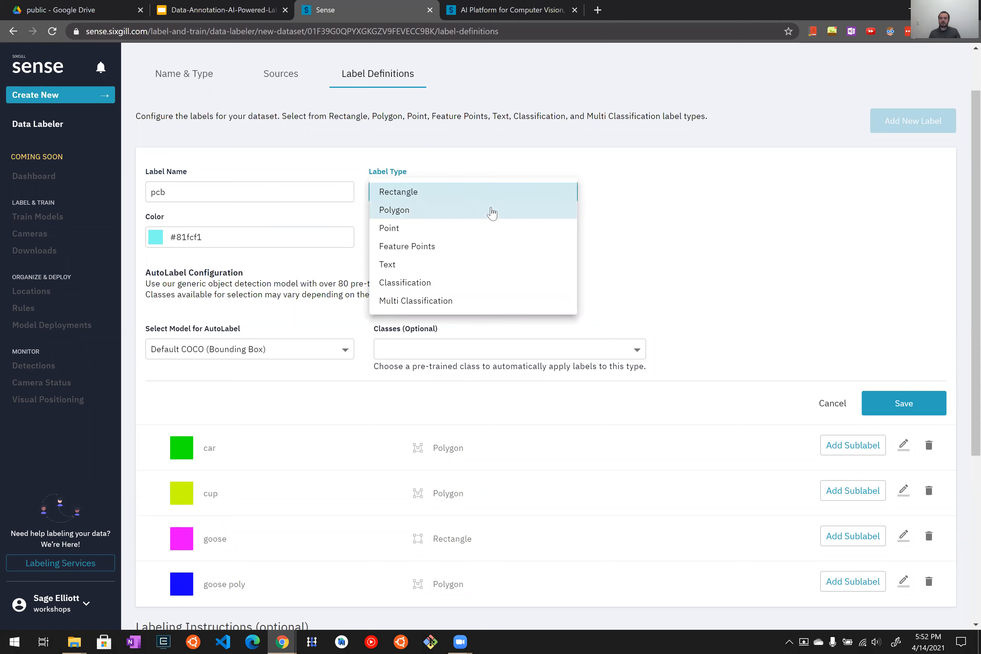
click(492, 211)
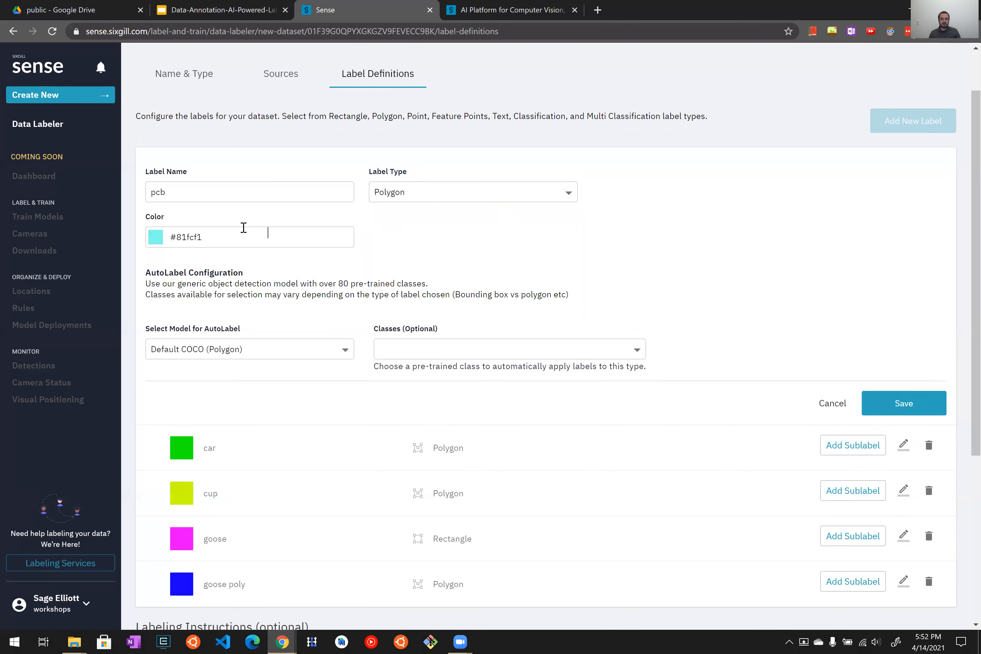
click(903, 403)
Step: Add a Polygon label named "pcb_damage", keep its suggested color #f01b4f, and save it
click(242, 191)
text(p)
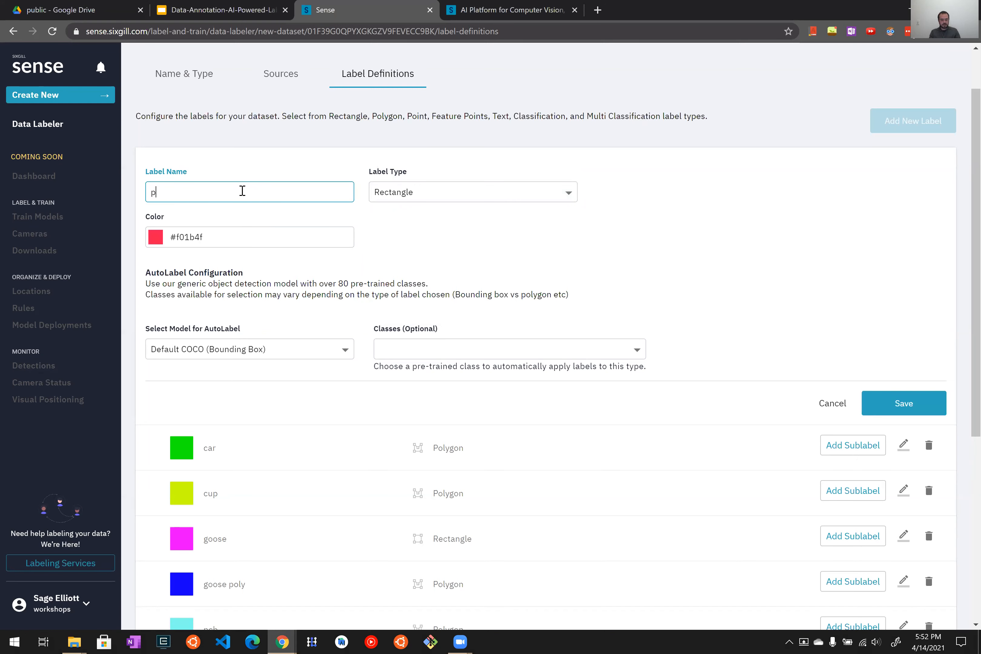
text(cb_damage)
click(449, 193)
click(445, 211)
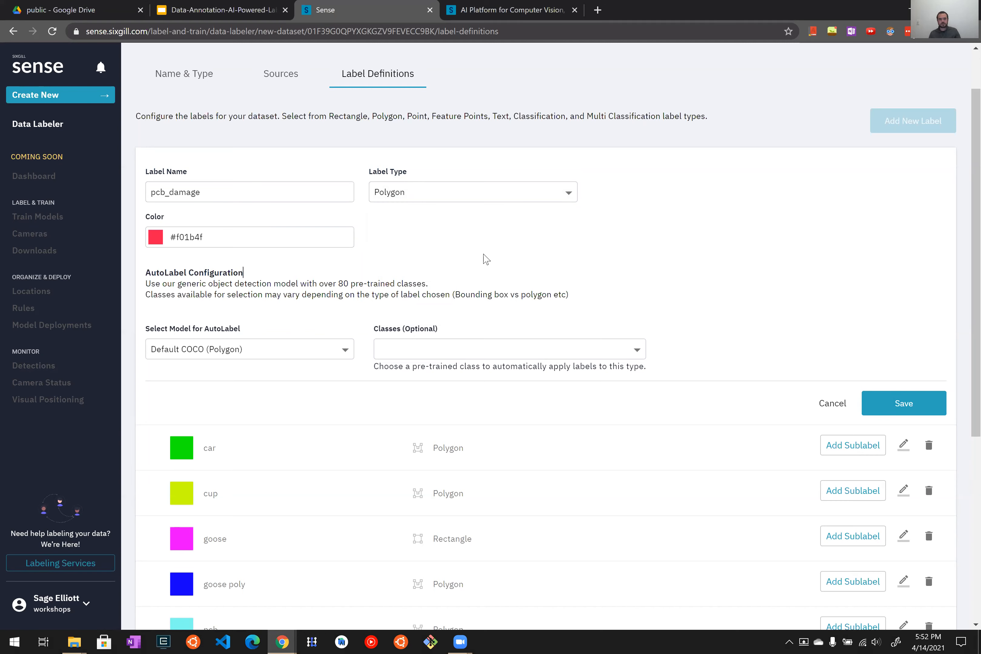
scroll(479, 268, down, 2)
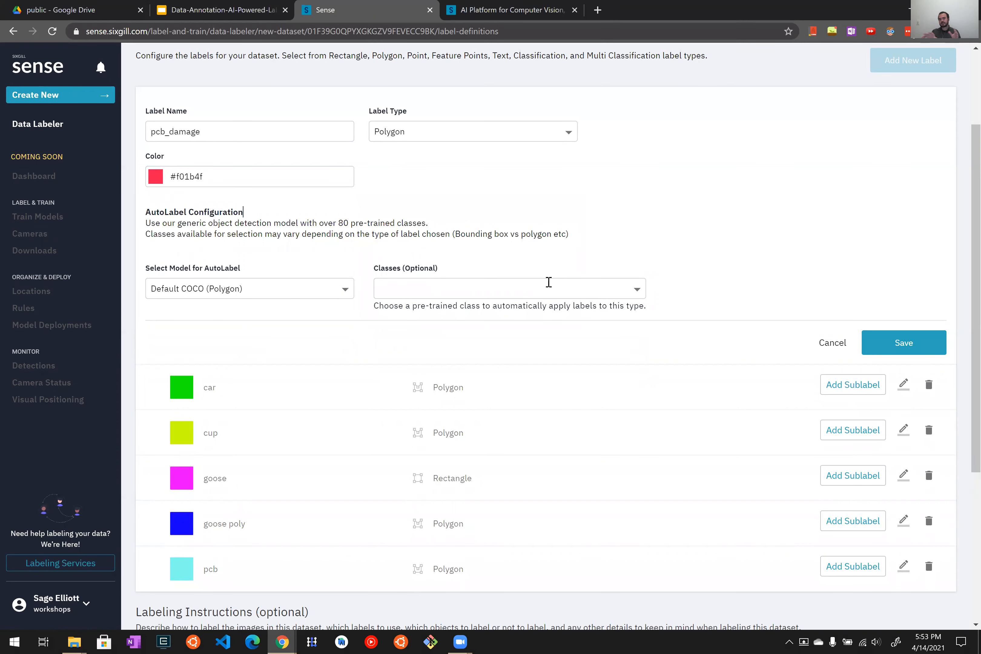
scroll(579, 264, up, 2)
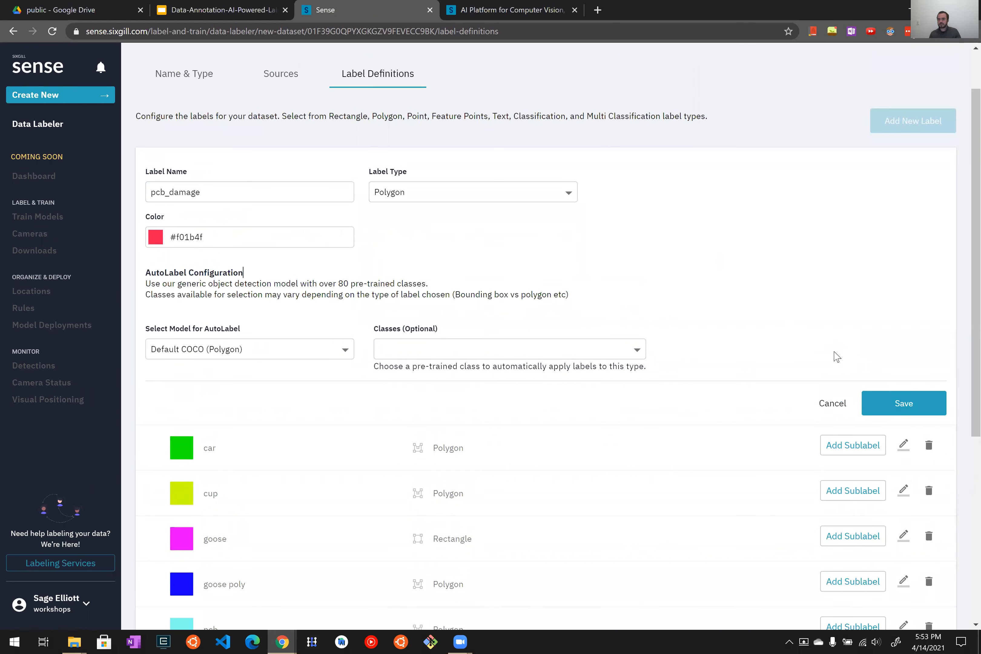
click(905, 406)
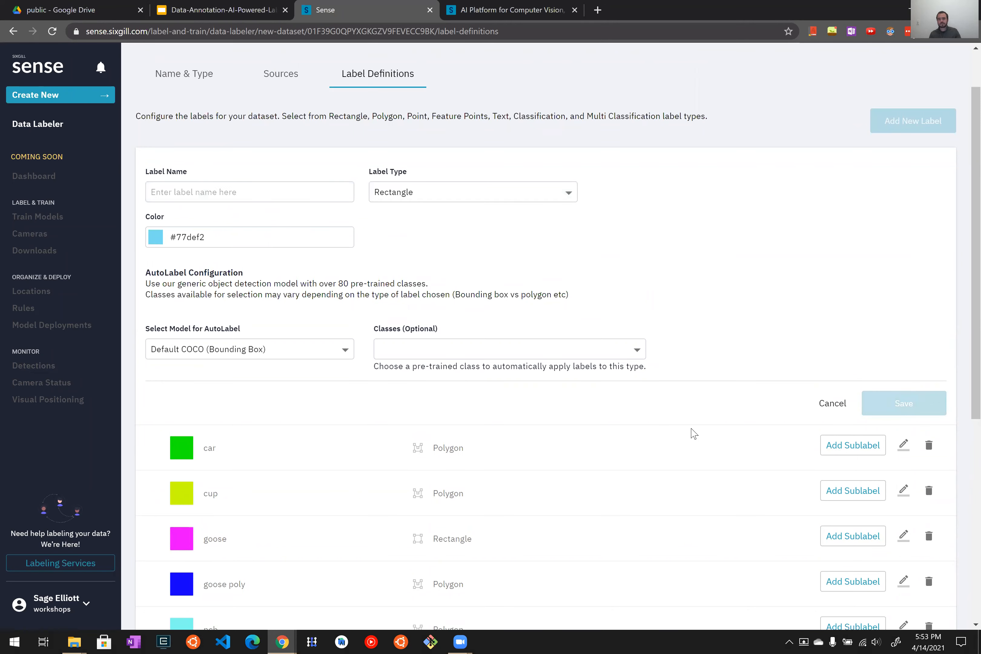
Step: Review the defined labels, leave the labeling instructions empty, and save the dataset to start labeling
scroll(690, 437, down, 2)
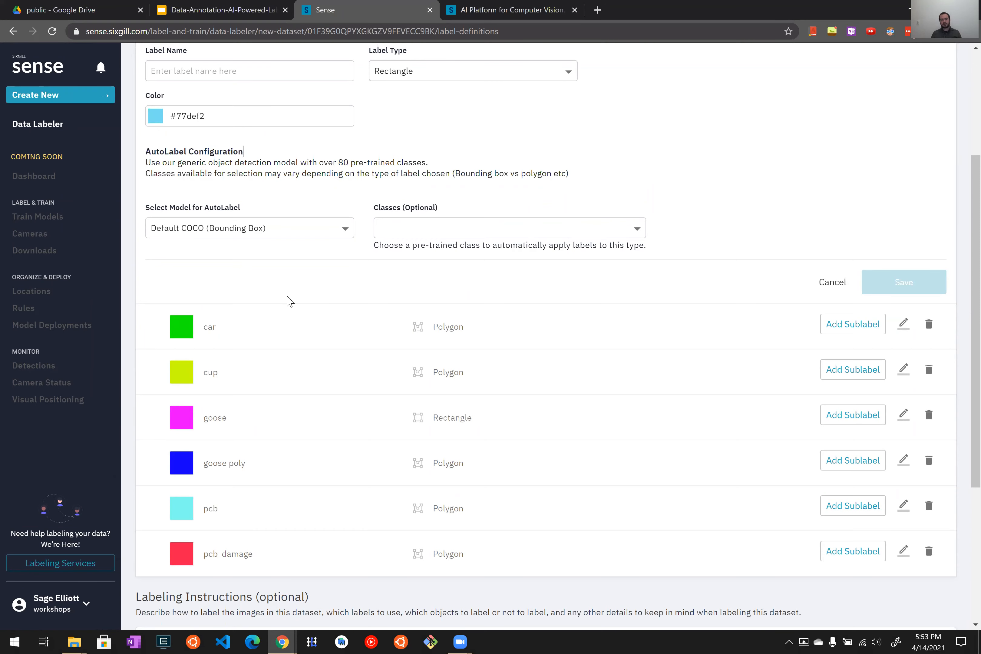
scroll(527, 451, up, 4)
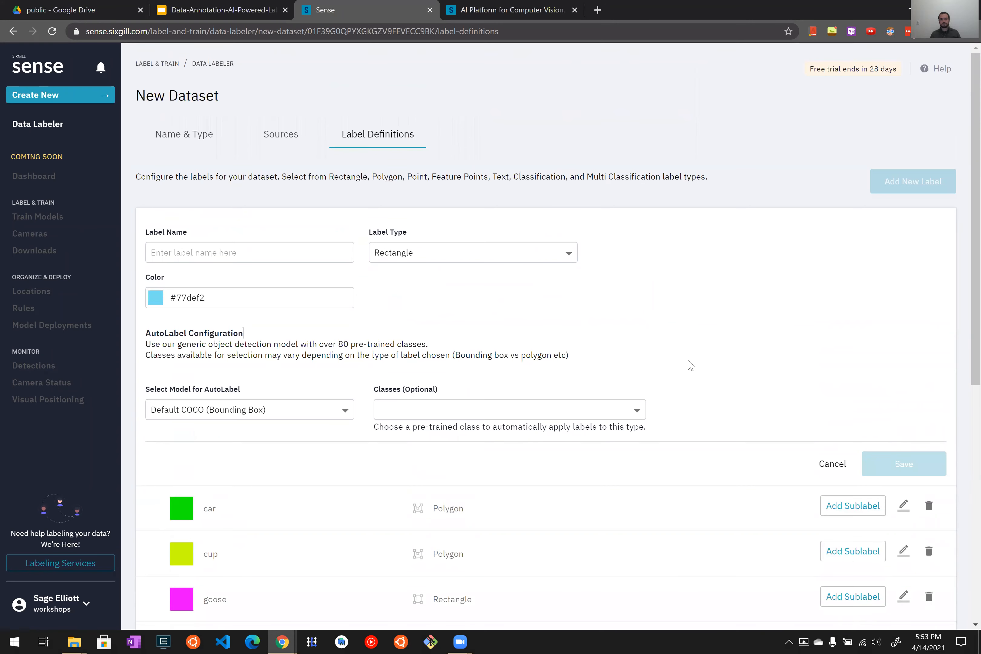
scroll(690, 364, down, 10)
click(509, 467)
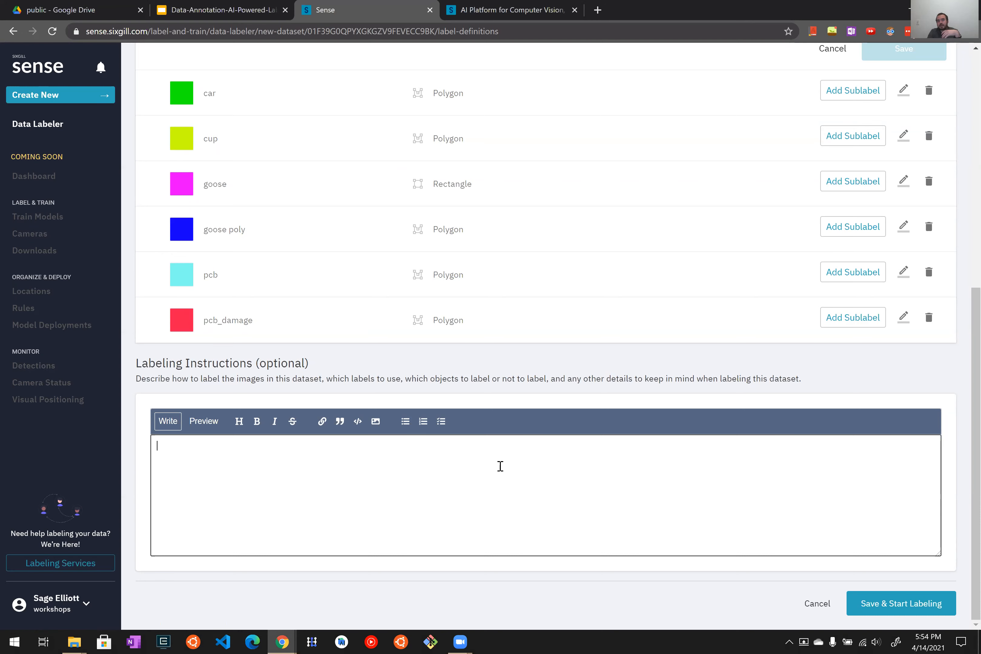
click(500, 466)
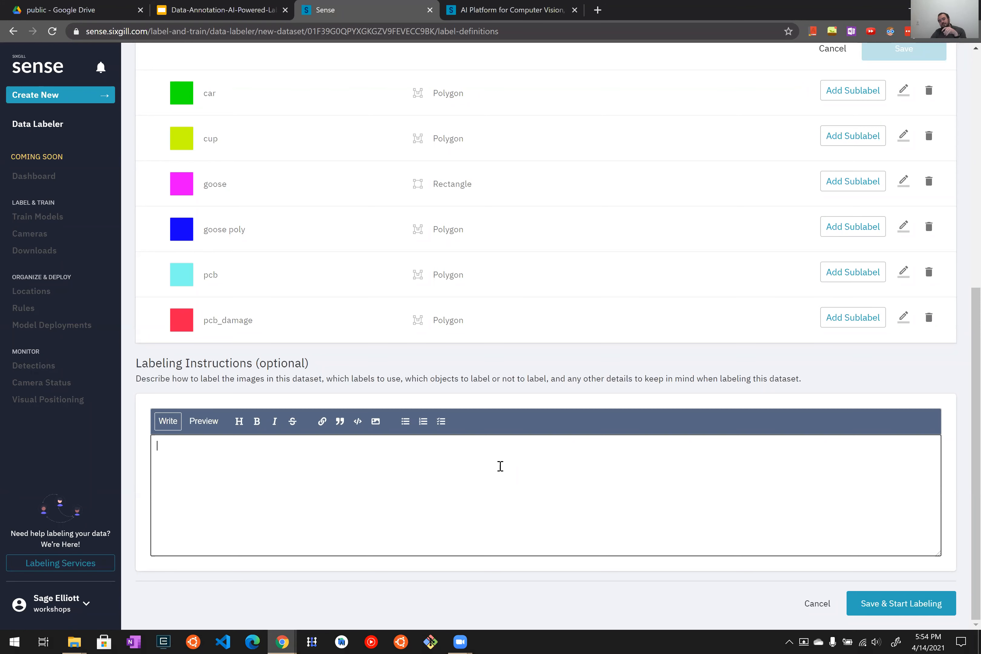
click(895, 607)
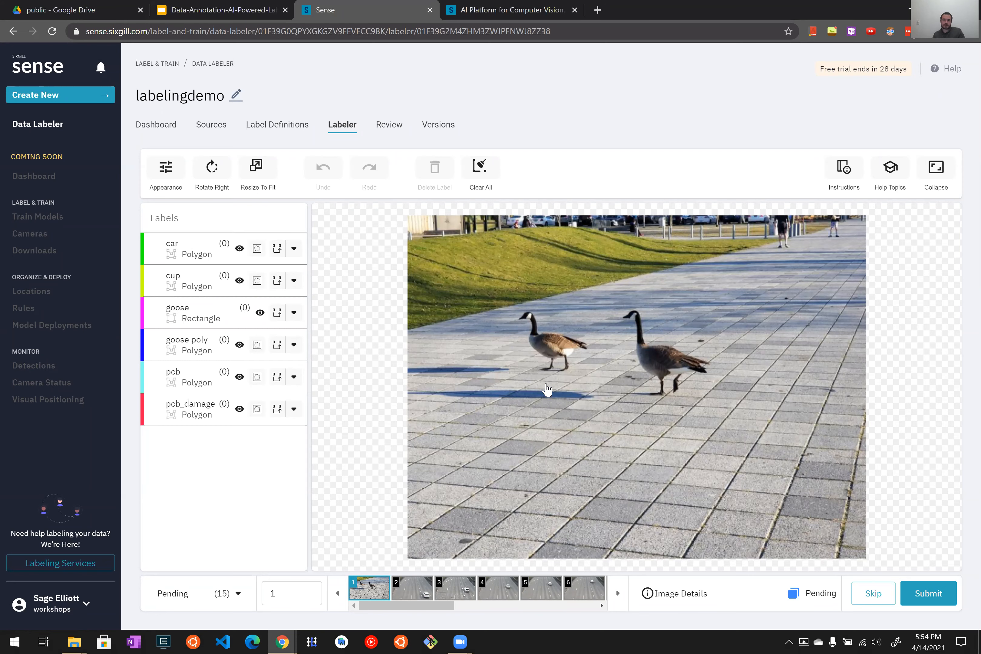
Step: Draw a goose rectangle tightly around the smaller, left-hand goose in image 1
scroll(546, 388, up, 3)
drag(609, 307, 597, 336)
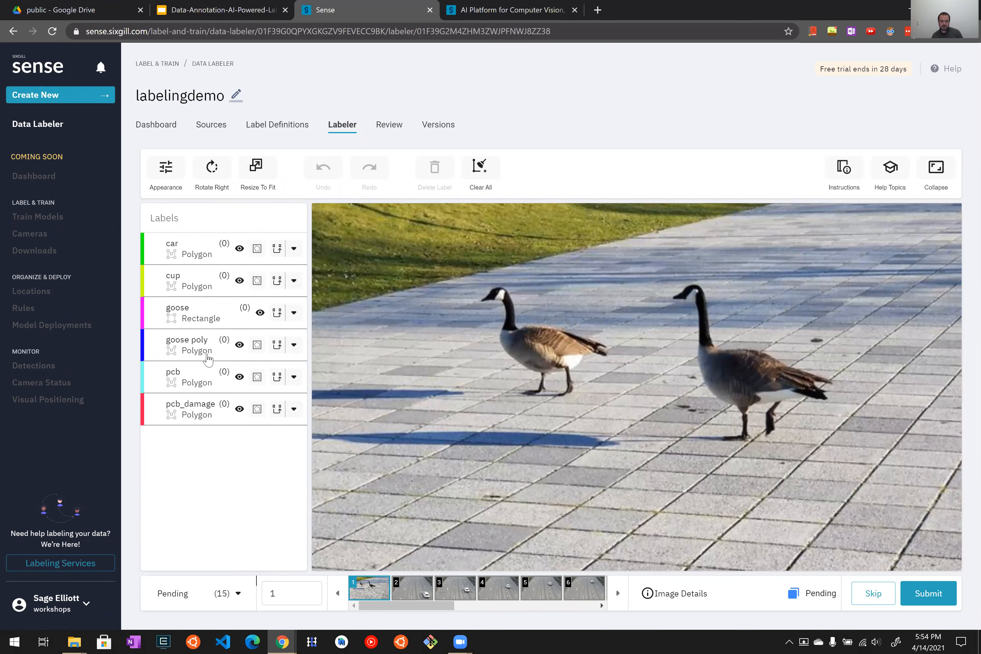
click(211, 324)
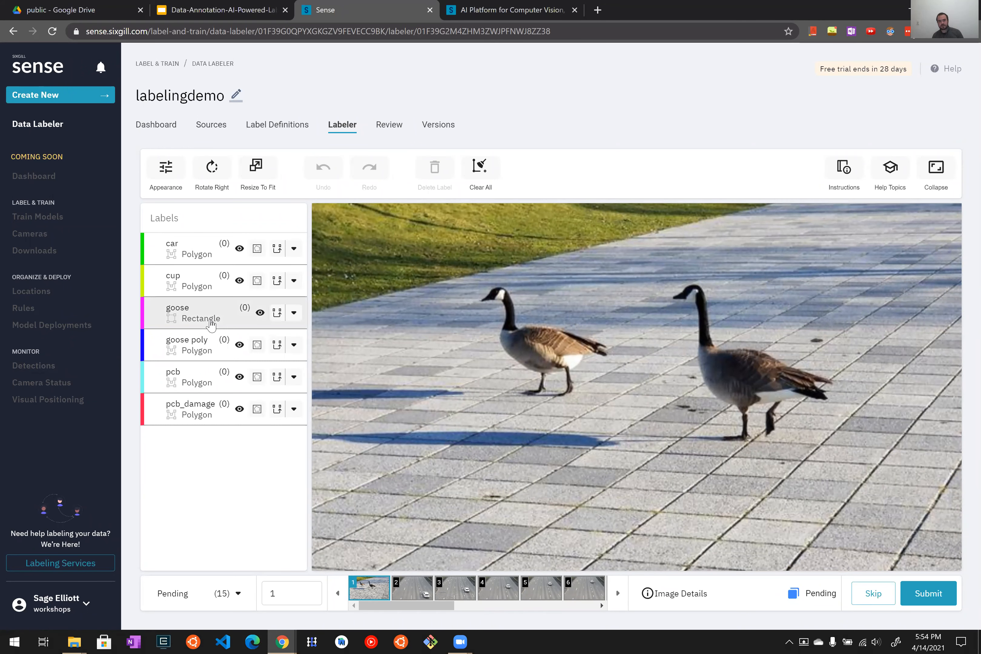
click(480, 284)
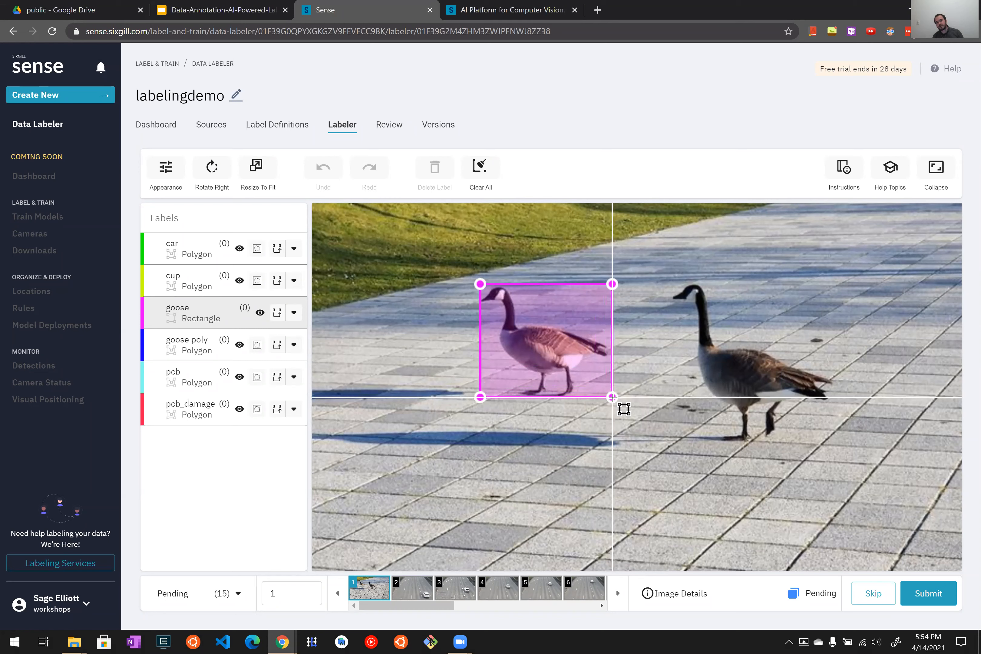
click(612, 397)
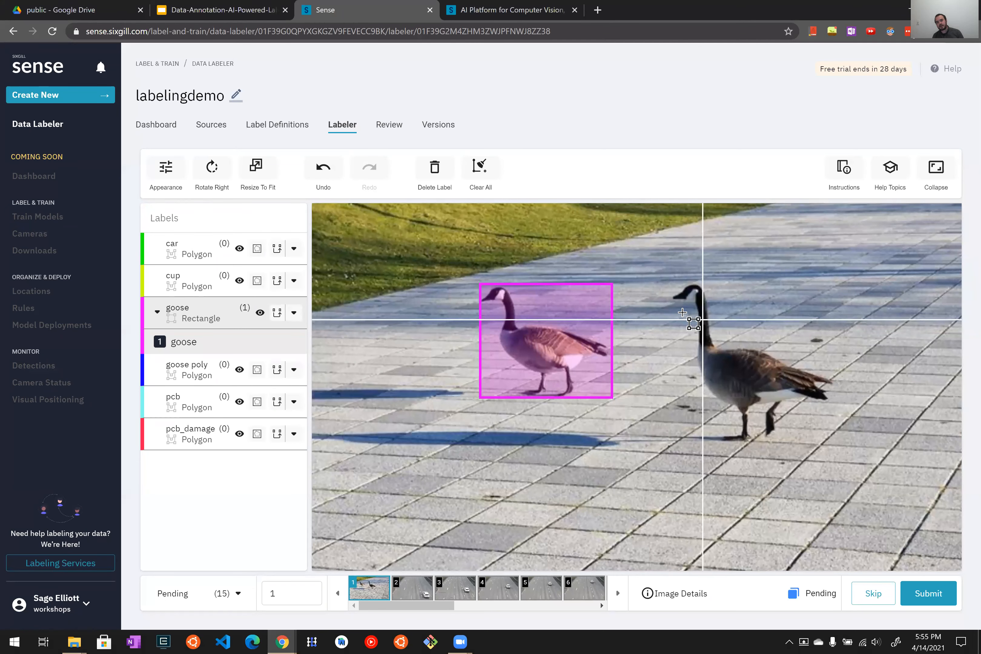
Step: Draw a second goose rectangle around the larger, right-hand goose and exit rectangle drawing
click(672, 282)
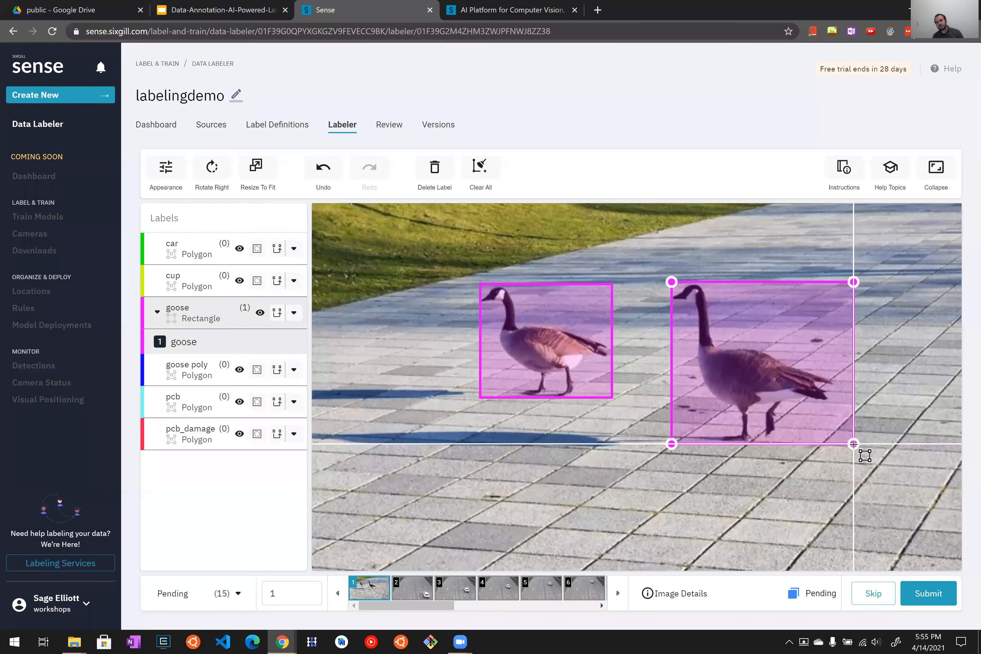
click(837, 443)
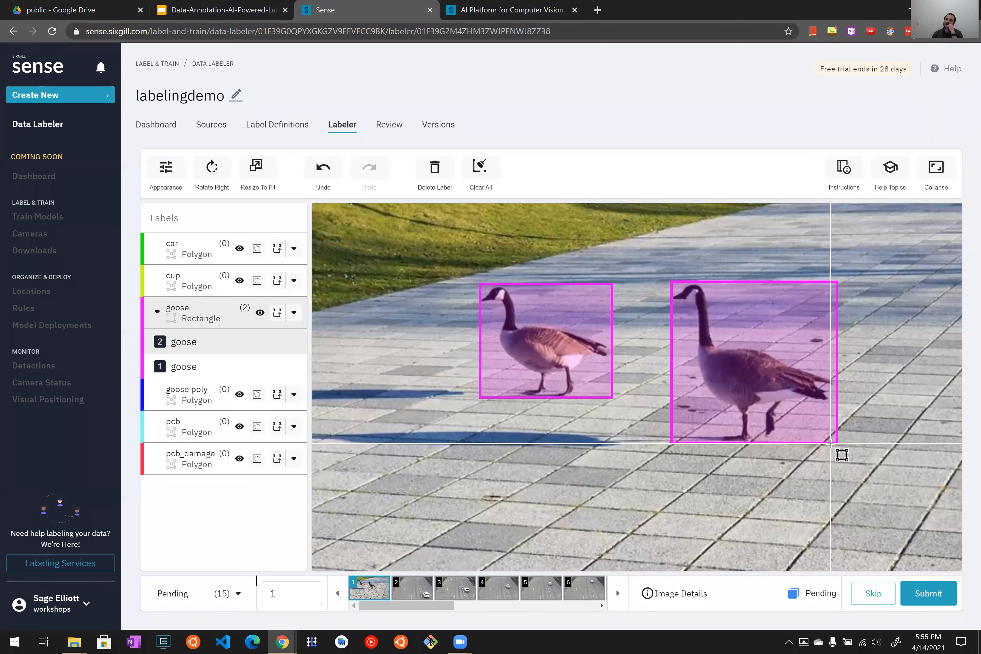
scroll(830, 447, up, 3)
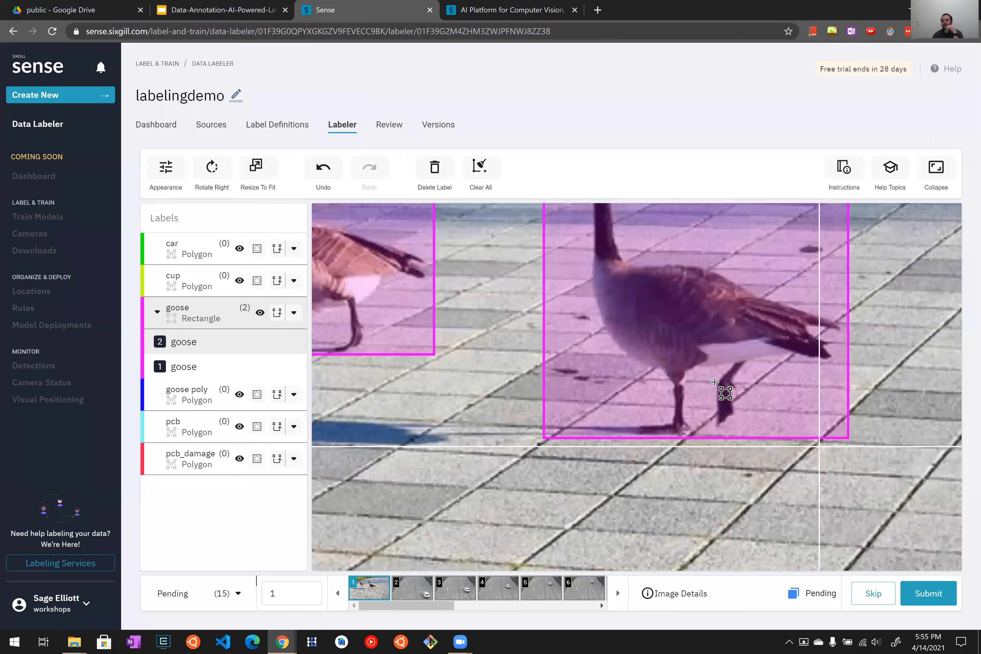
key(Escape)
drag(501, 353, 589, 451)
drag(553, 249, 689, 285)
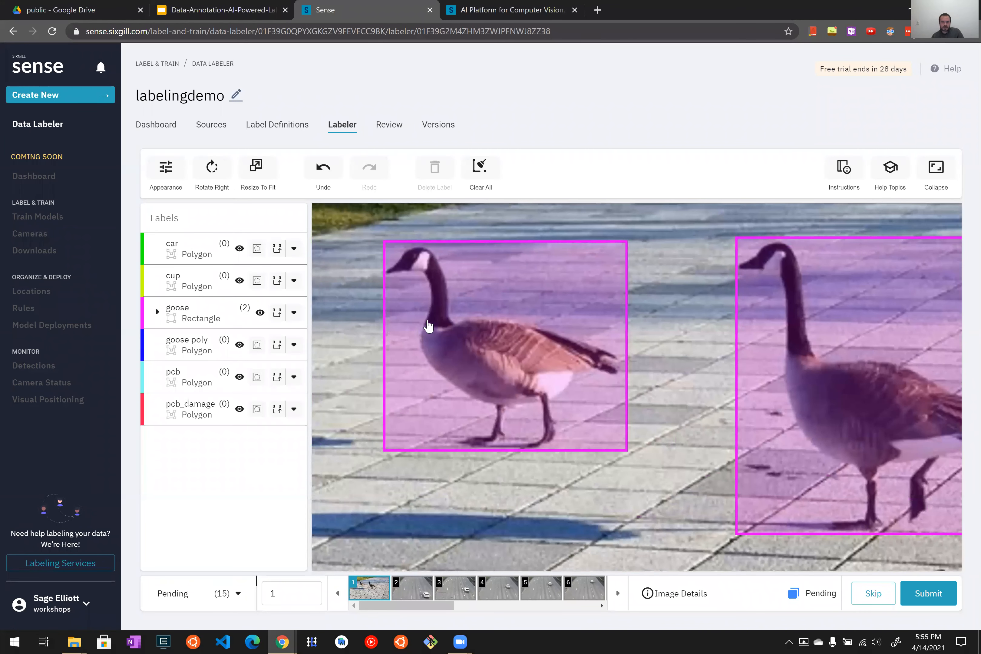
Step: Fine-tune the lower-right corner of the rectangle around the smaller, left-hand goose in image 1
click(512, 315)
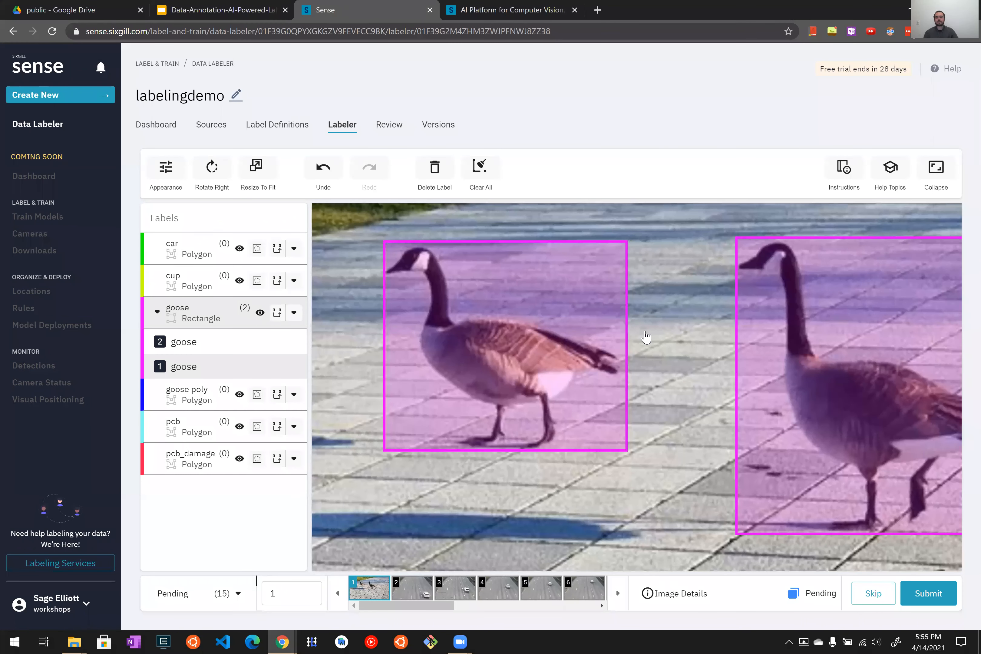
click(547, 348)
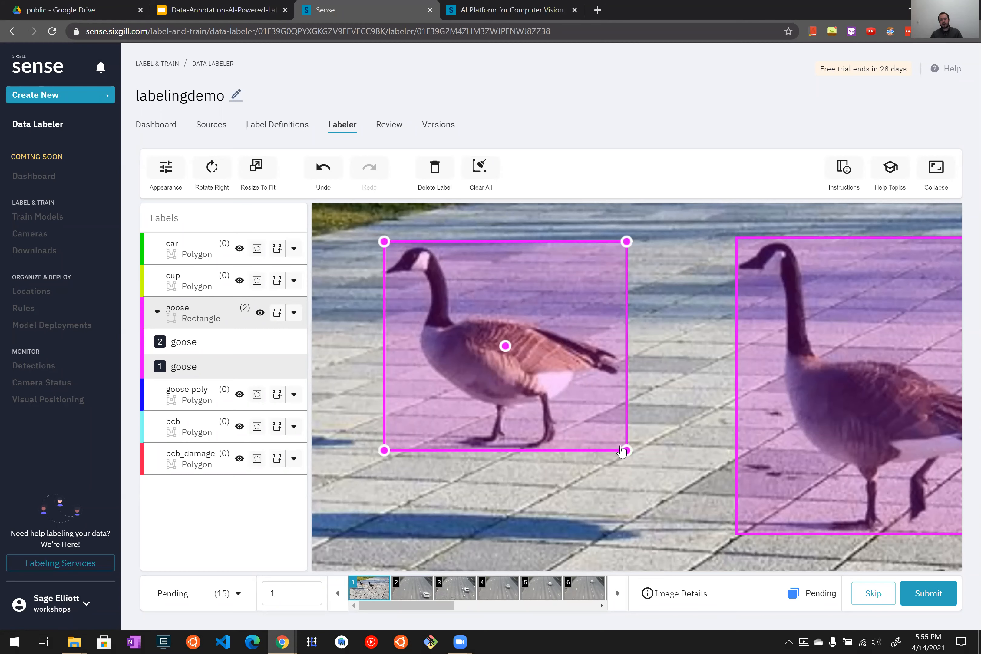
mouse_move(626, 452)
mouse_down()
mouse_move(709, 521)
mouse_move(626, 456)
mouse_up()
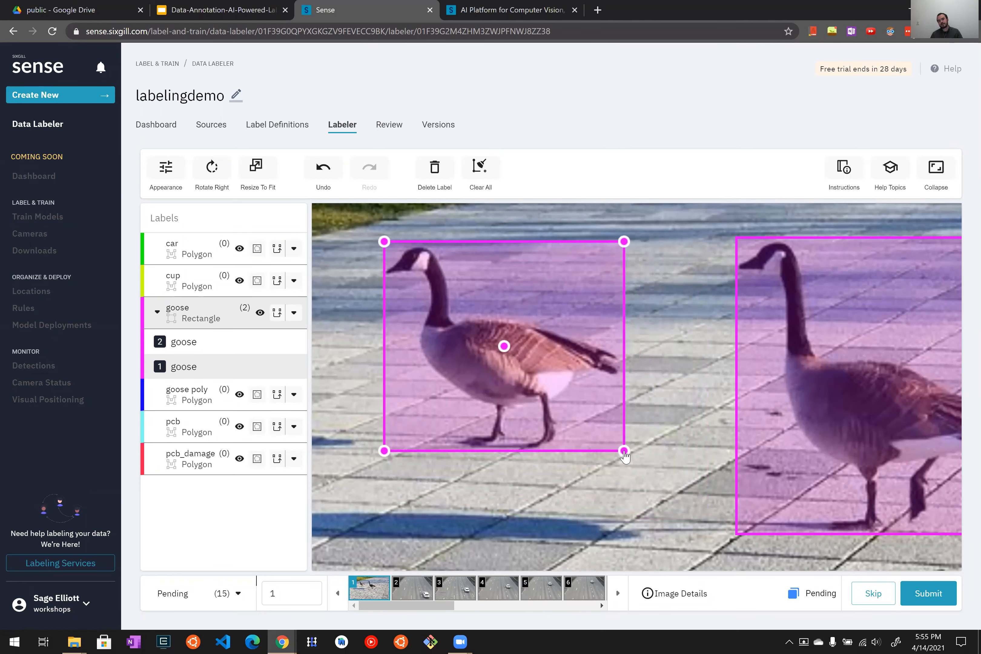
click(659, 440)
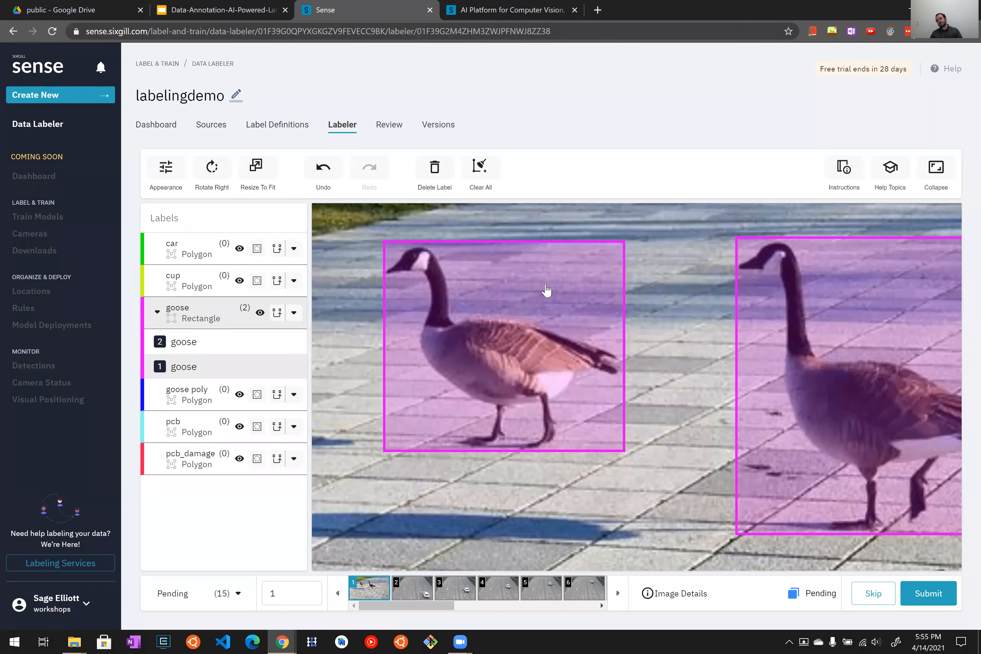
scroll(582, 386, down, 2)
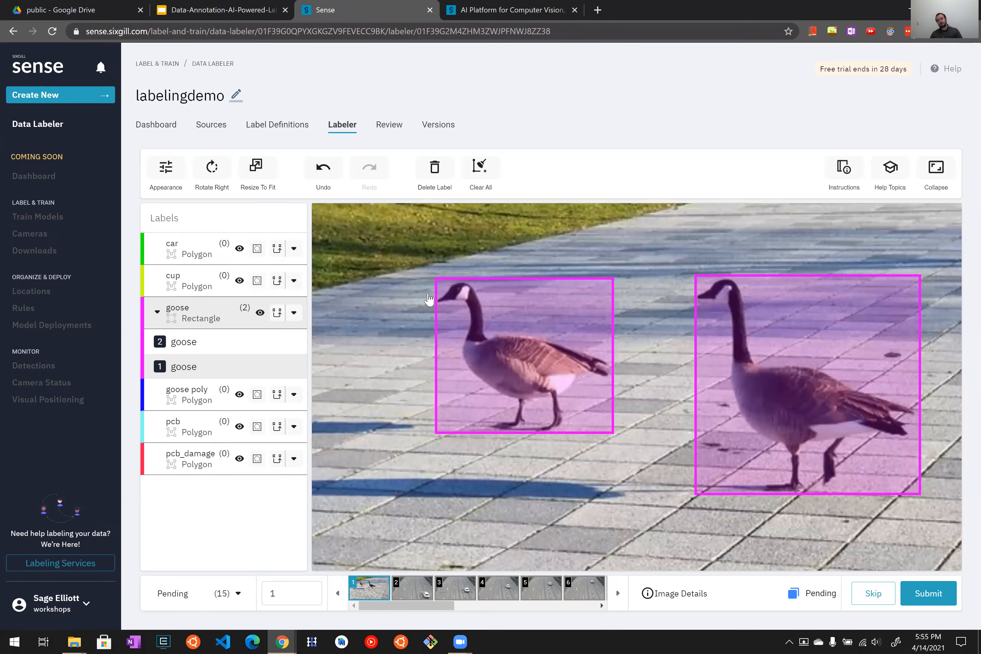
click(584, 363)
mouse_move(610, 438)
mouse_down()
mouse_move(660, 475)
mouse_move(637, 447)
mouse_move(618, 443)
mouse_up()
click(657, 454)
scroll(657, 453, down, 5)
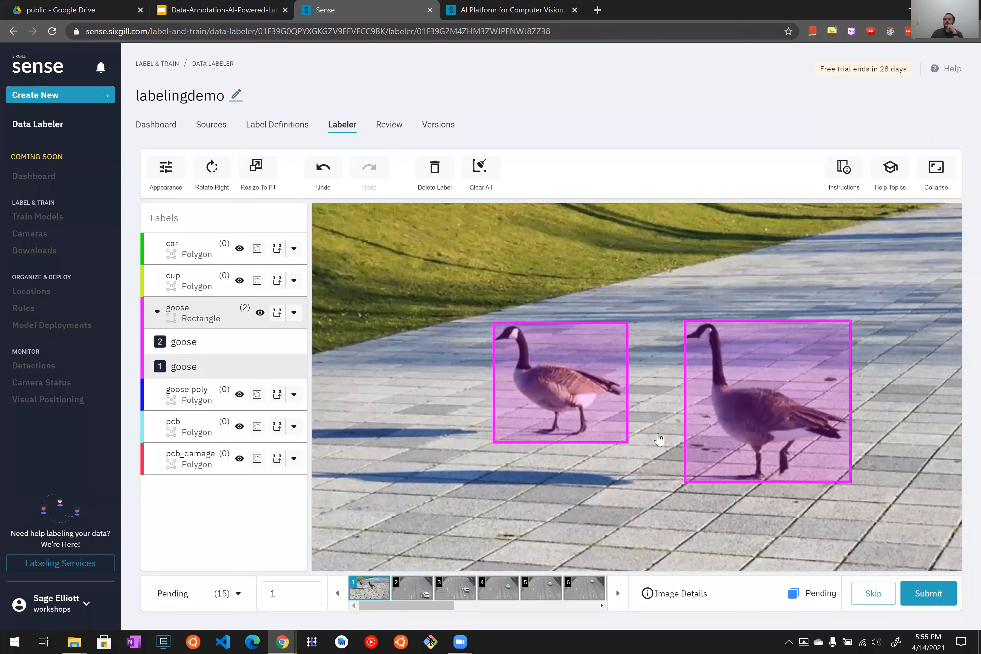
Step: Examine both goose rectangles and the background of image 1 at different magnifications
drag(581, 405, 571, 399)
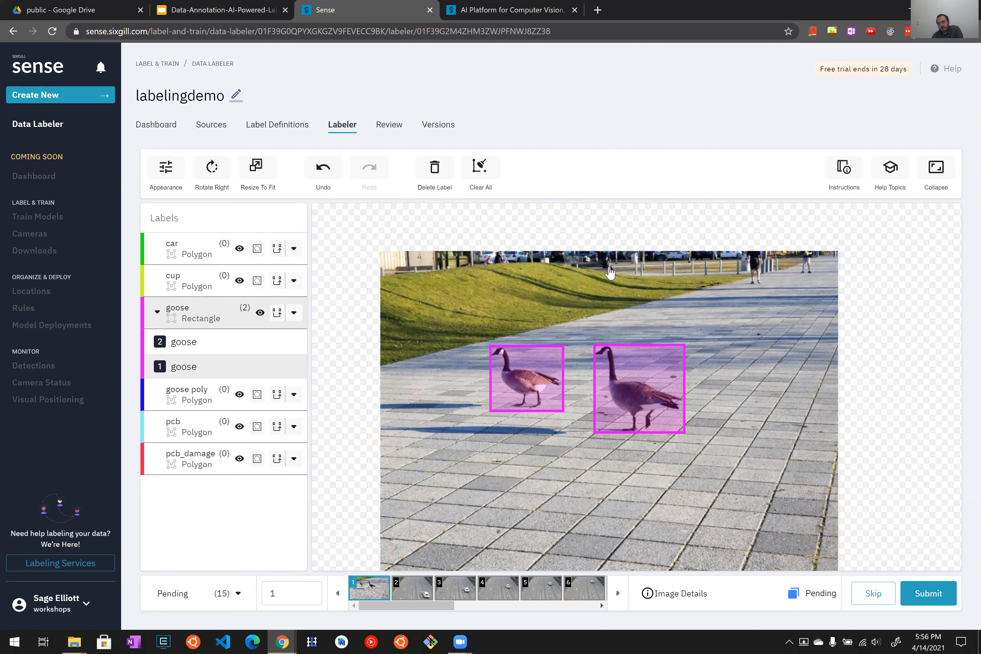
scroll(609, 272, up, 5)
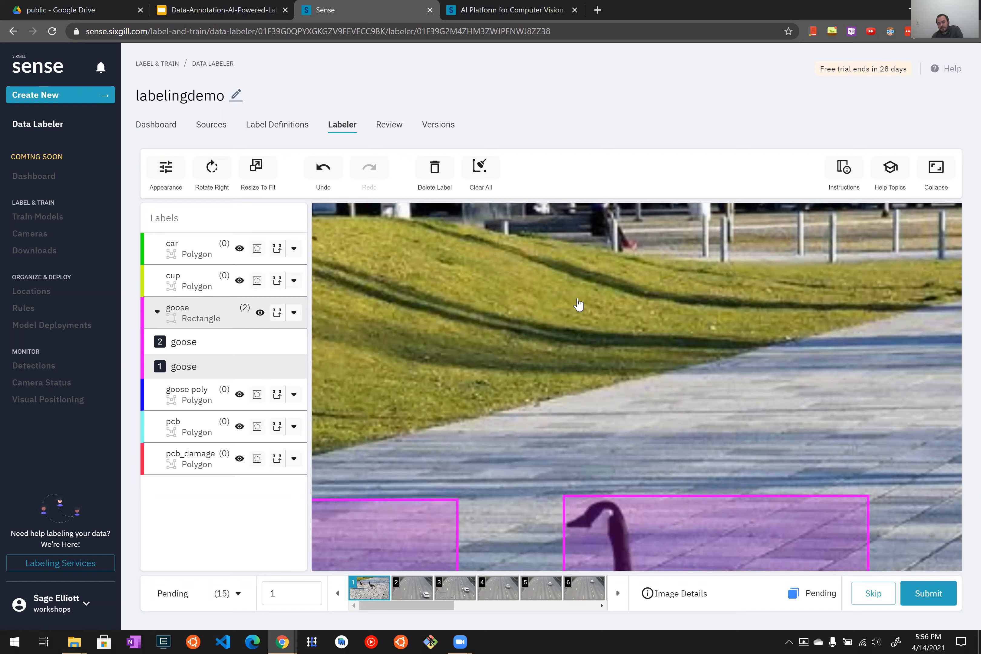
scroll(578, 305, down, 5)
scroll(578, 305, up, 5)
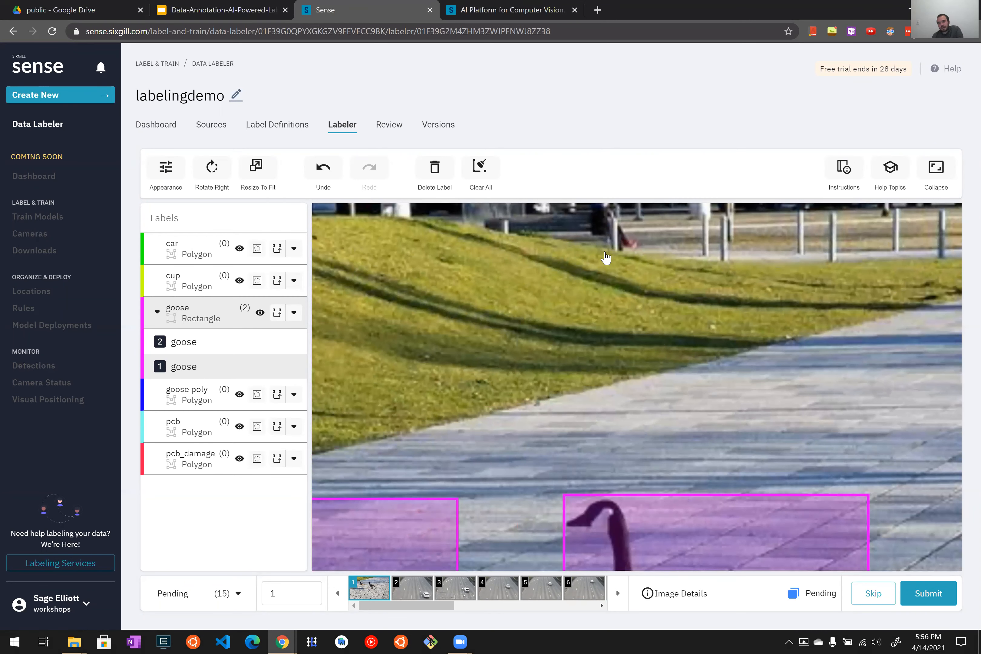
scroll(582, 300, down, 5)
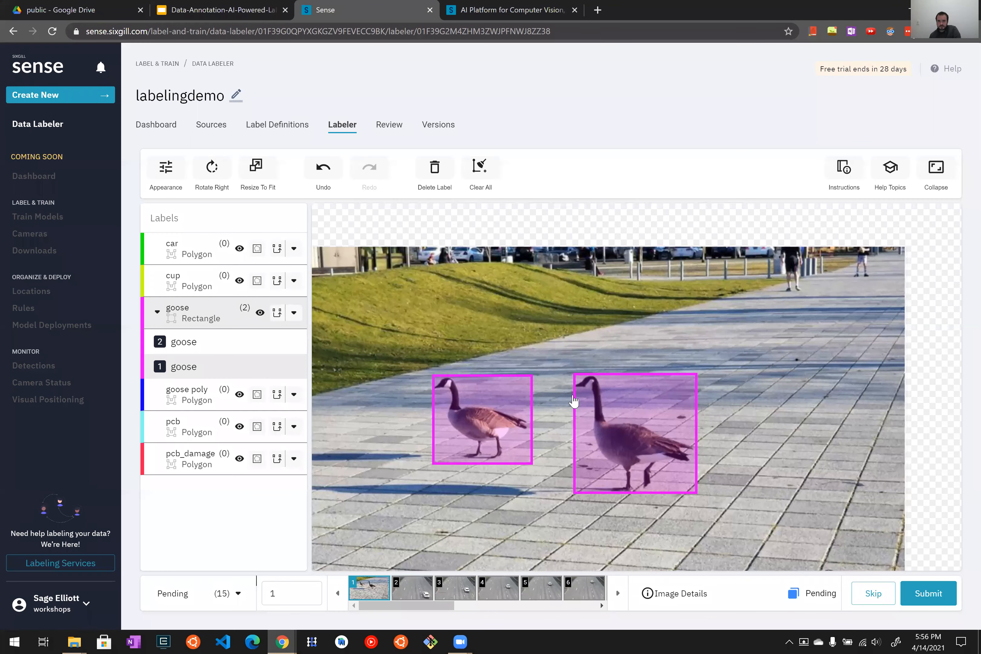
scroll(530, 440, down, 3)
scroll(606, 450, up, 6)
drag(720, 434, 788, 423)
scroll(771, 419, down, 4)
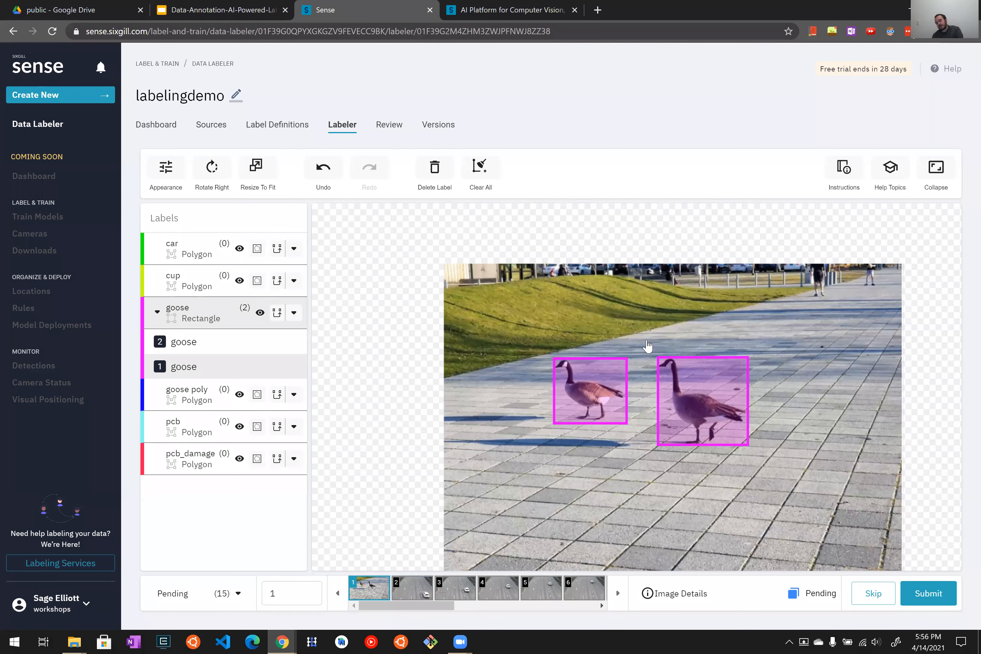
scroll(698, 472, down, 3)
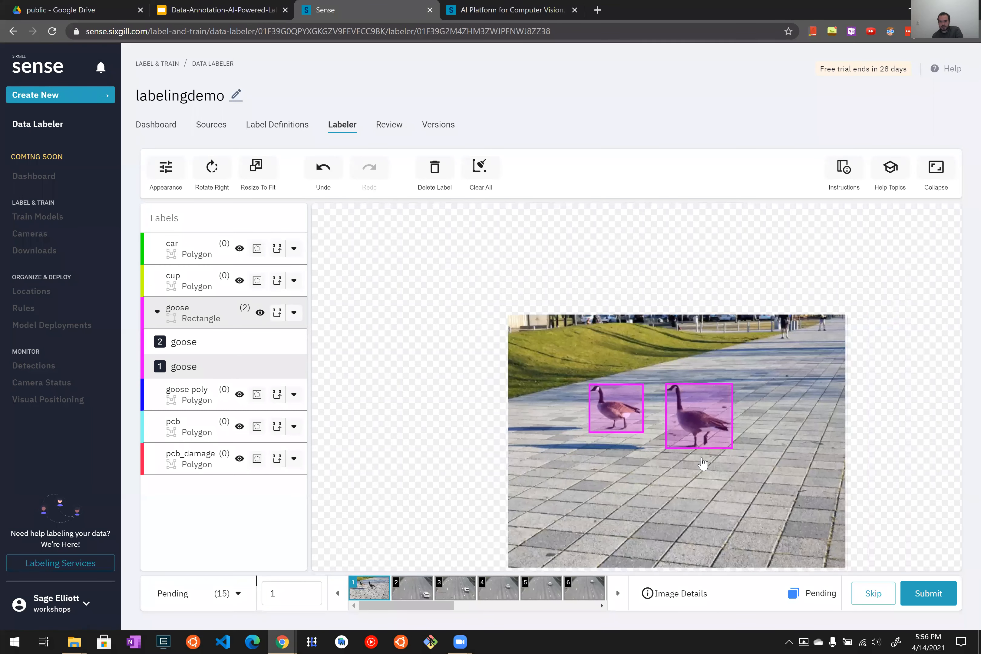
scroll(718, 430, up, 3)
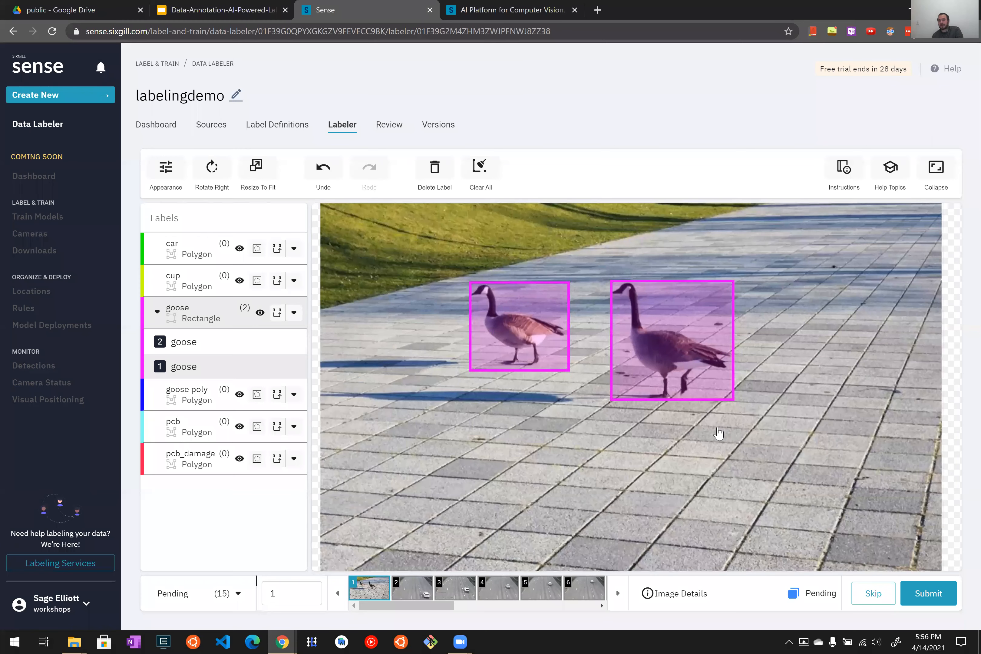
scroll(675, 425, down, 1)
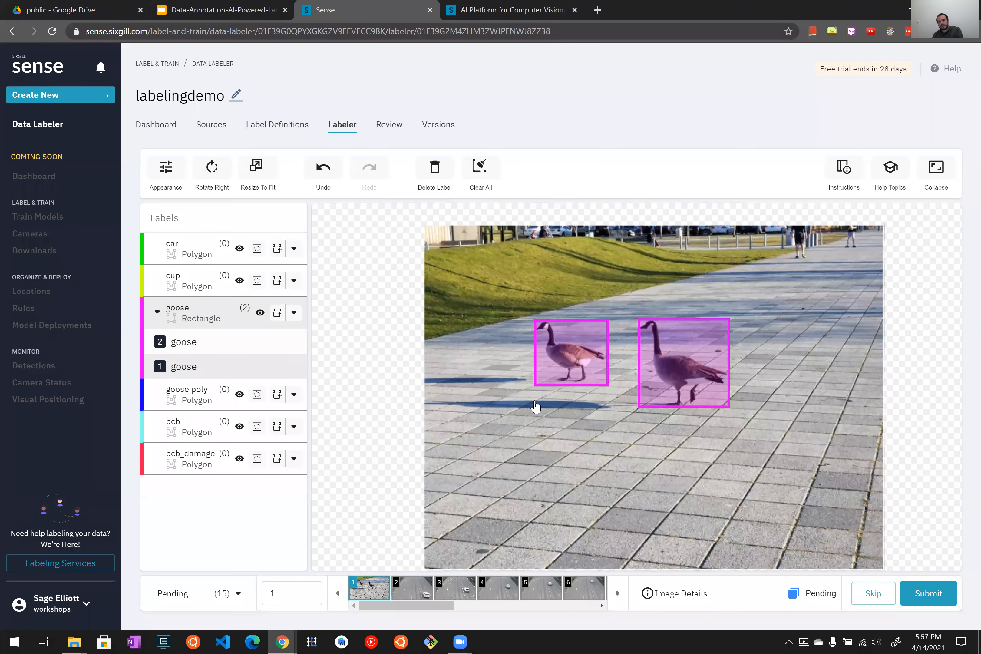
Step: Delete both goose rectangles from image 1
scroll(541, 410, up, 3)
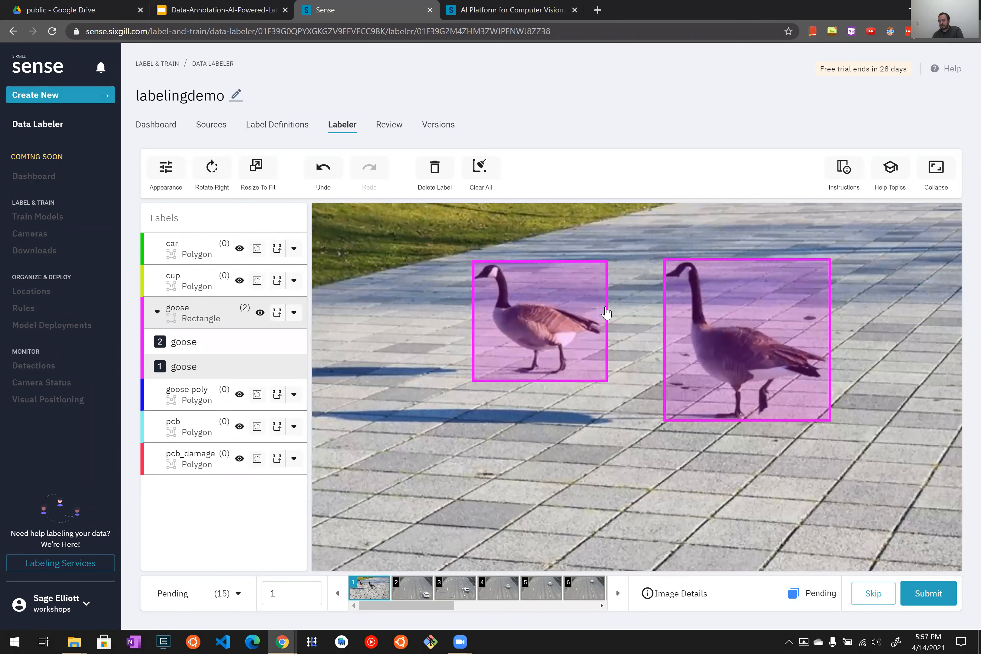
click(544, 323)
click(568, 463)
click(541, 296)
key(Delete)
click(742, 331)
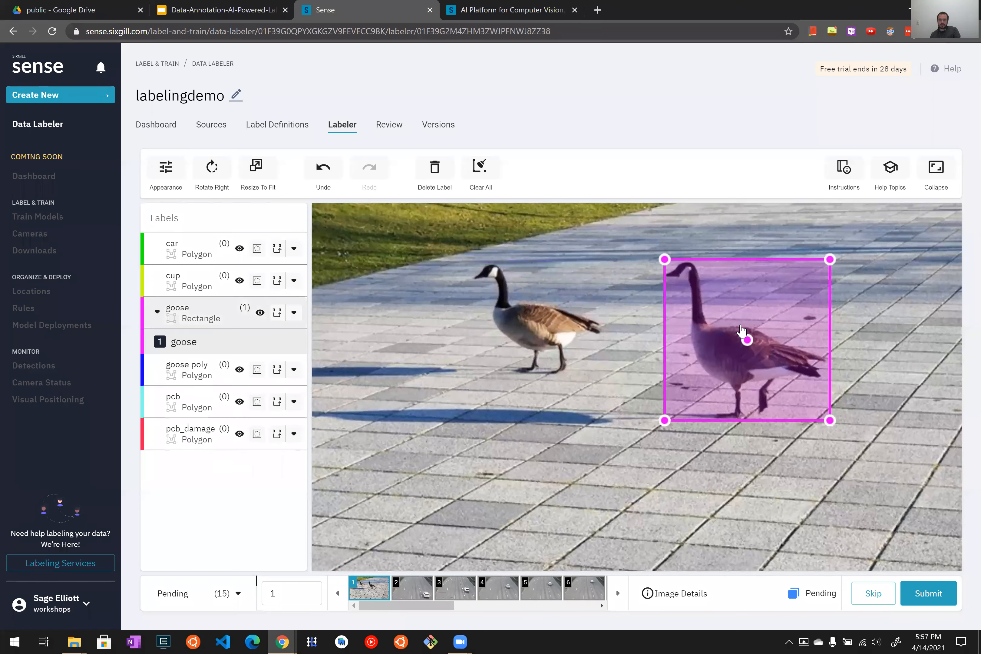
key(Delete)
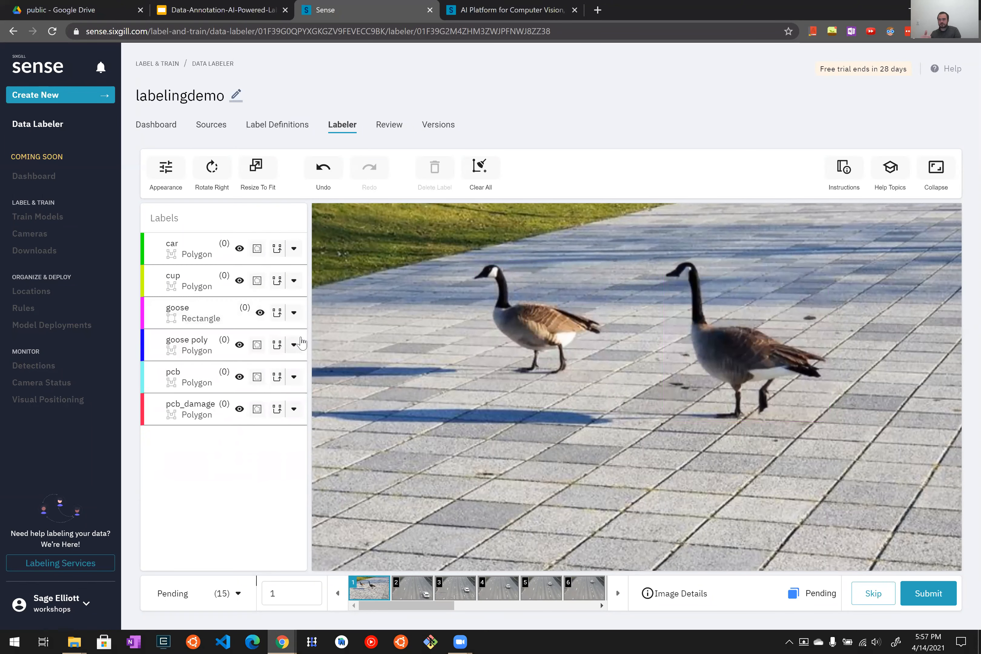
Step: Trace the smaller, left-hand goose point by point with a closed goose poly polygon, following its neck, back, tail, legs, breast and head
drag(508, 380, 489, 417)
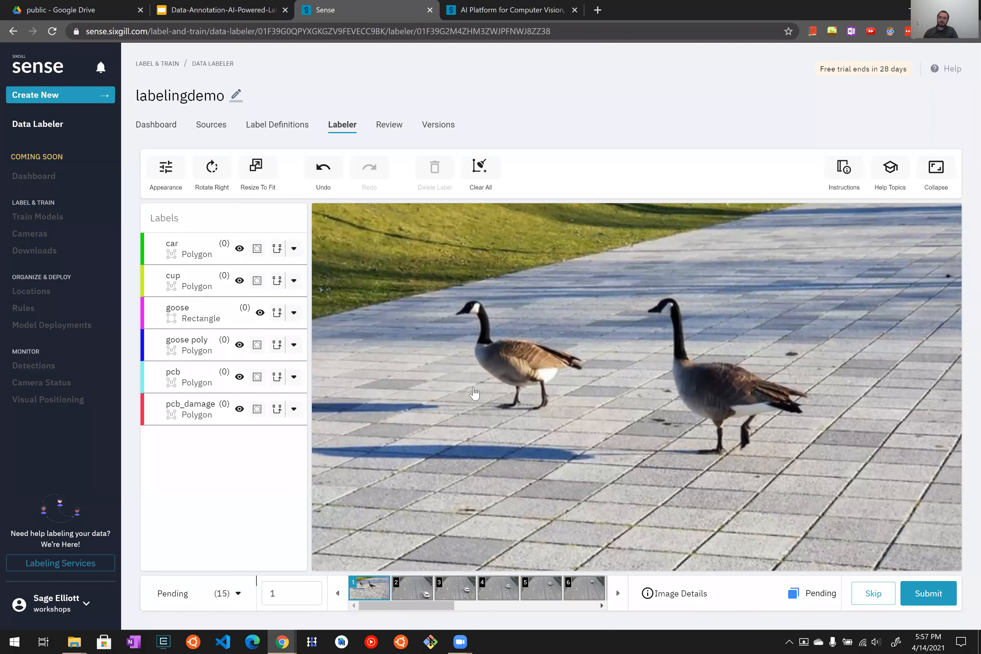
click(191, 345)
scroll(504, 321, up, 1)
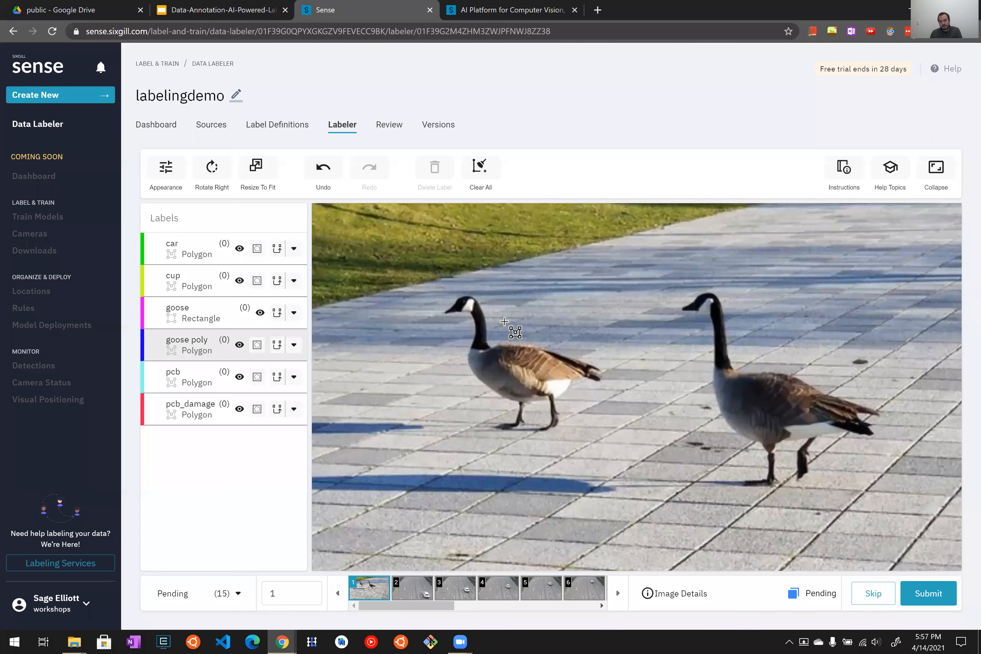
scroll(504, 321, up, 1)
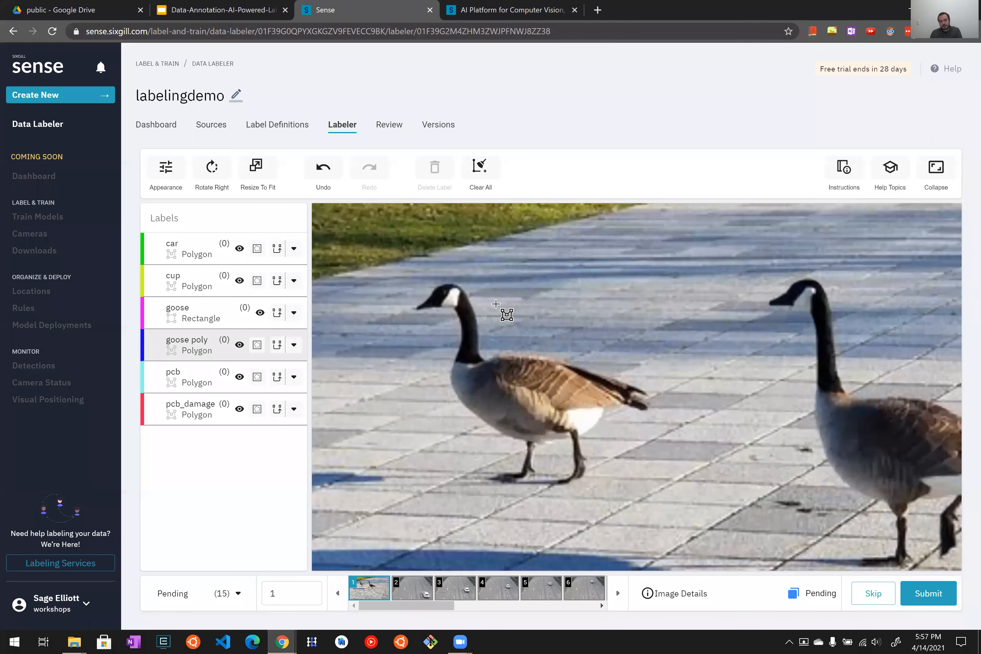
click(462, 284)
click(478, 305)
click(483, 332)
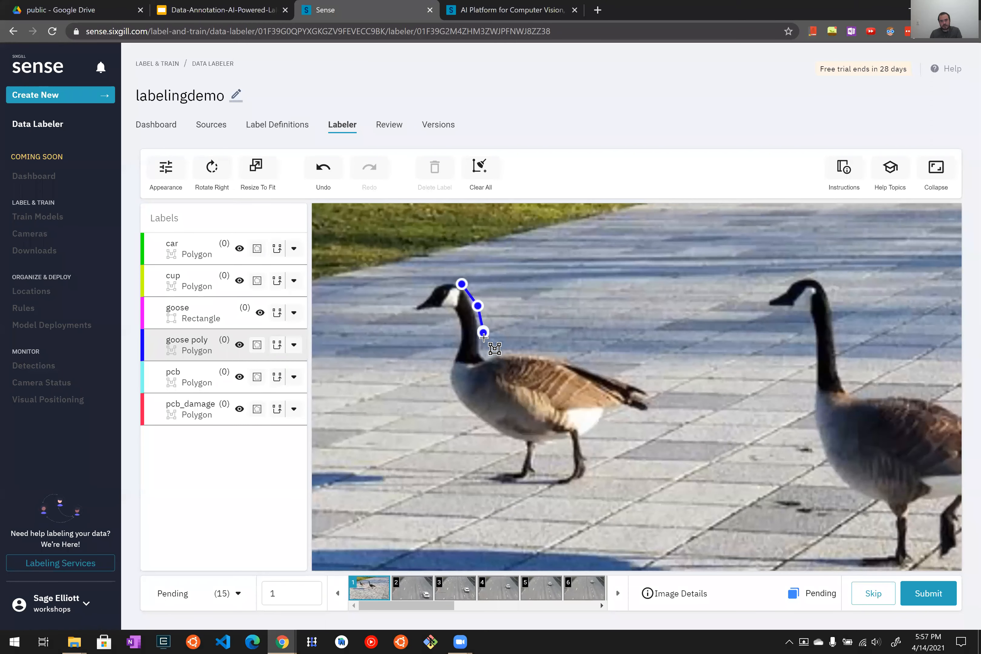
click(485, 351)
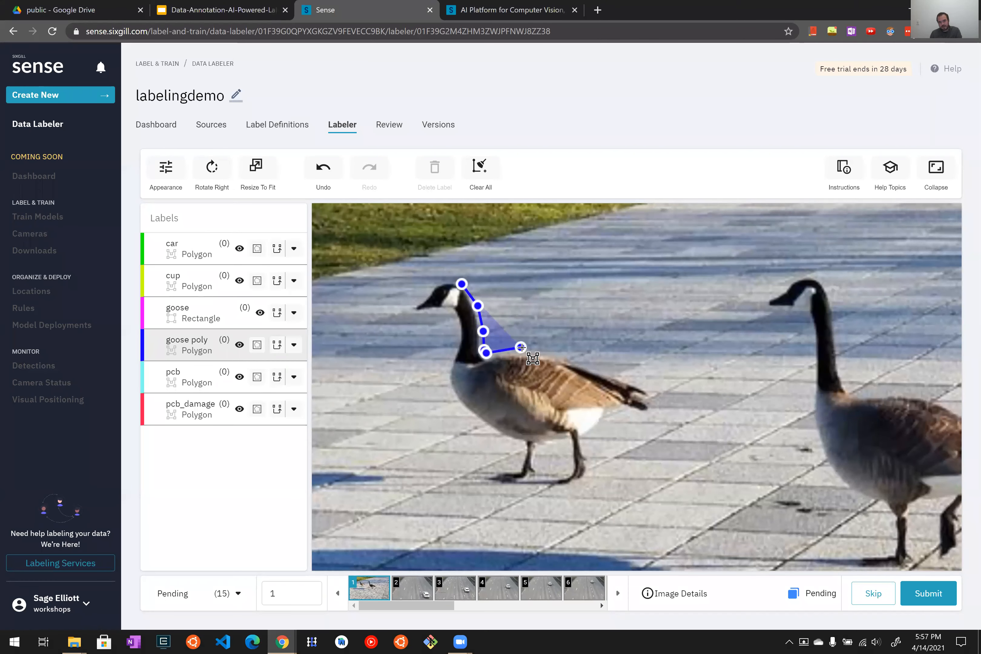
click(591, 364)
click(629, 379)
click(648, 385)
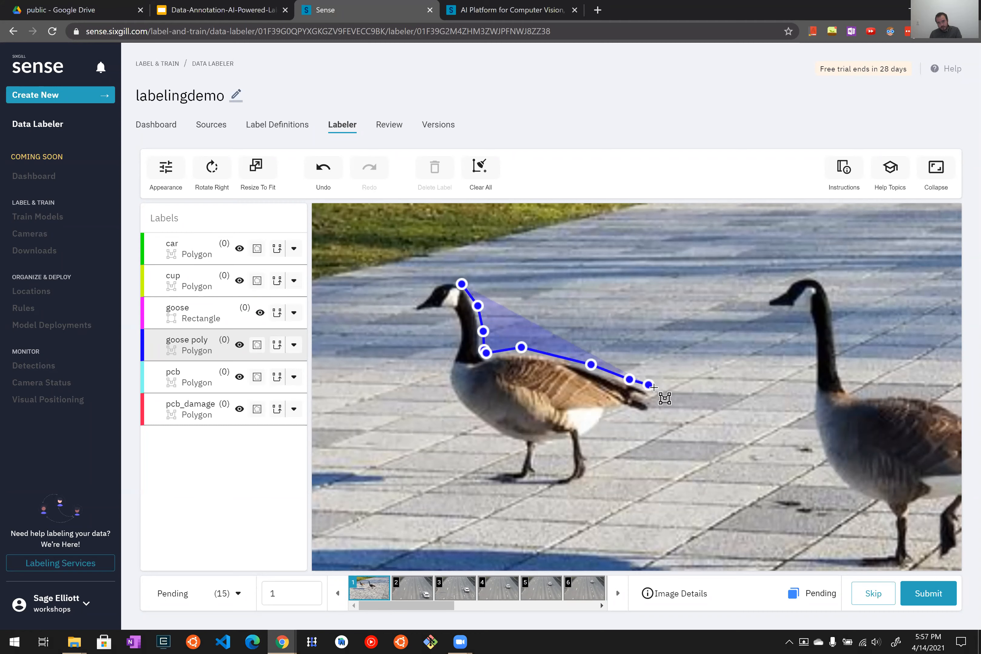
click(654, 388)
click(651, 406)
click(646, 420)
click(614, 410)
click(602, 419)
click(592, 435)
click(589, 446)
click(582, 483)
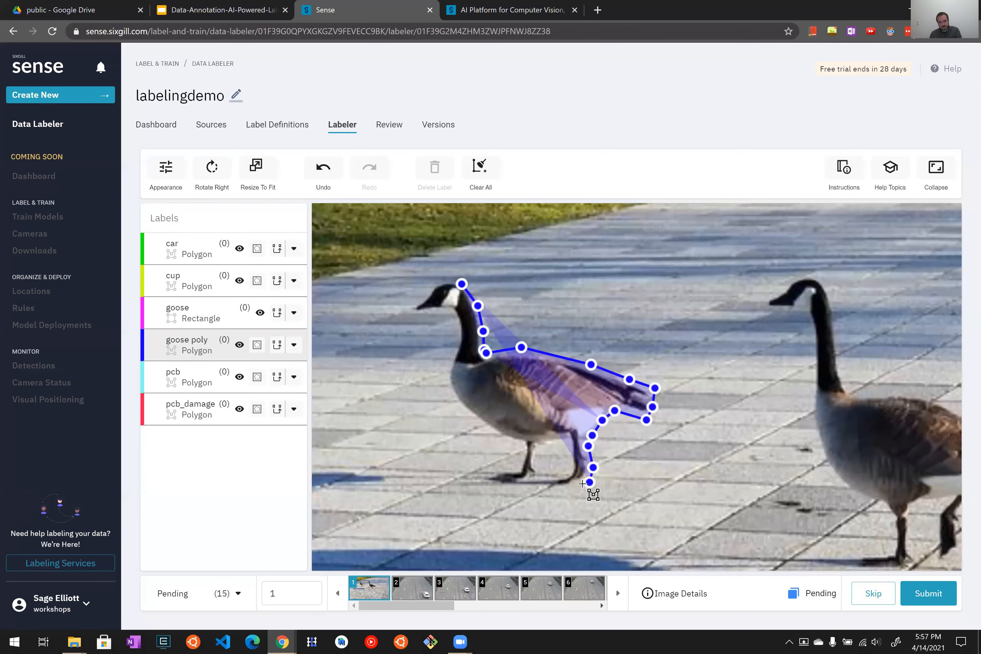
click(561, 487)
click(554, 478)
click(566, 471)
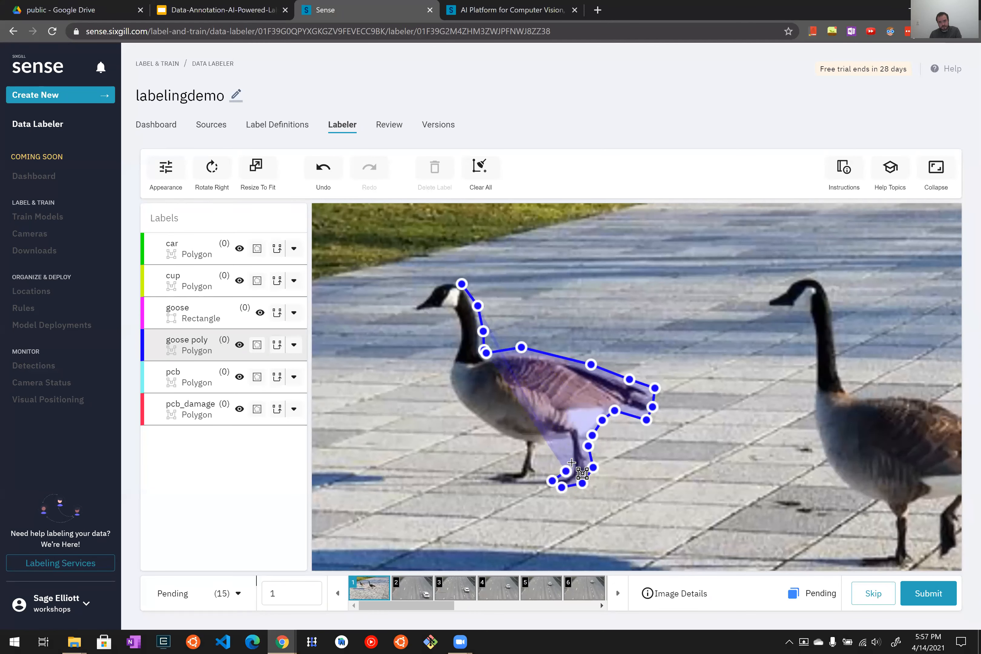
click(574, 454)
click(568, 441)
click(550, 447)
click(543, 449)
click(539, 461)
click(538, 474)
click(502, 482)
click(494, 473)
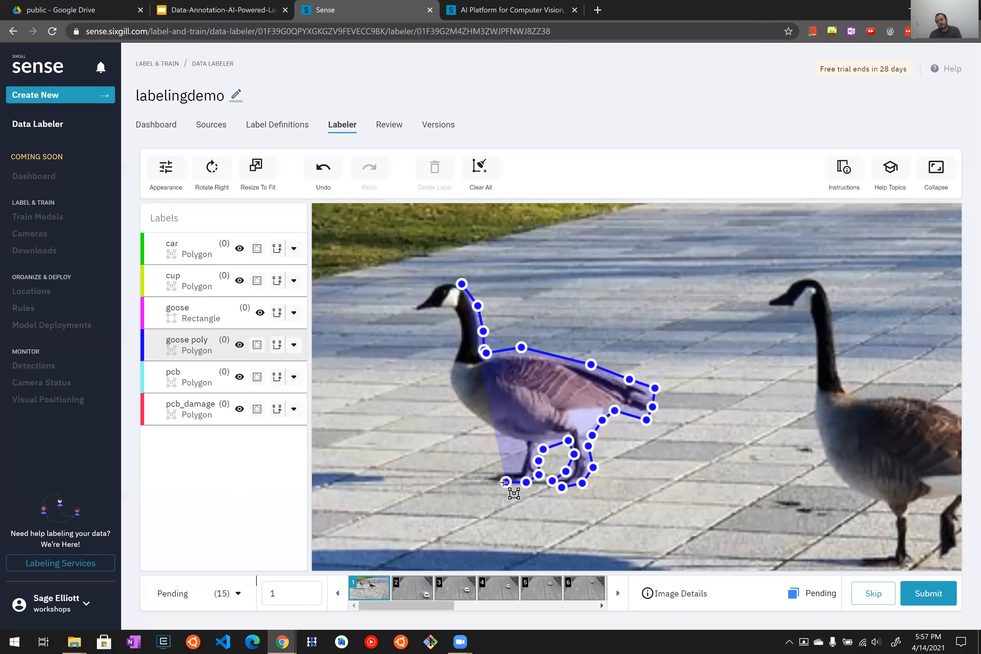
click(509, 471)
click(518, 467)
click(524, 450)
click(503, 442)
click(488, 436)
click(472, 423)
click(444, 397)
click(446, 372)
click(455, 336)
click(456, 317)
click(442, 312)
click(427, 313)
click(411, 313)
click(410, 302)
click(429, 292)
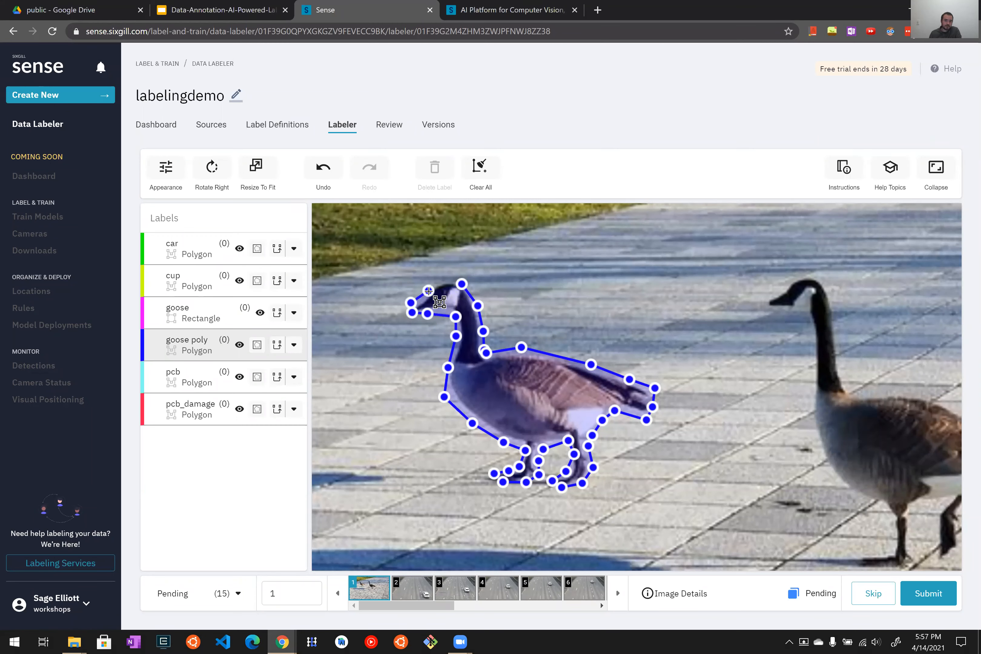
click(439, 280)
click(458, 279)
click(463, 285)
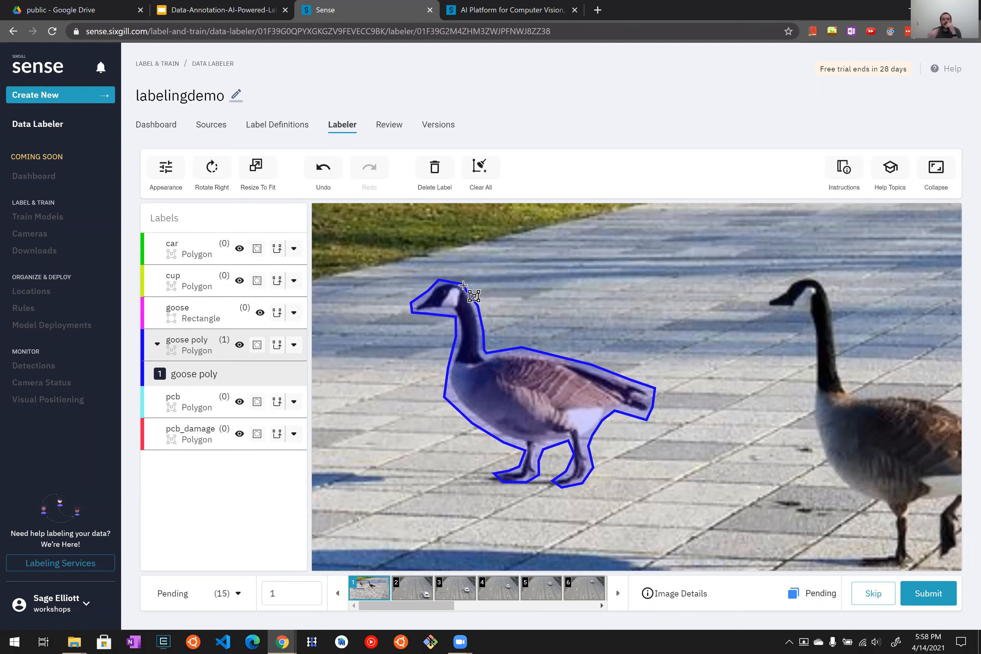
Step: Delete the hand-traced goose poly polygon from the left-hand goose
scroll(489, 364, down, 3)
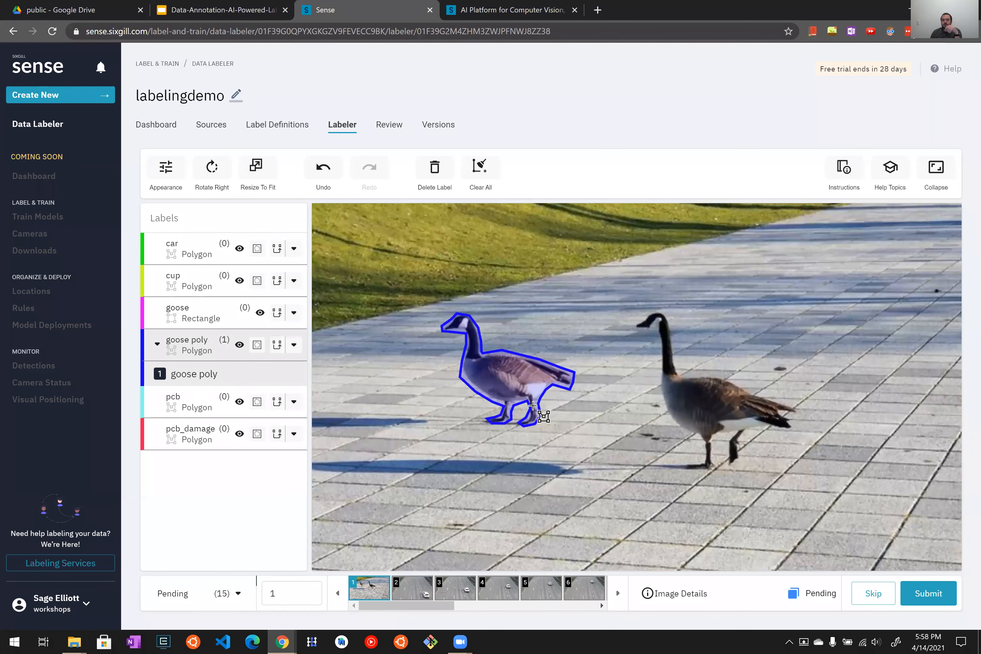
click(519, 387)
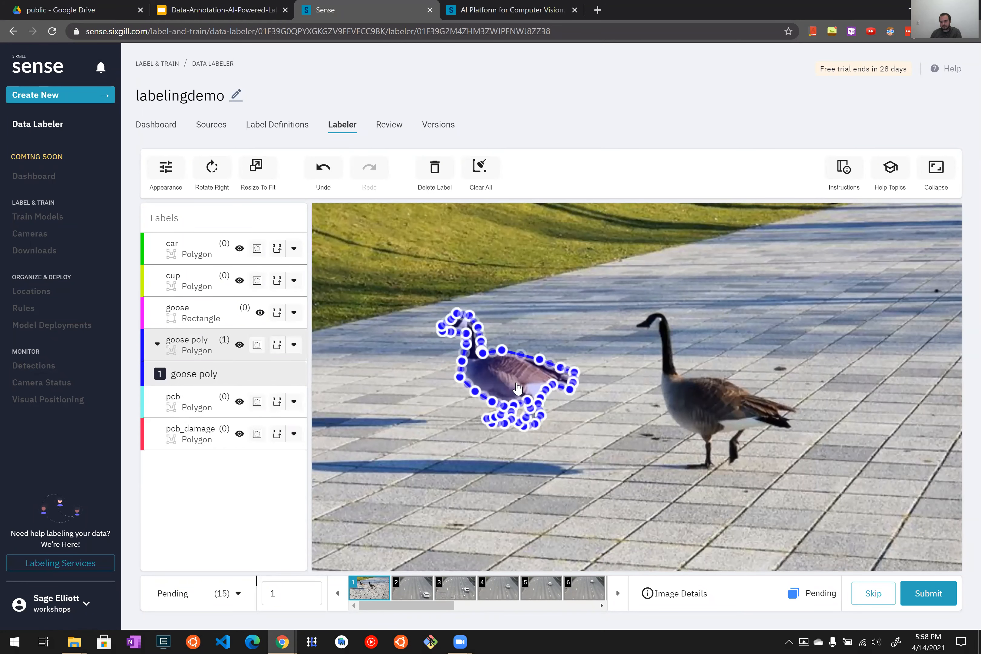
key(Delete)
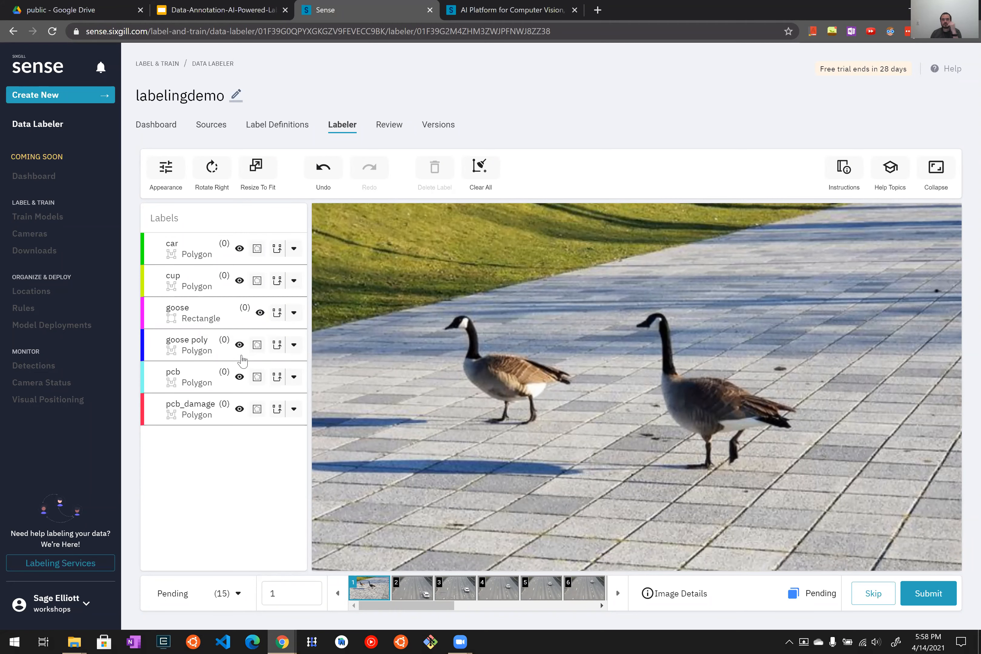
Step: Generate a goose poly outline automatically for the left-hand goose by boxing it tightly with the label's assisted box mode
click(257, 345)
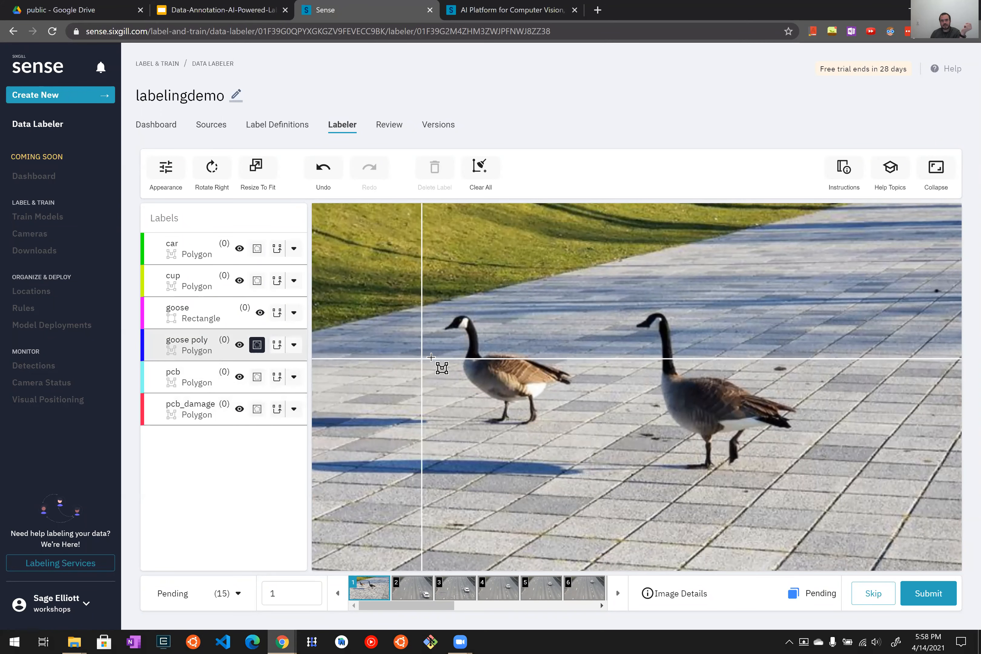
scroll(431, 357, up, 3)
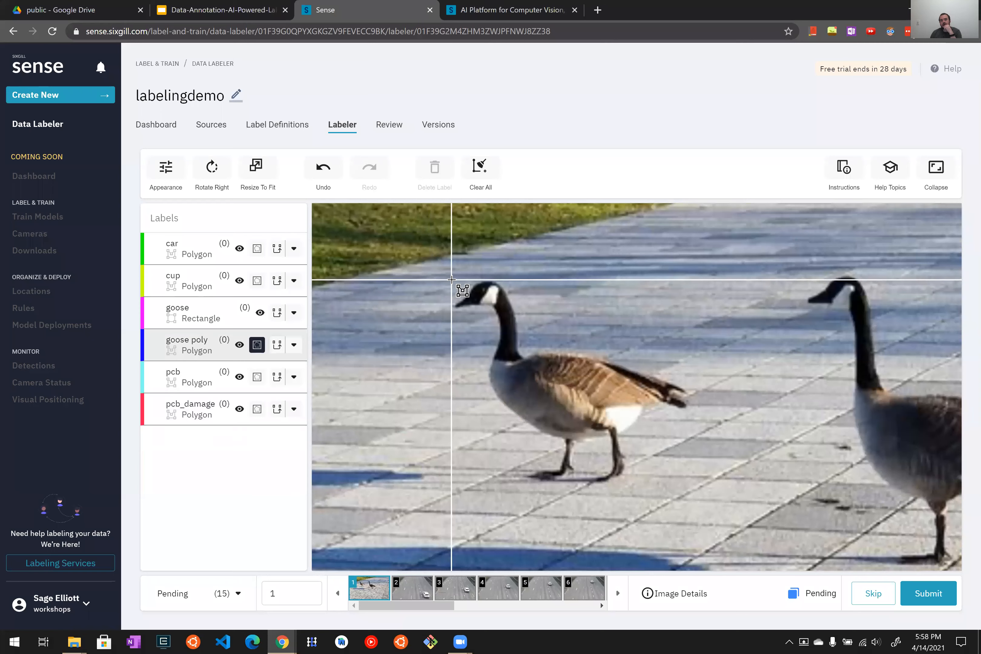
mouse_move(451, 280)
mouse_down()
mouse_move(672, 400)
mouse_move(689, 481)
mouse_move(708, 486)
mouse_move(691, 484)
mouse_up()
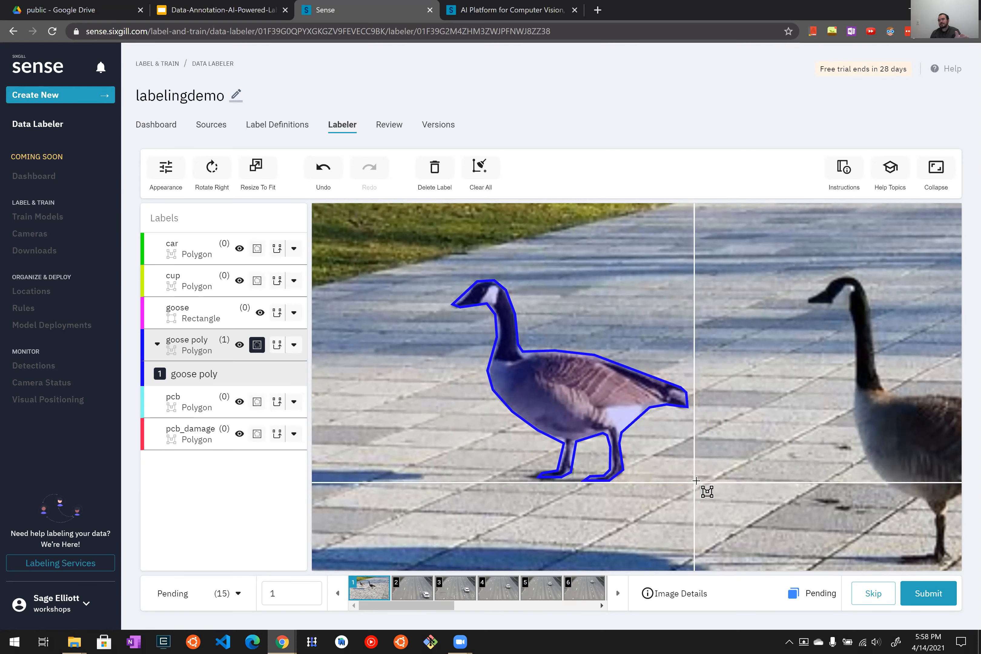
scroll(718, 479, down, 3)
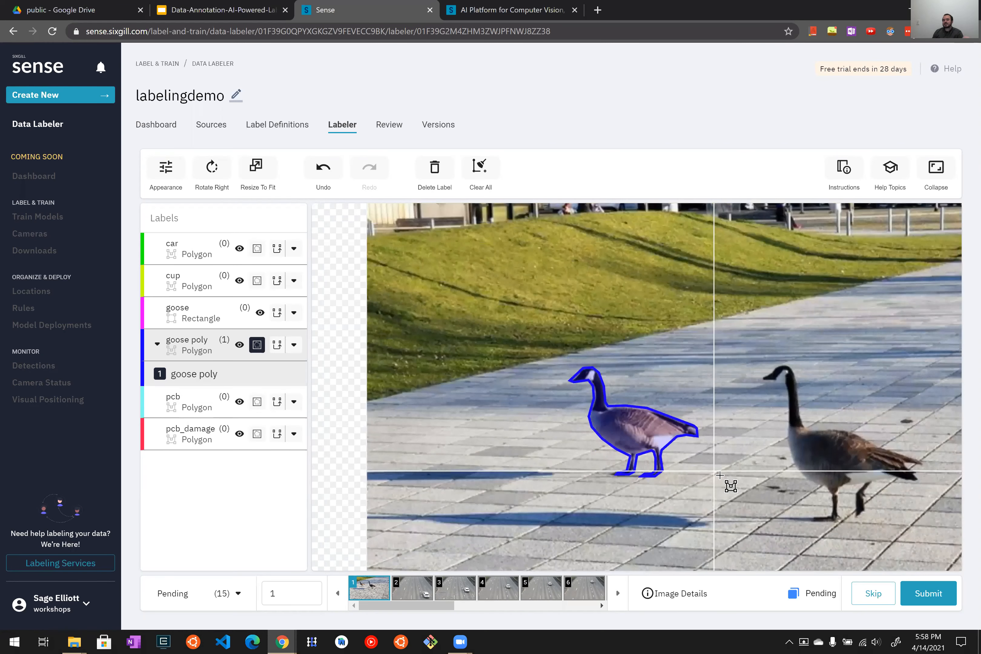
Step: Generate a goose poly outline automatically for the larger, right-hand goose by boxing it tightly with SmartPoly
click(765, 504)
drag(778, 502, 633, 455)
scroll(694, 434, up, 1)
scroll(695, 434, up, 2)
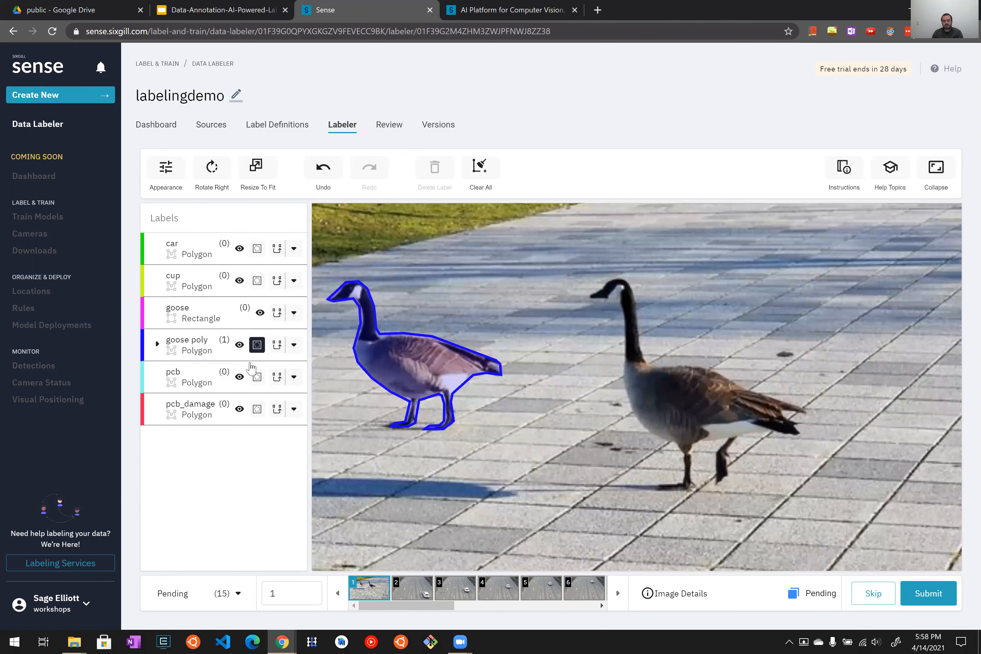
click(214, 355)
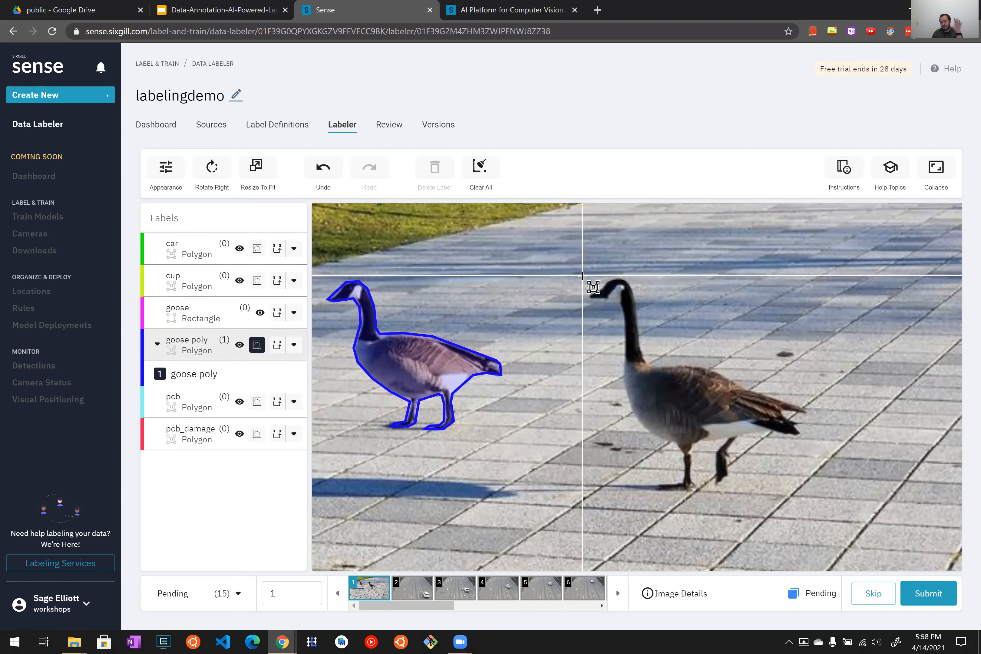
mouse_move(585, 276)
mouse_down()
mouse_move(740, 394)
mouse_move(809, 493)
mouse_up()
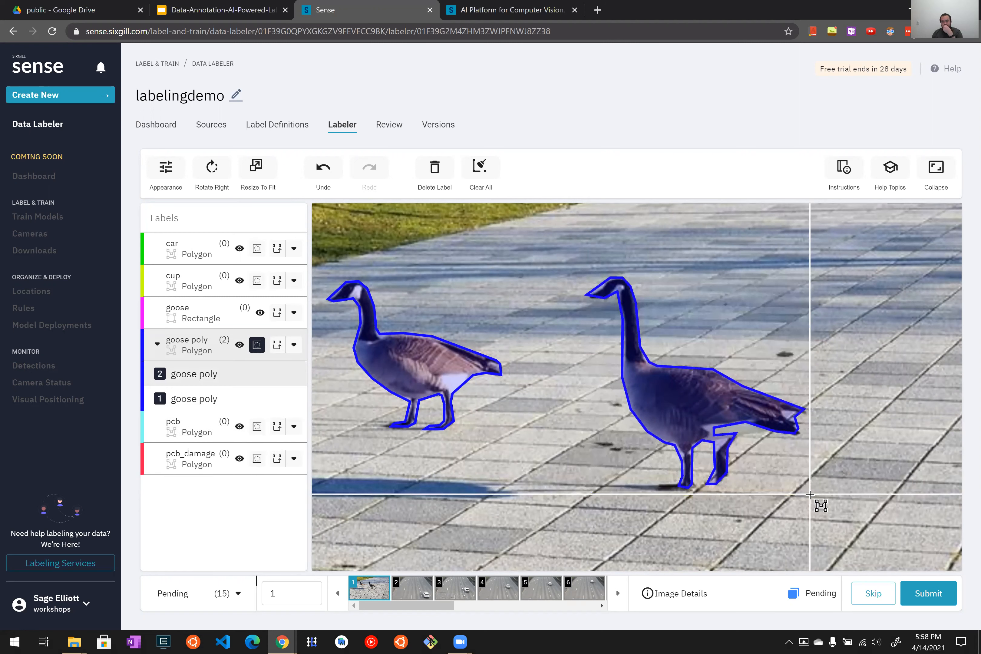
Step: Examine how closely the generated outline follows the right-hand goose's tail, underbelly and legs
scroll(767, 460, up, 5)
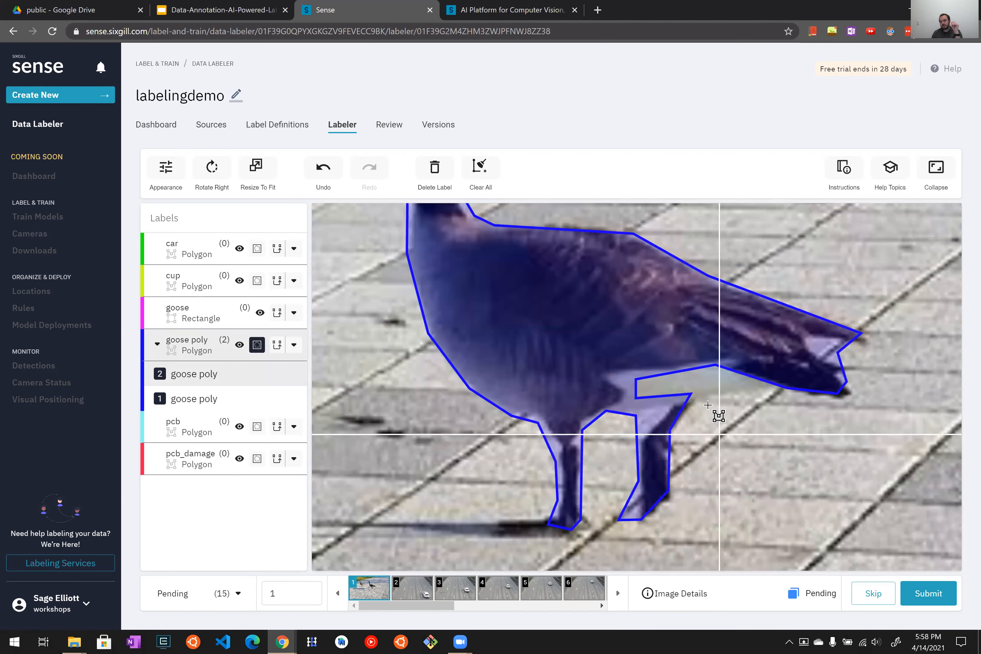
scroll(710, 409, down, 12)
scroll(709, 410, up, 6)
scroll(709, 410, up, 10)
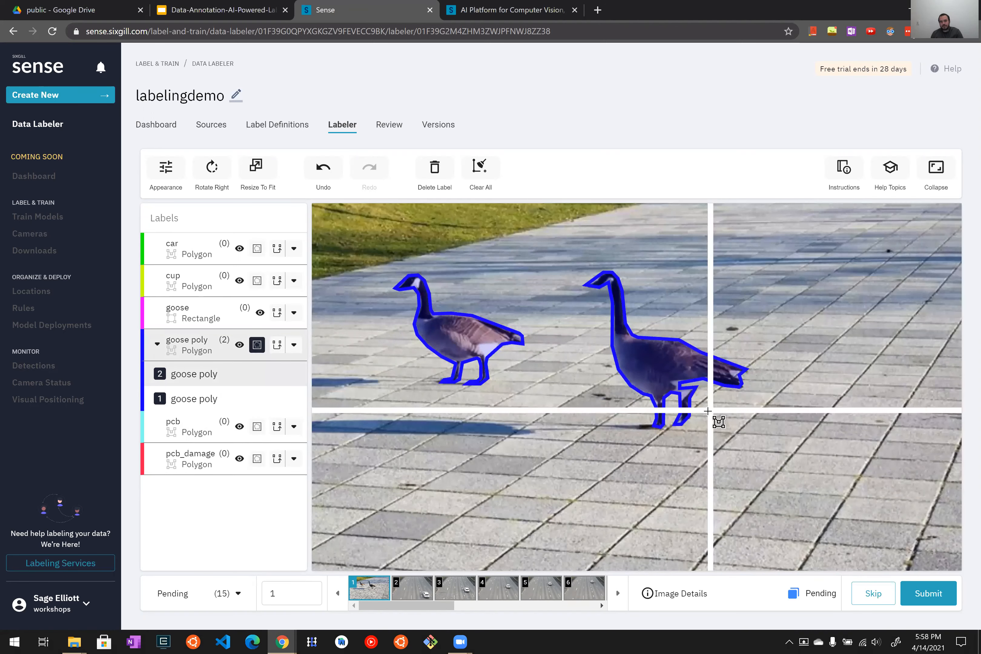
scroll(718, 321, up, 4)
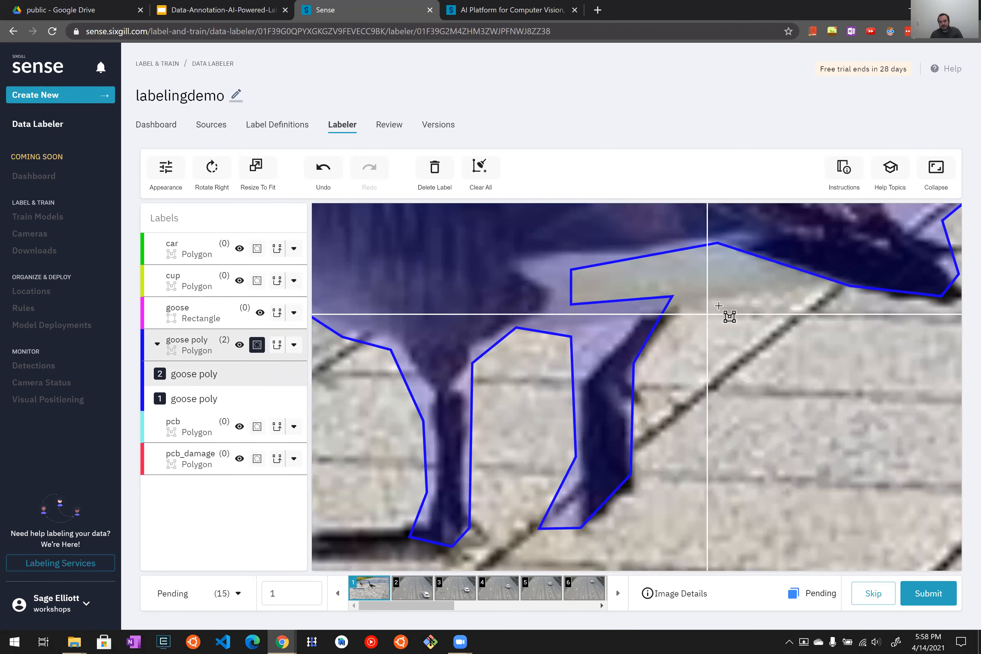
scroll(706, 282, down, 6)
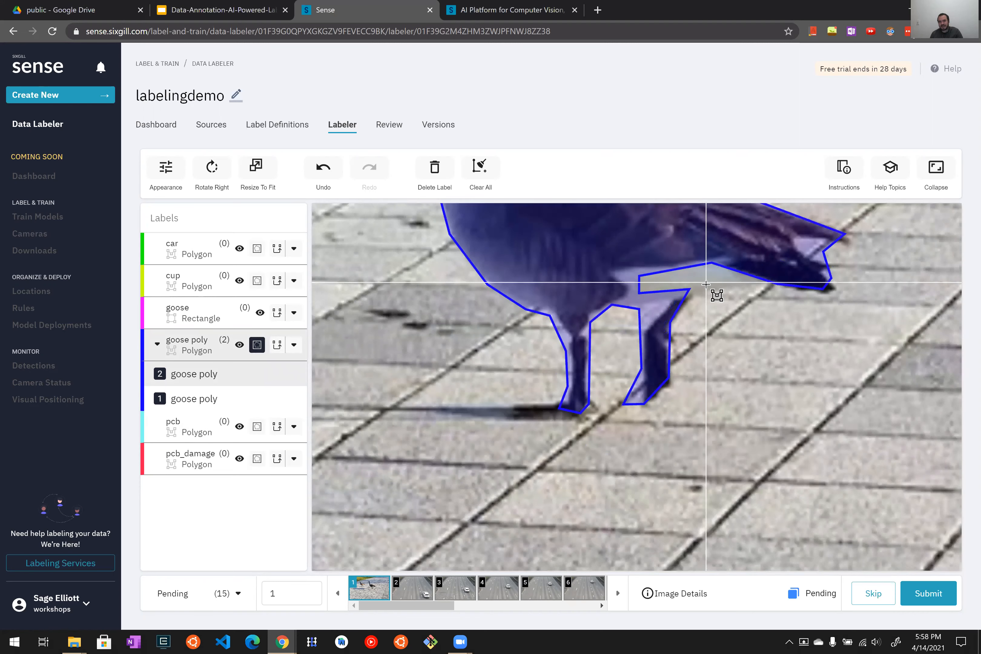
key(Escape)
scroll(703, 304, down, 2)
drag(704, 307, 735, 407)
scroll(732, 399, down, 3)
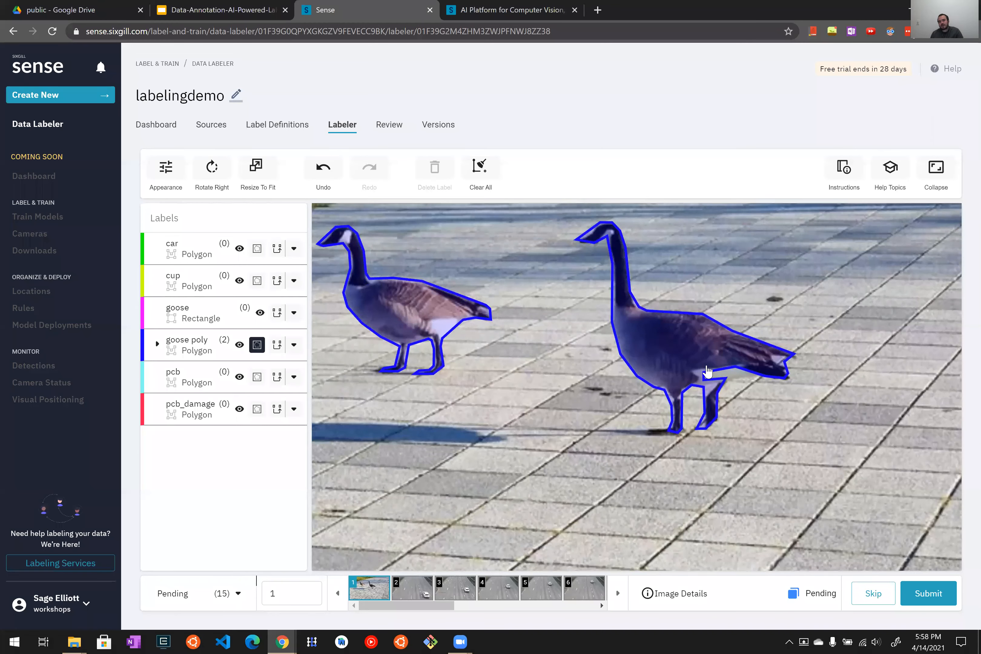
scroll(713, 378, up, 5)
drag(803, 438, 738, 459)
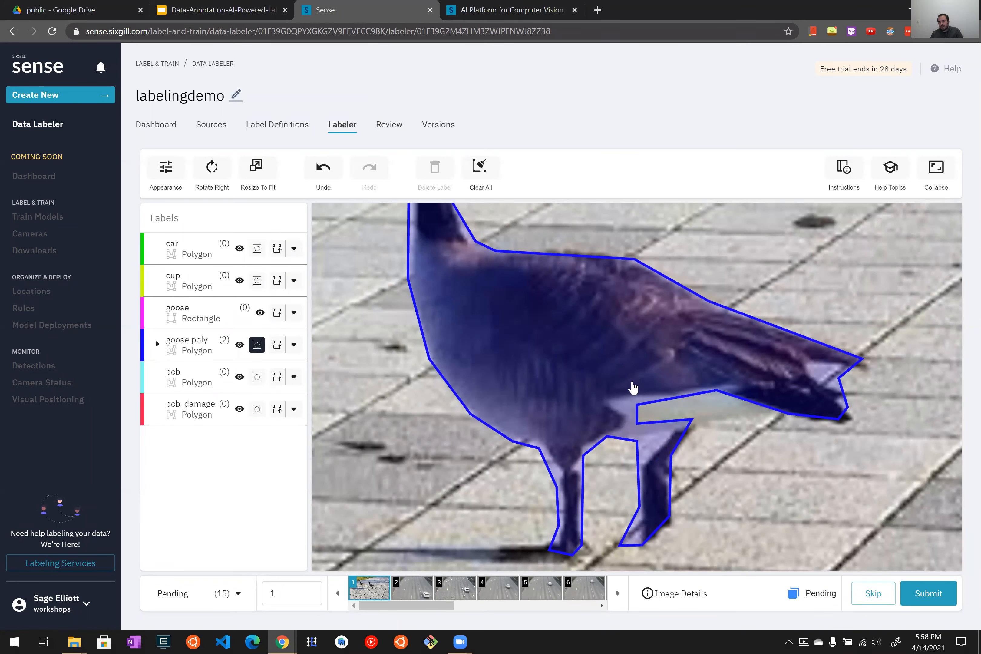
Step: Reshape the right-hand goose's polygon under the belly by moving three vertices so the white underside is fully enclosed
click(694, 386)
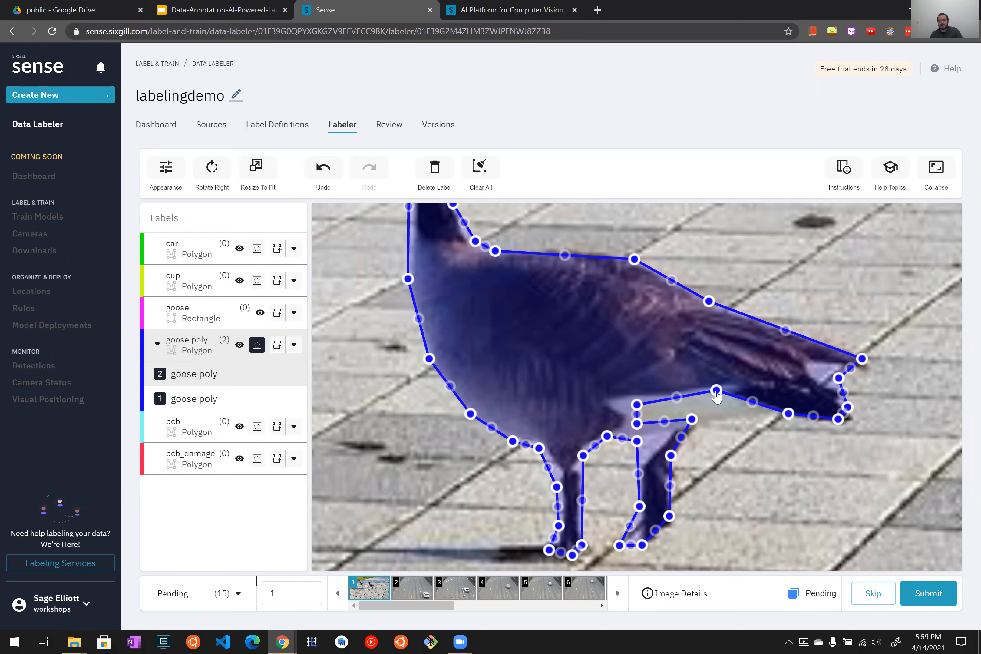
scroll(716, 395, down, 3)
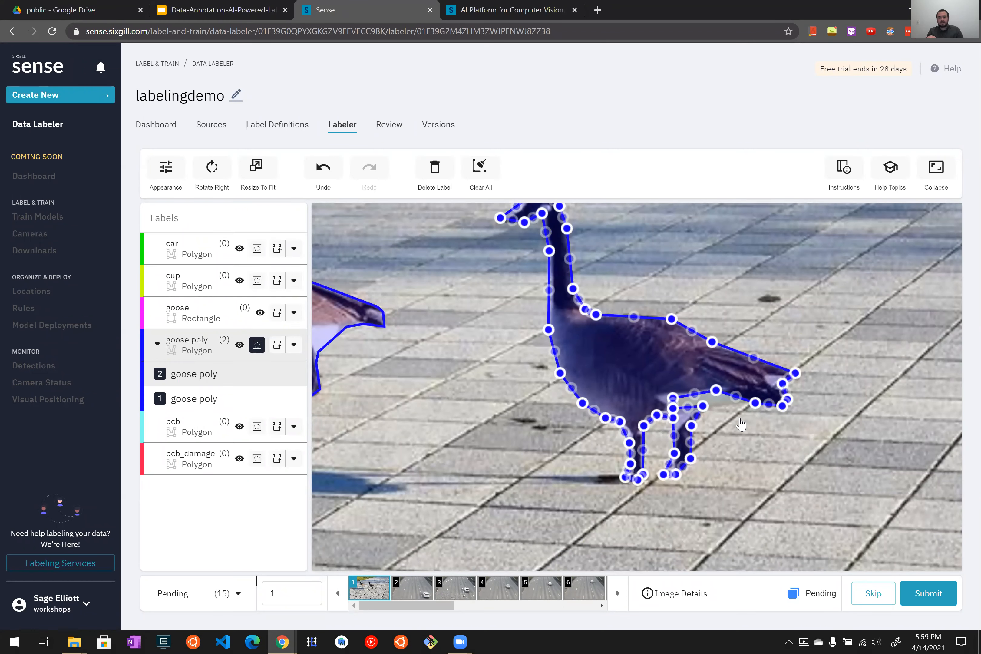
scroll(740, 423, up, 3)
drag(679, 352, 724, 387)
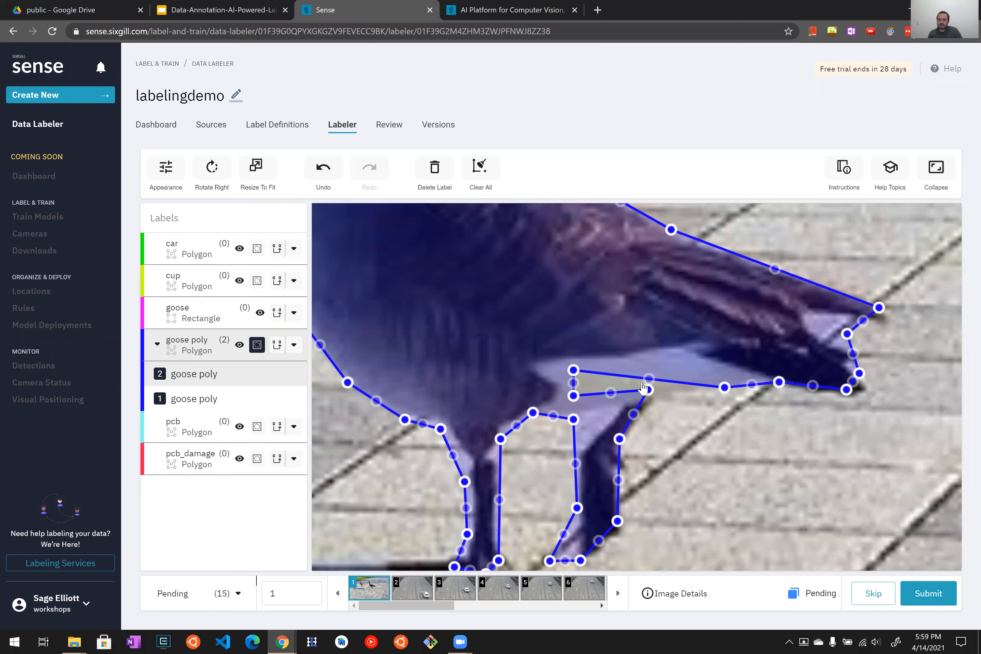
drag(573, 373, 676, 389)
drag(574, 395, 666, 393)
scroll(694, 446, down, 5)
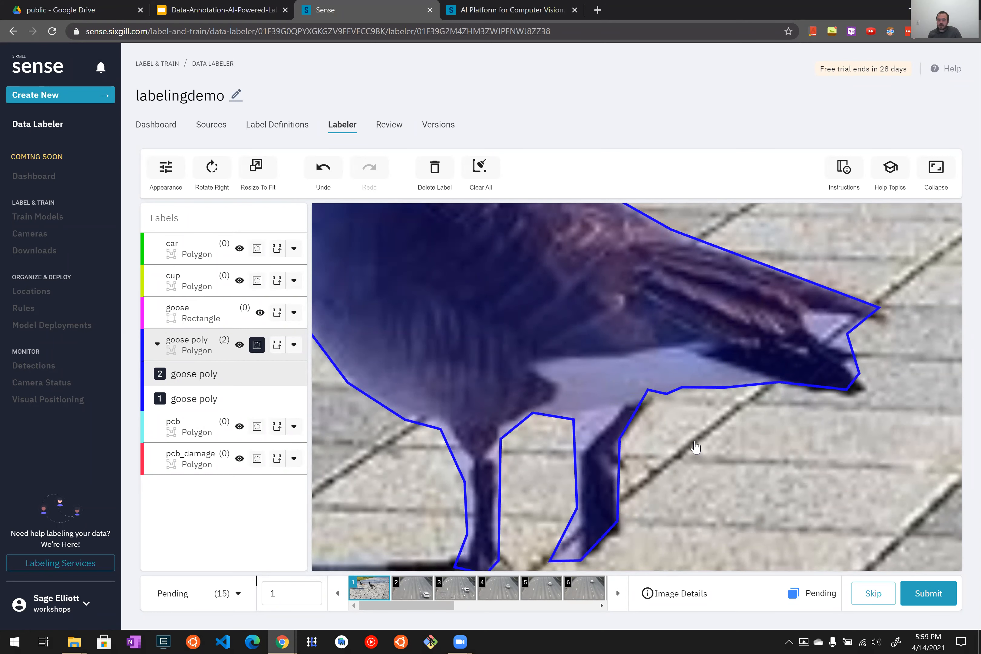
Step: Move the two lower tail vertices of the right-hand goose's polygon outward to the dark tip of the tail
click(735, 411)
scroll(759, 405, up, 8)
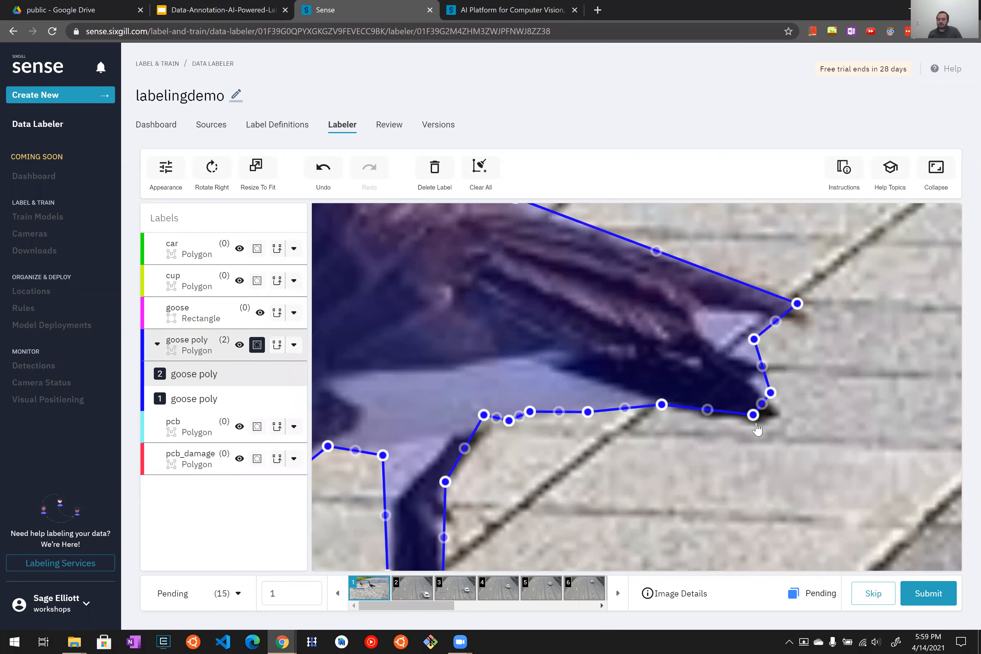
drag(768, 377, 827, 416)
drag(747, 403, 746, 419)
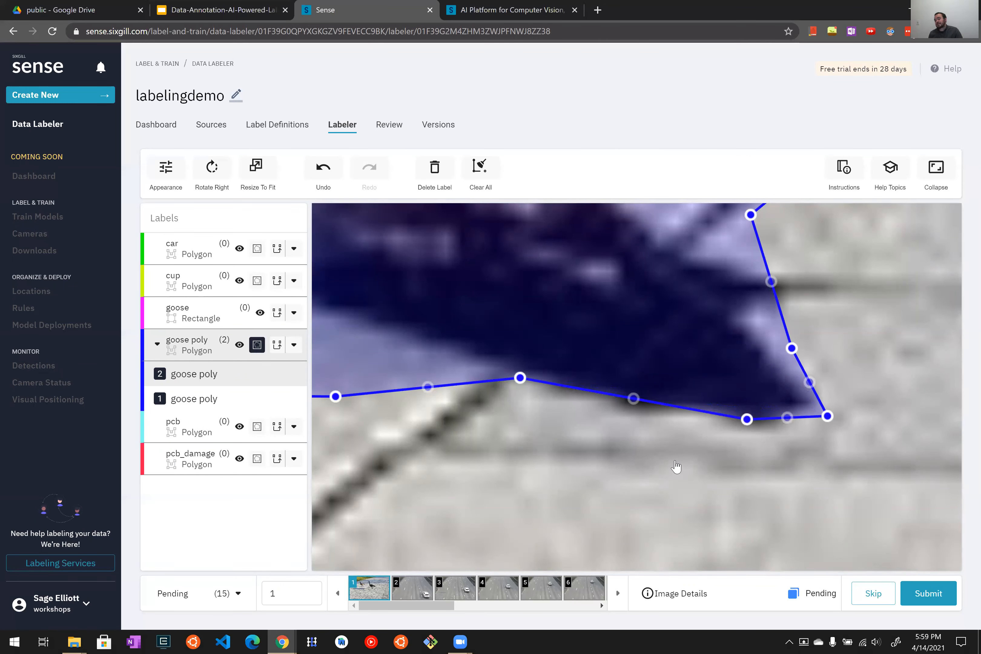
scroll(675, 466, down, 8)
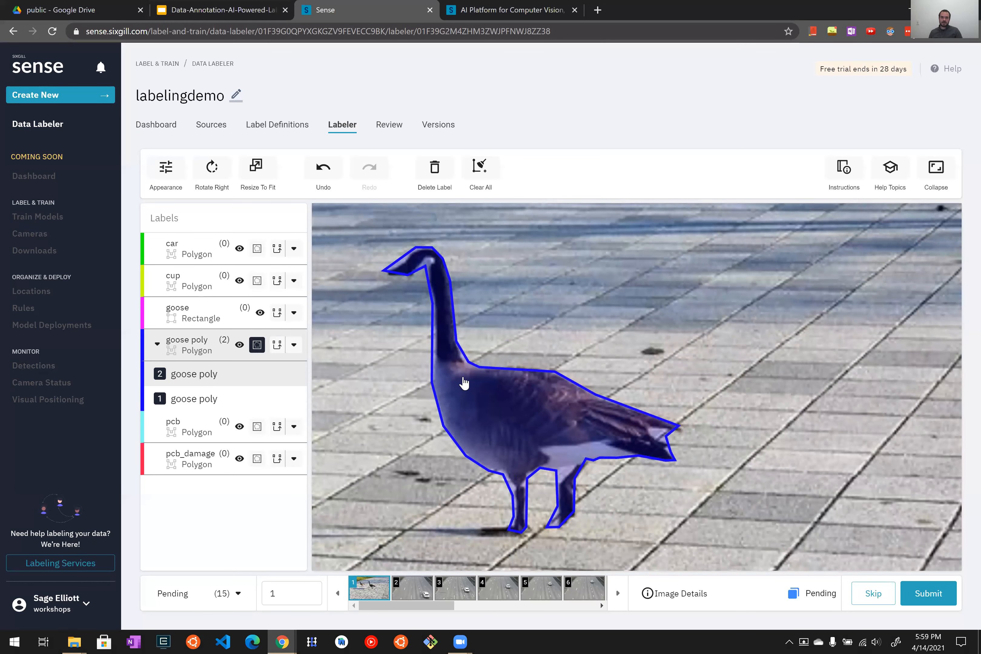
scroll(474, 431, down, 5)
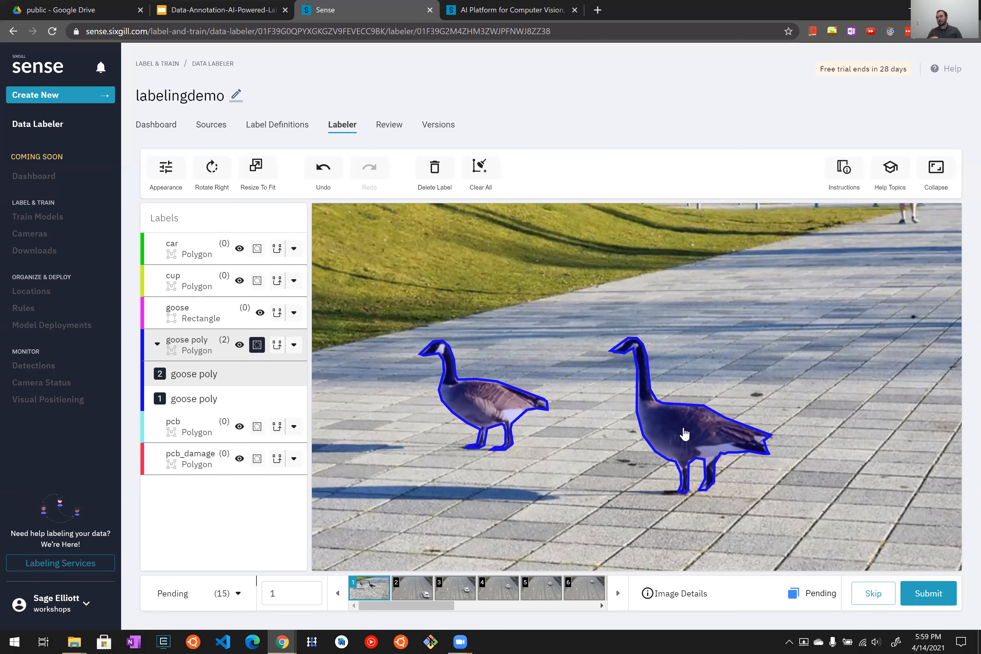
Step: Remove the surplus vertex where the right-hand goose's rear leg meets its belly, and check the refined outline
scroll(675, 430, up, 5)
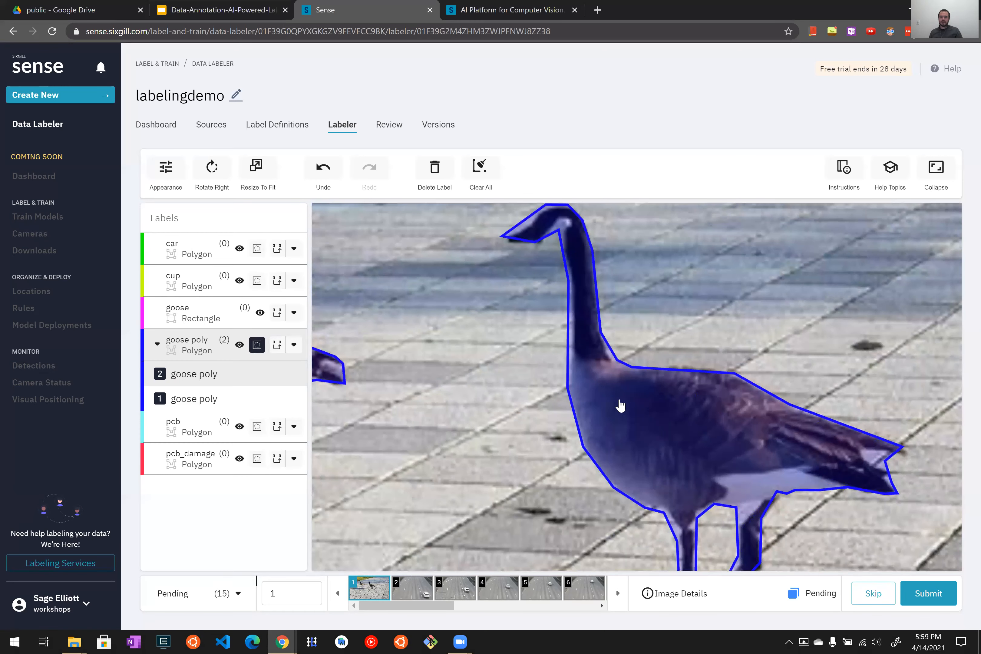
scroll(862, 461, down, 2)
scroll(655, 378, up, 6)
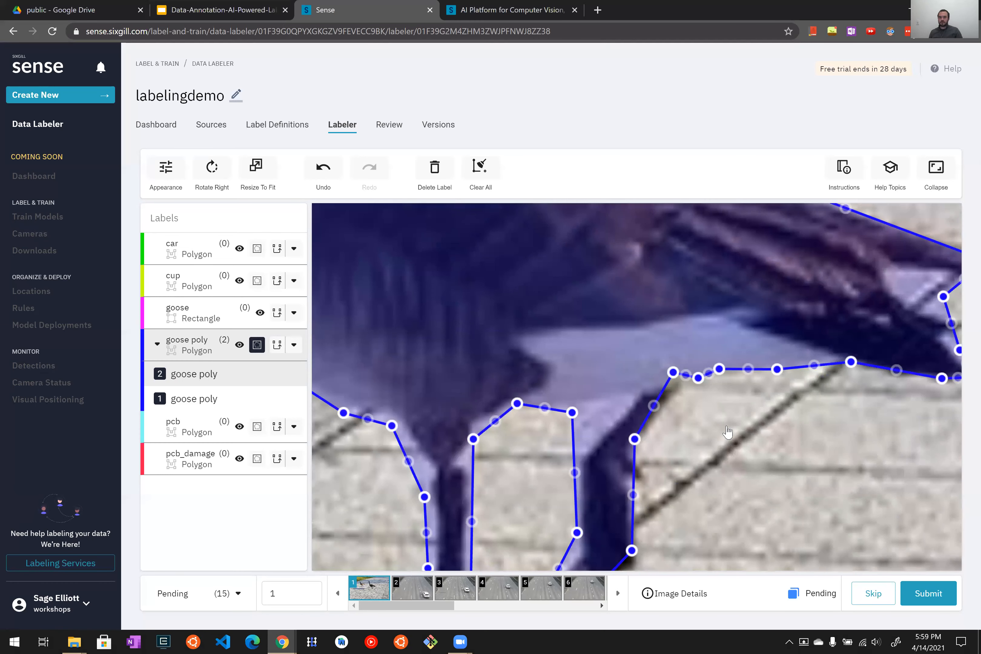
click(629, 327)
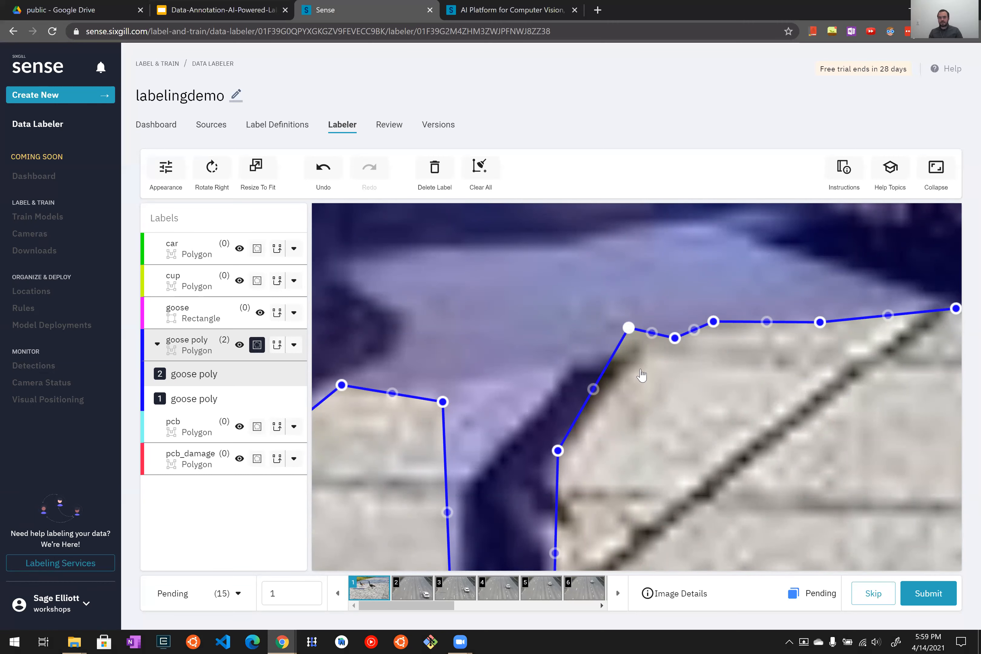
key(Delete)
scroll(661, 374, down, 1)
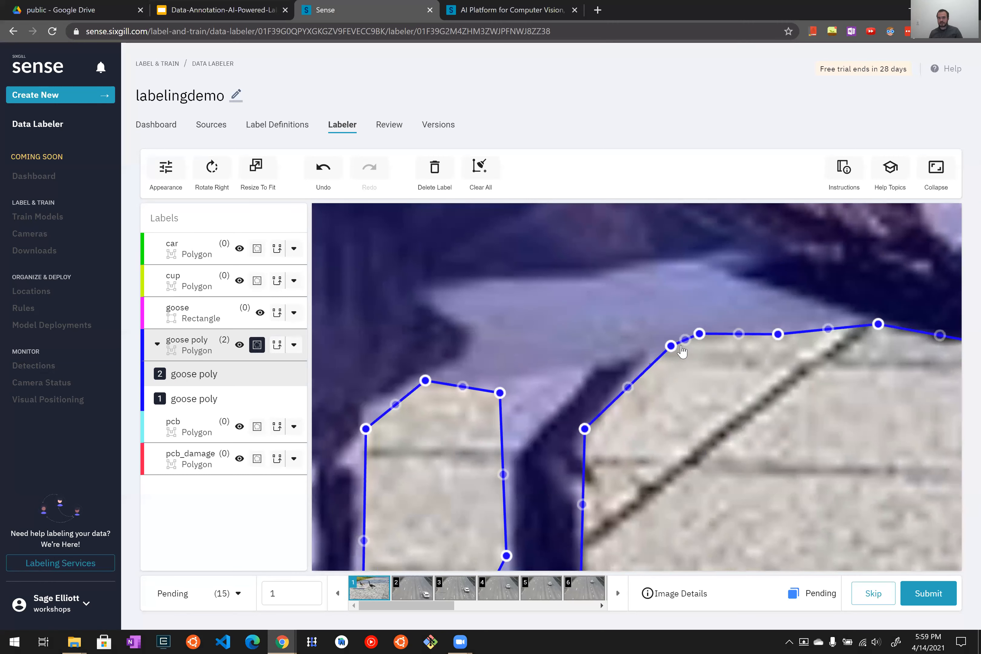
click(670, 346)
scroll(684, 374, down, 5)
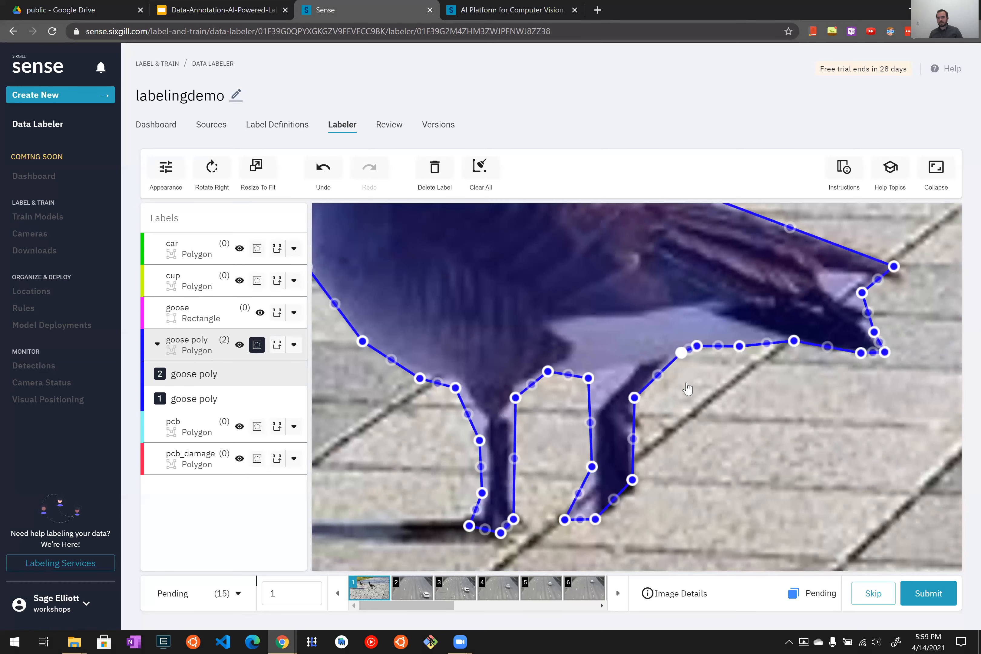
scroll(650, 429, down, 1)
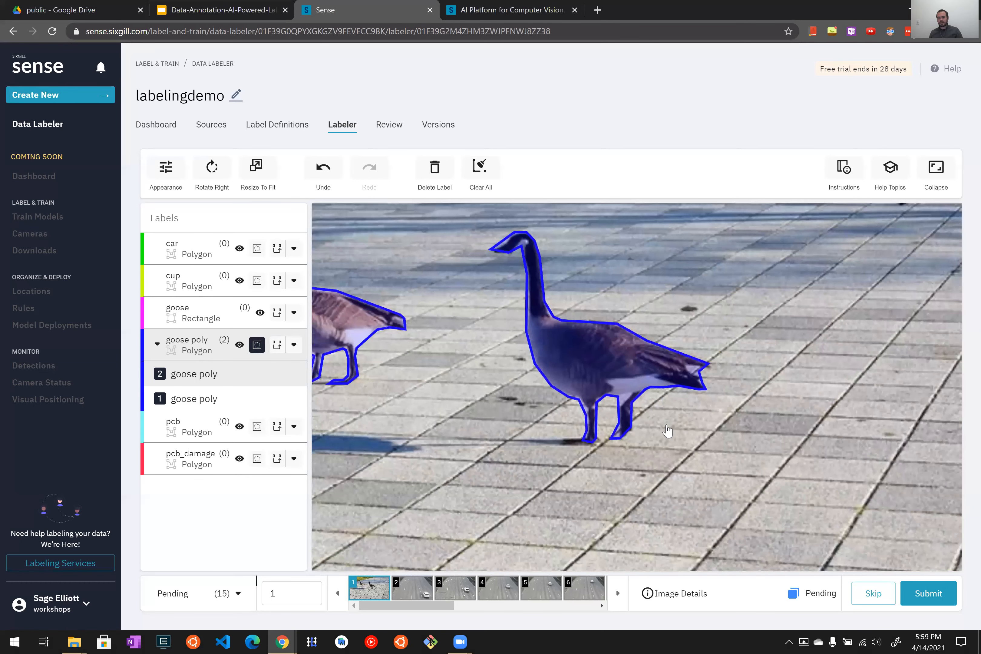
scroll(668, 434, up, 4)
scroll(664, 446, down, 3)
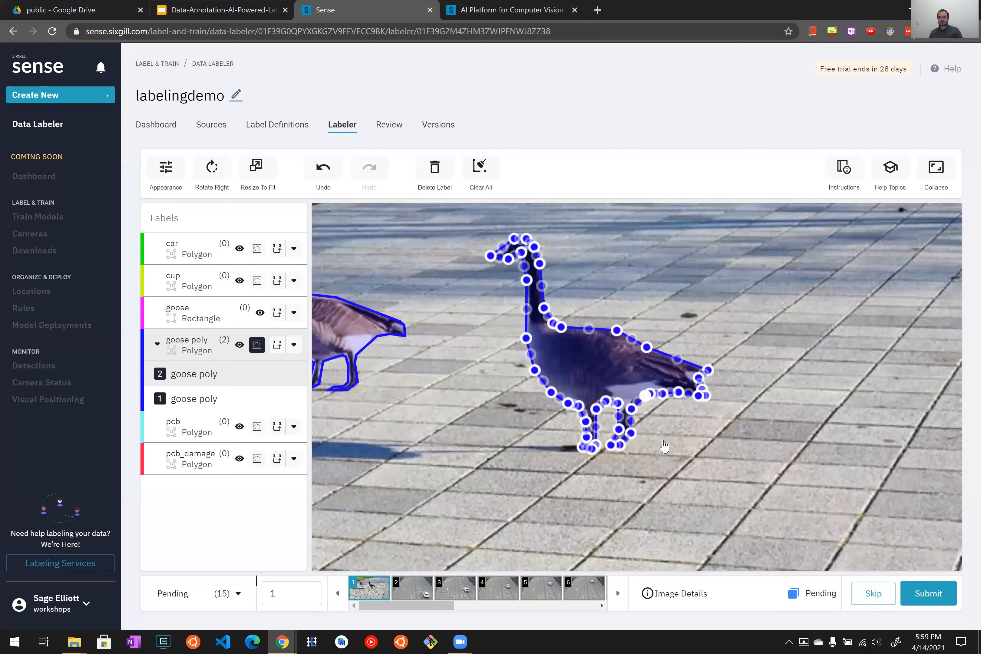
scroll(575, 425, down, 2)
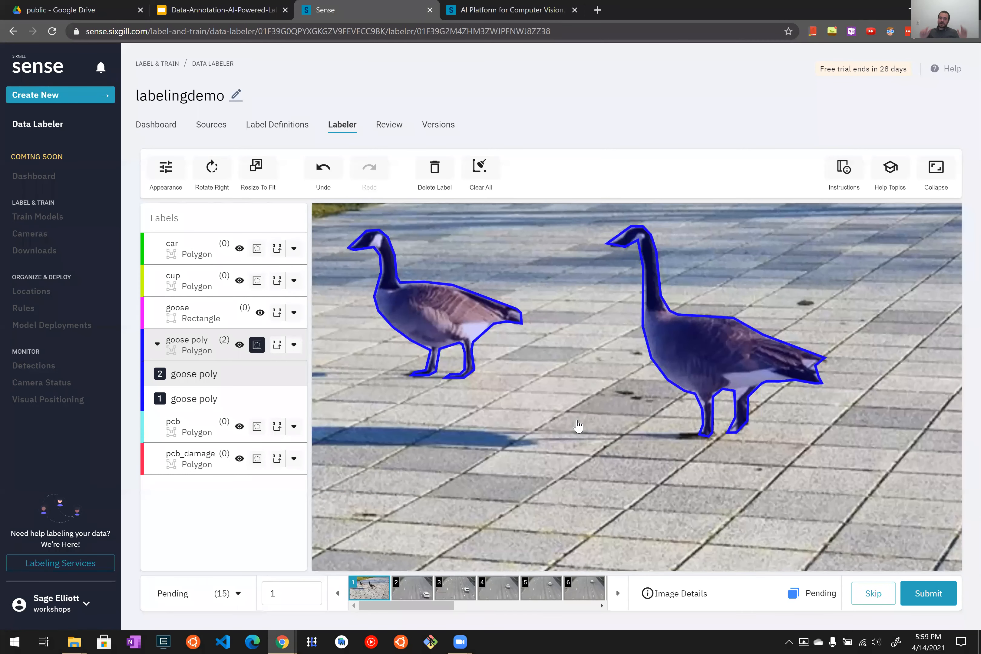
scroll(663, 377, down, 2)
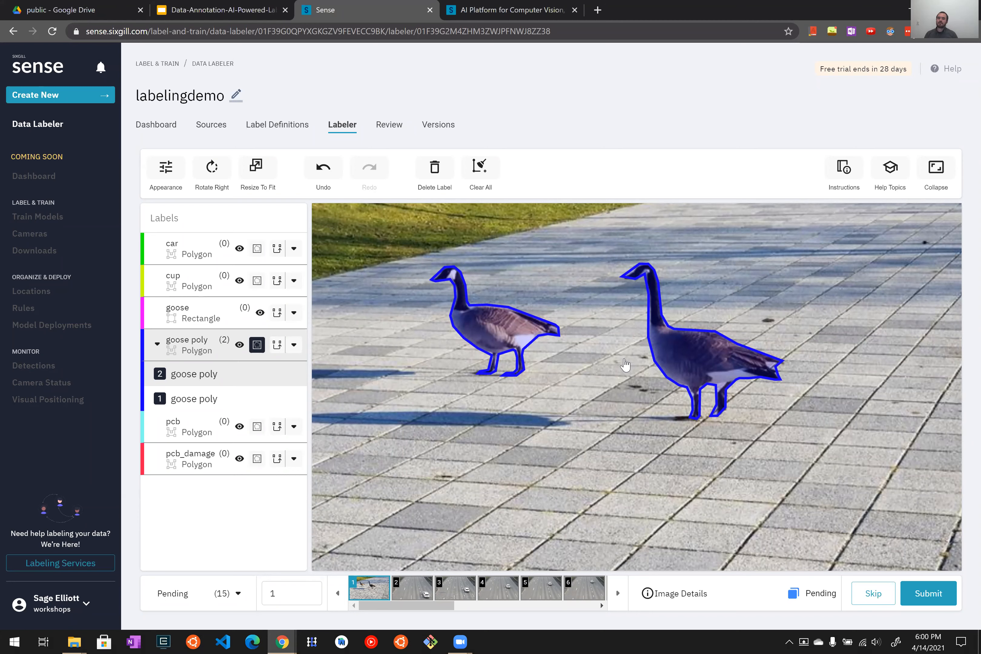
Step: Delete both goose poly polygons from image 1
click(727, 361)
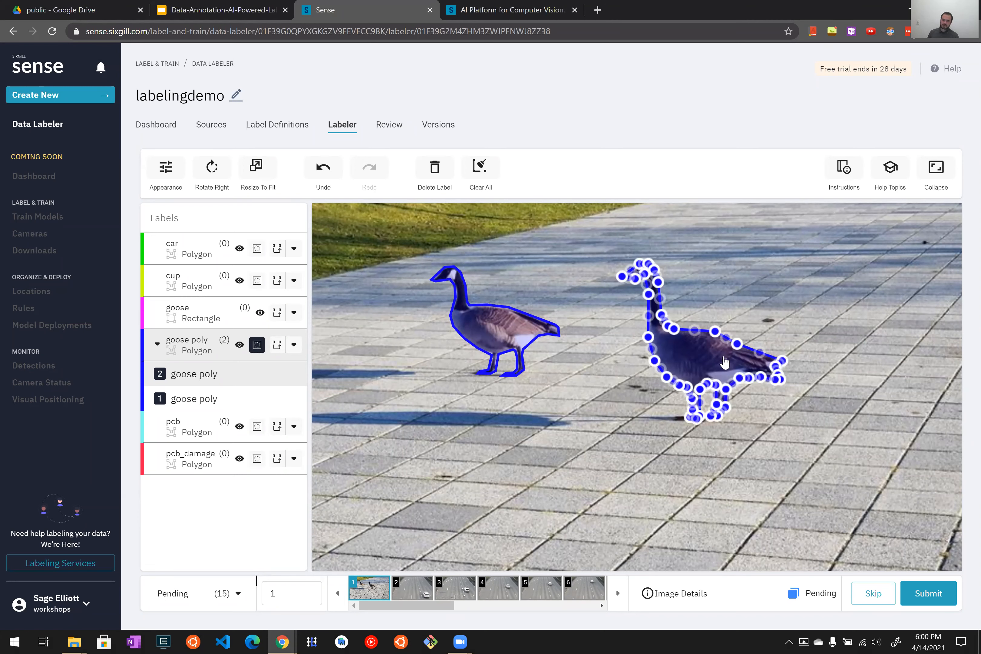
key(Delete)
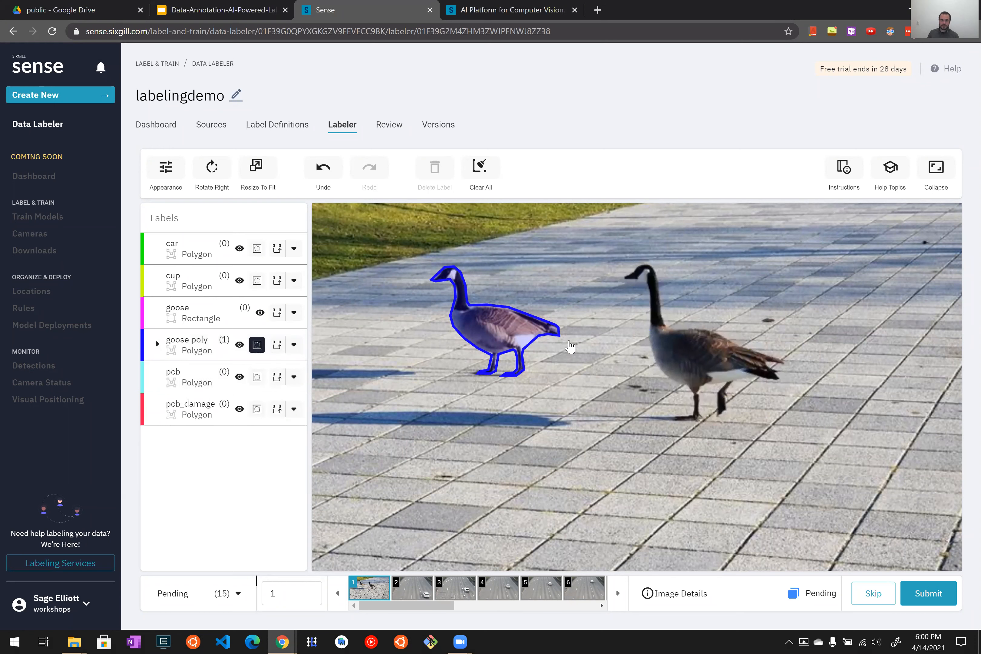
click(489, 340)
key(Delete)
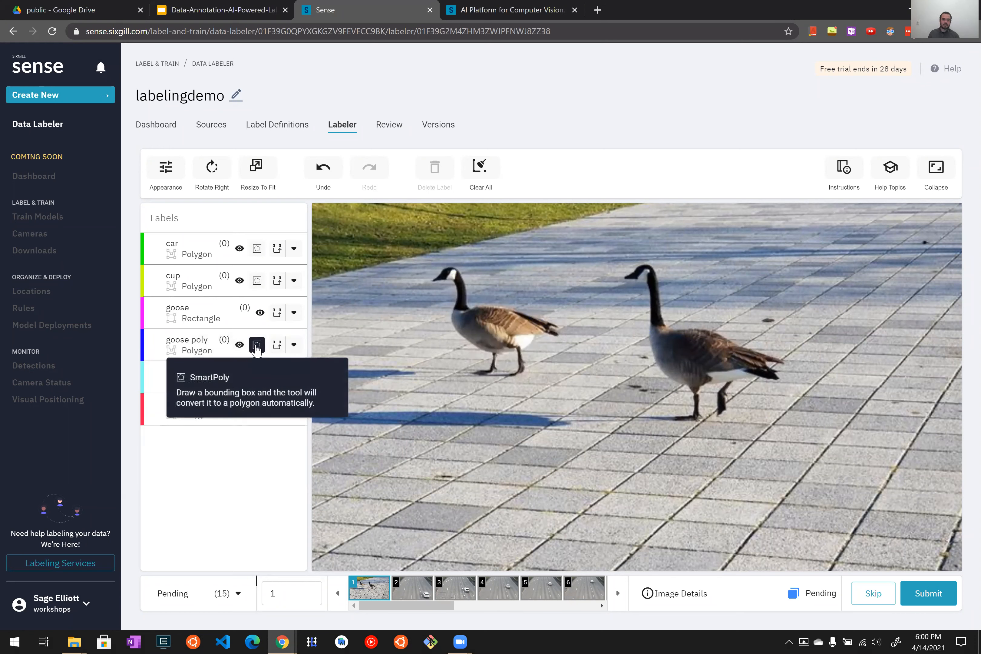
Step: Draw a goose rectangle around each of the two geese in image 1
click(198, 325)
drag(418, 262, 564, 377)
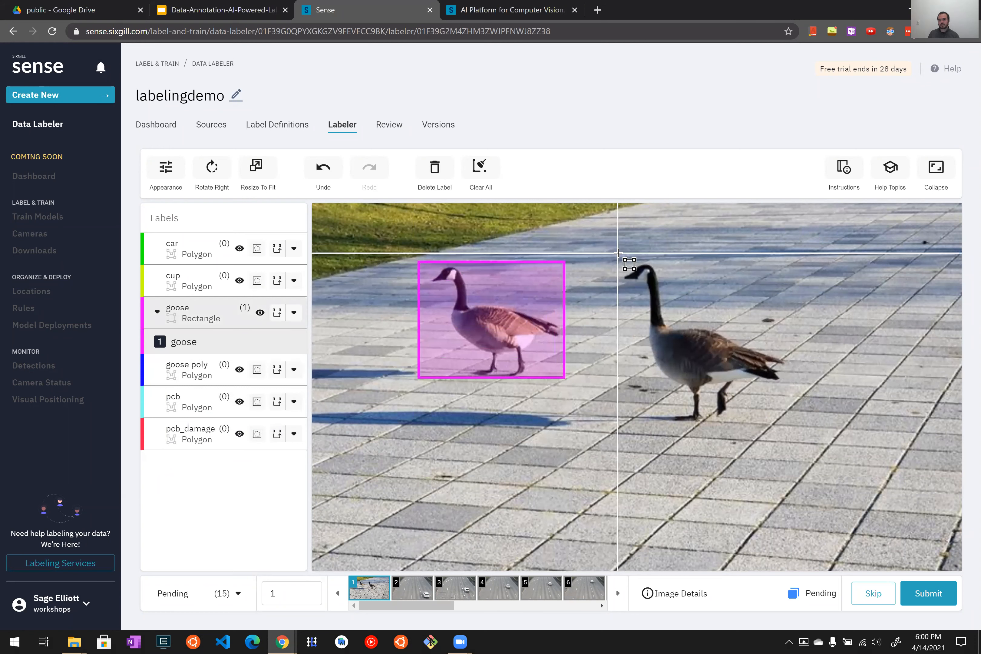
drag(617, 256, 795, 429)
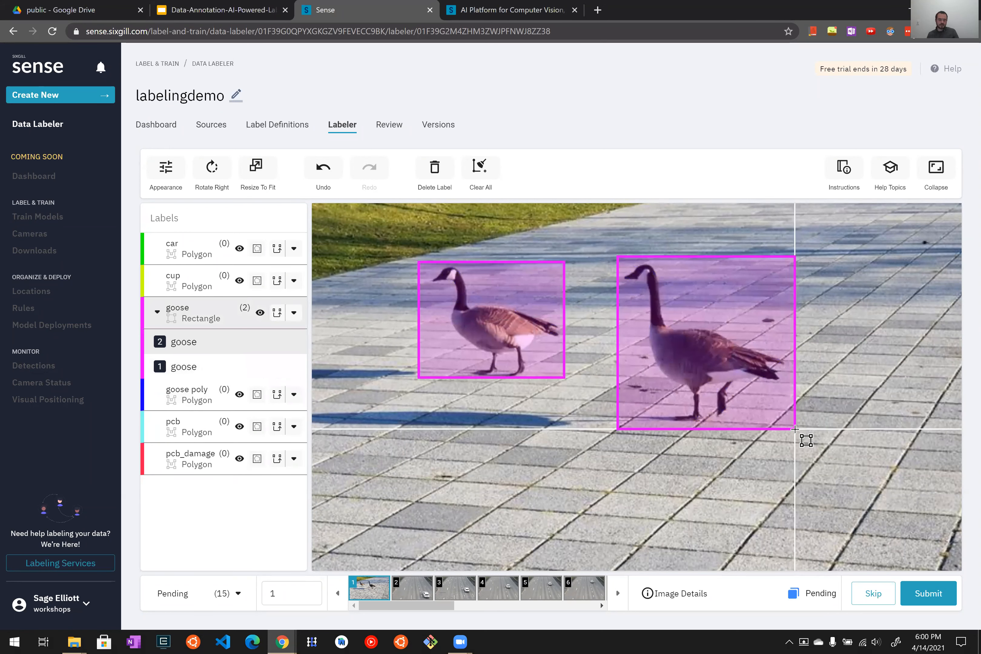
Step: Delete the goose rectangles around the right-hand and left-hand geese
click(717, 380)
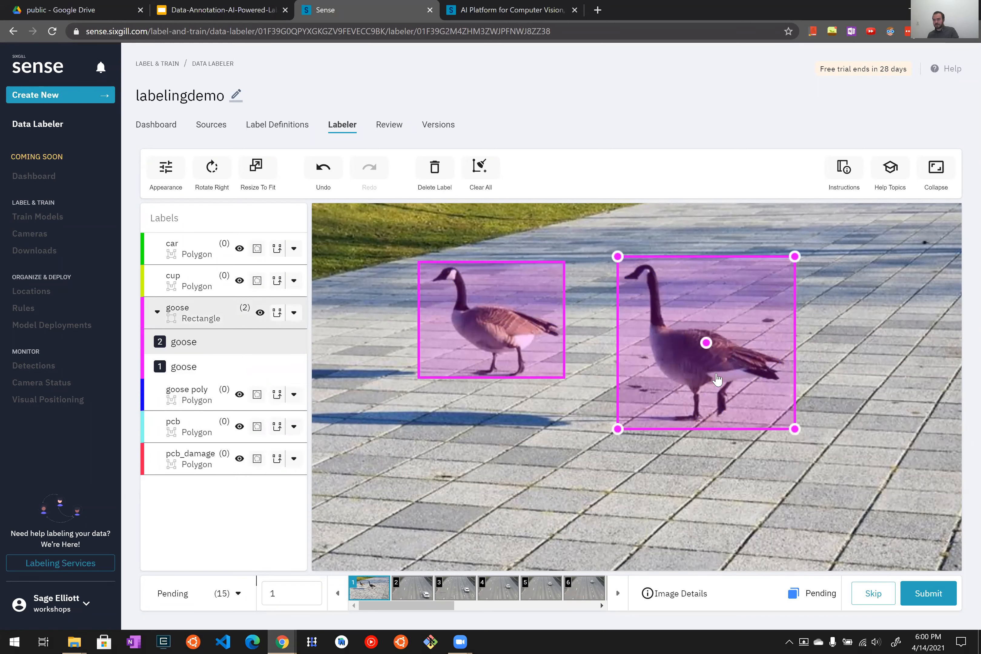
key(Delete)
click(509, 320)
key(Delete)
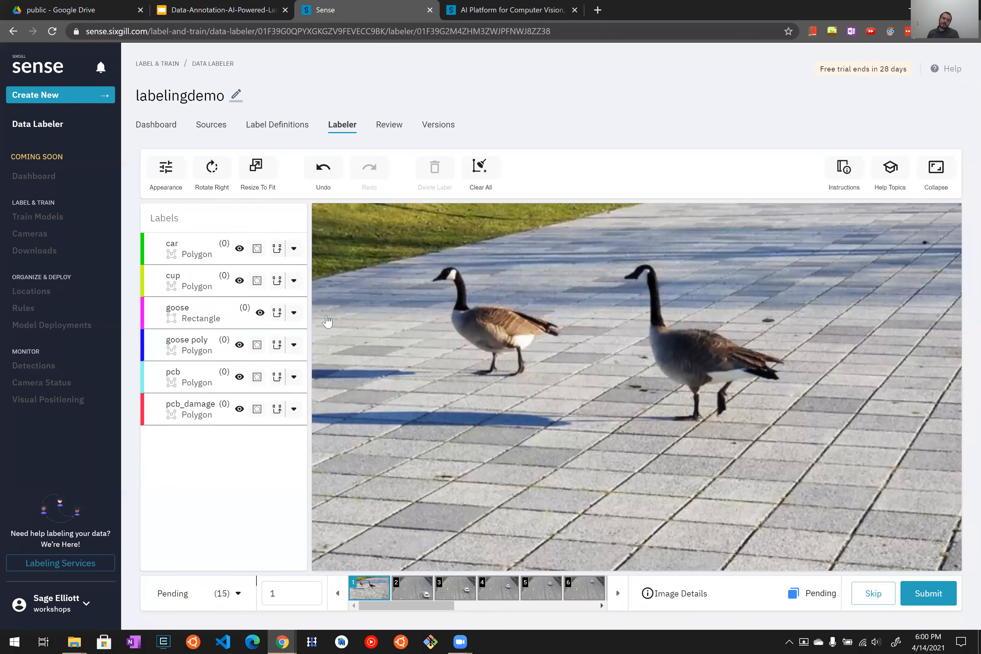
Step: Set up AutoLabel for the goose rectangle label with the Default COCO (Bounding Box) model and the bird class, and apply it
click(293, 314)
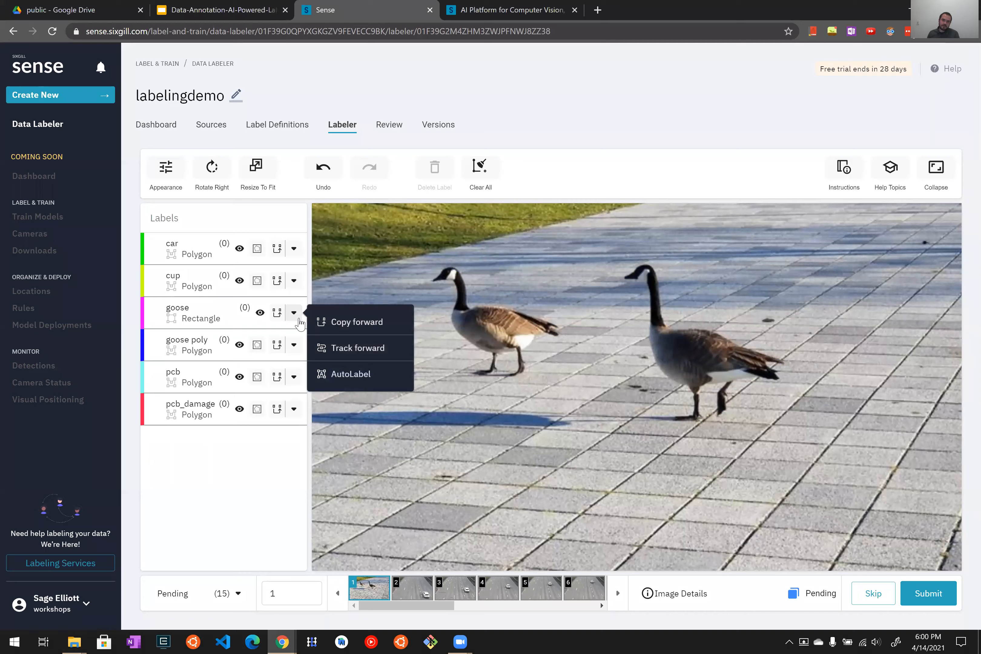
click(362, 375)
click(556, 401)
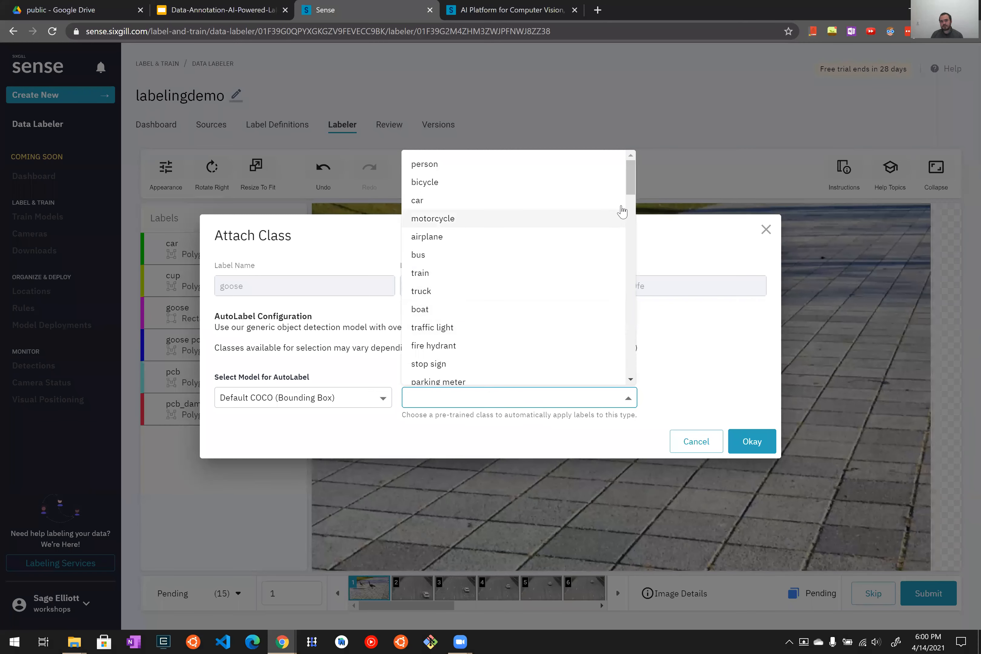
mouse_move(629, 188)
mouse_down()
mouse_move(633, 377)
mouse_move(623, 187)
mouse_up()
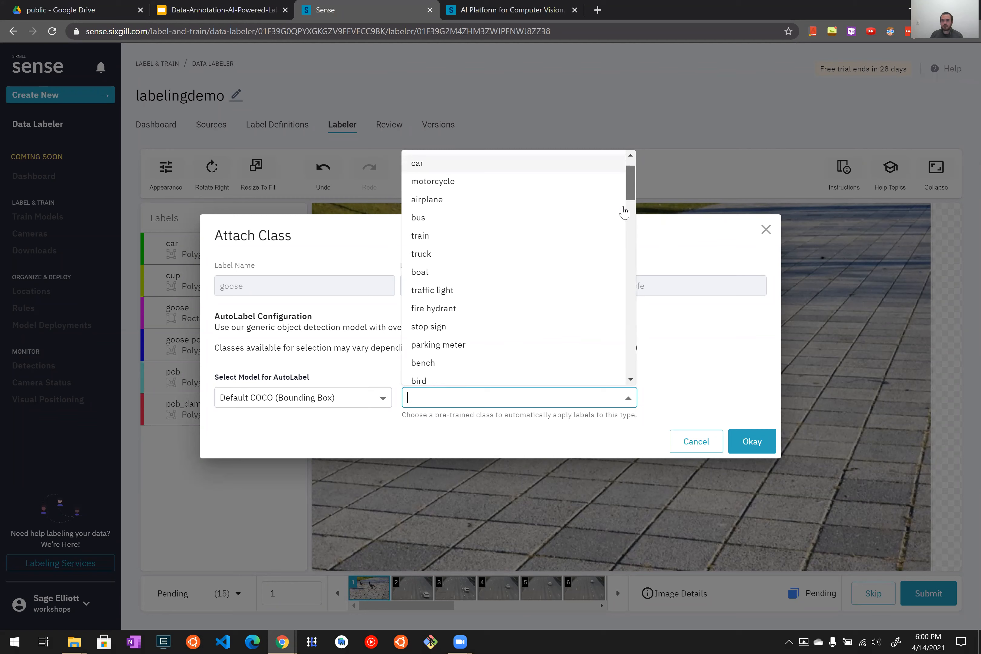
text(goos)
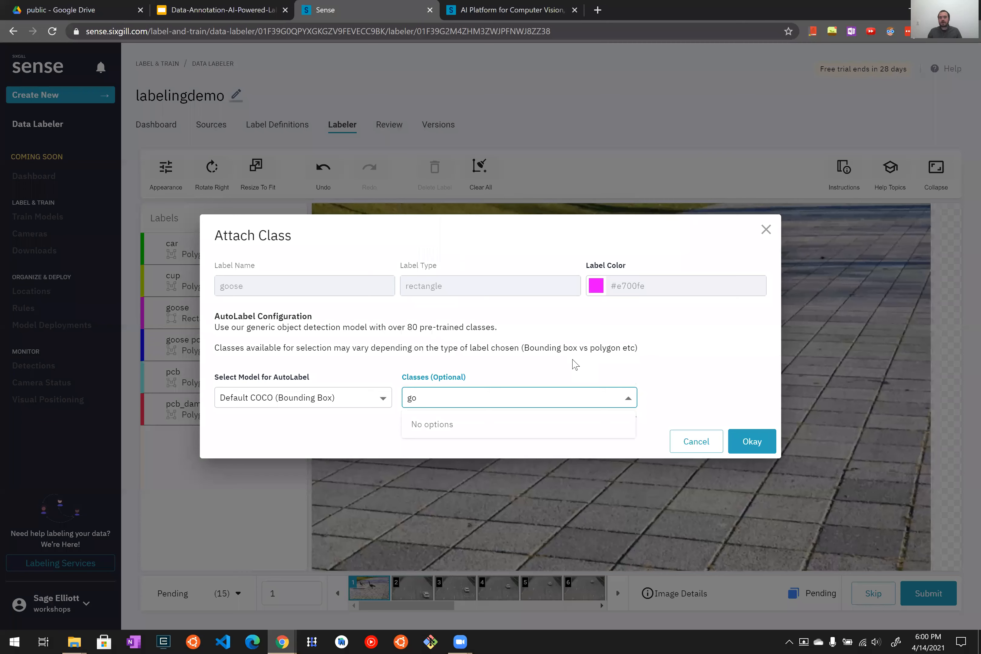
key(BackSpace)
key(BackSpace)
text(bird)
click(525, 430)
click(716, 366)
click(745, 449)
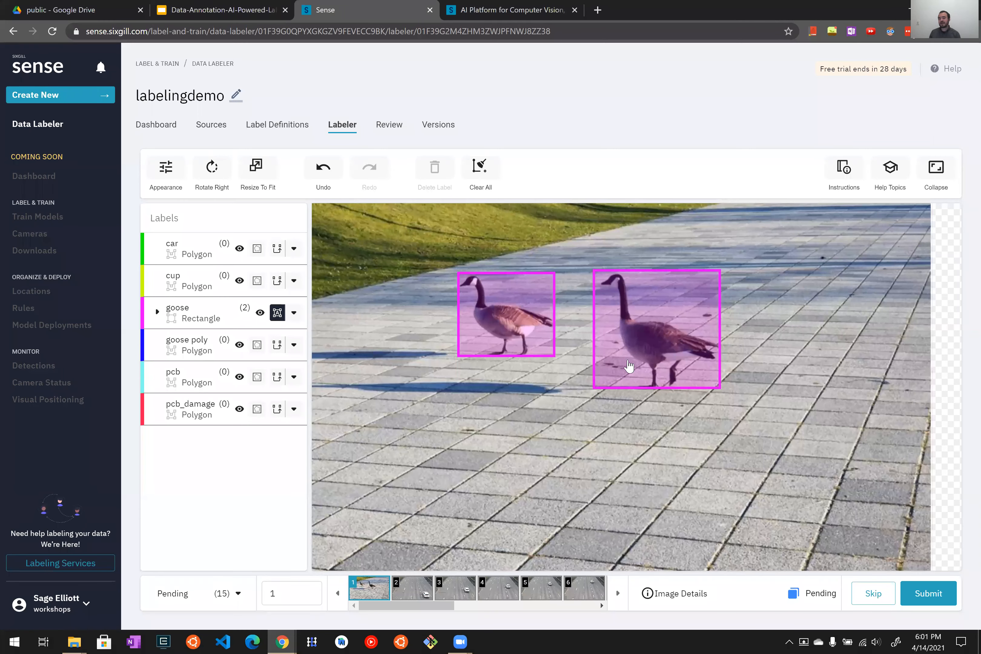
Step: Examine how closely the AutoLabel rectangles fit the two geese in image 1
scroll(624, 378, up, 4)
scroll(527, 400, down, 2)
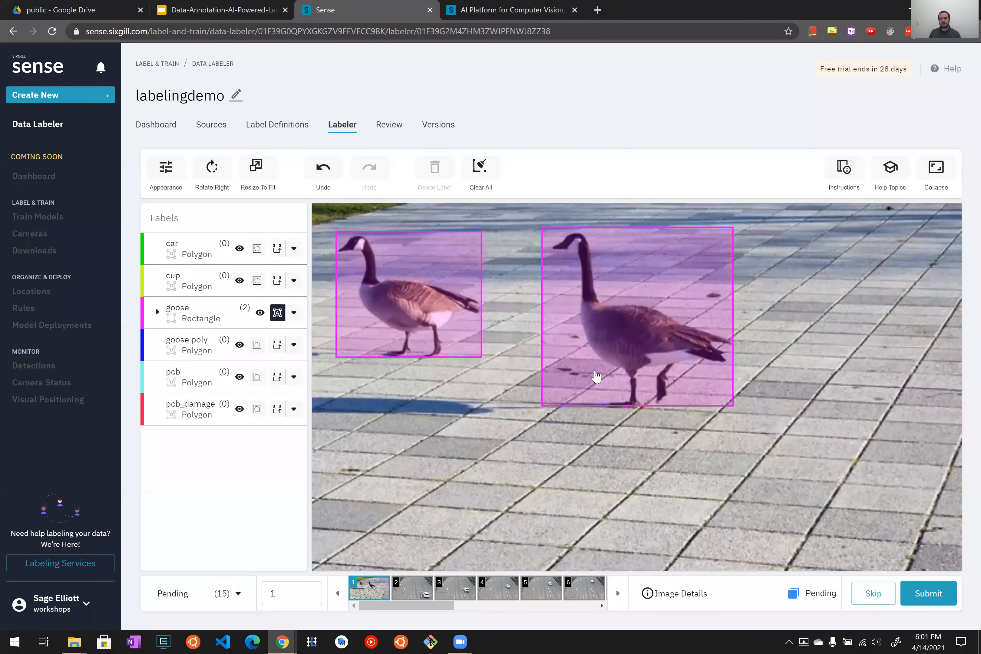
click(596, 375)
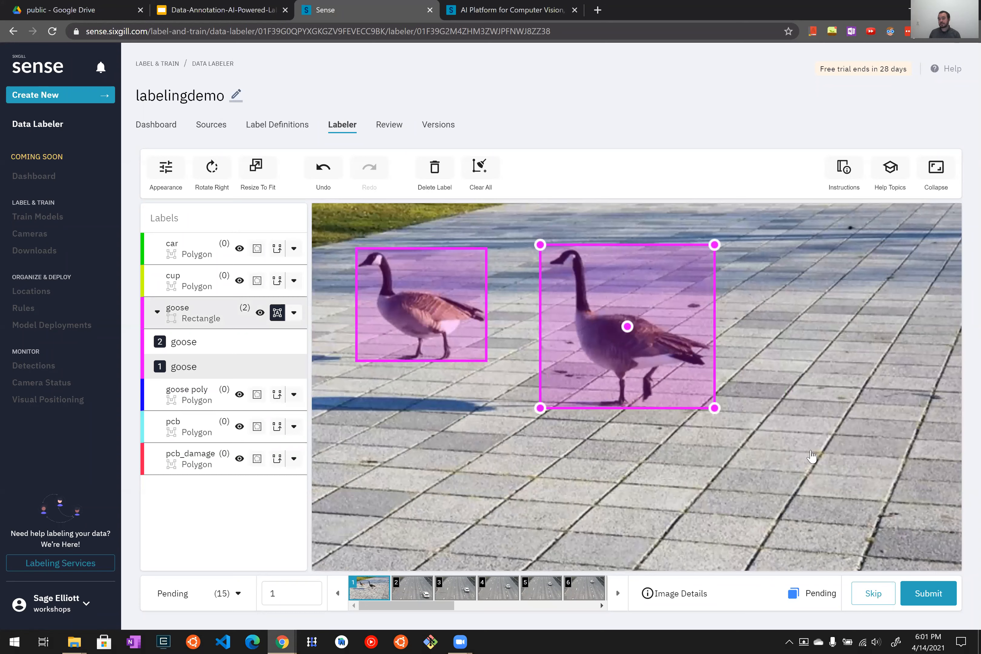
drag(464, 403, 493, 409)
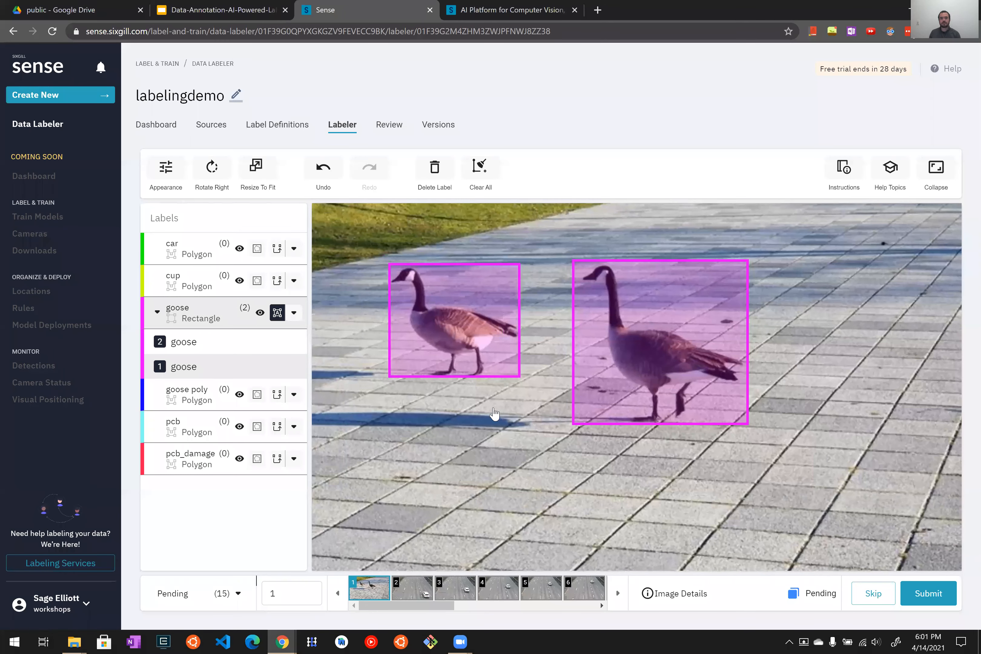
scroll(495, 414, up, 2)
click(465, 337)
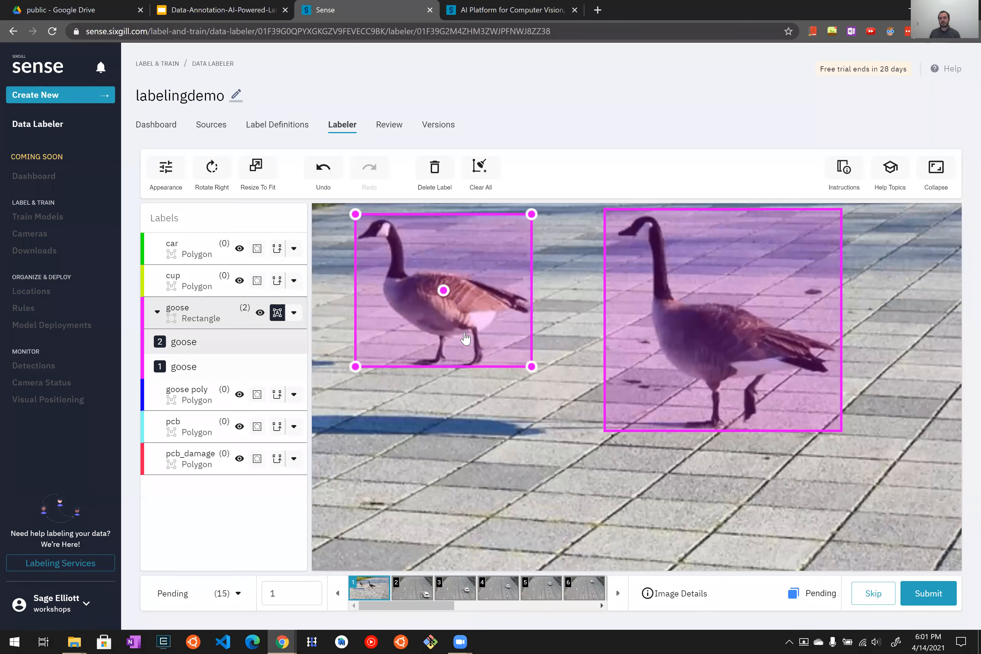
scroll(465, 337, down, 2)
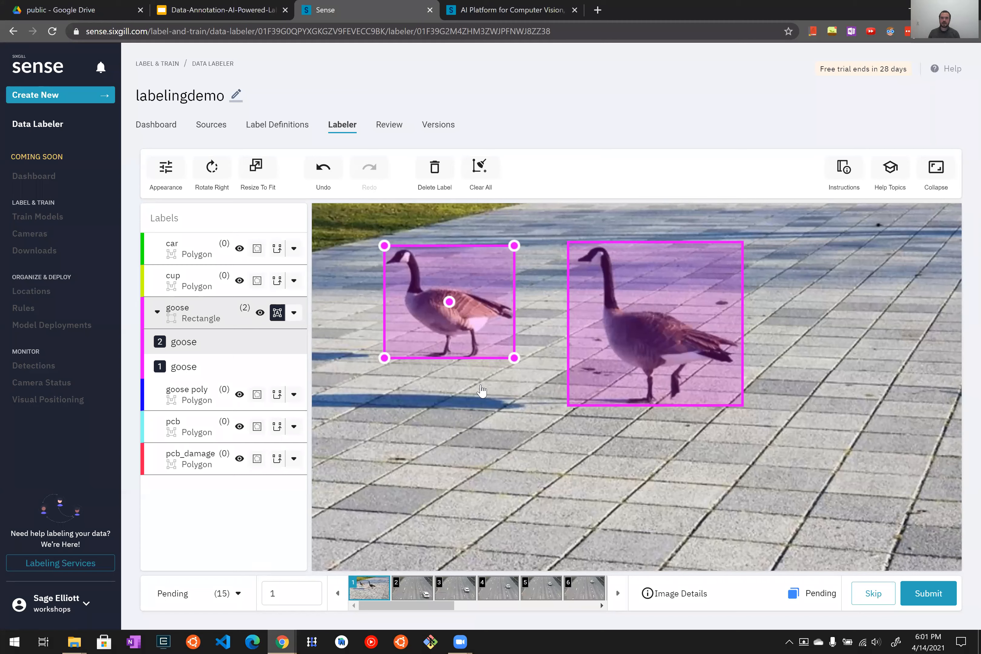
click(530, 389)
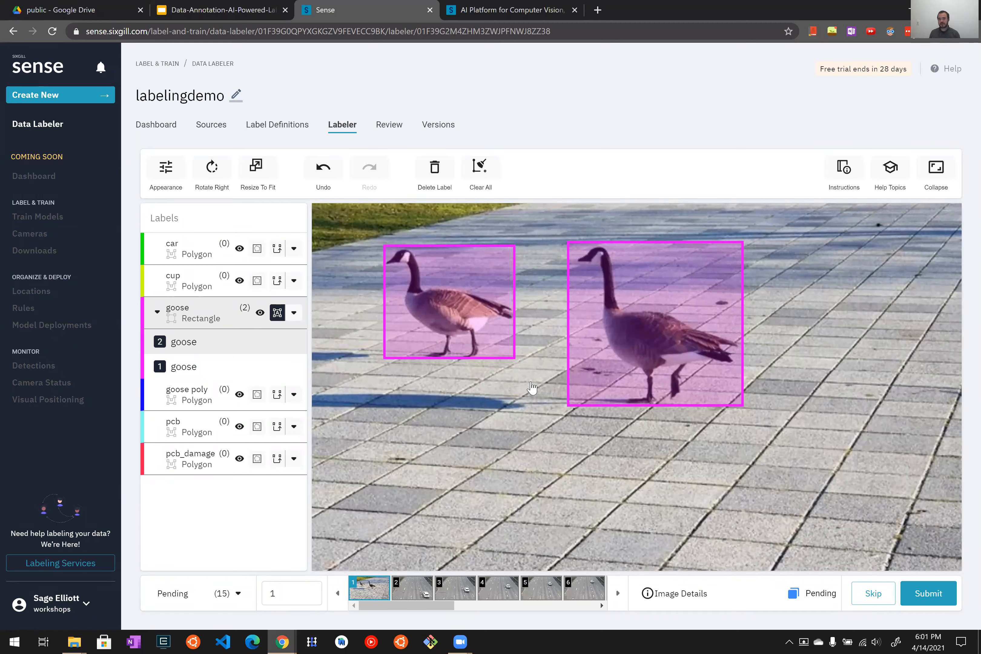
Step: Tighten the right-hand goose rectangle slightly at its lower-left corner and submit image 1
click(660, 358)
drag(568, 405, 575, 403)
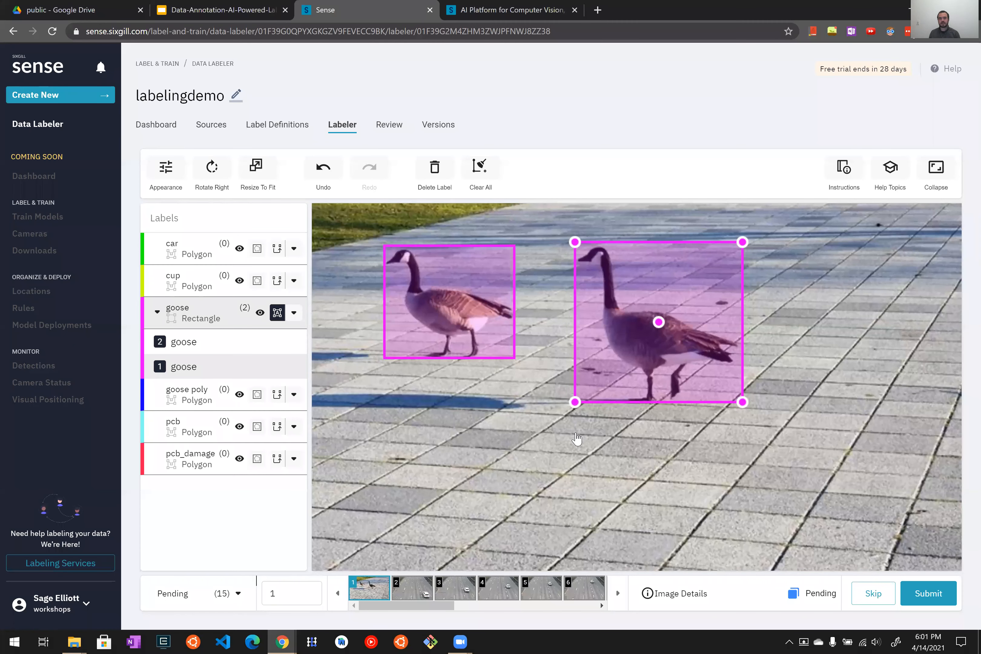
click(570, 472)
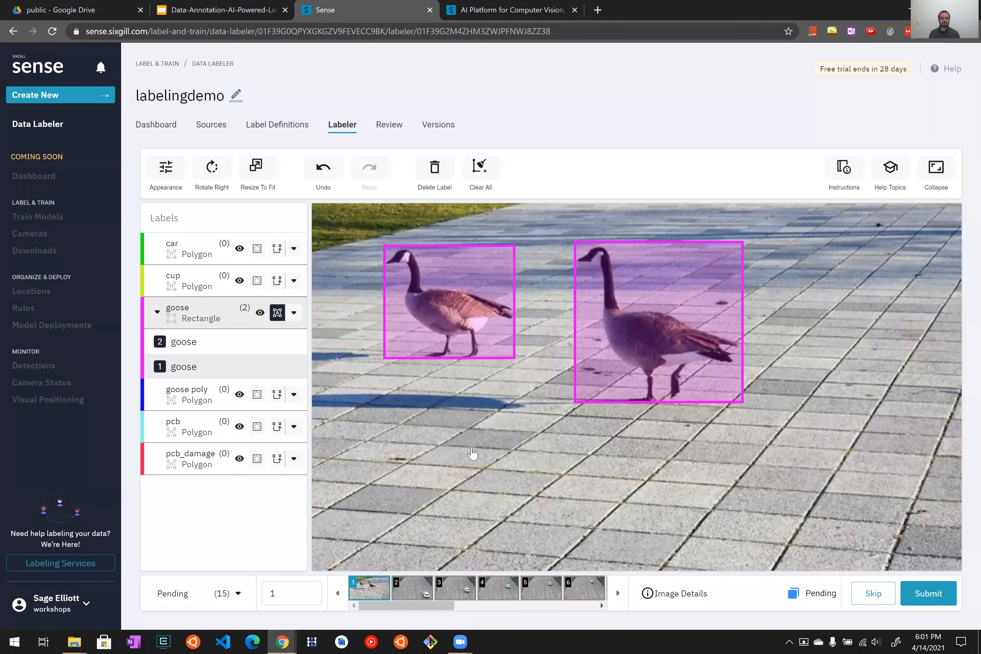
click(915, 599)
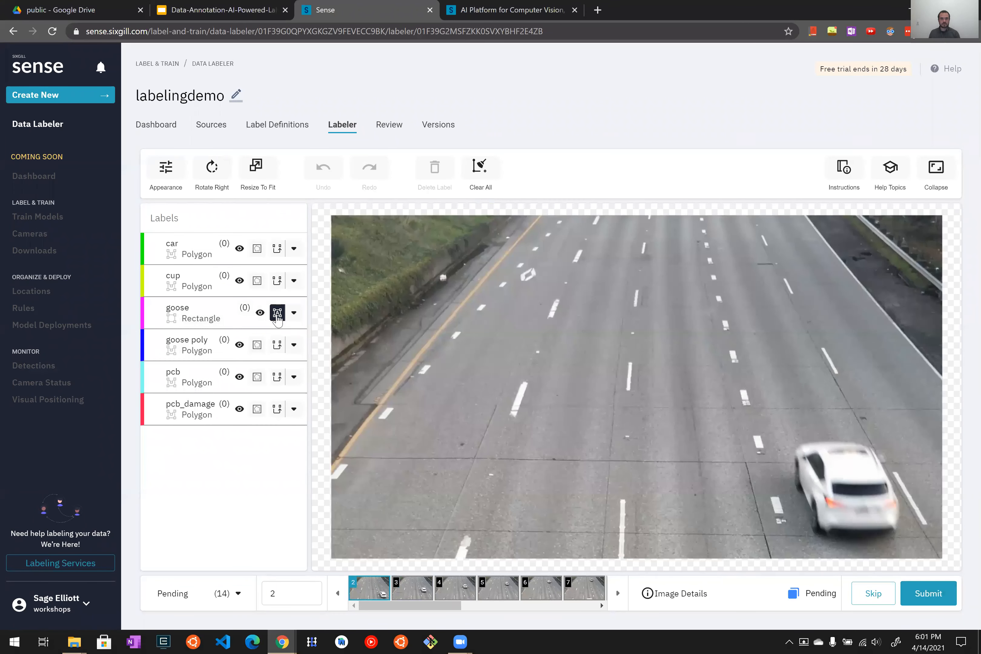
Step: Turn off AutoLabel for the goose label and outline the white car in image 2 with SmartPoly using the car label
click(293, 313)
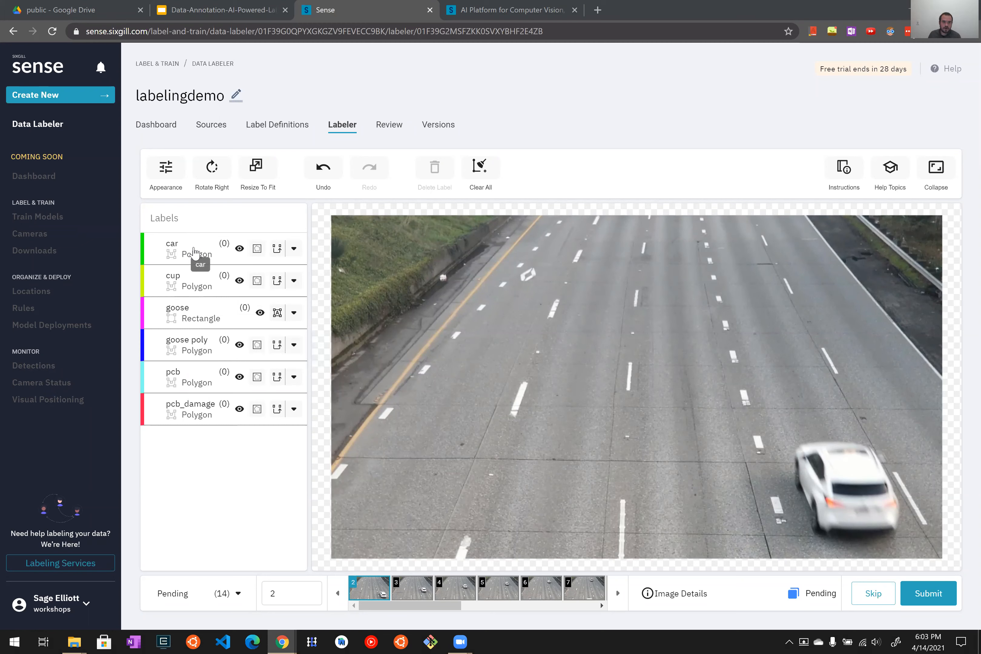
click(259, 248)
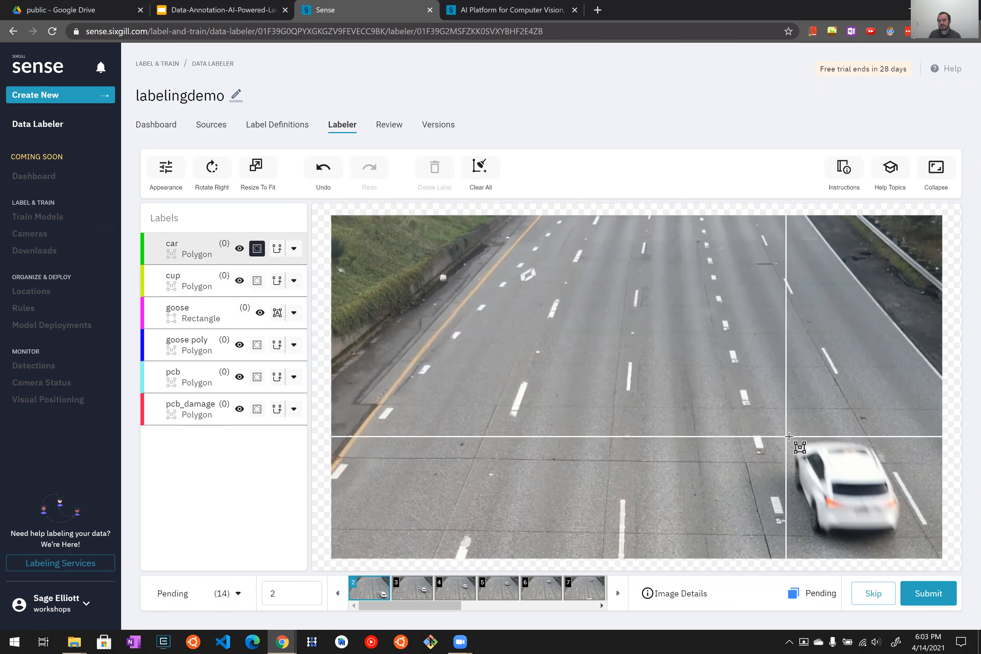
drag(791, 438, 901, 534)
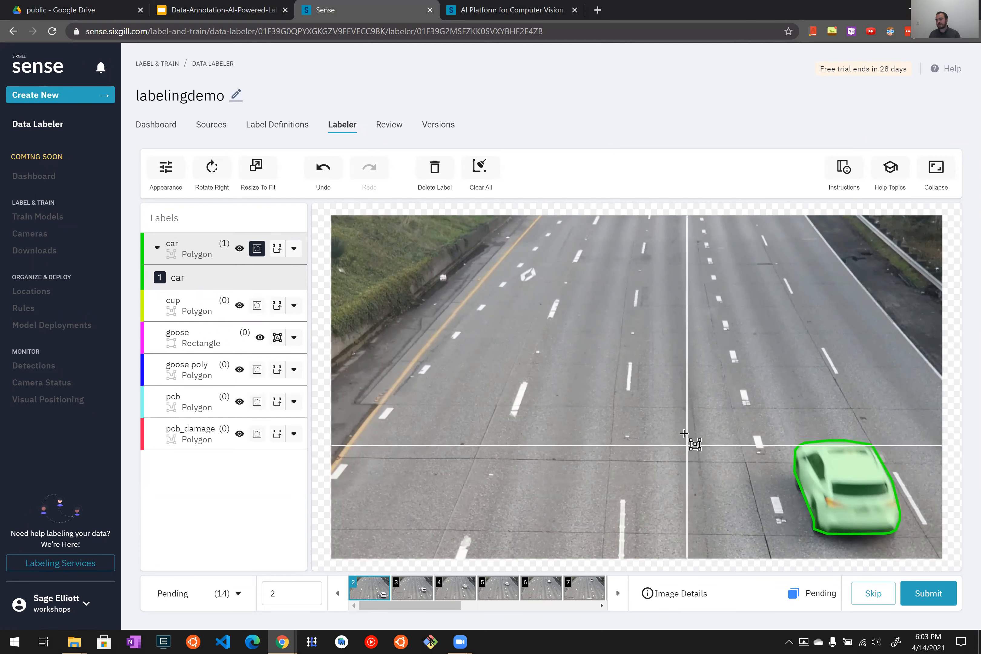
Step: Delete the car polygon from the white car in image 2
click(294, 249)
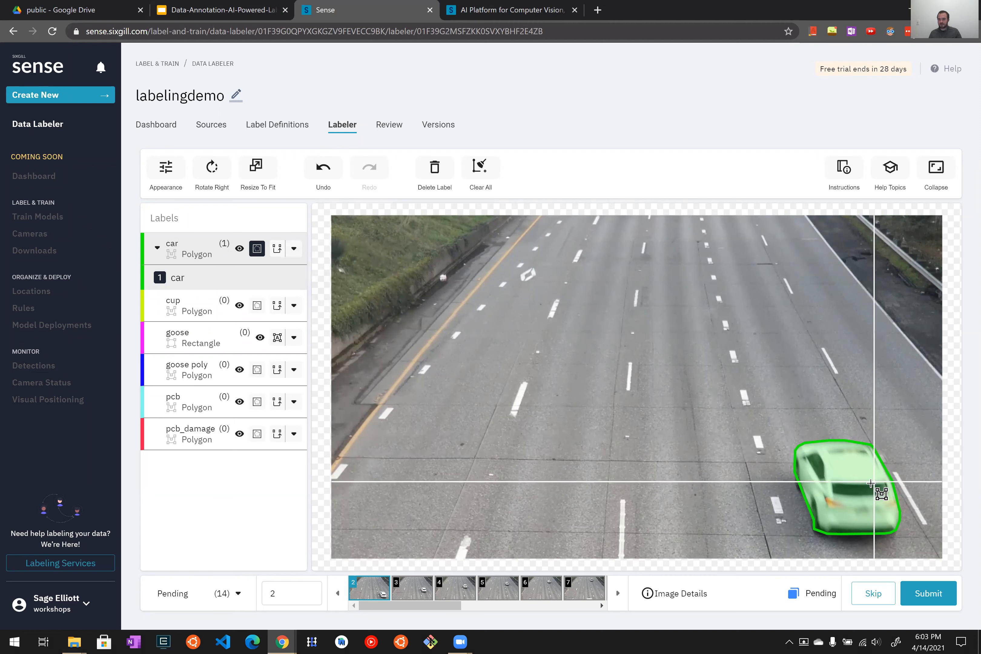
click(859, 486)
click(859, 485)
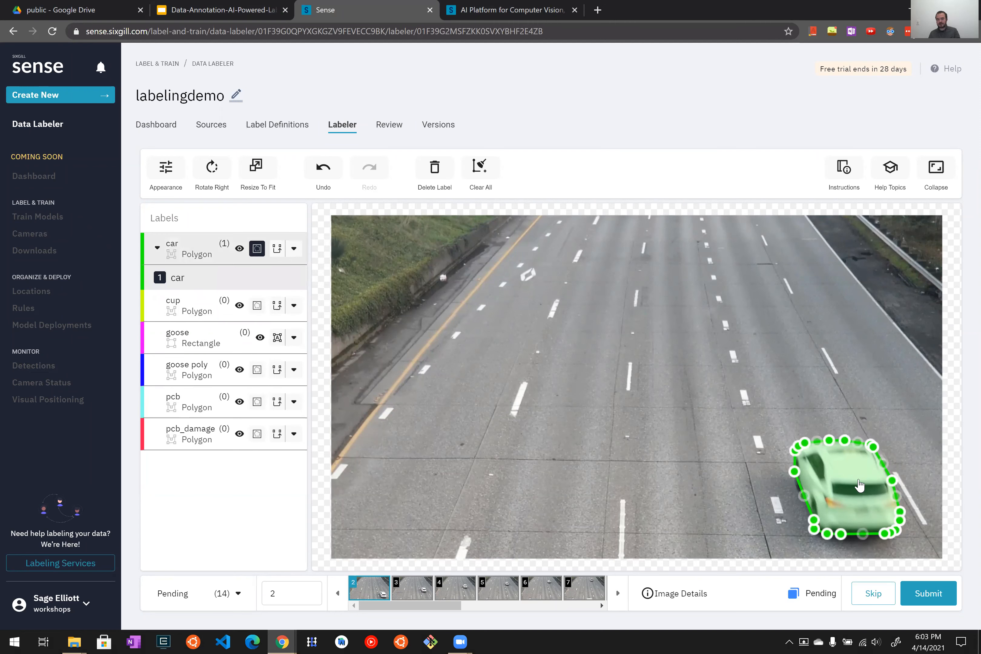
key(Delete)
Step: Set up AutoLabel for the car label with the Default COCO (Polygon) model and the classes car, truck and motorcycle
click(294, 248)
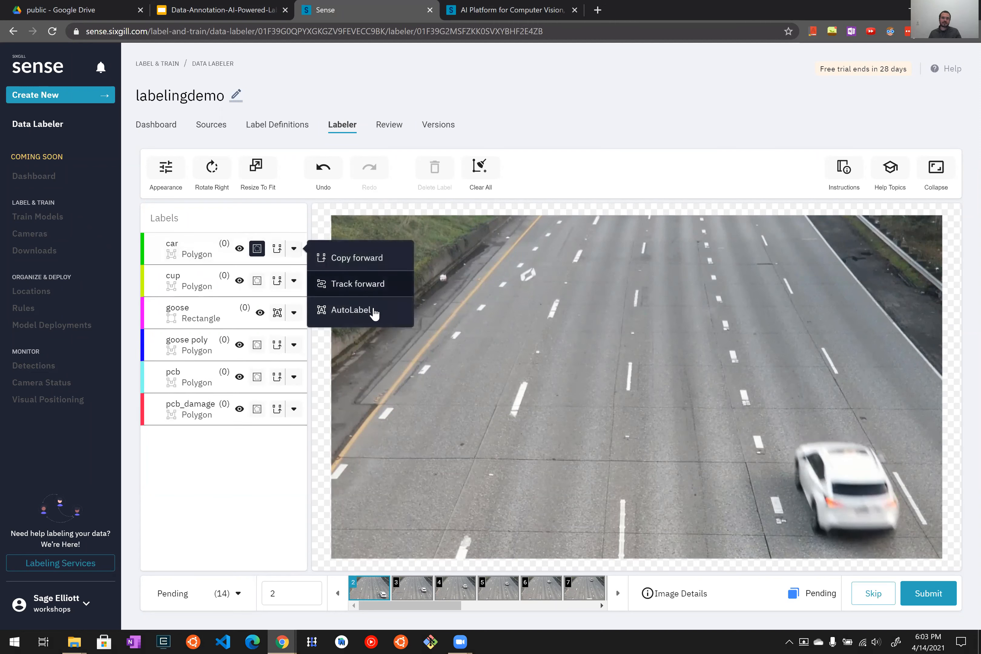
click(375, 315)
click(499, 396)
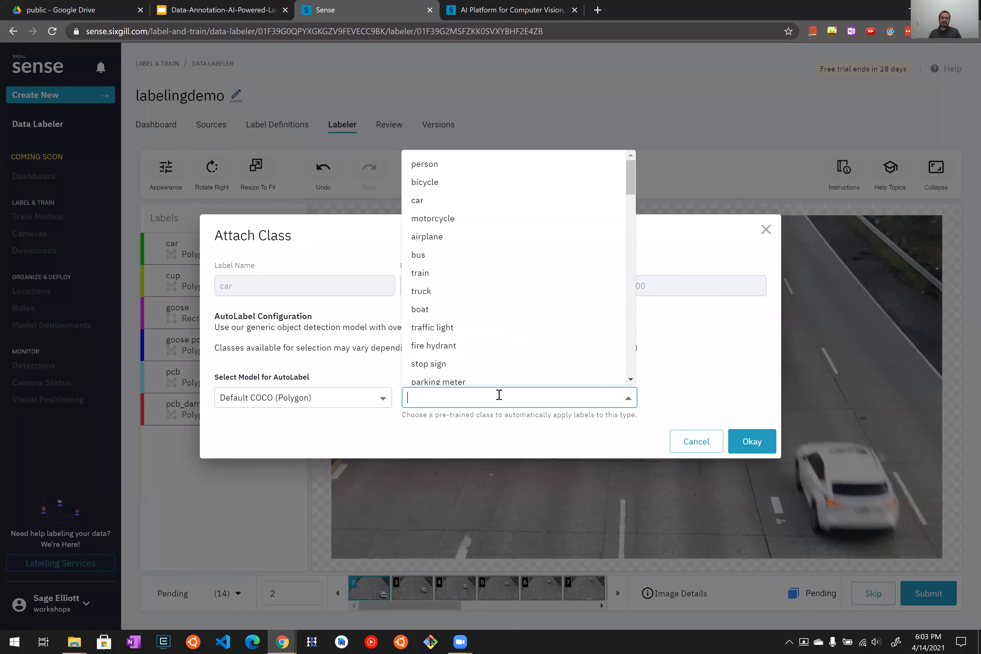
text(car)
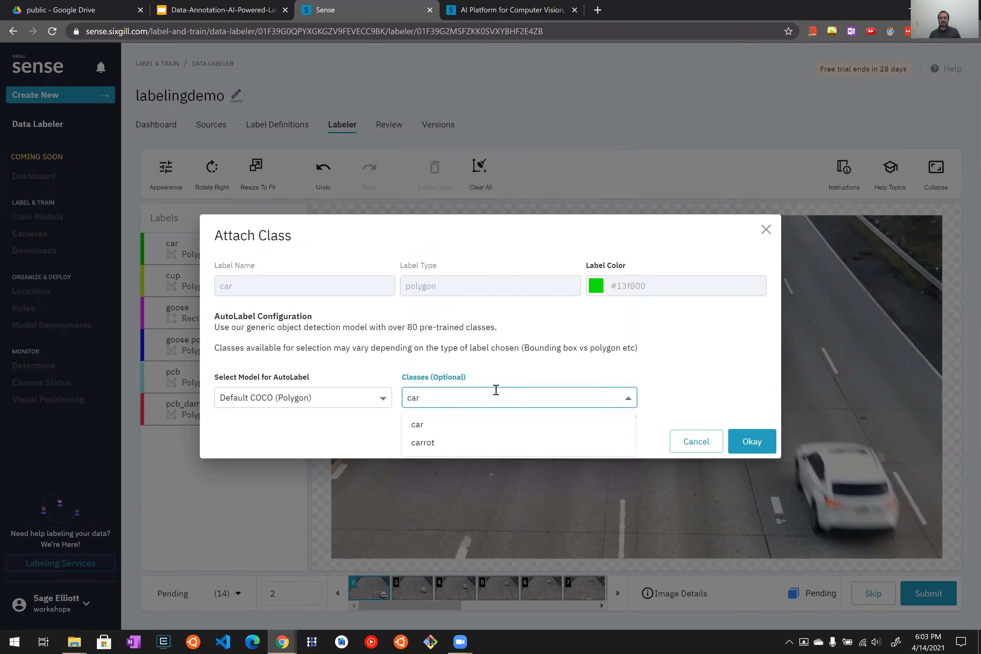
click(488, 426)
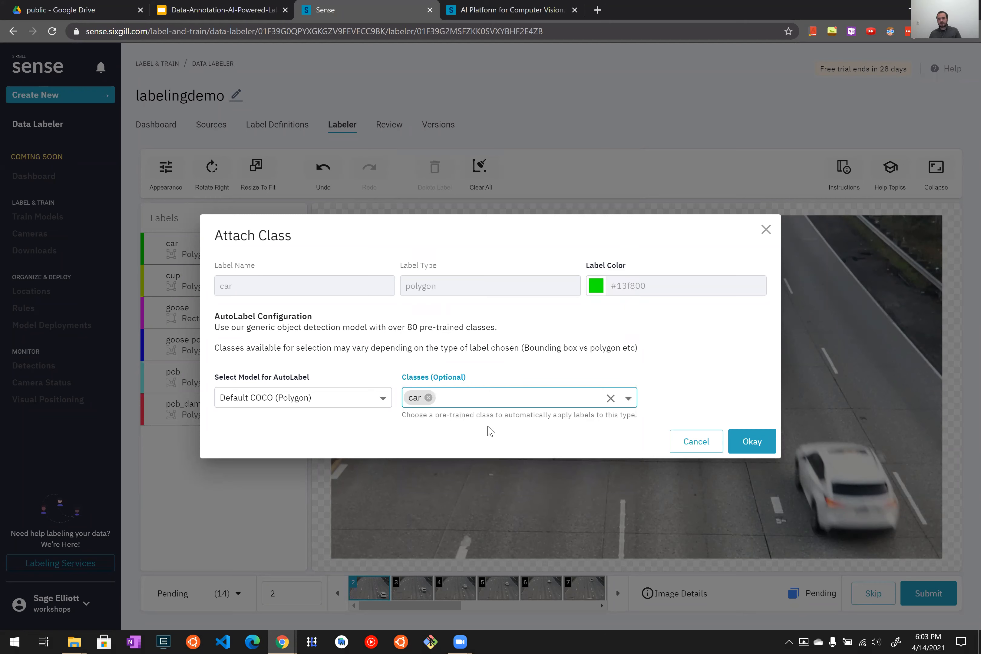
text(tru)
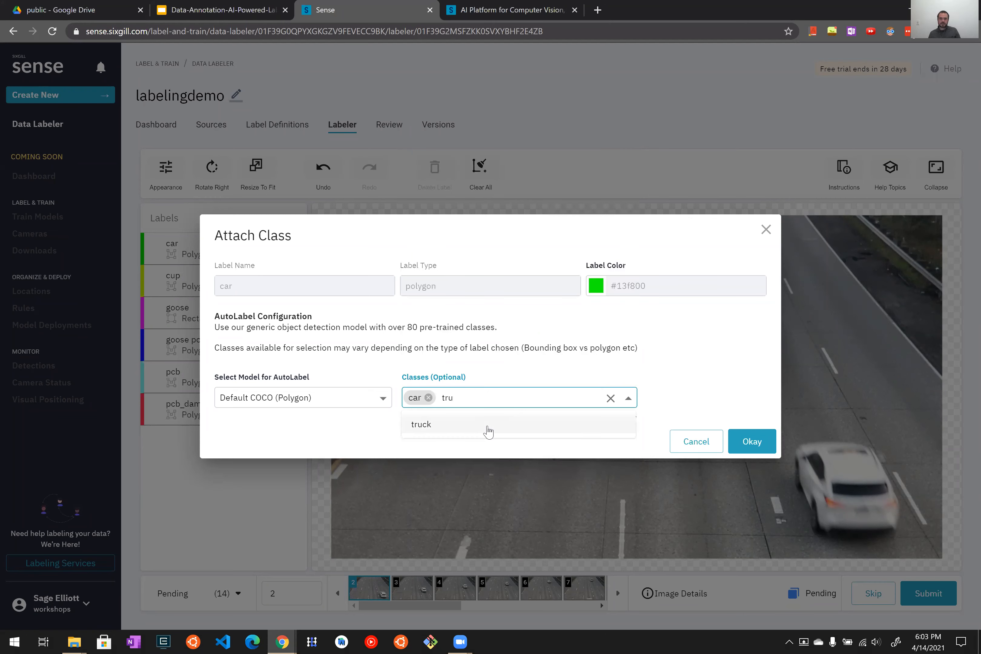
click(489, 426)
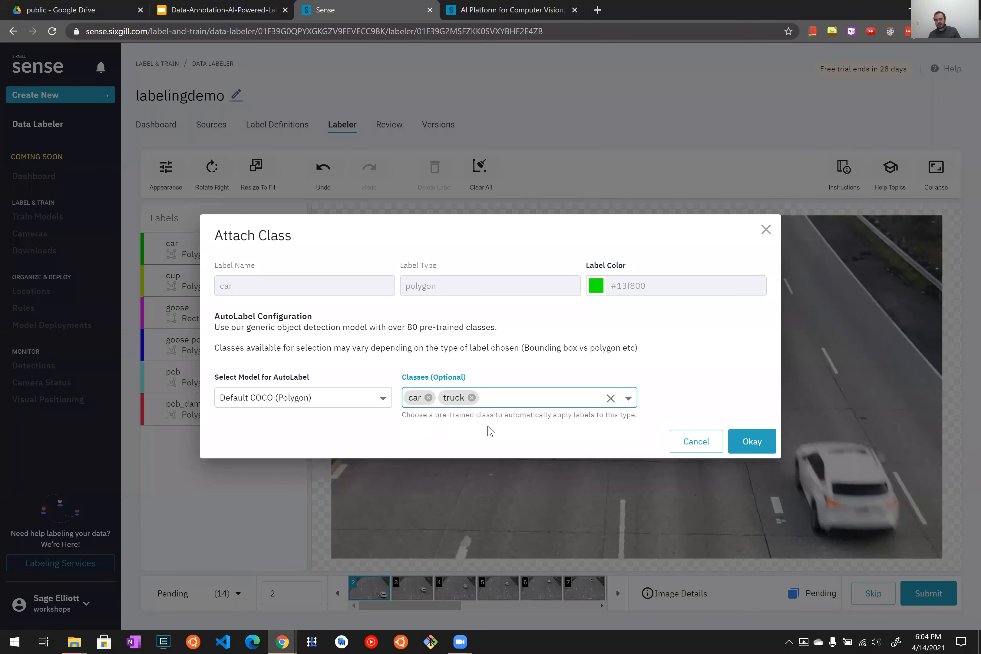
text(mot)
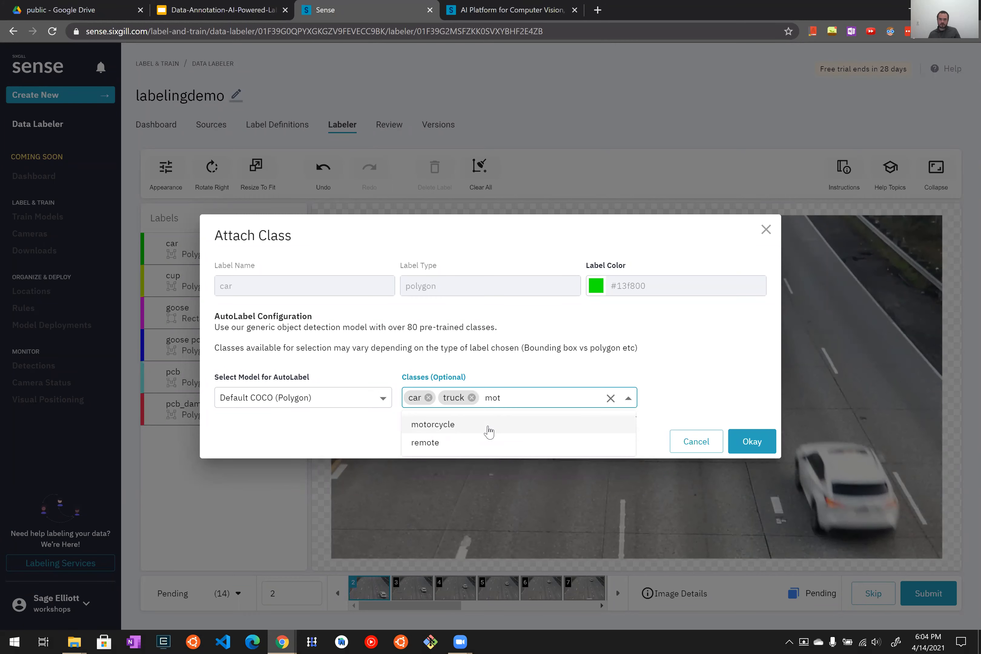
click(488, 430)
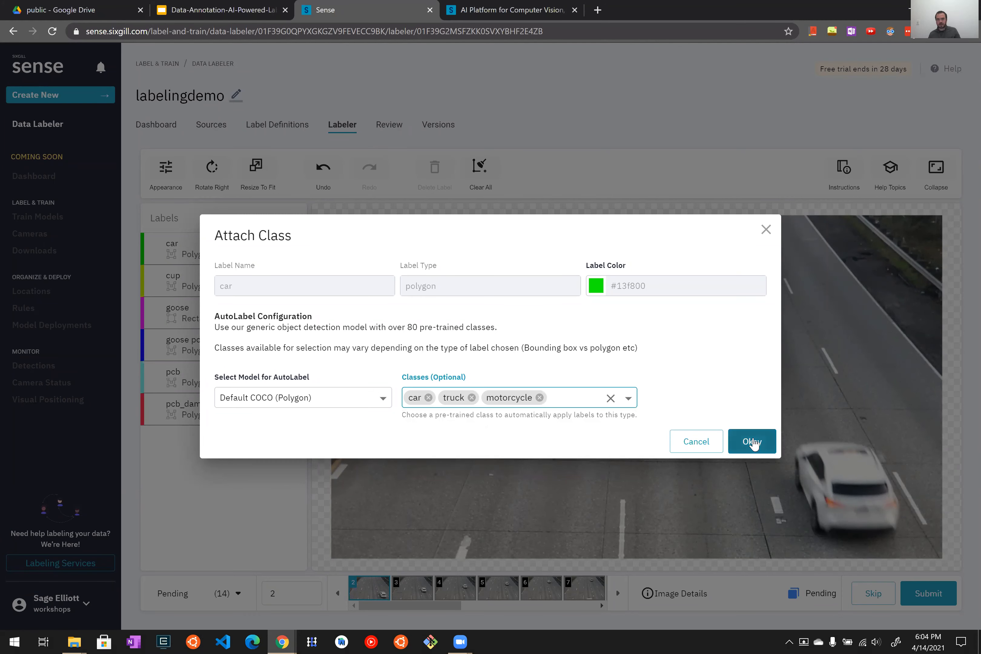
click(761, 446)
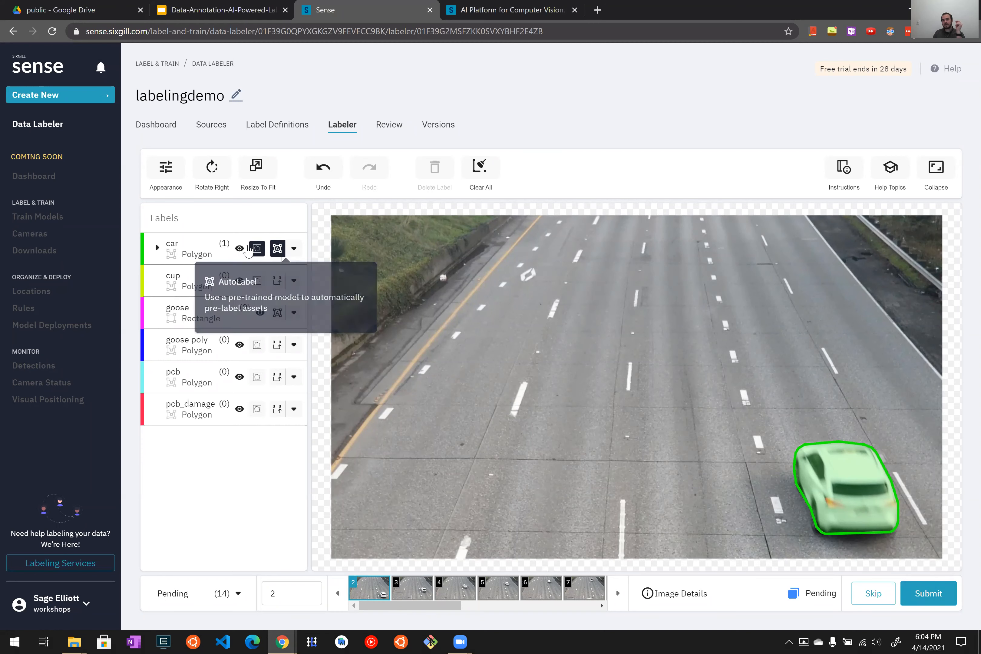
Step: Submit images 2 through 7 with their AutoLabel car polygons
click(934, 599)
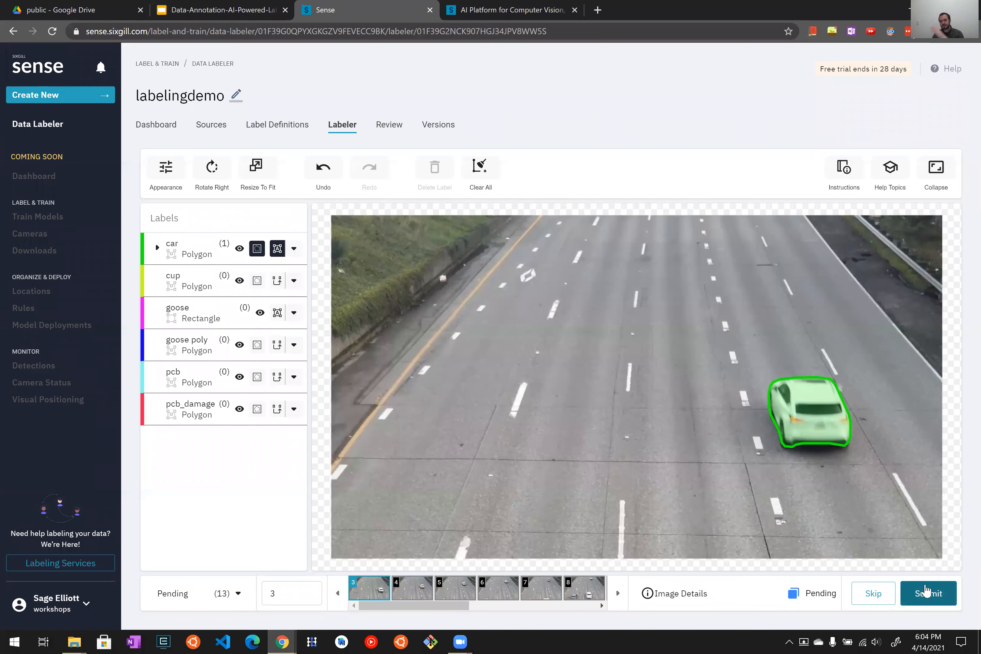
click(926, 598)
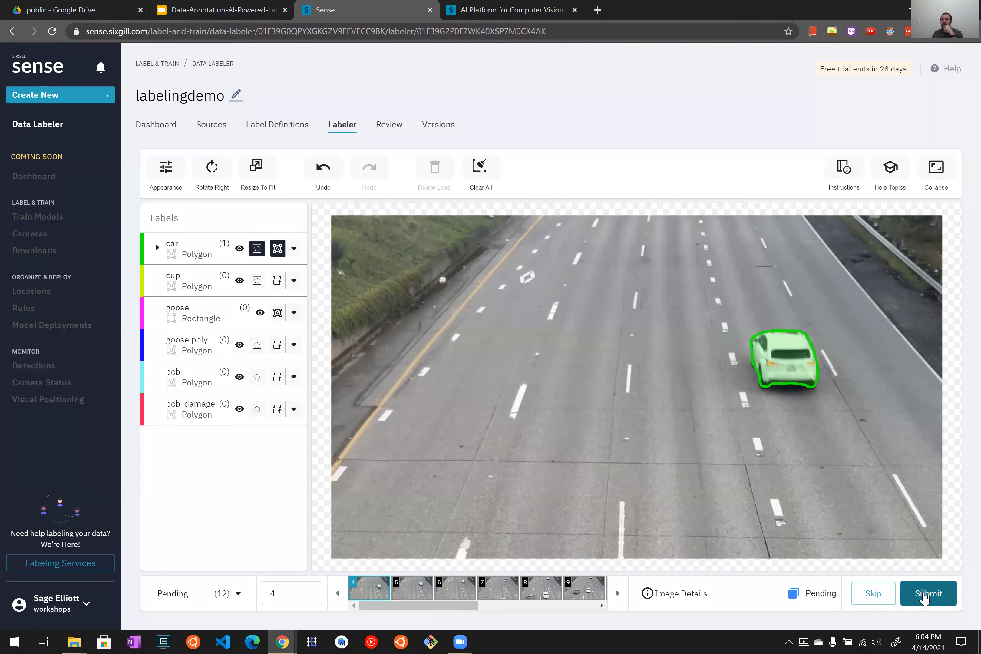
click(924, 594)
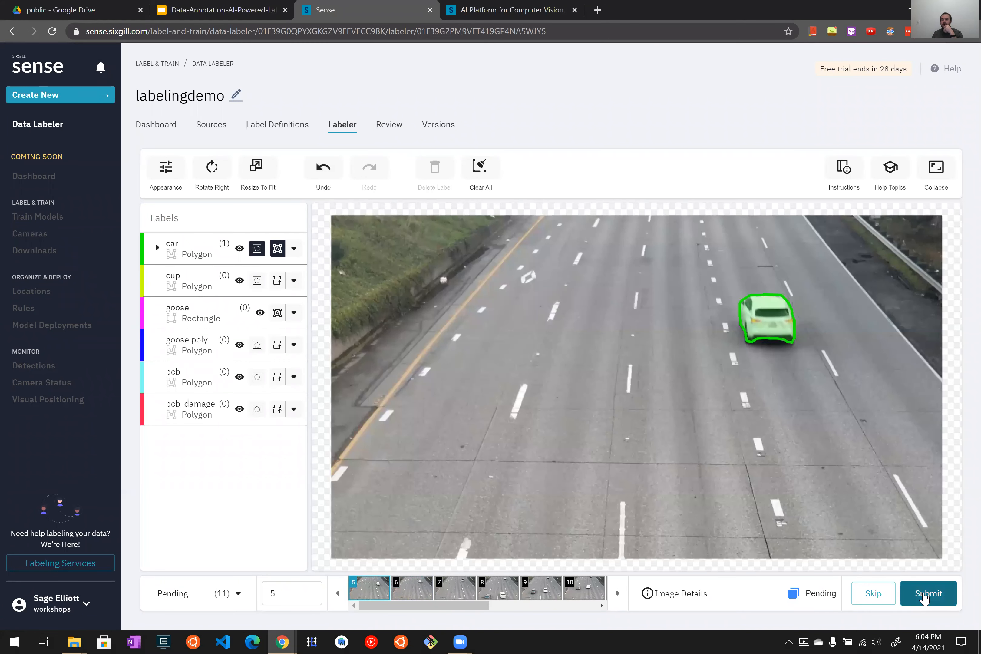
click(924, 594)
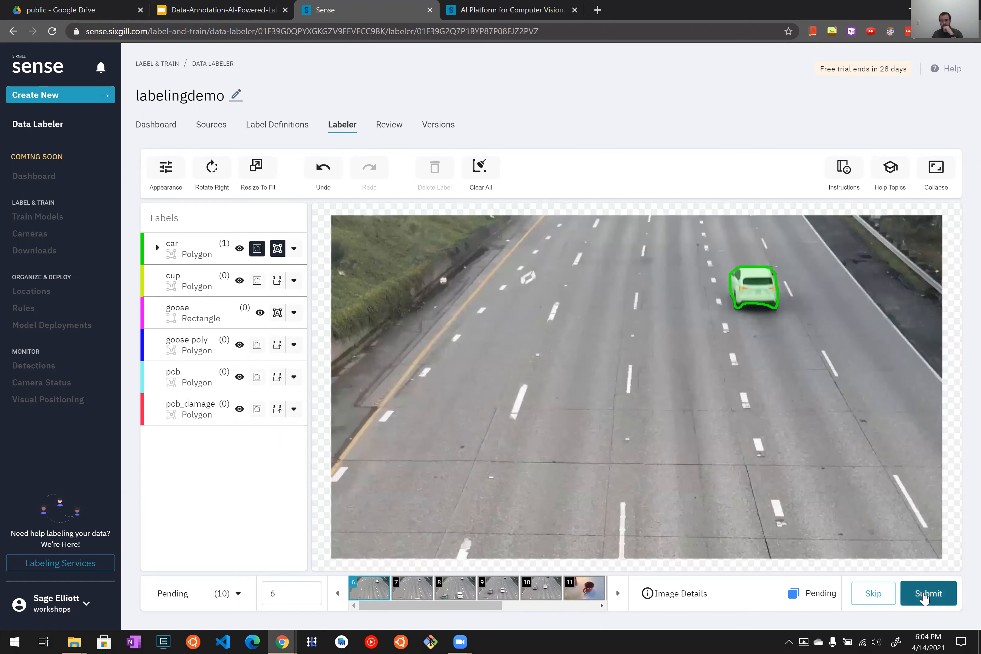
click(924, 595)
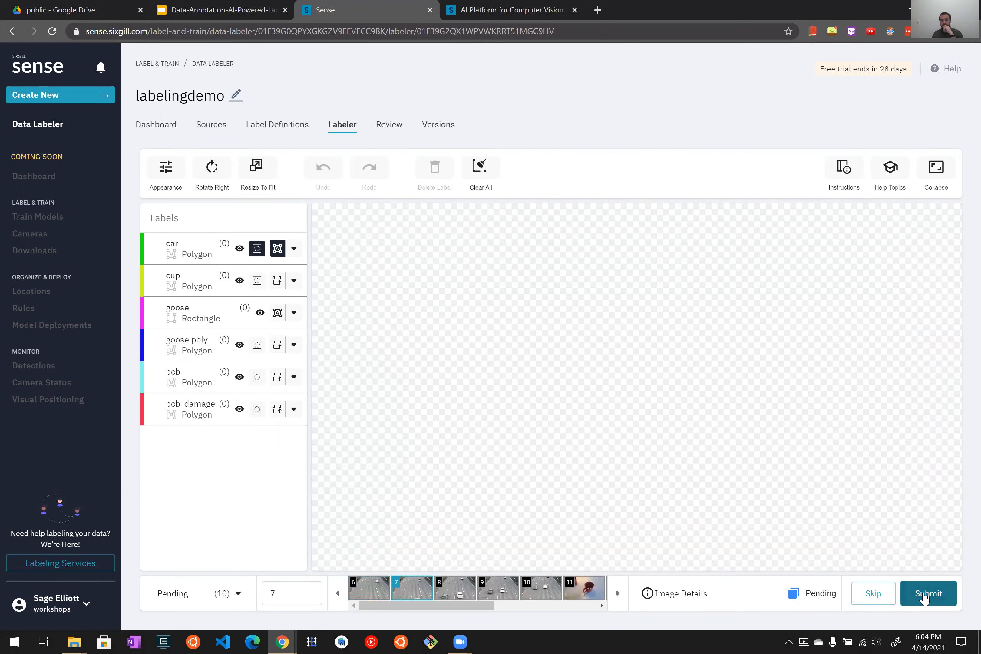
click(924, 594)
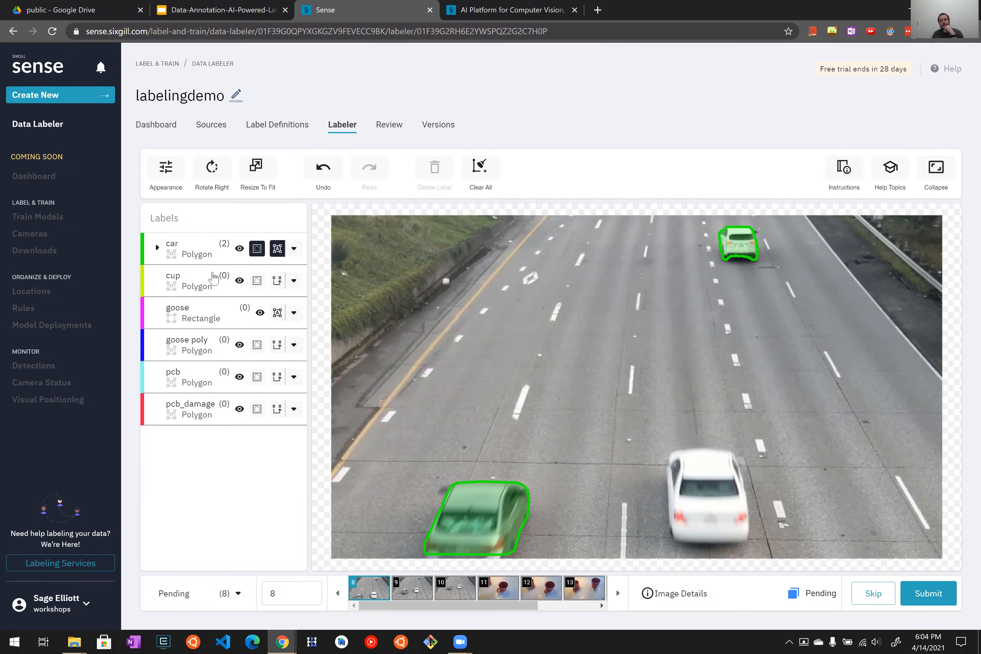
Step: Outline the unlabeled white car in the foreground of image 8 with SmartPoly using the car label
click(194, 256)
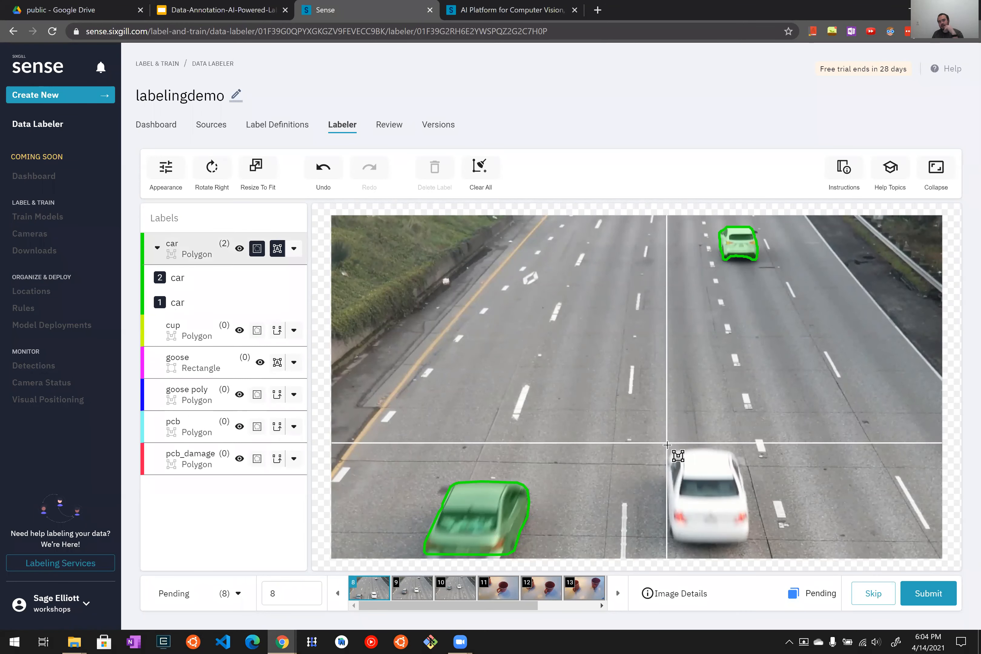
click(667, 445)
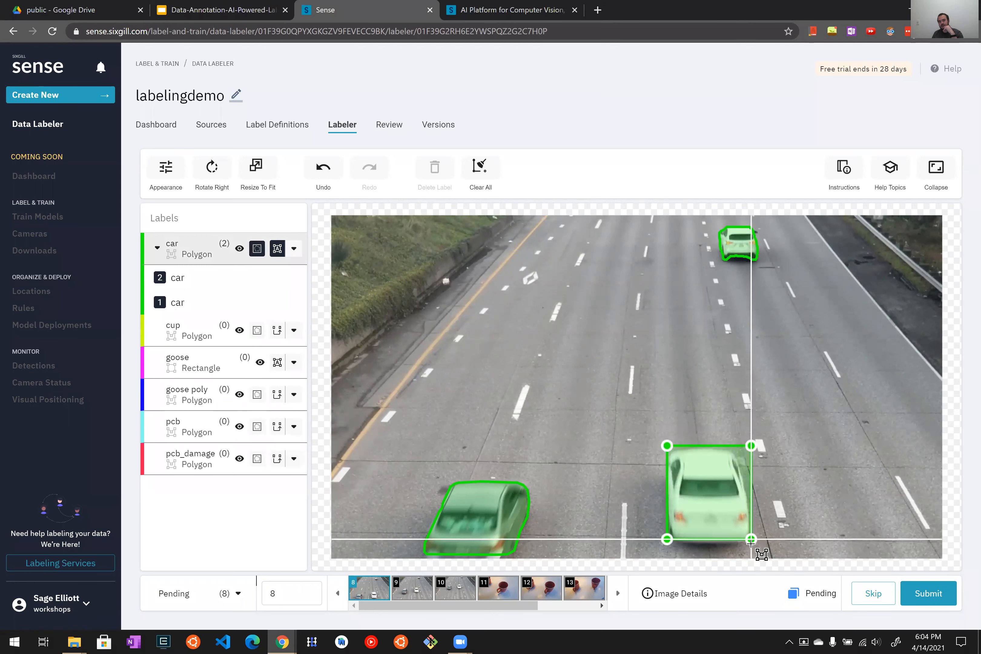
click(751, 546)
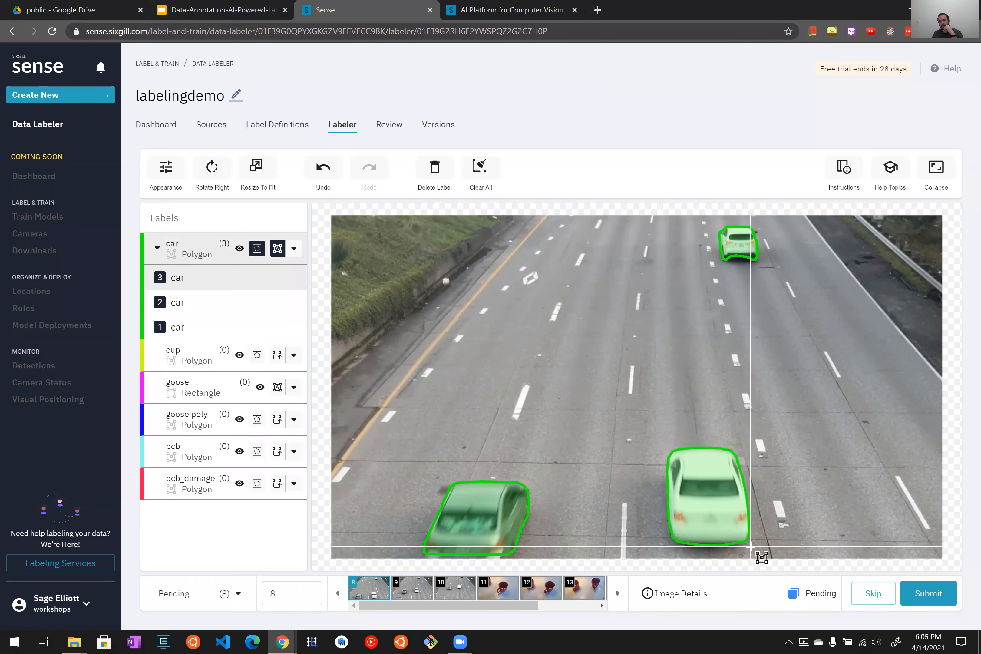
Step: Submit images 8 through 10 with their car polygons
click(930, 597)
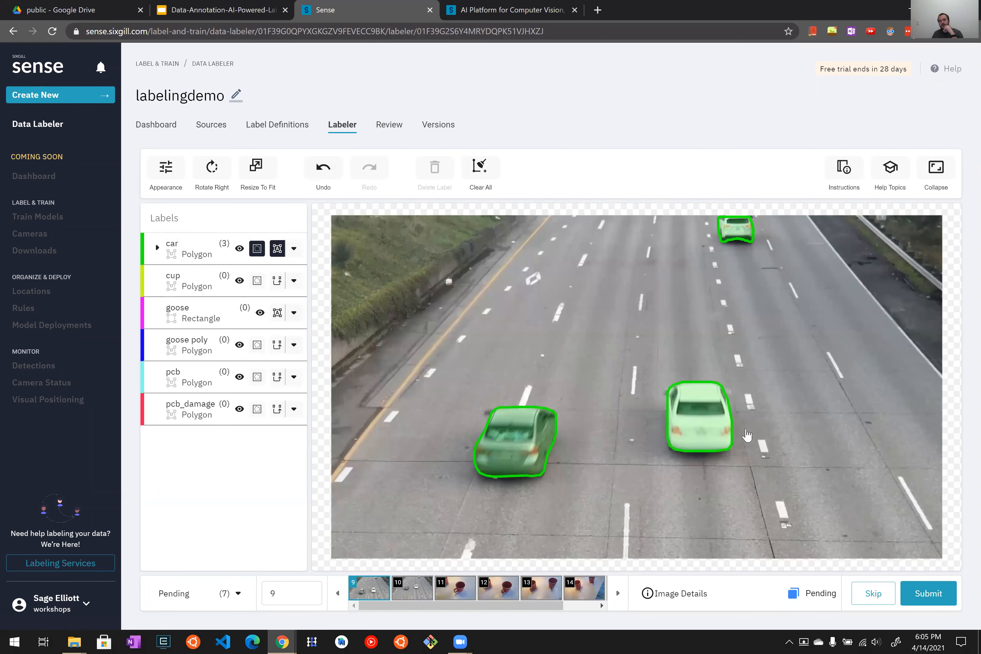
click(929, 601)
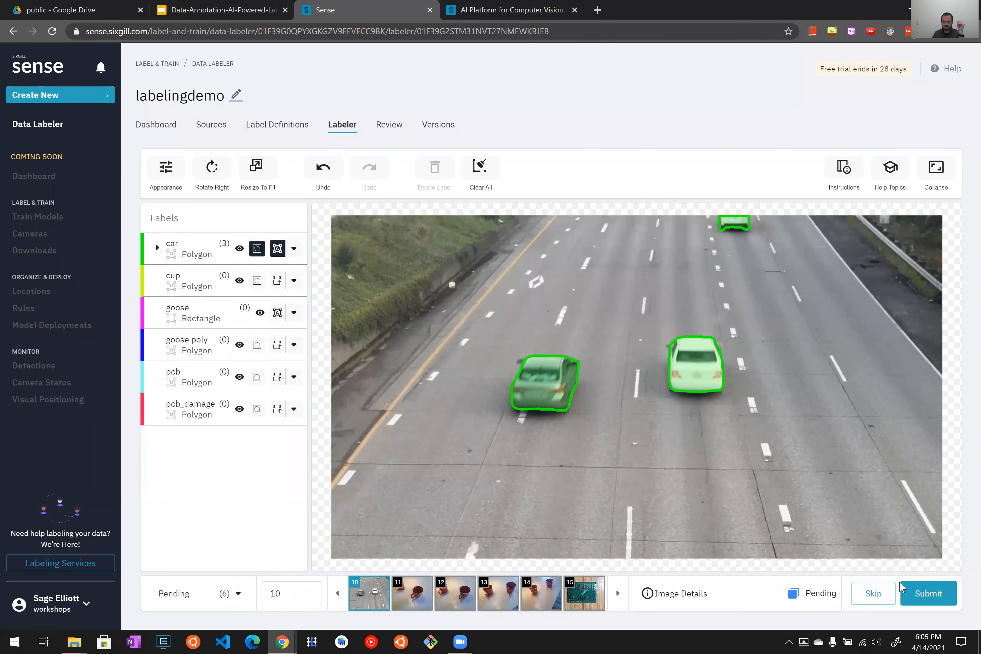
click(919, 595)
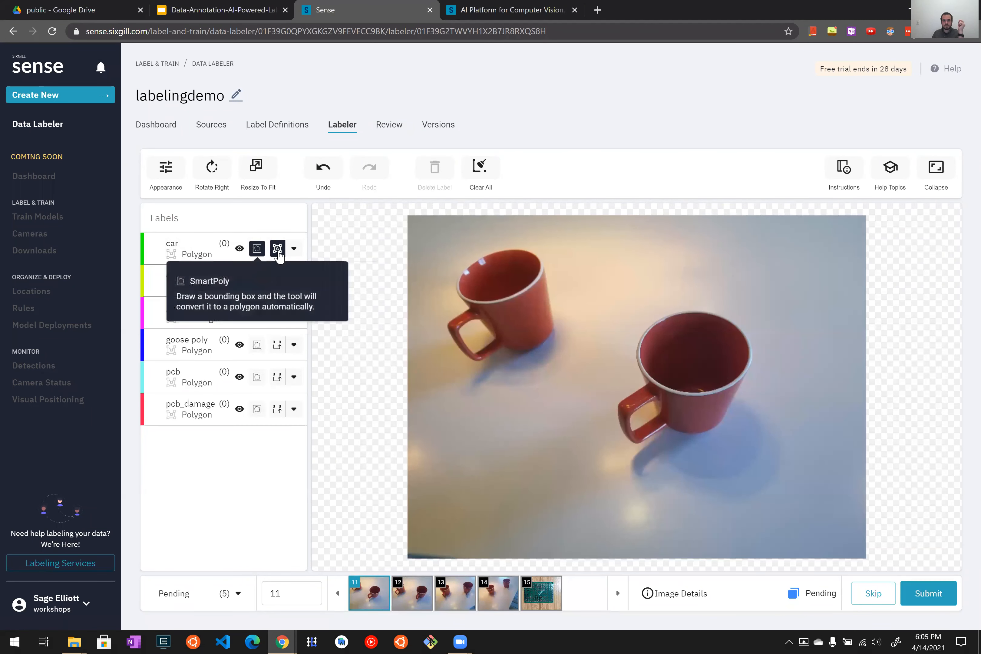
Step: Turn off AutoLabel and SmartPoly for the car label in image 11
click(276, 249)
click(255, 248)
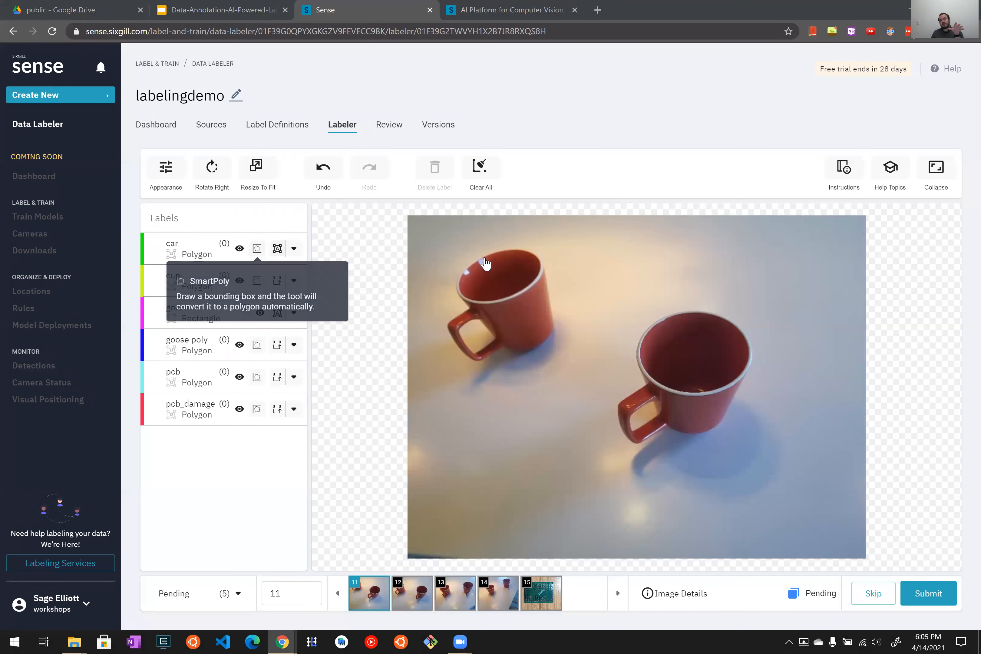
click(294, 249)
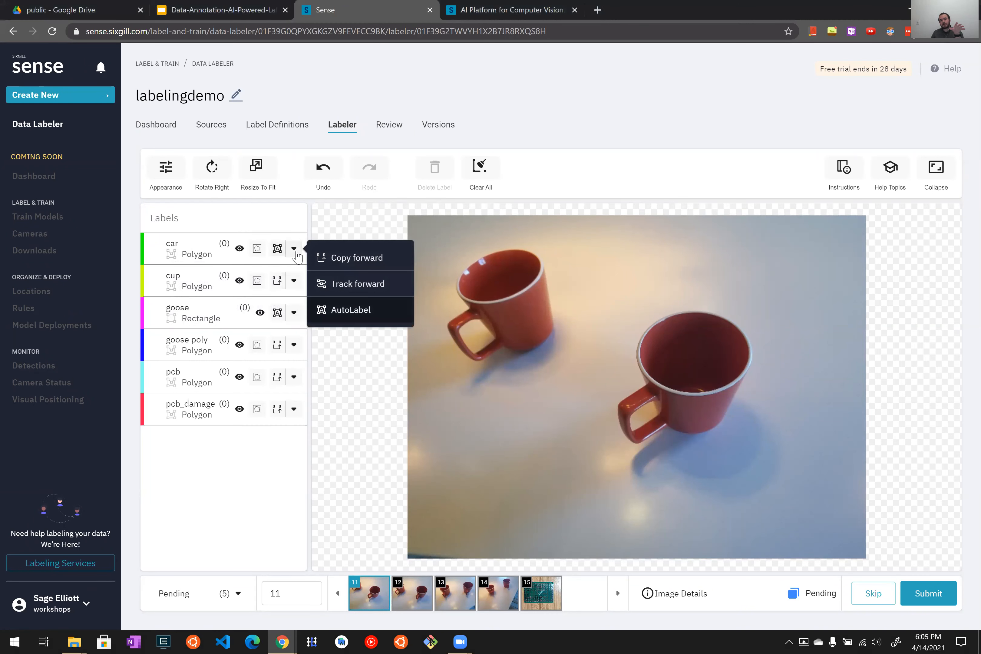
click(297, 251)
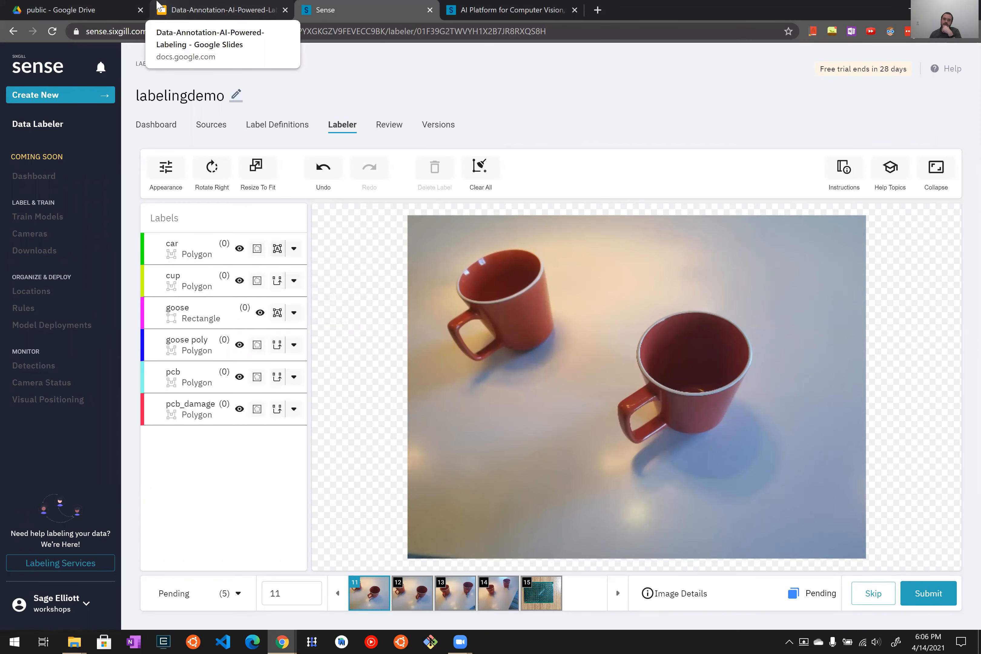
click(293, 249)
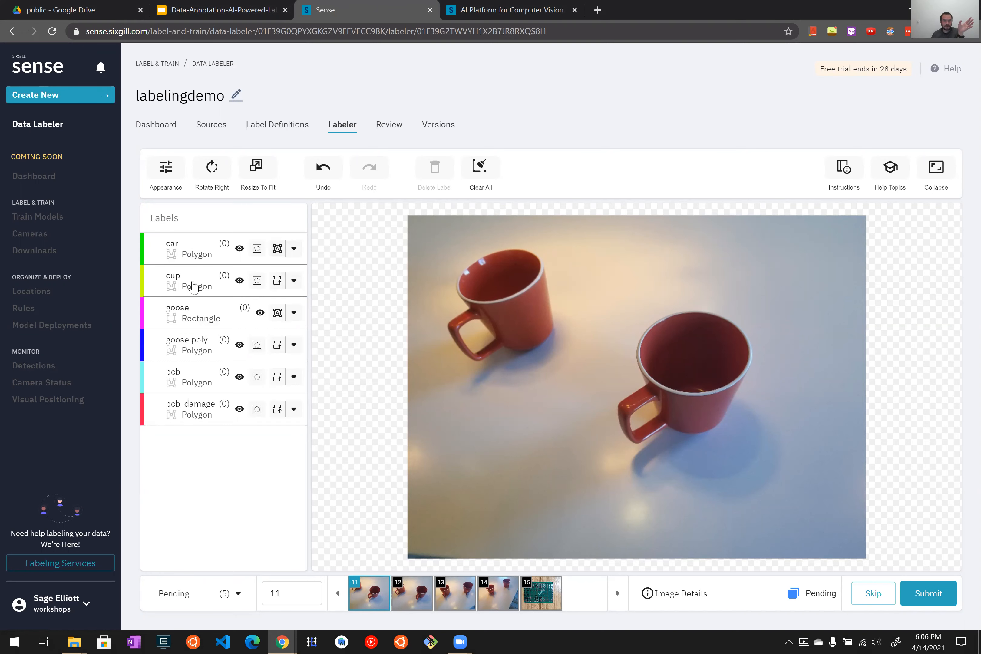
Step: Outline both red cups in image 11 with SmartPoly using the cup label
click(257, 281)
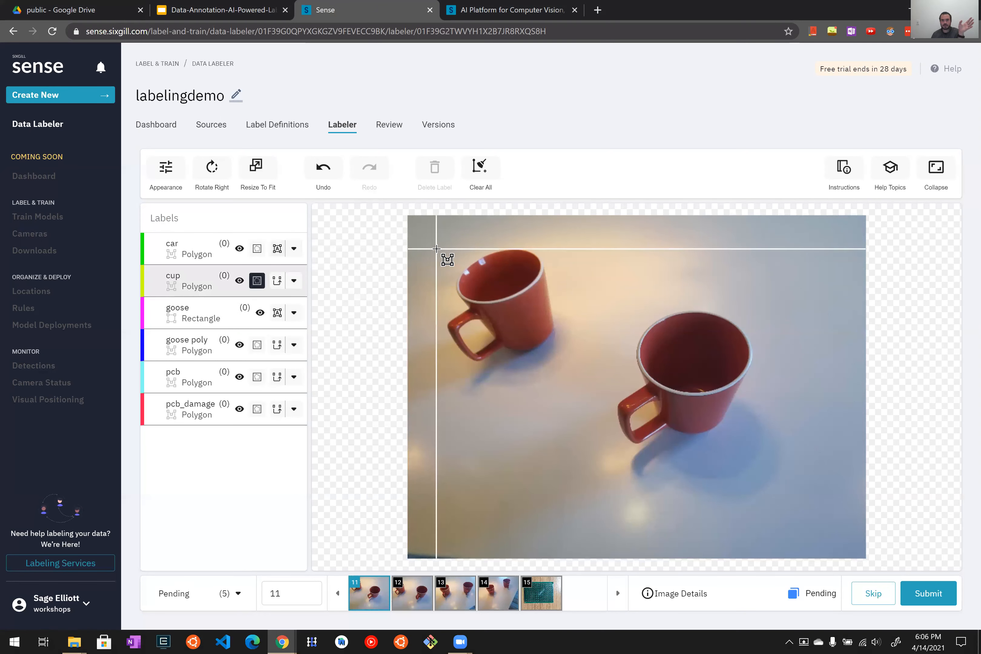
scroll(436, 249, up, 2)
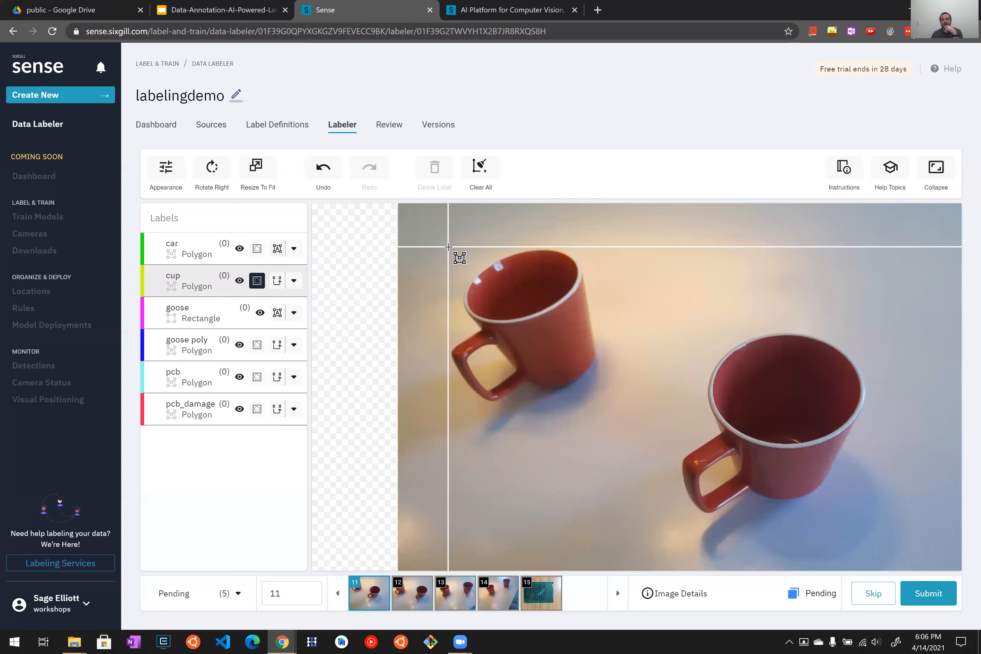
drag(451, 247, 599, 402)
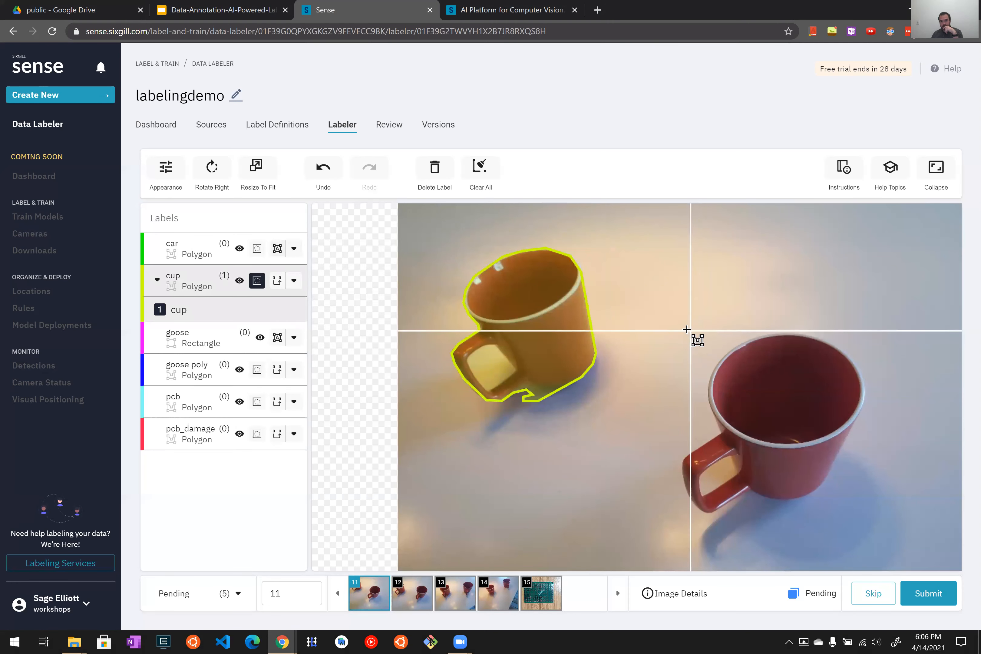
drag(681, 334, 865, 514)
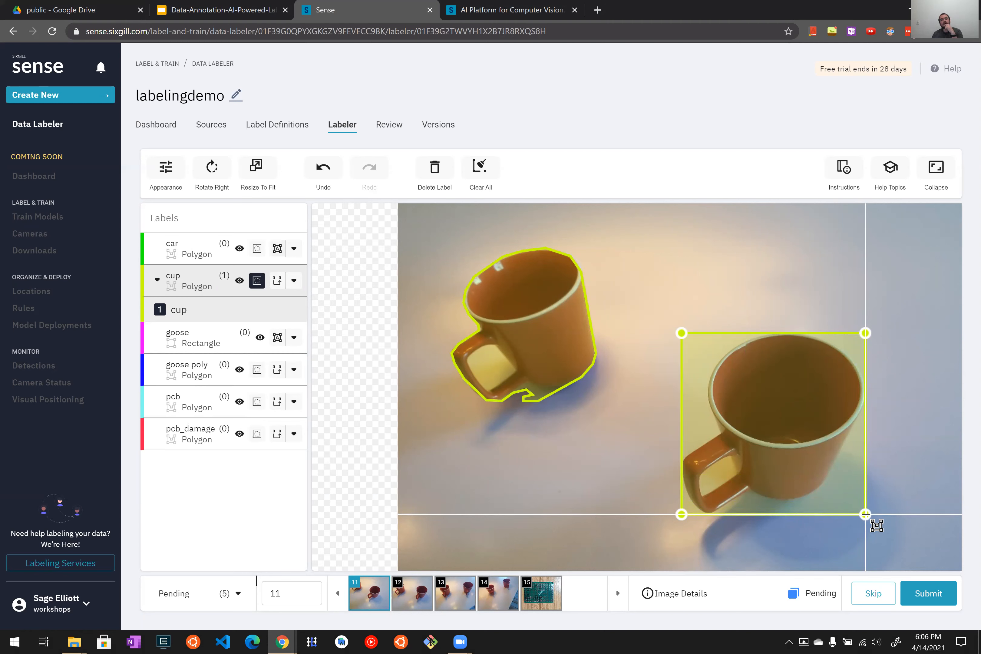
drag(865, 514, 866, 517)
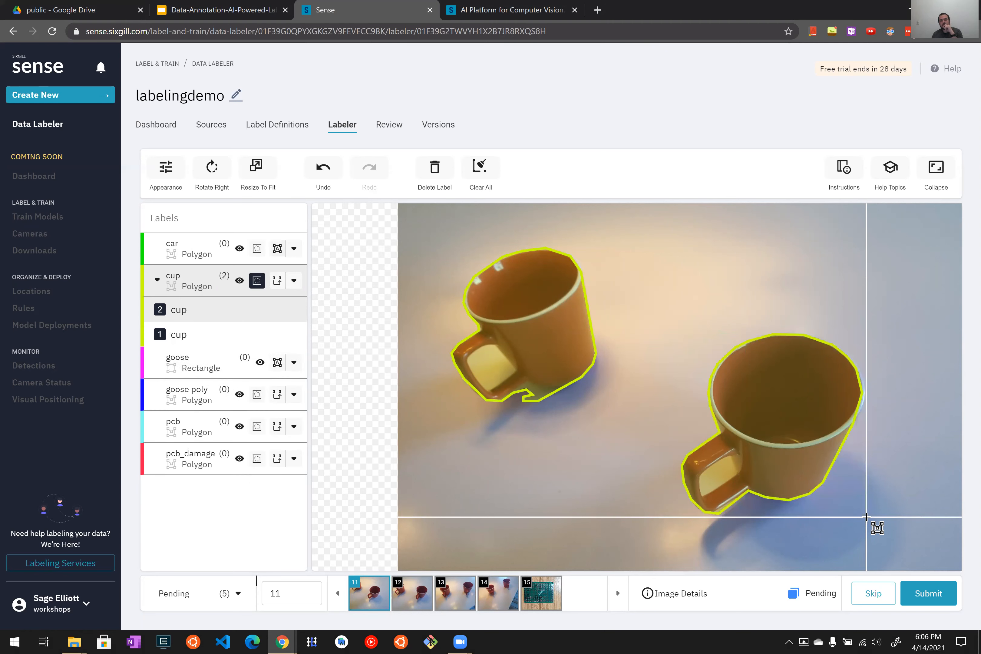
Step: Correct the first cup's polygon in image 11 by moving the stray points at its base onto the cup's lower edge
click(540, 407)
scroll(540, 401, up, 5)
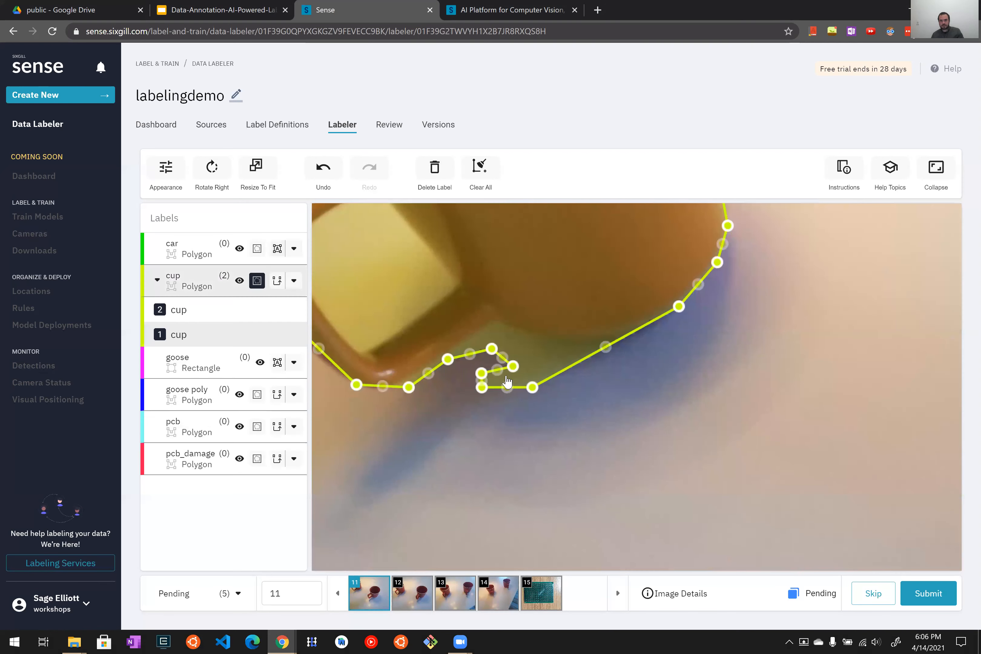
drag(512, 366, 523, 335)
drag(481, 373, 563, 351)
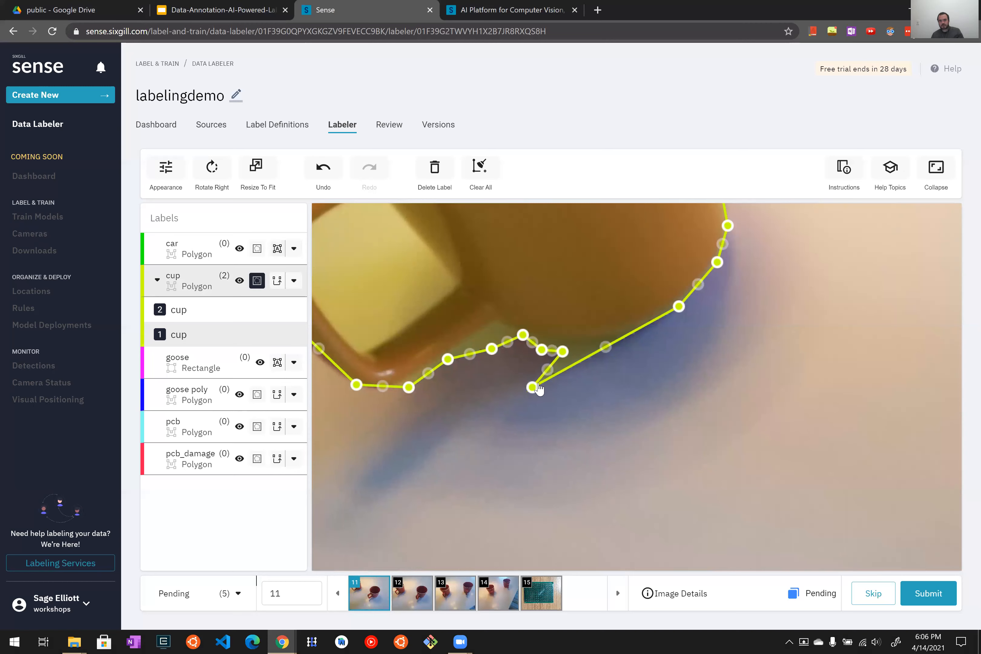
drag(532, 387, 593, 353)
scroll(618, 366, down, 3)
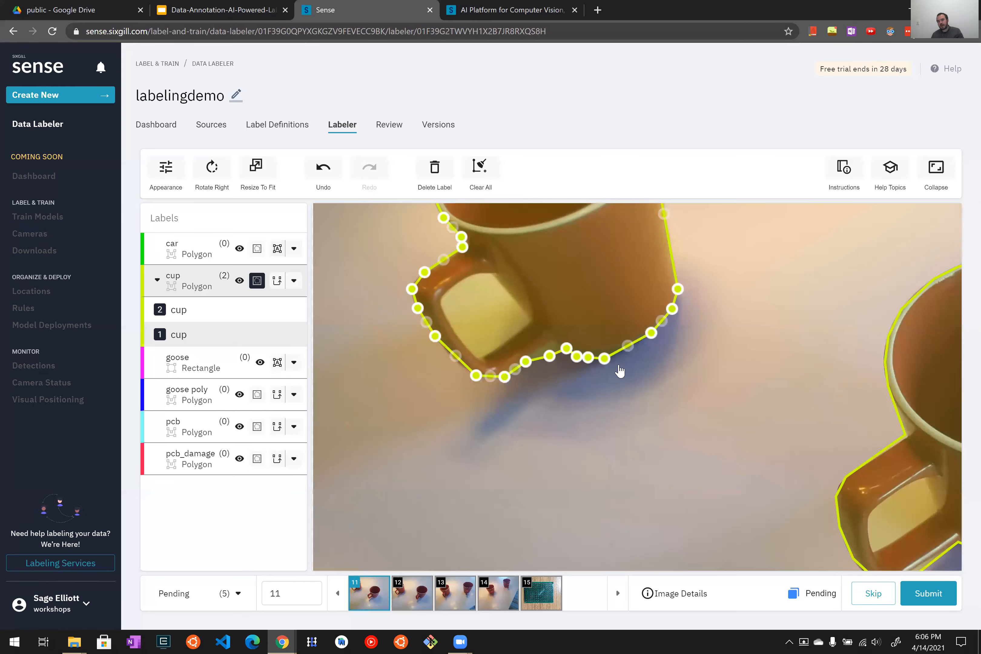
scroll(619, 371, down, 5)
drag(684, 365, 611, 383)
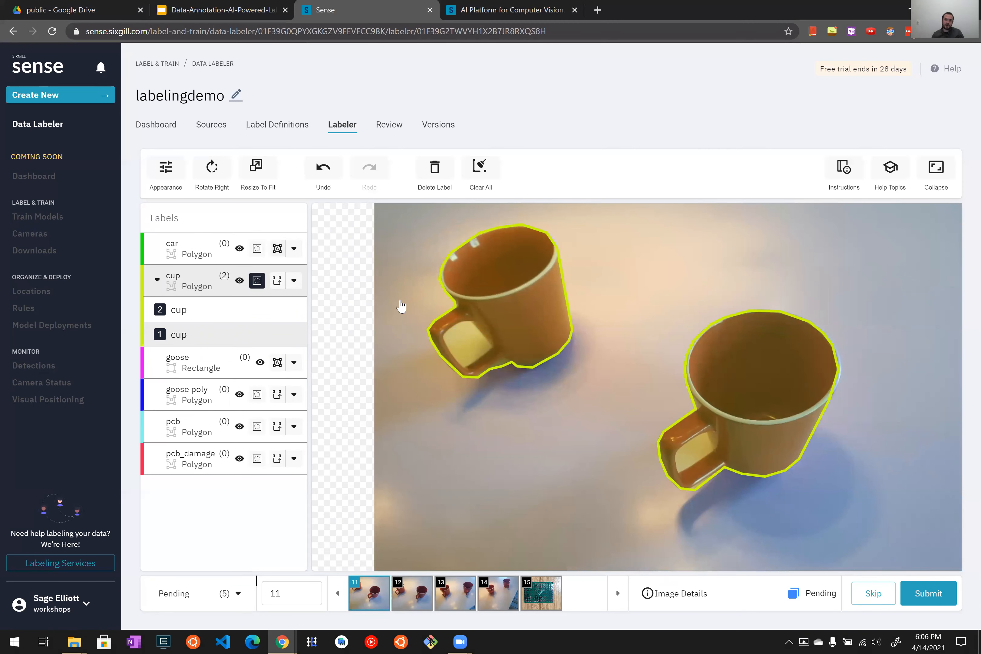
Step: Enable Track forward for the cup label and submit image 11
click(294, 280)
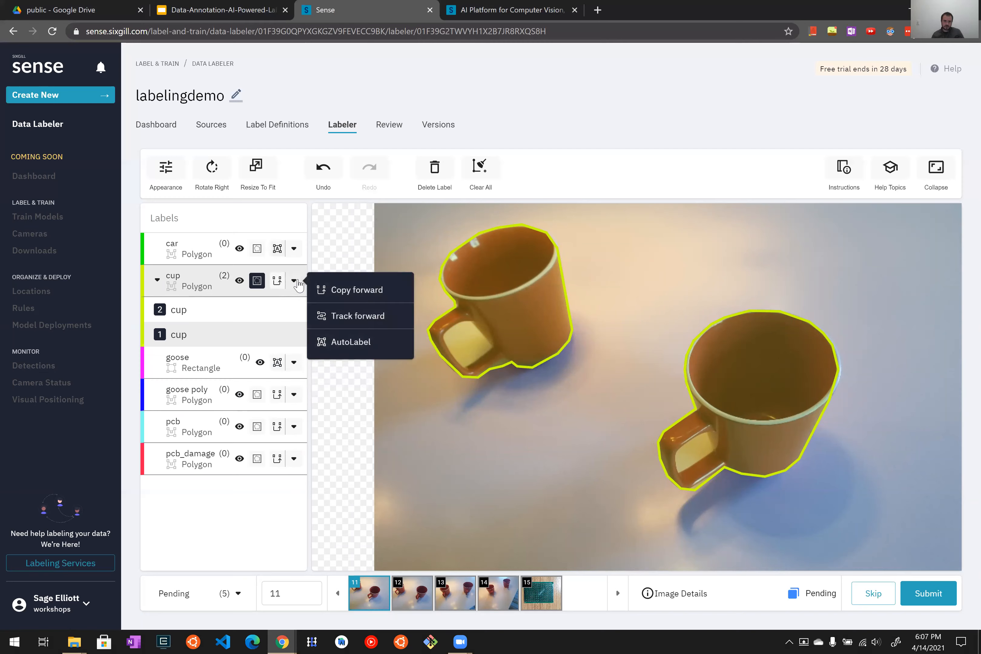
click(358, 316)
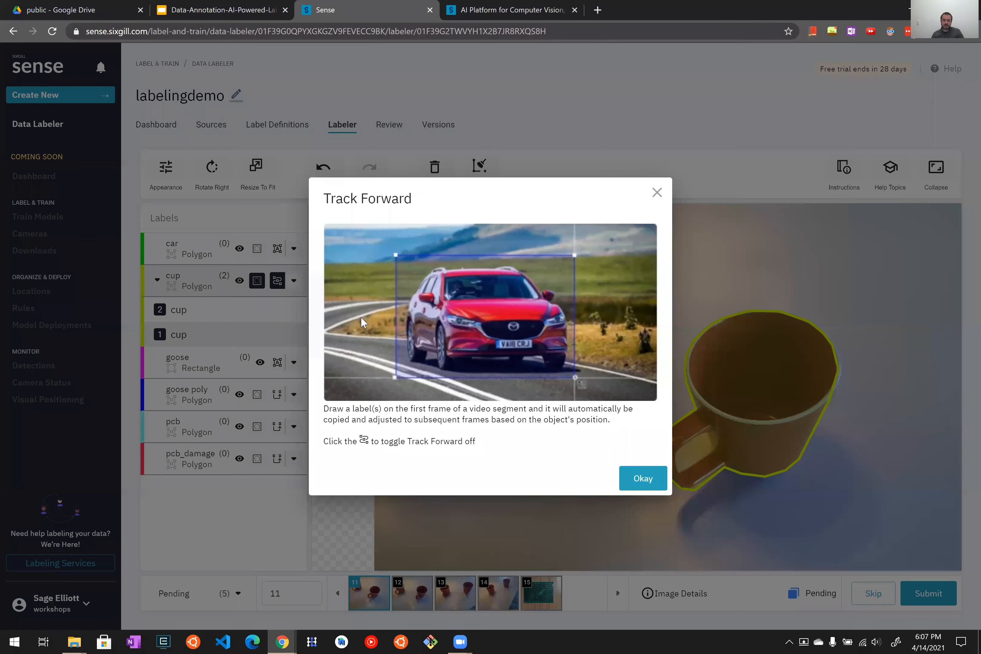
click(637, 481)
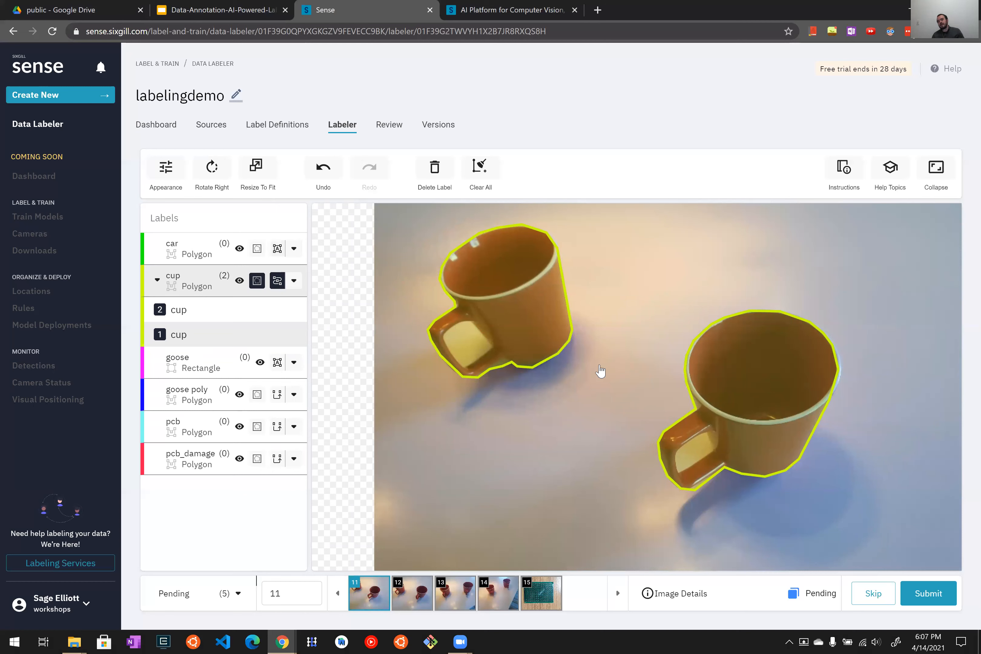
click(930, 594)
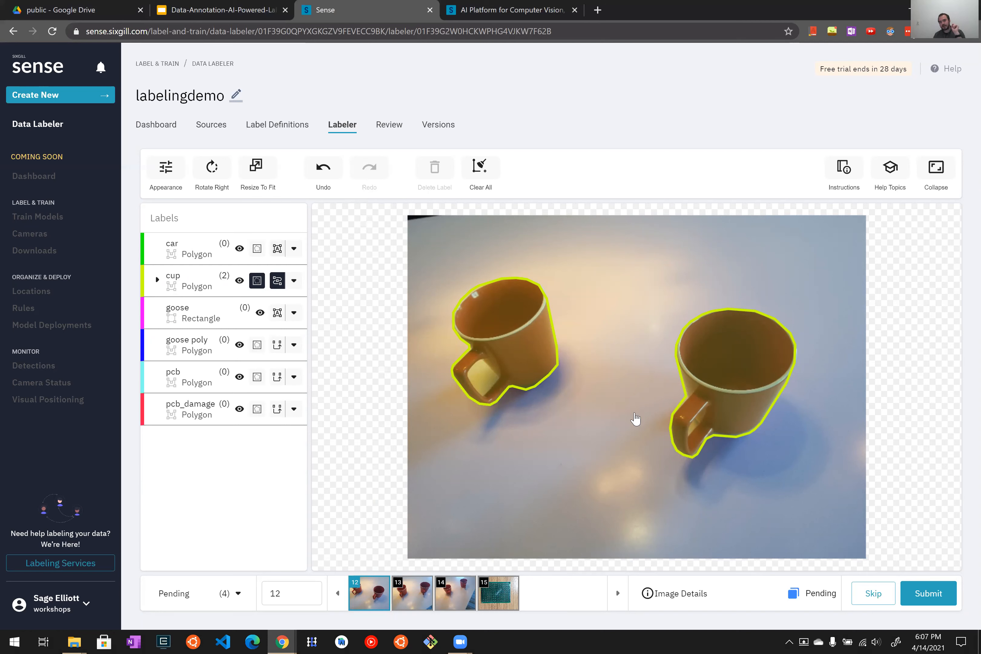
Step: Check the tracked cup polygons in image 12 and submit images 12 and 13
scroll(523, 396, up, 3)
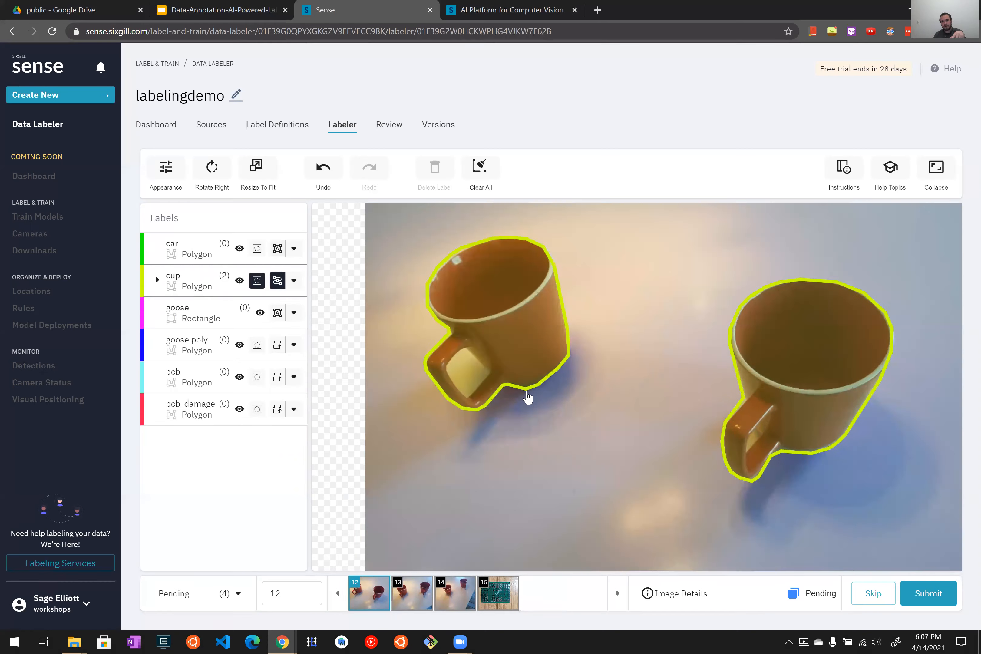
scroll(525, 393, up, 2)
scroll(524, 393, down, 5)
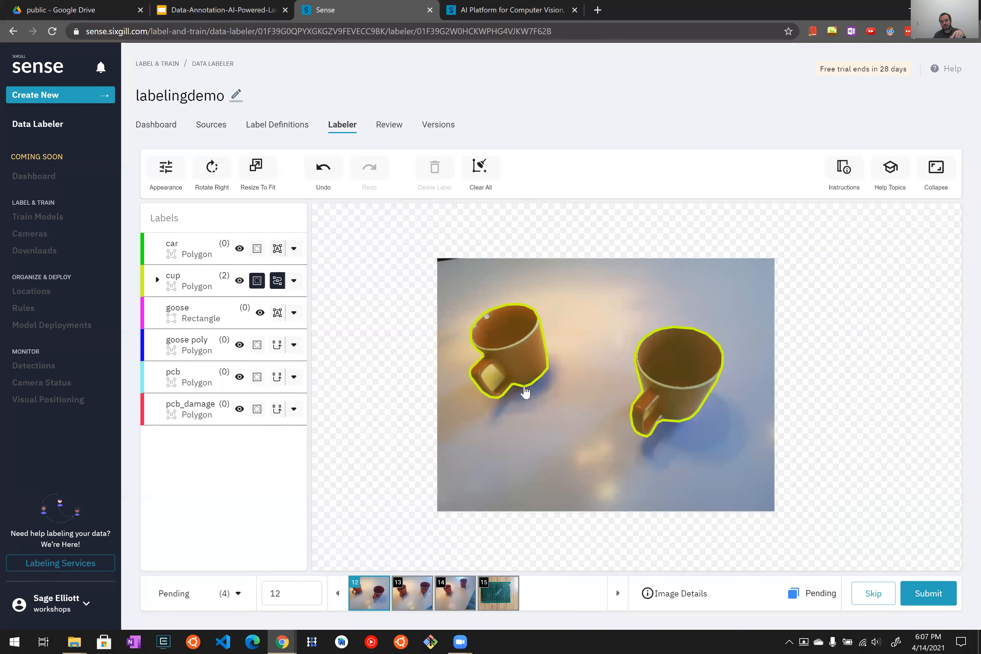
click(914, 595)
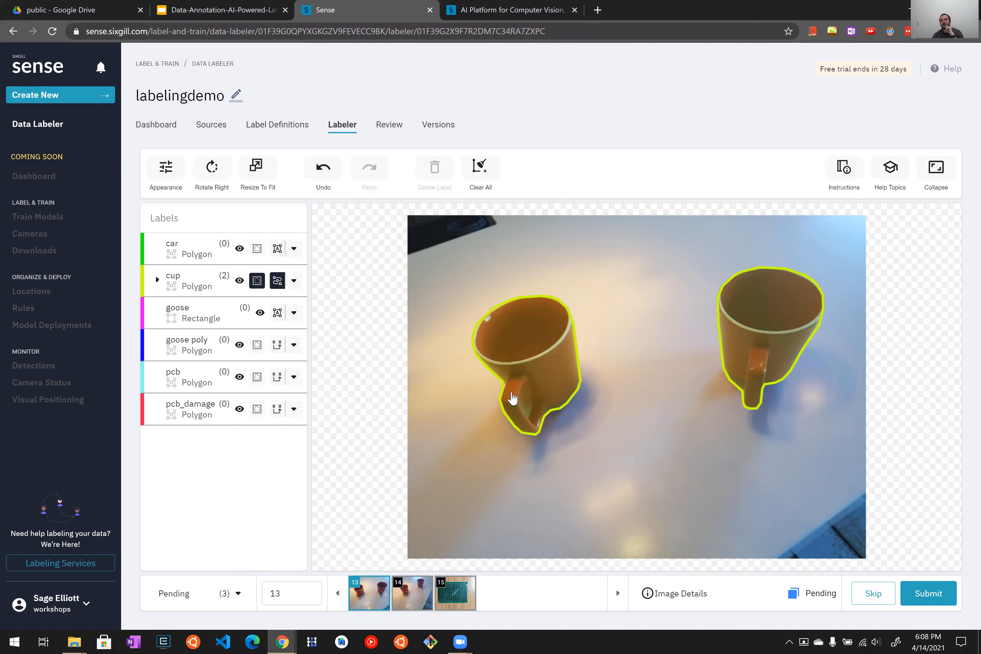
click(930, 598)
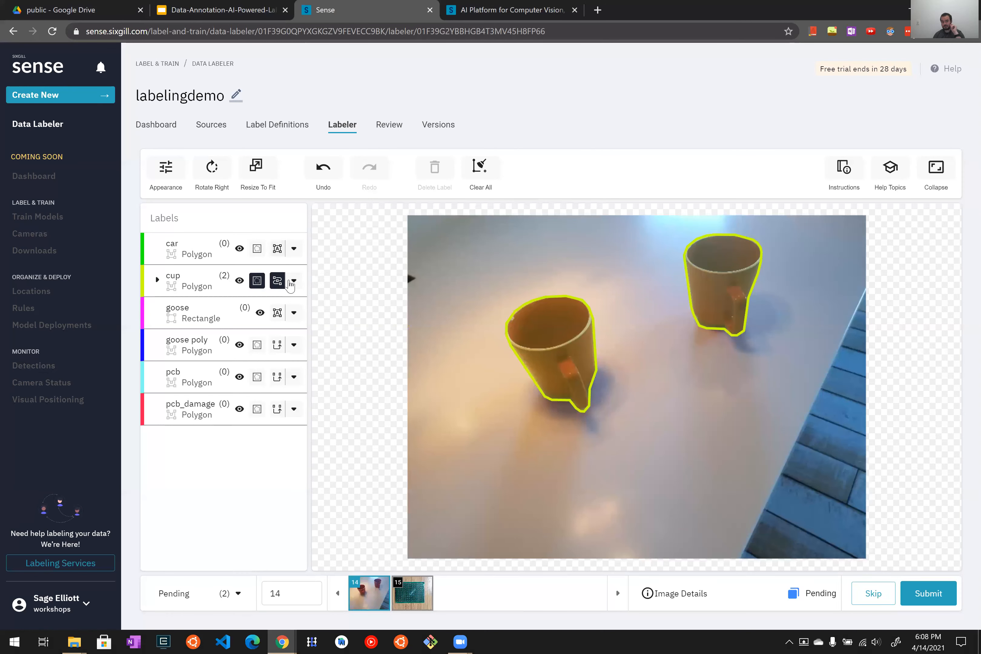
Step: Turn off Track forward and SmartPoly for the cup label and submit image 14
click(290, 281)
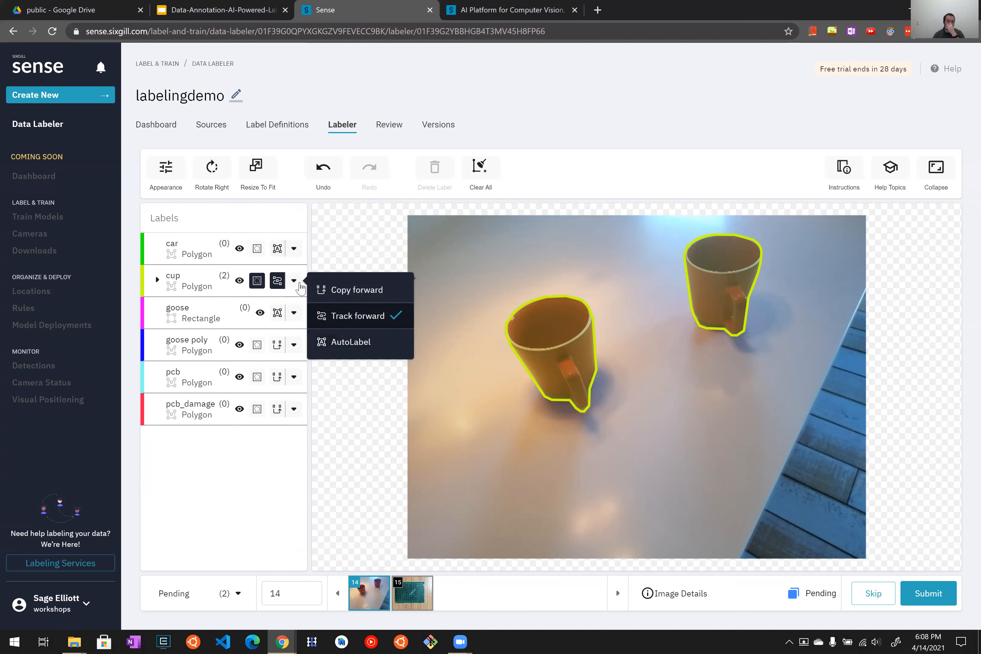
click(299, 284)
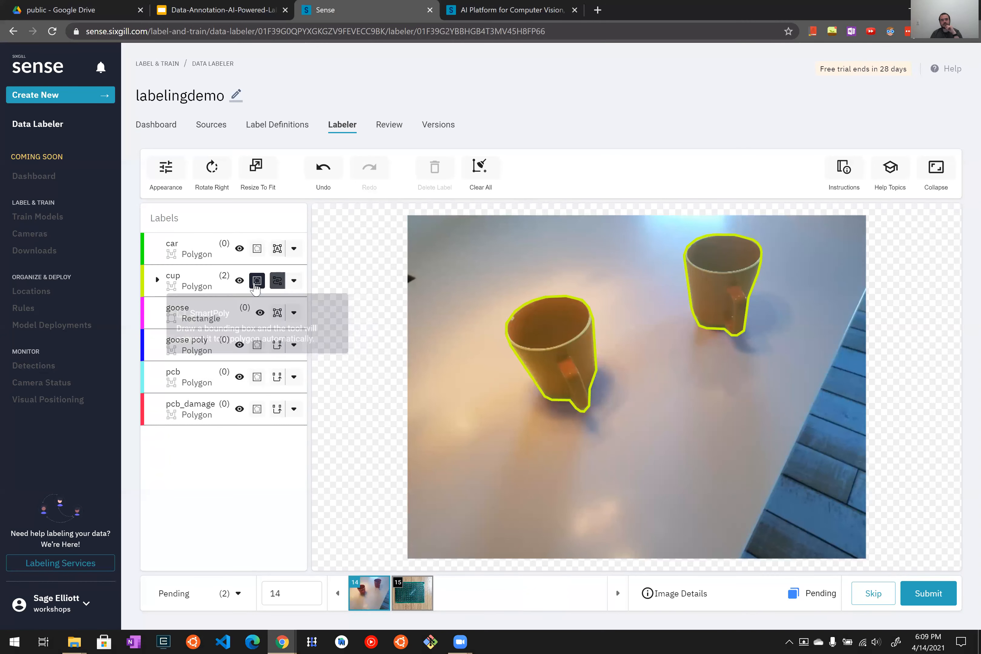
click(921, 595)
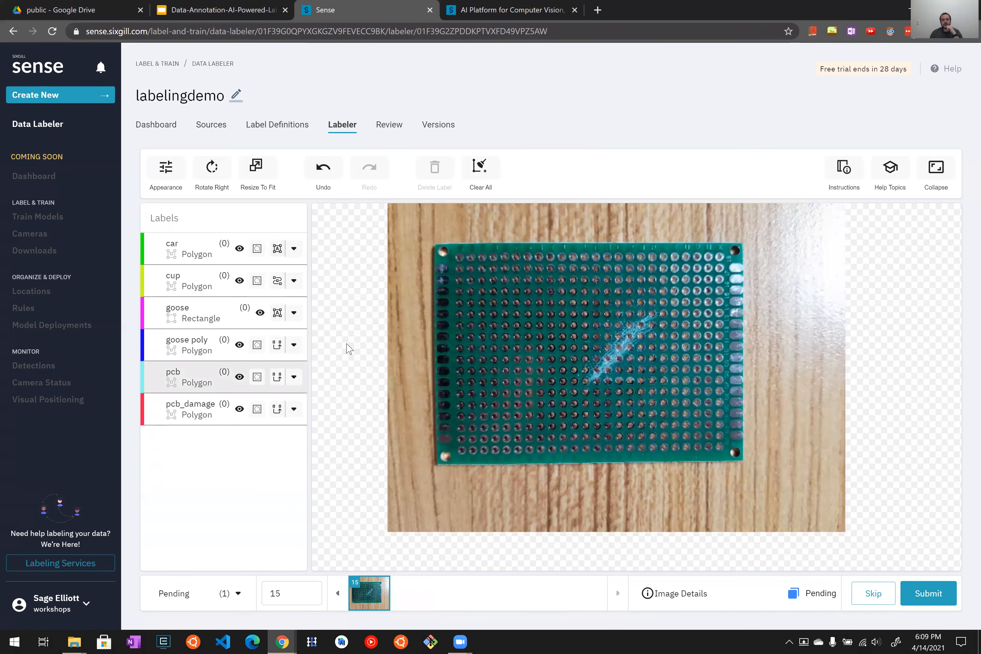
Step: Outline the whole green circuit board in image 15 with SmartPoly using the pcb label
click(256, 377)
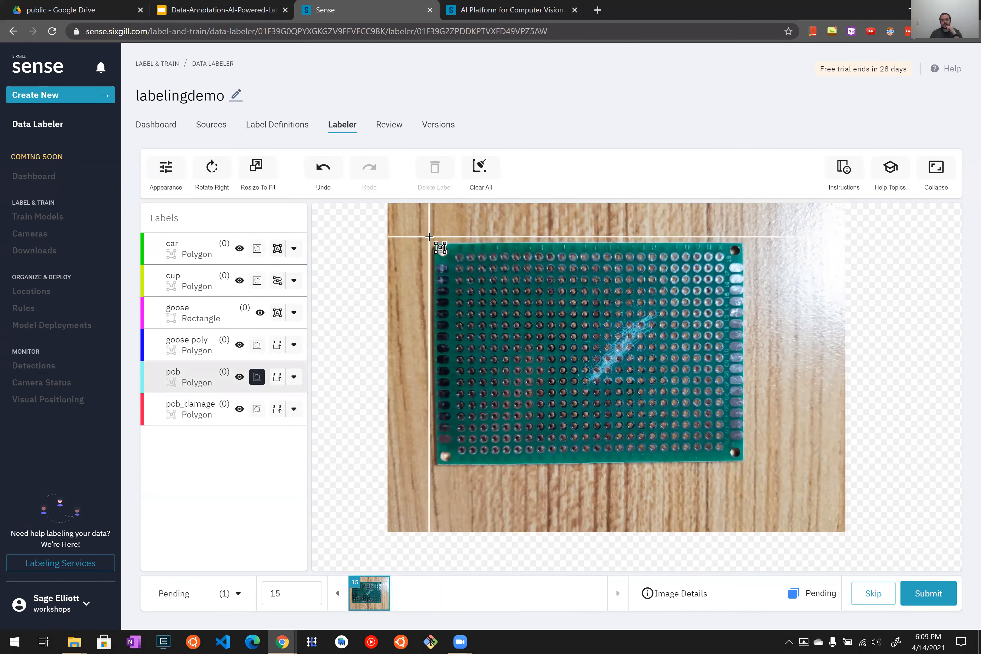
mouse_move(428, 238)
mouse_down()
mouse_move(725, 422)
mouse_move(760, 454)
mouse_move(751, 467)
mouse_up()
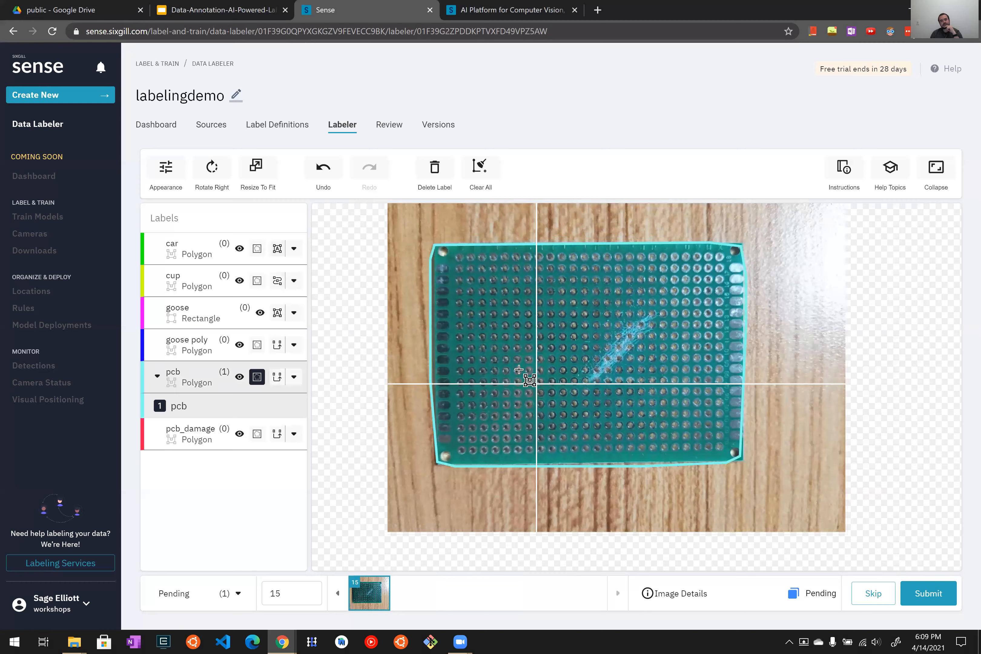
Step: Outline the diagonal scratch on the circuit board in image 15 with a closed polygon using the pcb_damage label
scroll(637, 385, up, 3)
drag(645, 331, 656, 411)
scroll(655, 415, down, 3)
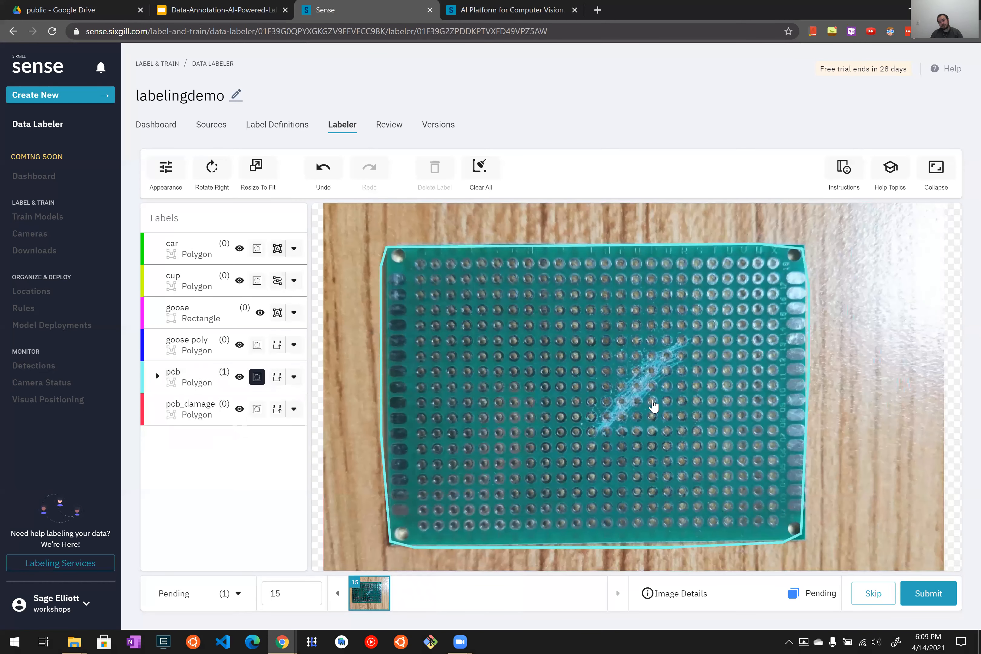
scroll(654, 407, up, 3)
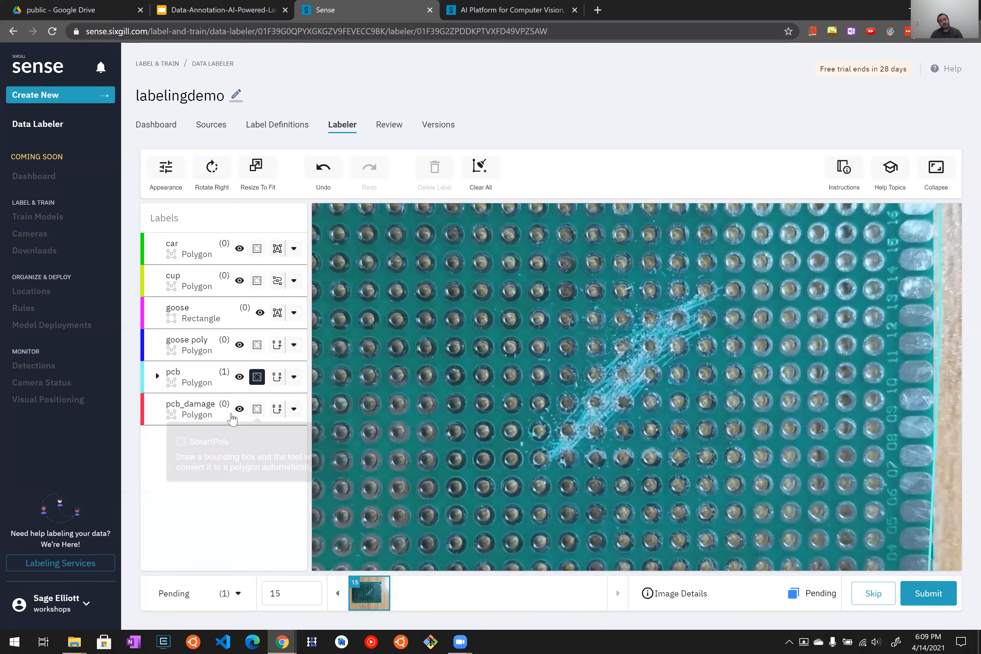
click(206, 406)
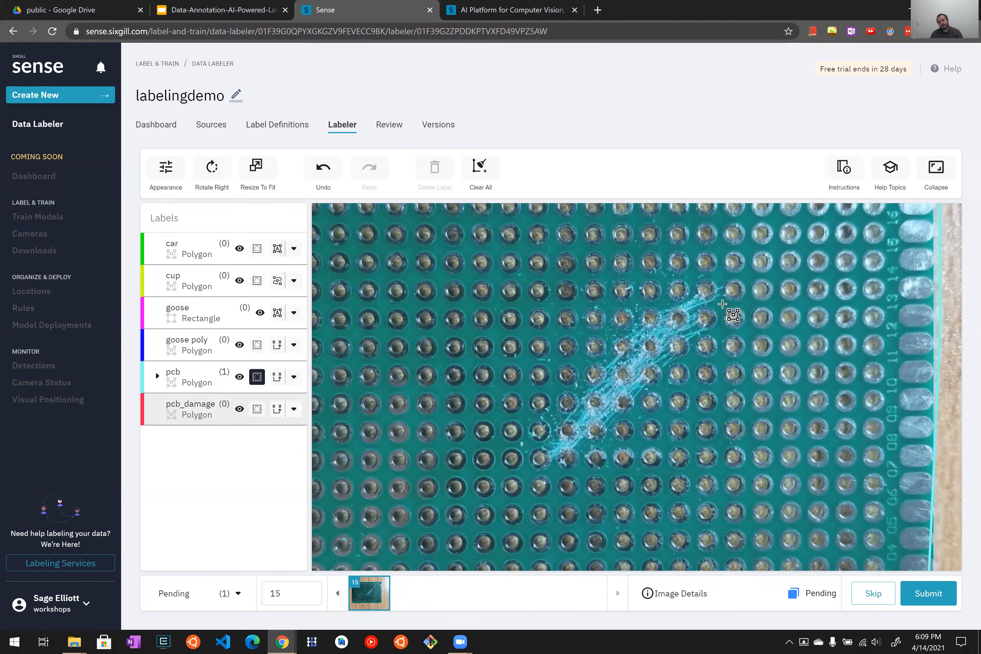
click(720, 299)
click(679, 374)
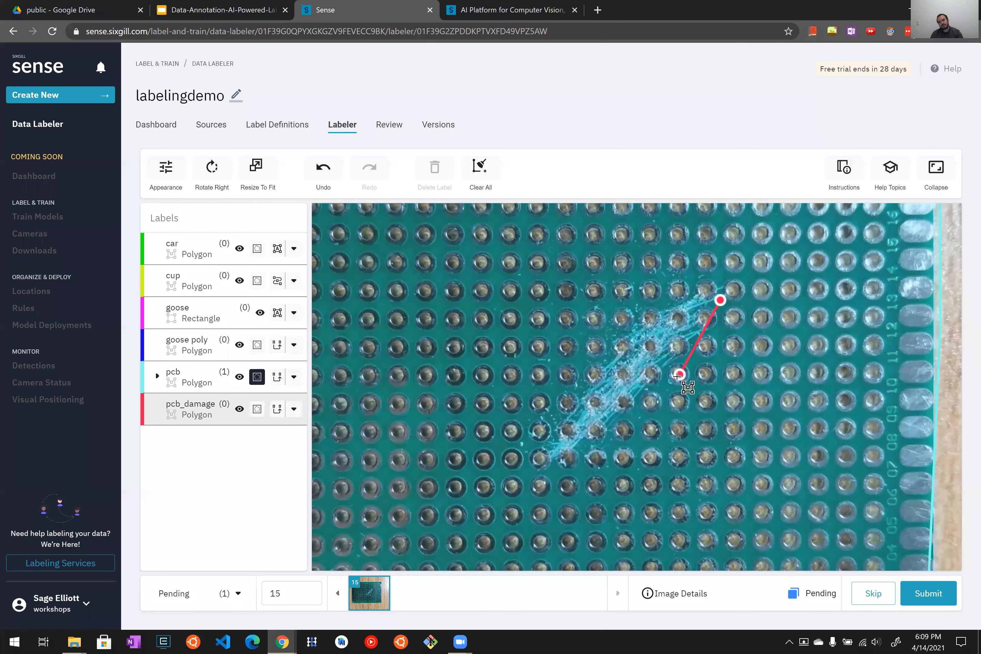
click(650, 399)
click(604, 441)
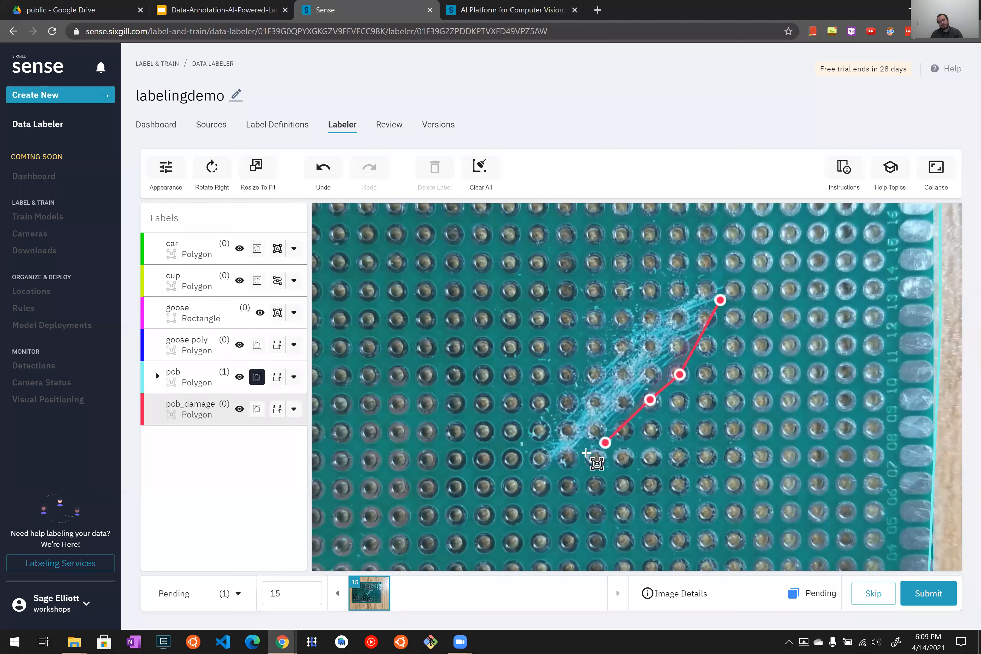
click(559, 463)
click(541, 464)
click(547, 443)
click(567, 406)
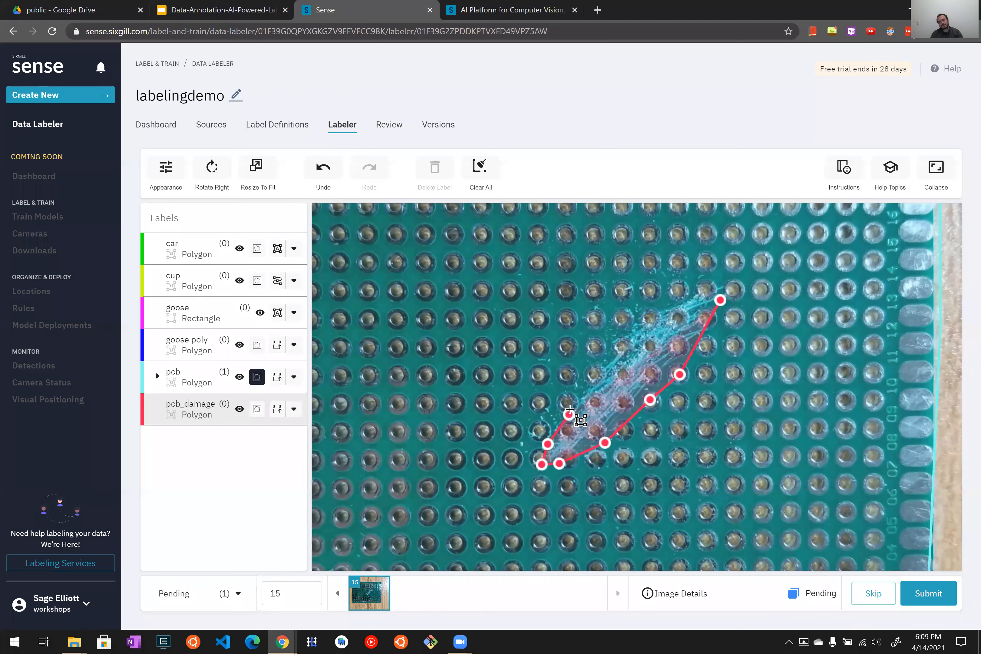
click(590, 375)
click(603, 363)
click(619, 342)
click(647, 314)
click(694, 304)
click(678, 290)
click(706, 281)
click(719, 298)
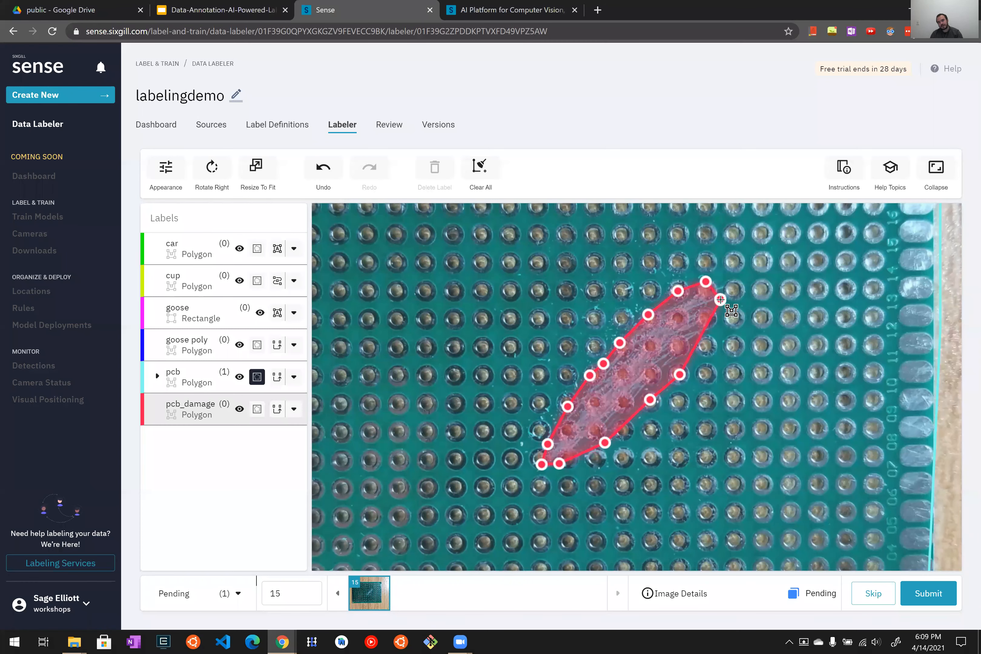
Step: Tighten two points on the lower edge of the pcb_damage polygon around the scratch and submit image 15
click(670, 374)
drag(650, 399, 648, 391)
scroll(696, 417, down, 3)
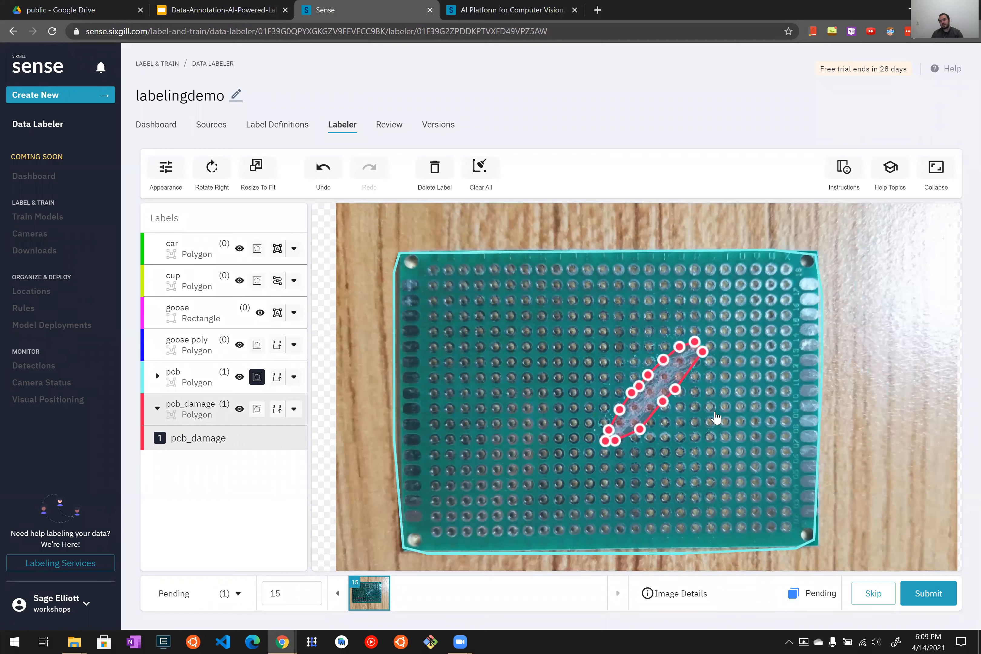
click(716, 418)
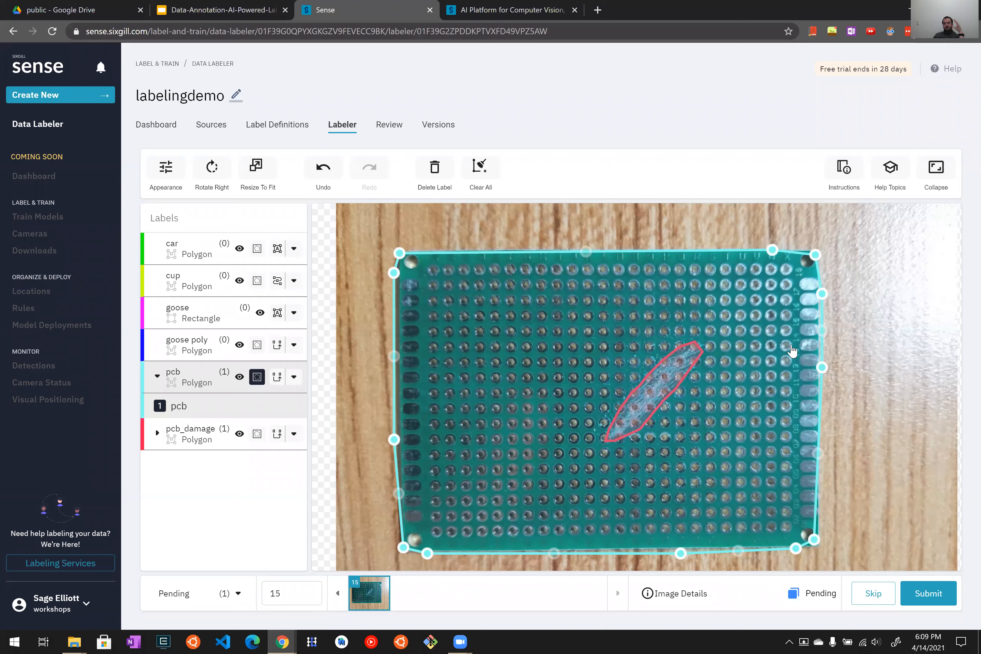
click(927, 593)
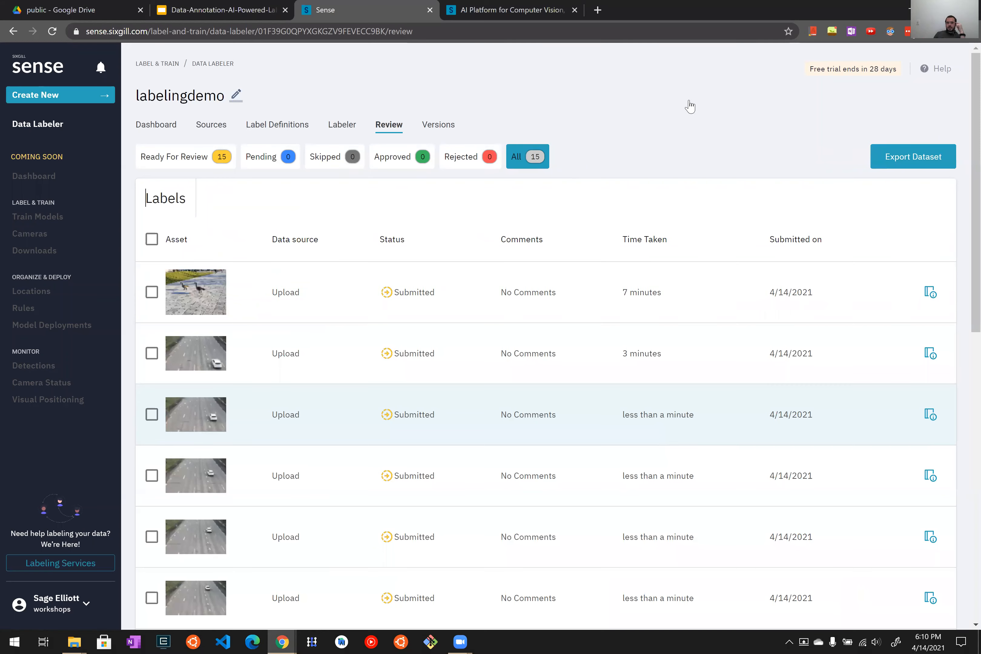
Step: Look through the review list and filter the Labeler to show only the Submitted images
scroll(512, 280, down, 6)
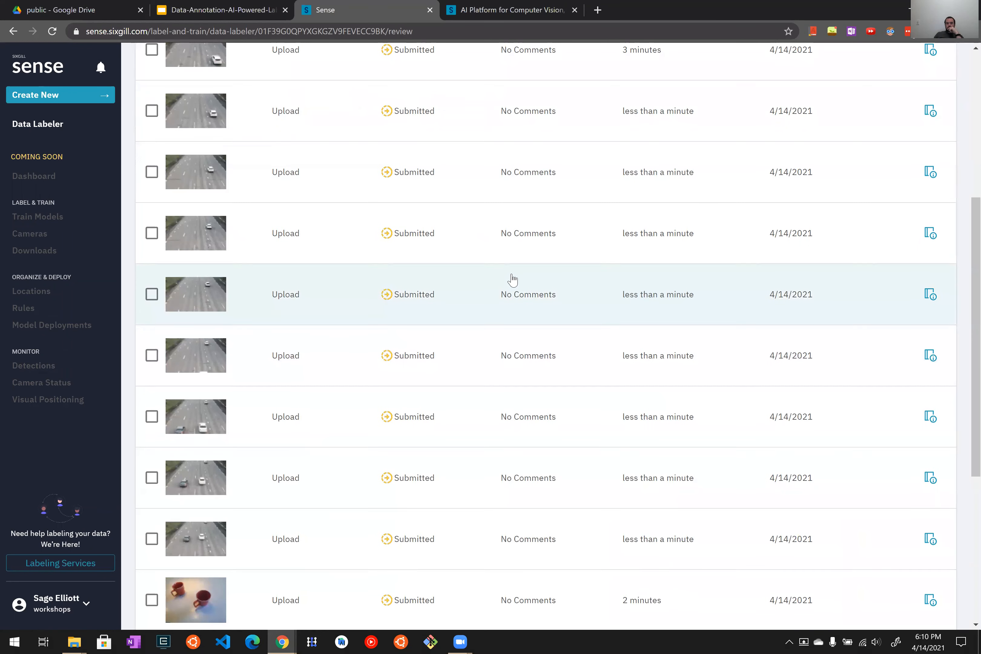
scroll(512, 280, down, 4)
scroll(512, 278, up, 12)
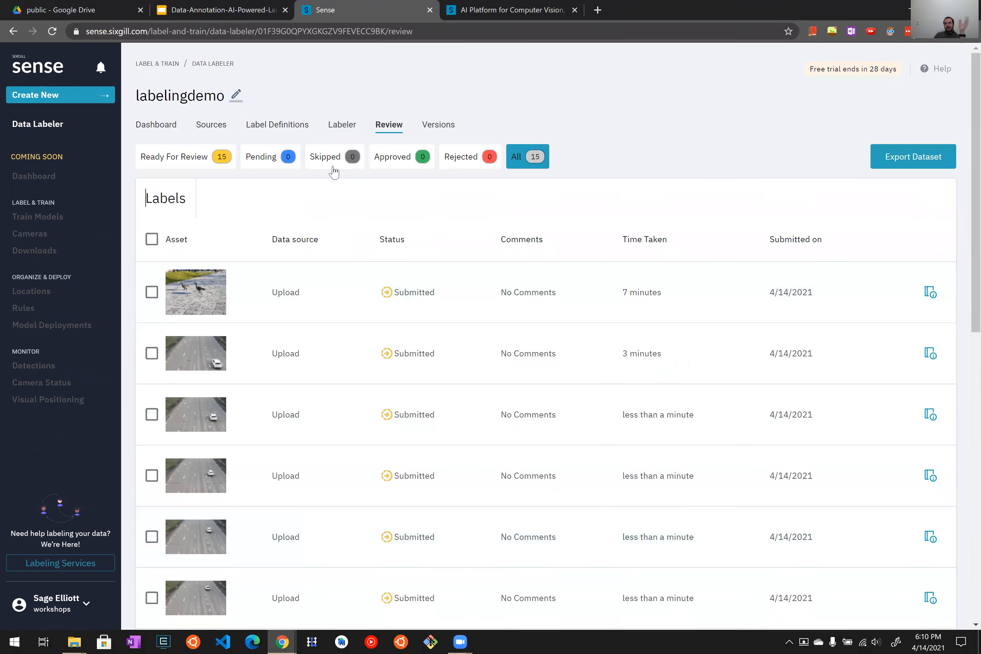
click(342, 125)
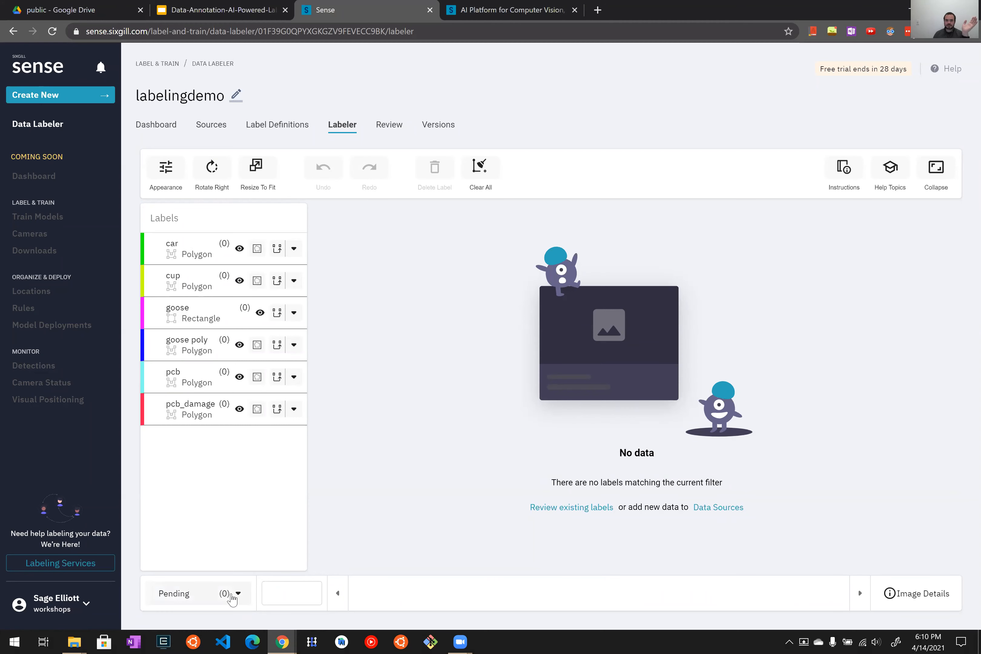
click(220, 594)
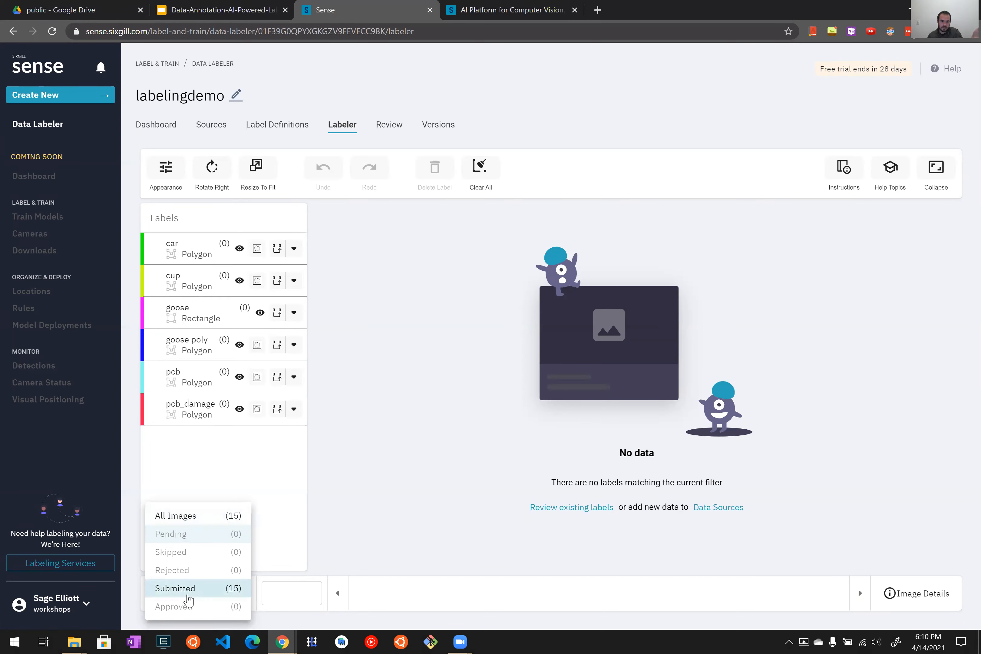
click(189, 592)
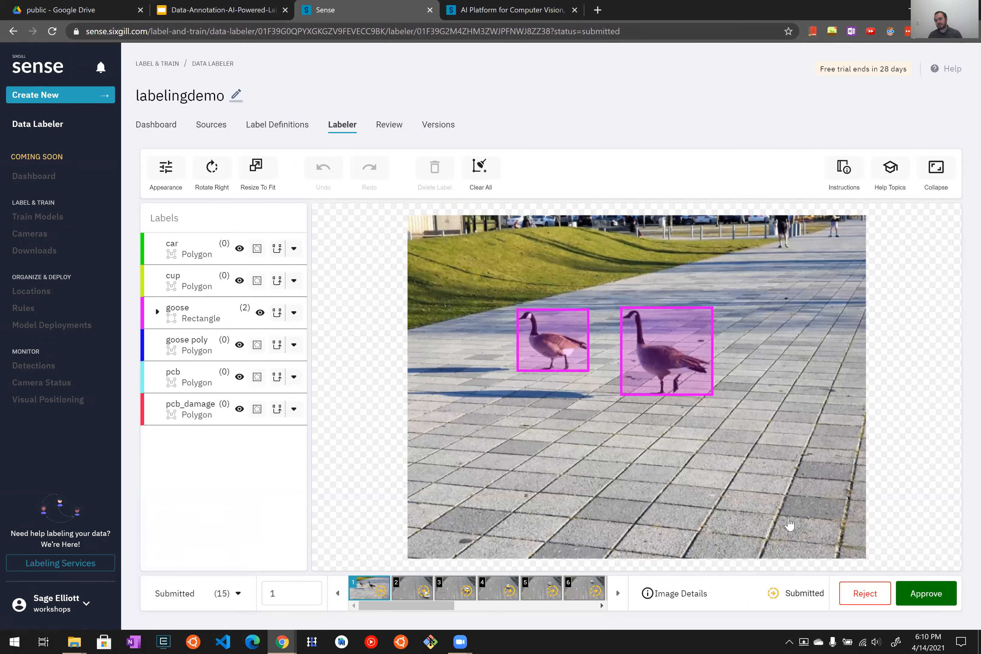
Step: Approve images 1 and 2 and check their status in the review list
click(912, 598)
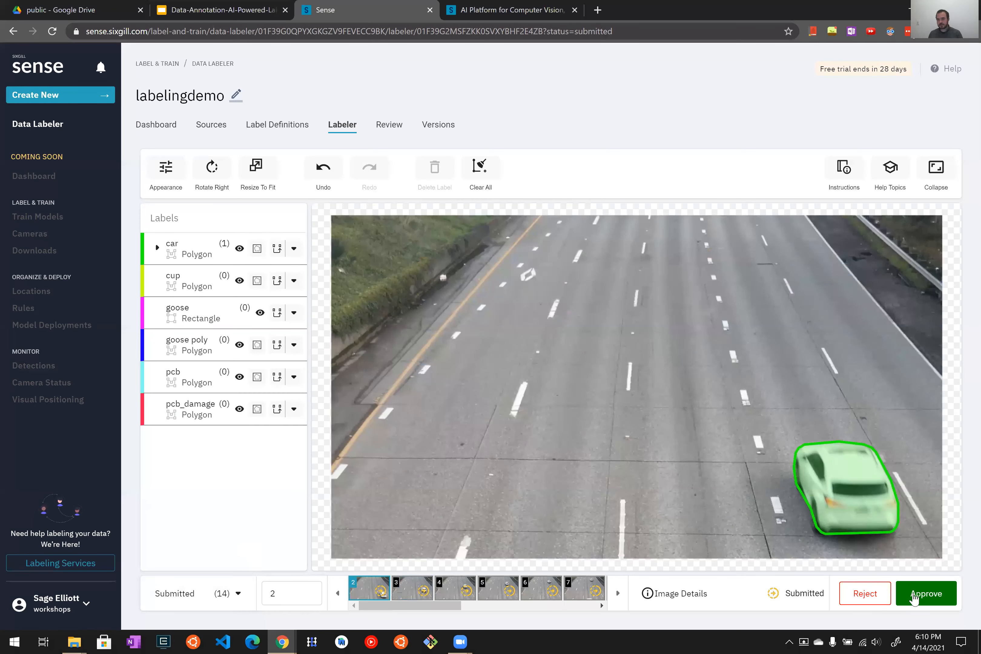
click(913, 598)
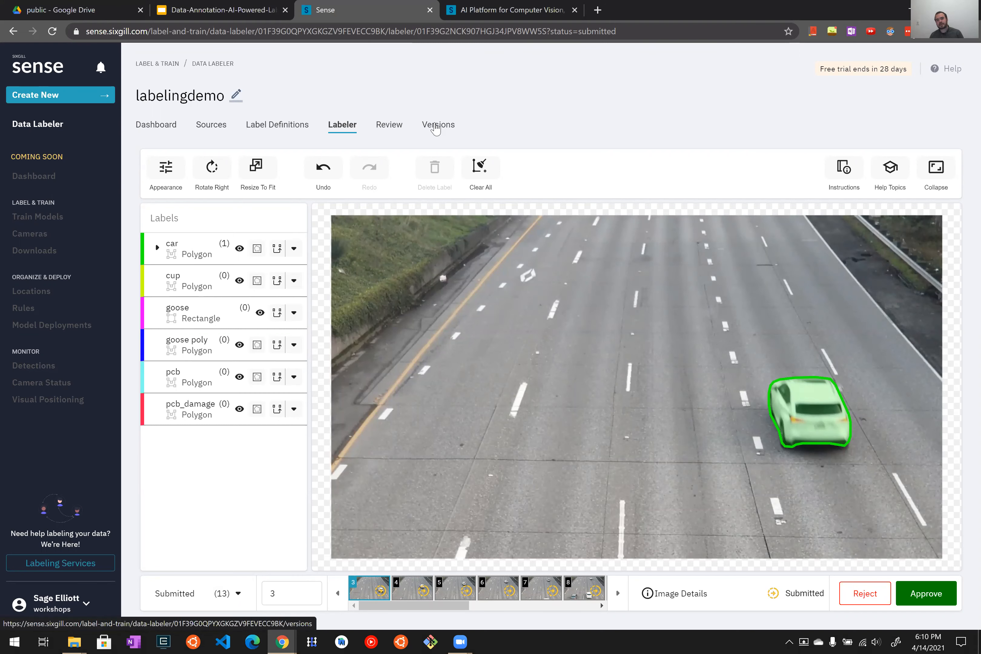
click(388, 126)
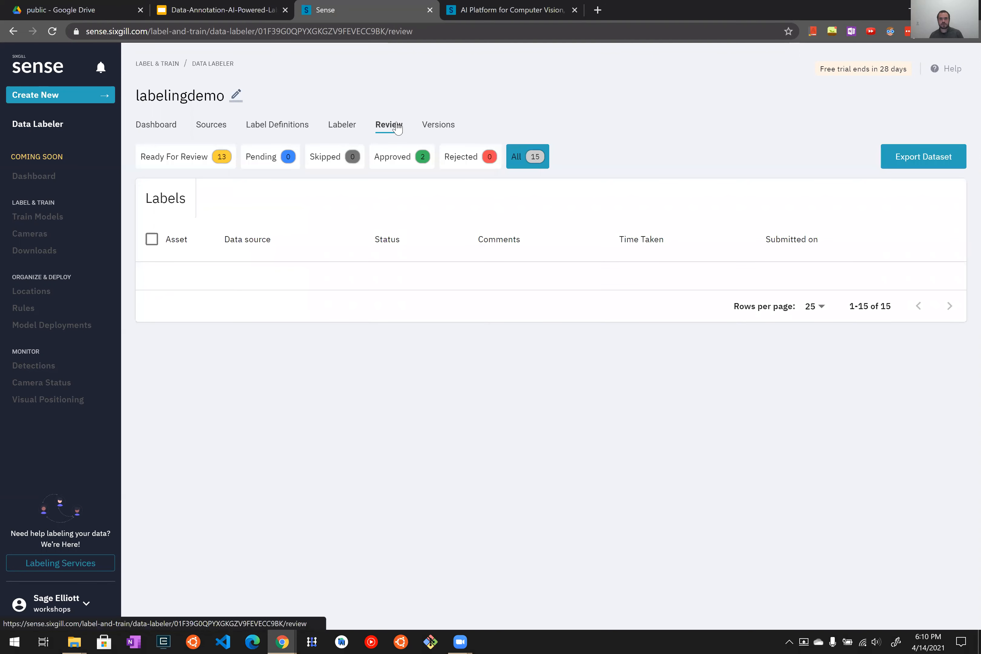
scroll(409, 284, down, 10)
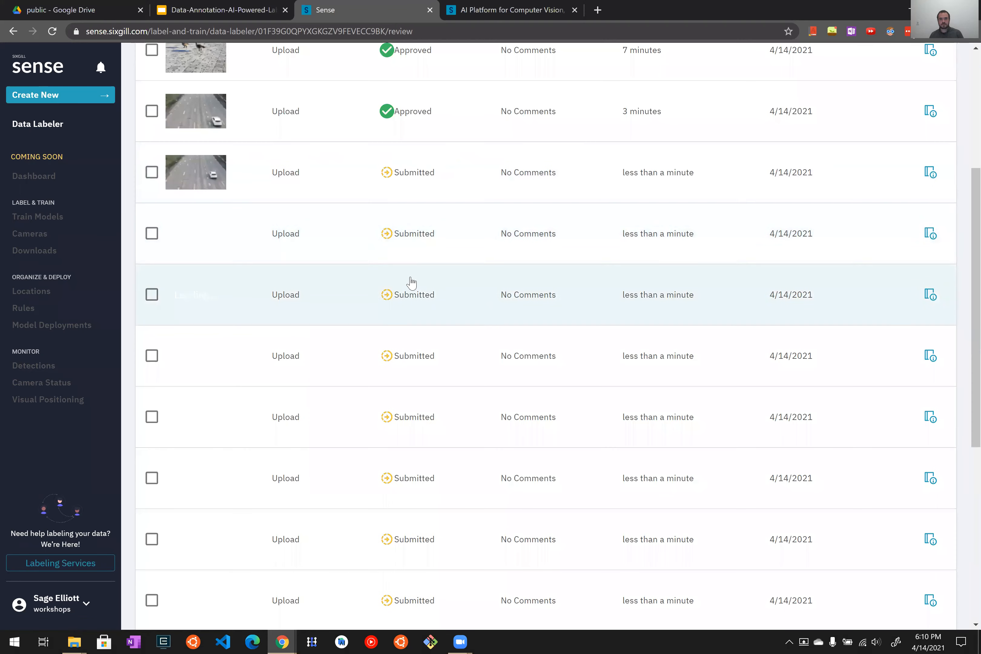
scroll(413, 282, up, 10)
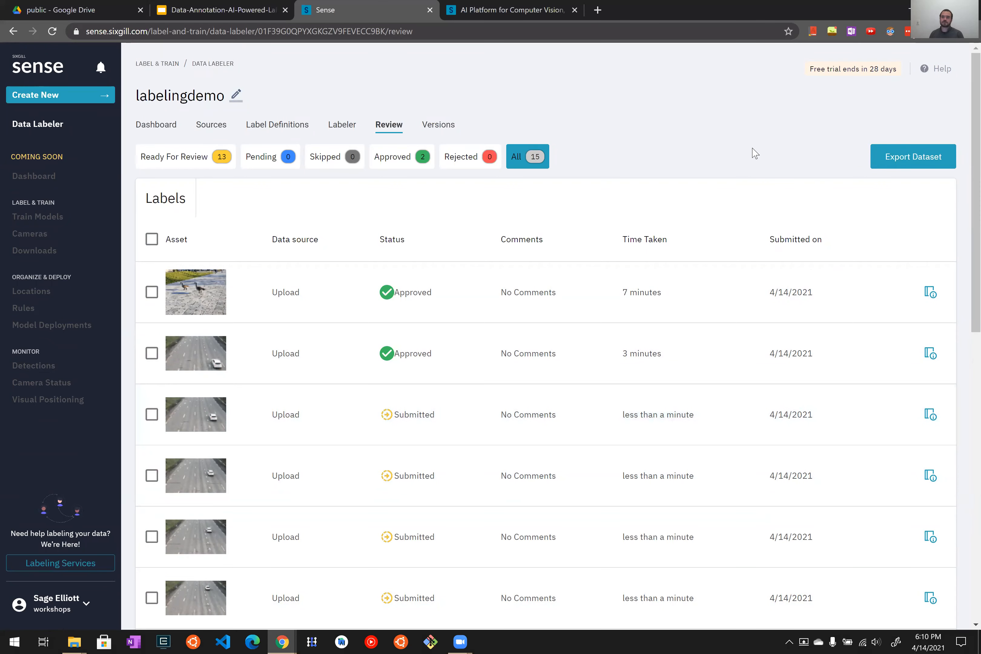
Step: Open the dataset export options and look over the available export formats
click(904, 168)
scroll(326, 283, down, 2)
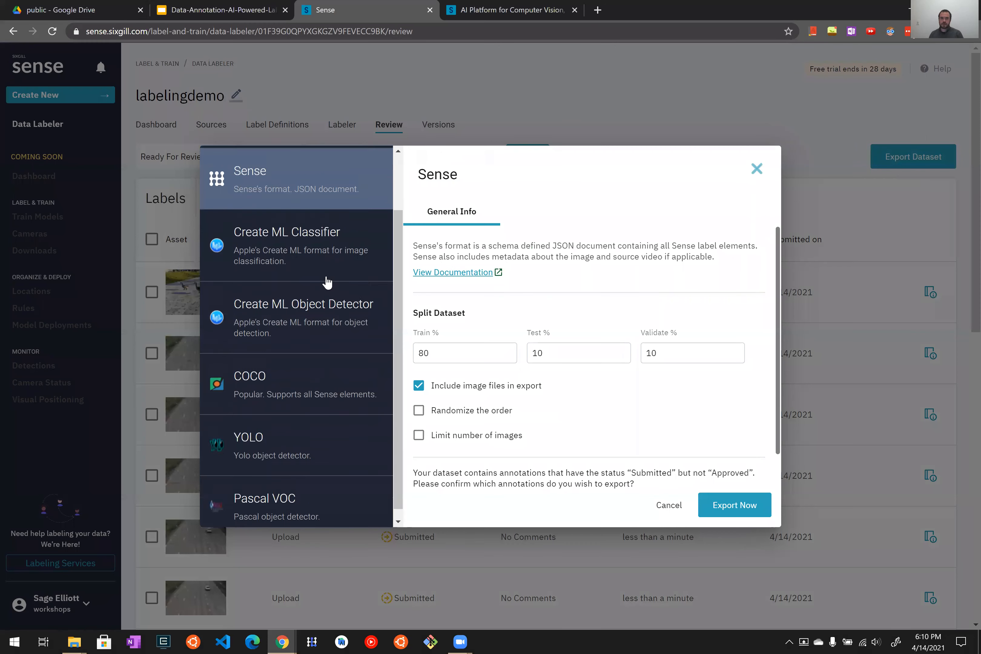
scroll(331, 282, up, 2)
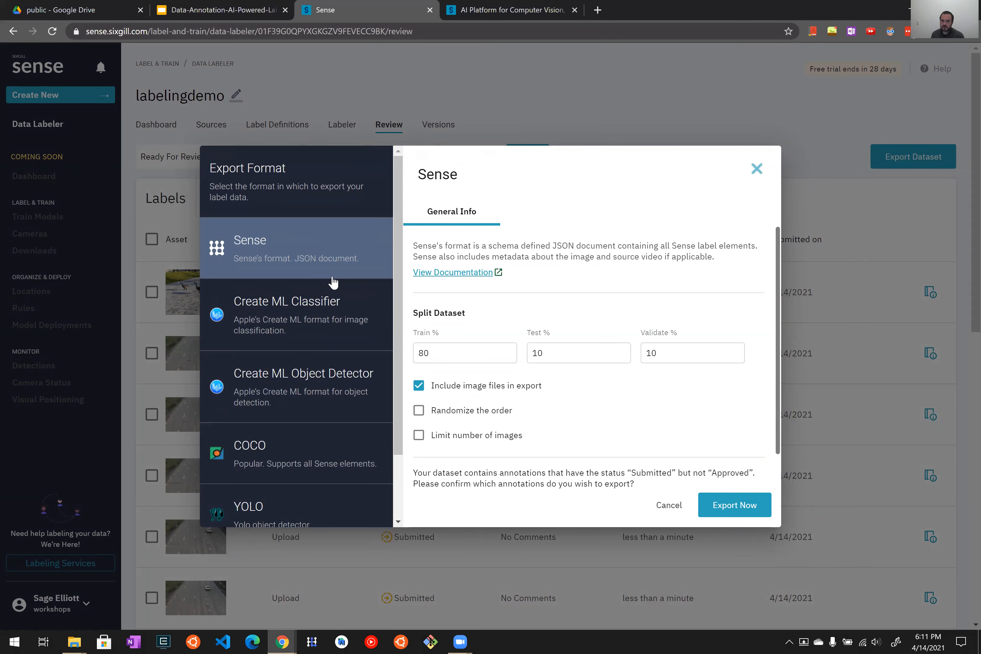
Step: Examine the COCO, Create ML, YOLO and Pascal VOC export formats and return to the Sense format
click(314, 433)
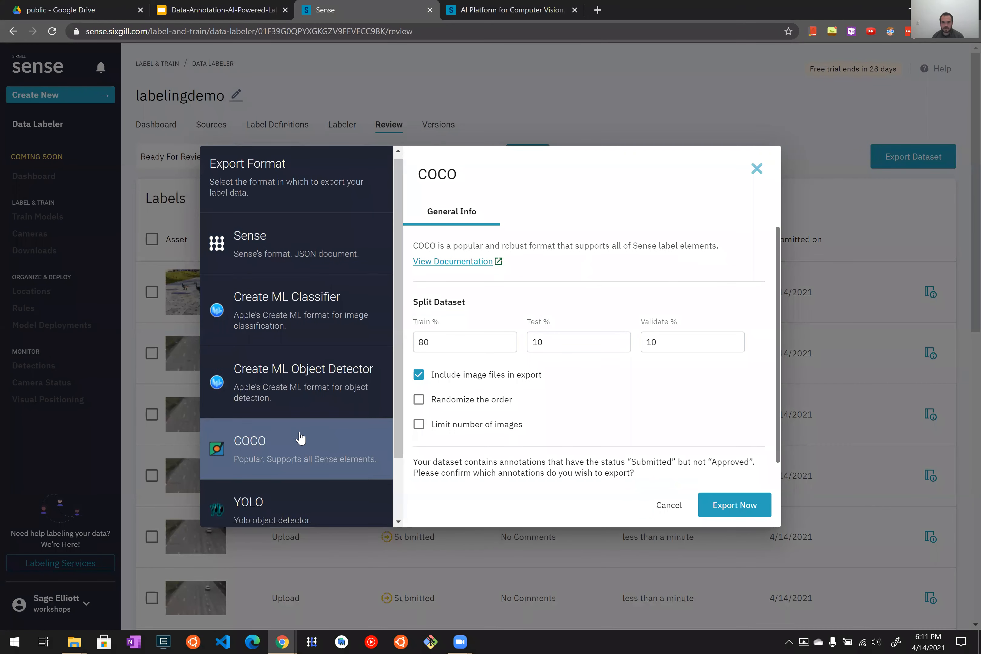
scroll(300, 437, down, 1)
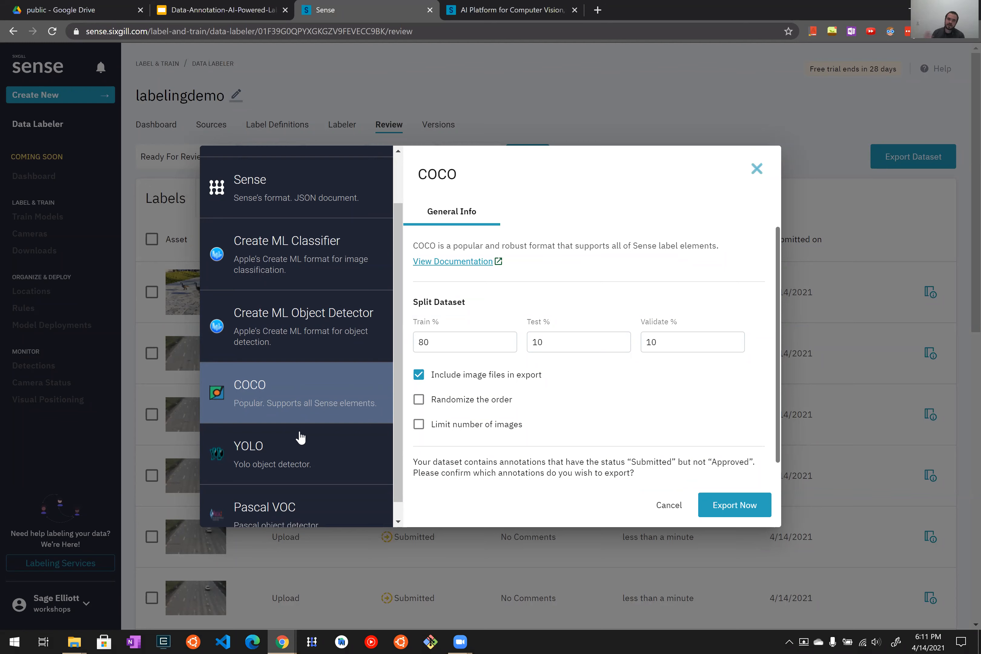
scroll(304, 410, up, 1)
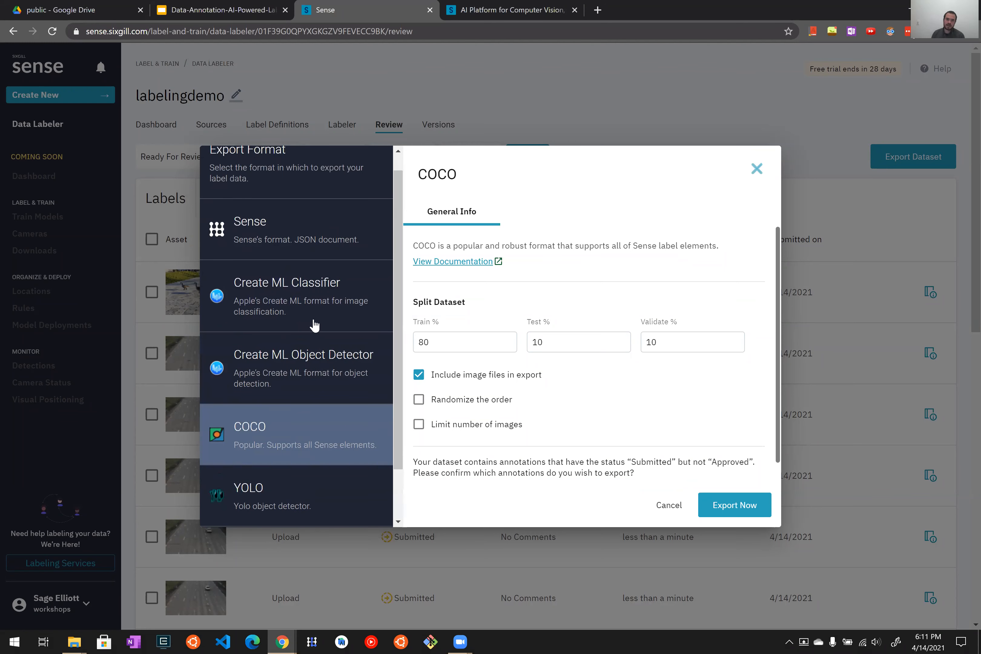
click(317, 311)
click(302, 379)
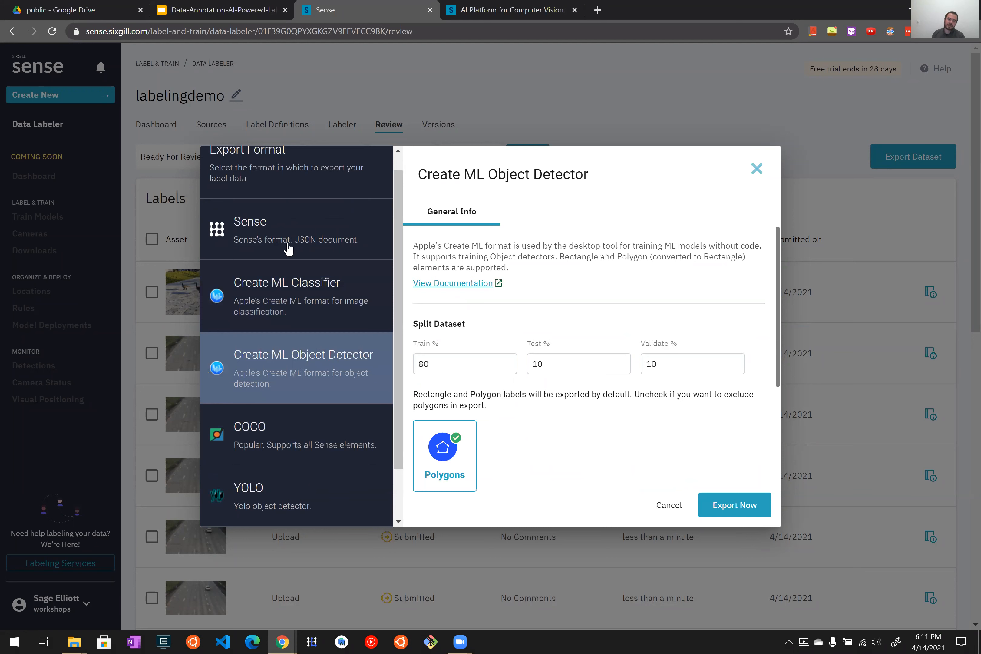
click(288, 248)
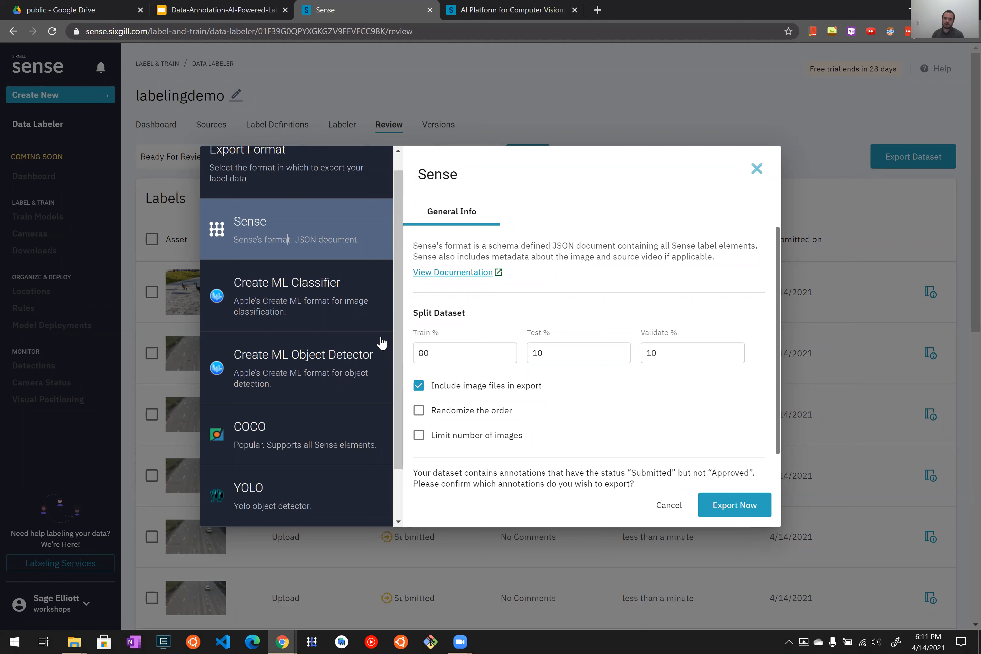
scroll(379, 344, down, 2)
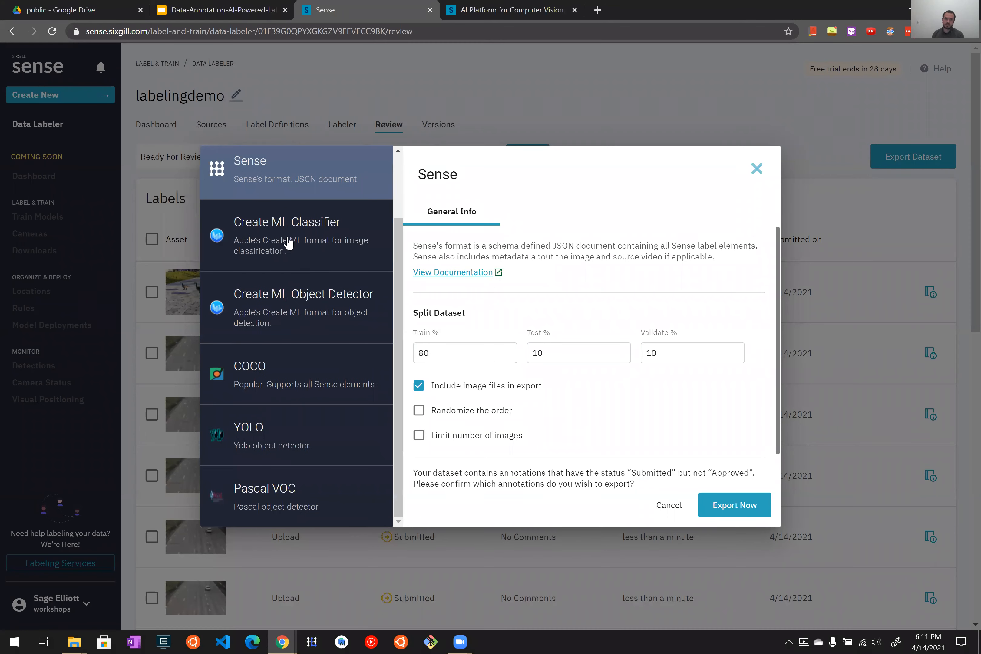
click(306, 428)
click(322, 508)
scroll(283, 405, up, 2)
click(299, 267)
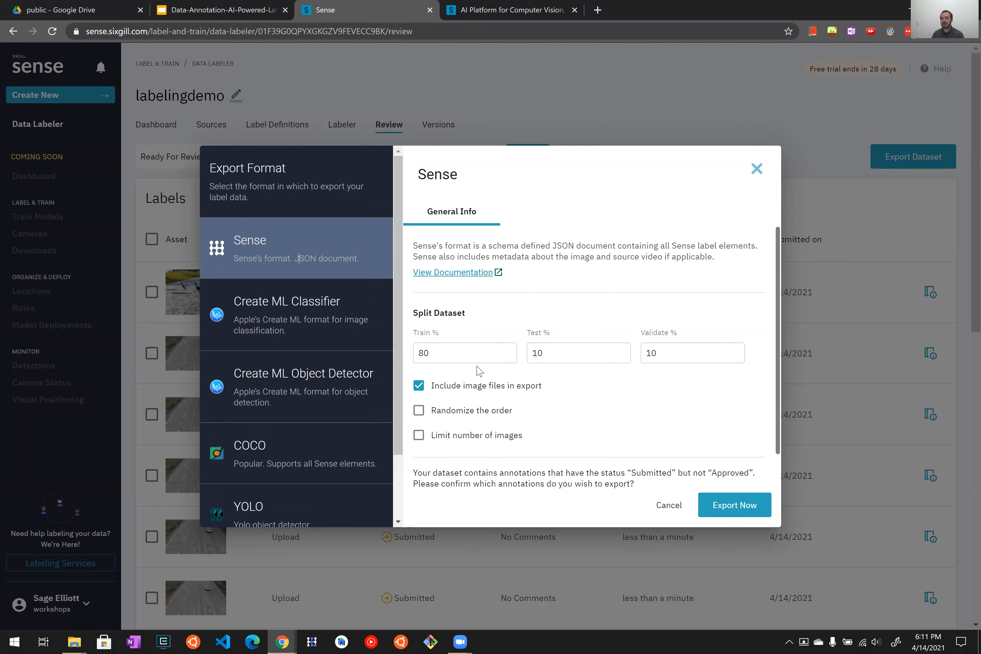
Step: Check the train, test and validate split fields and include Submitted annotations in the Sense export
scroll(473, 350, down, 1)
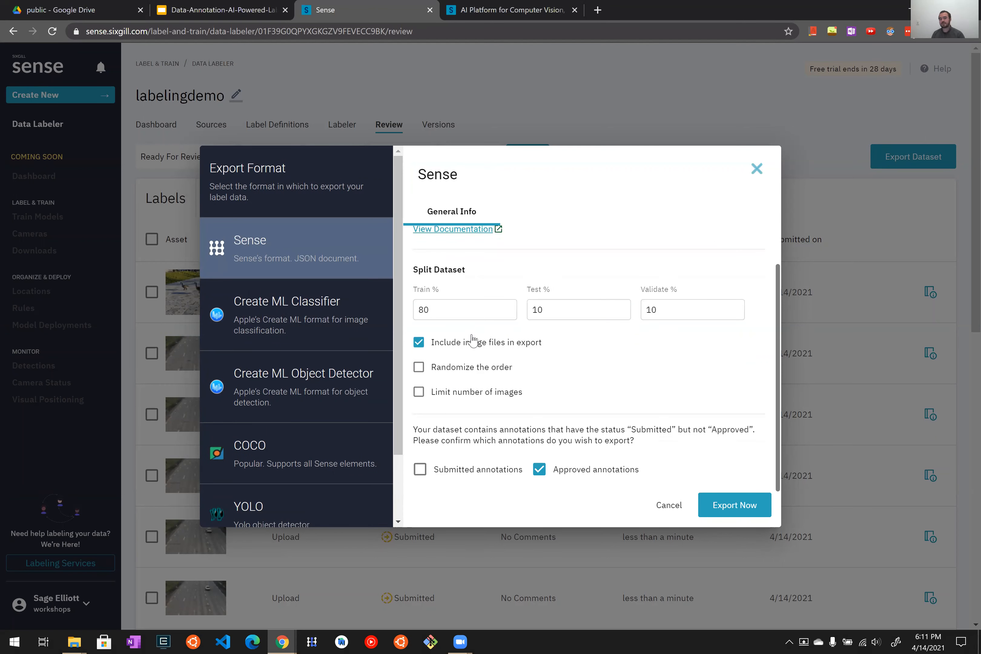
click(476, 310)
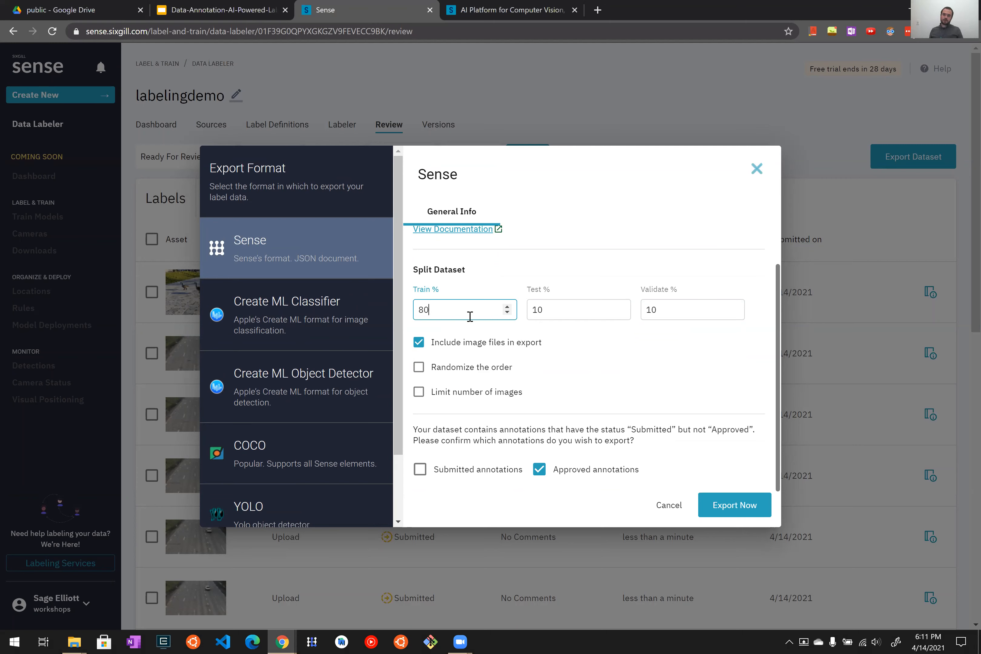
click(564, 309)
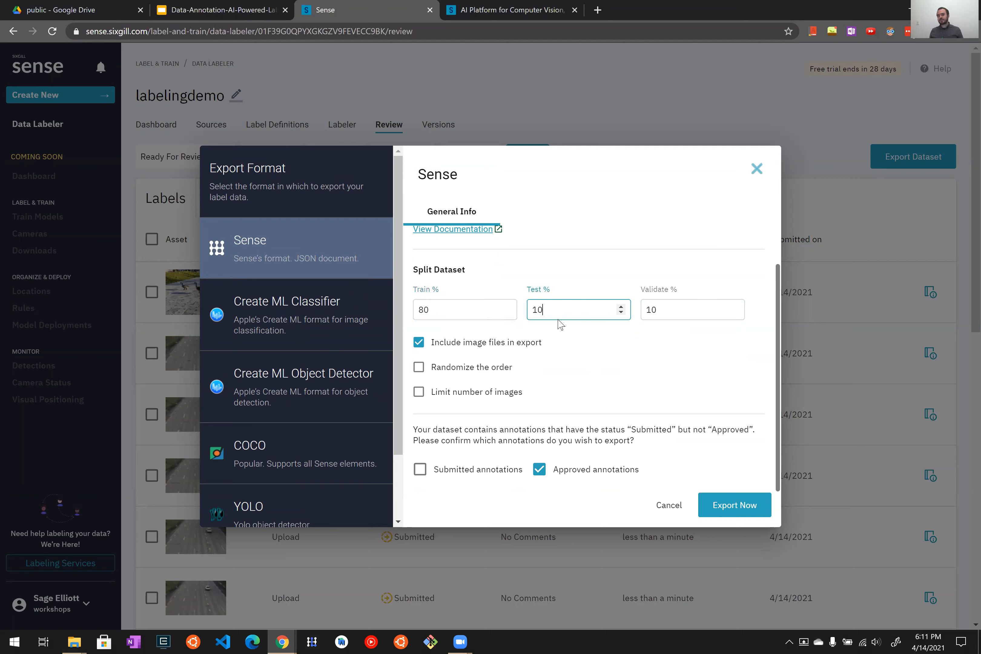
click(487, 307)
click(565, 309)
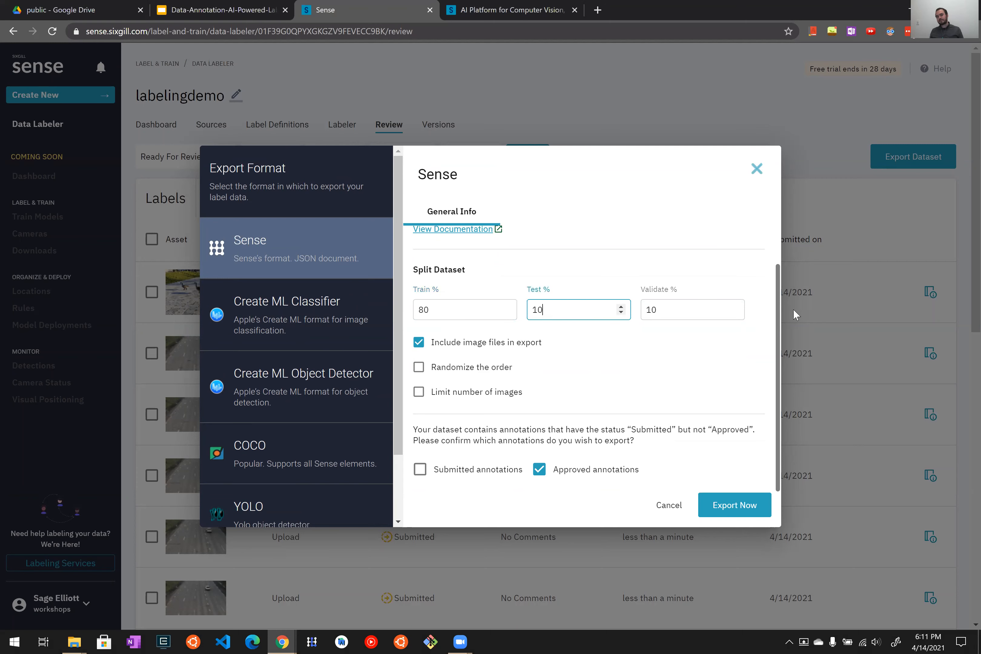
click(716, 309)
click(589, 263)
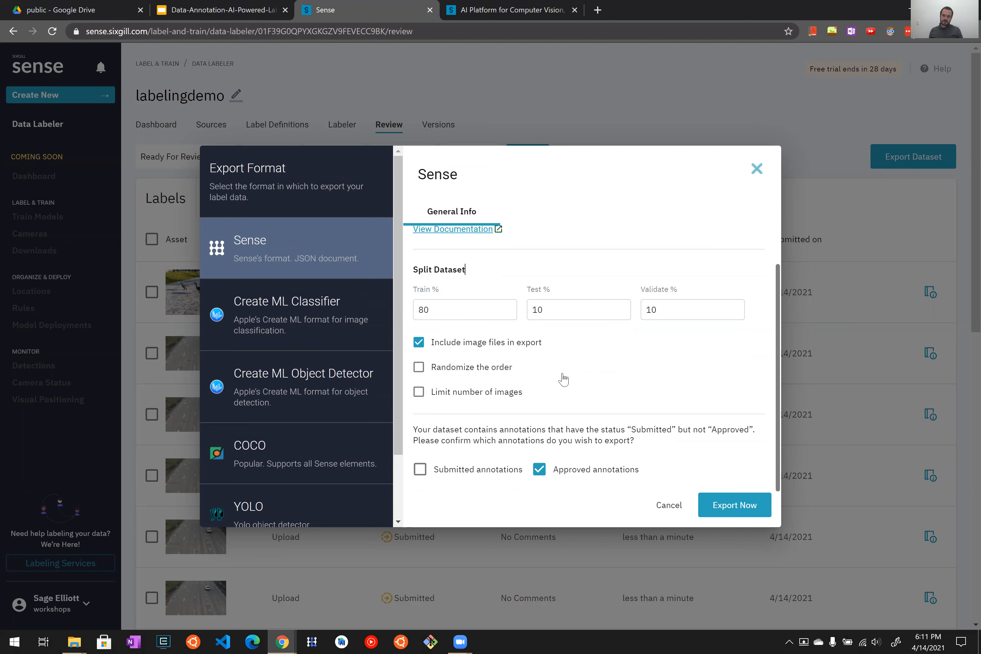
click(481, 471)
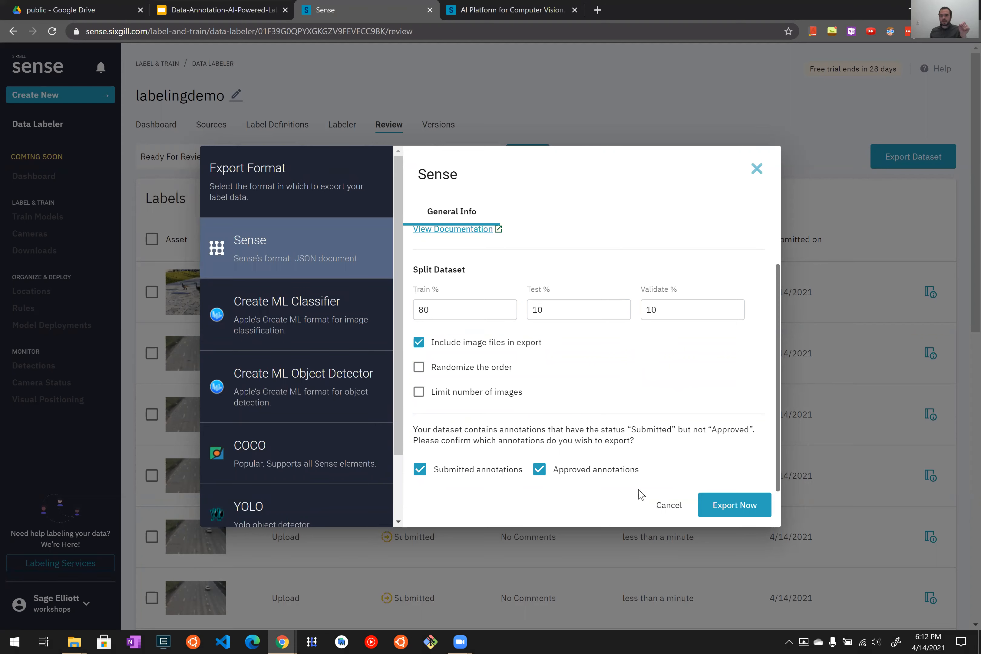
Step: Export the dataset in Sense format and download the finished labelingdemo export from the notifications
click(735, 506)
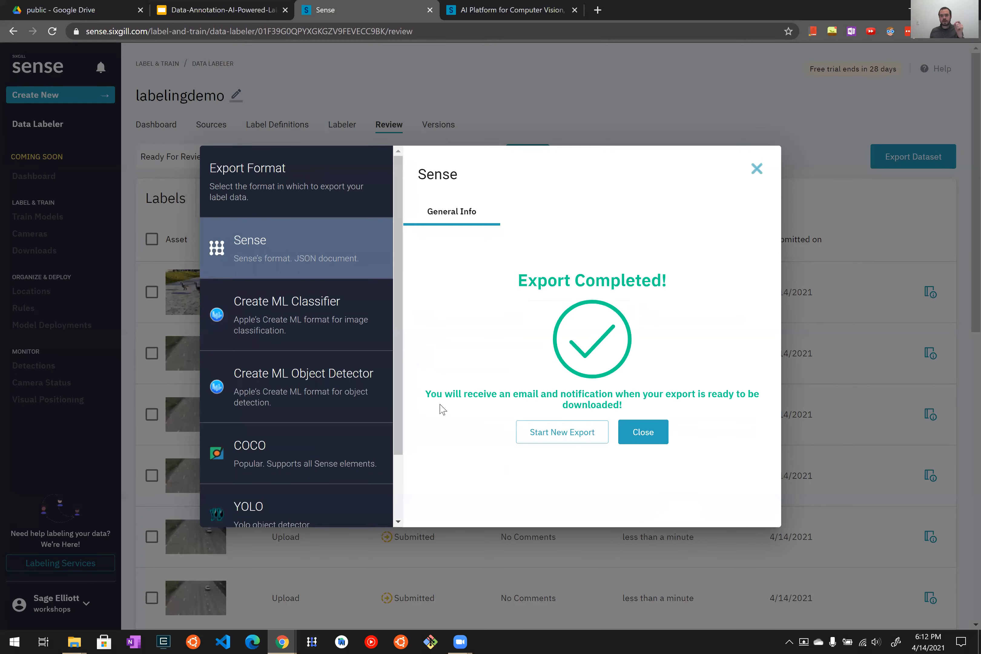
click(652, 435)
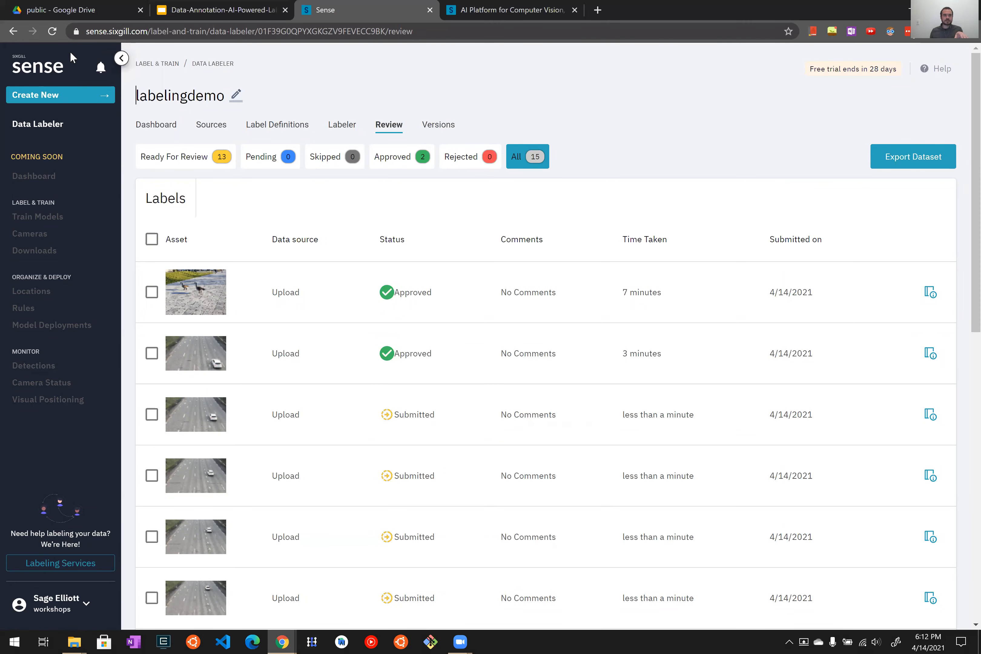
click(53, 33)
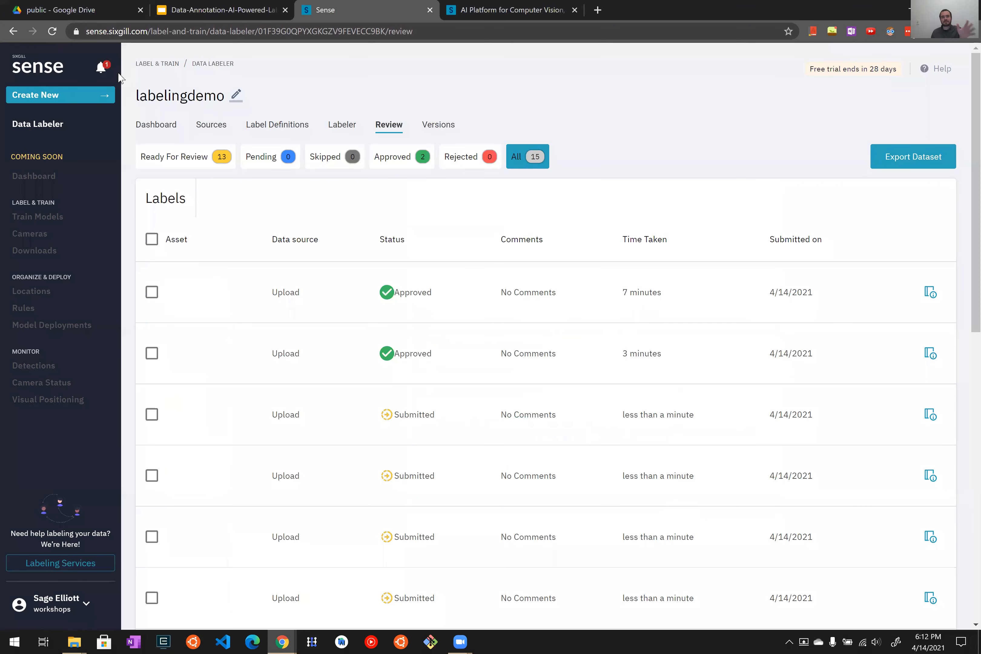
click(102, 69)
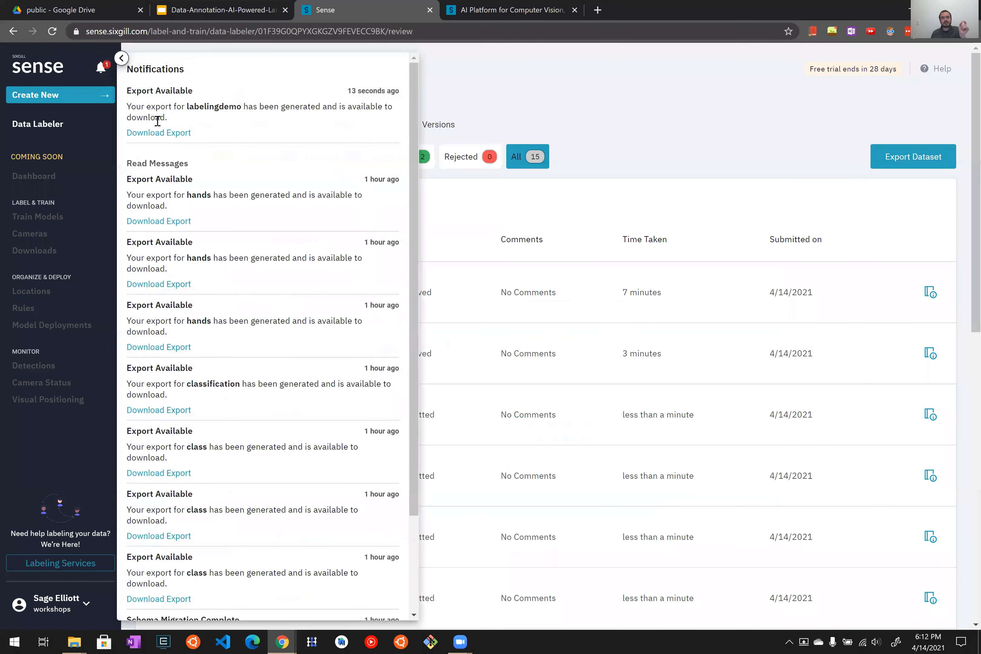
click(155, 132)
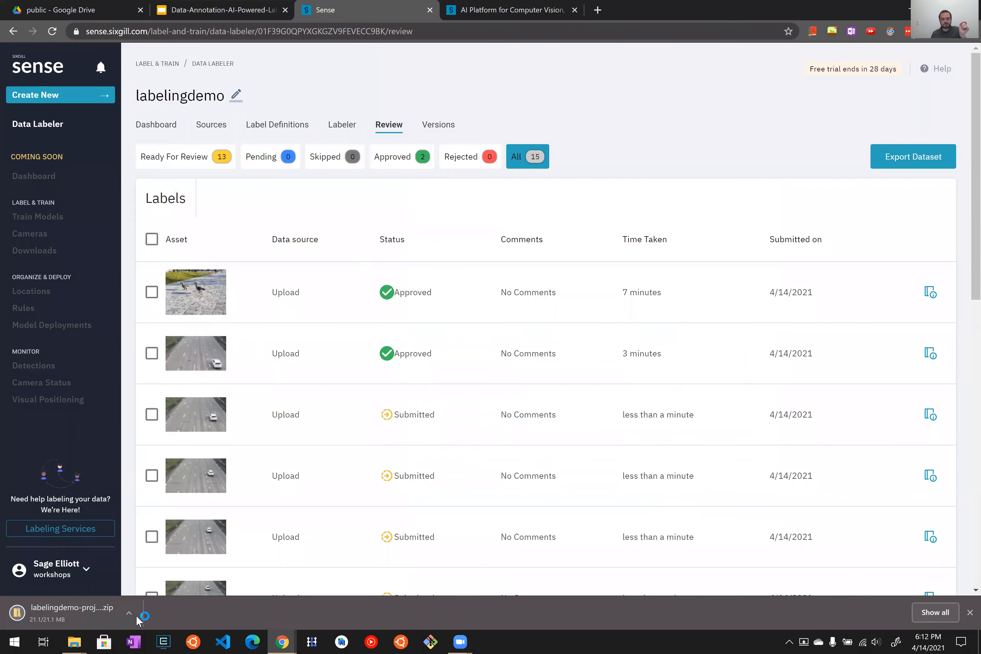
Step: Open the downloaded labelingdemo archive, examine the annotation data in its train JSON file, and return to Sense
click(53, 613)
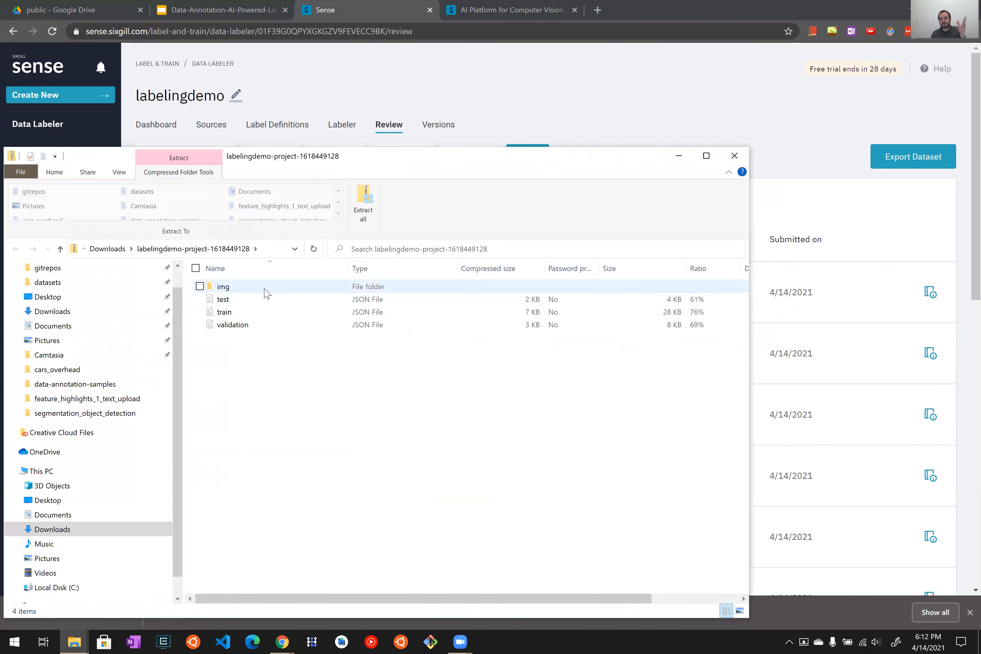
click(256, 315)
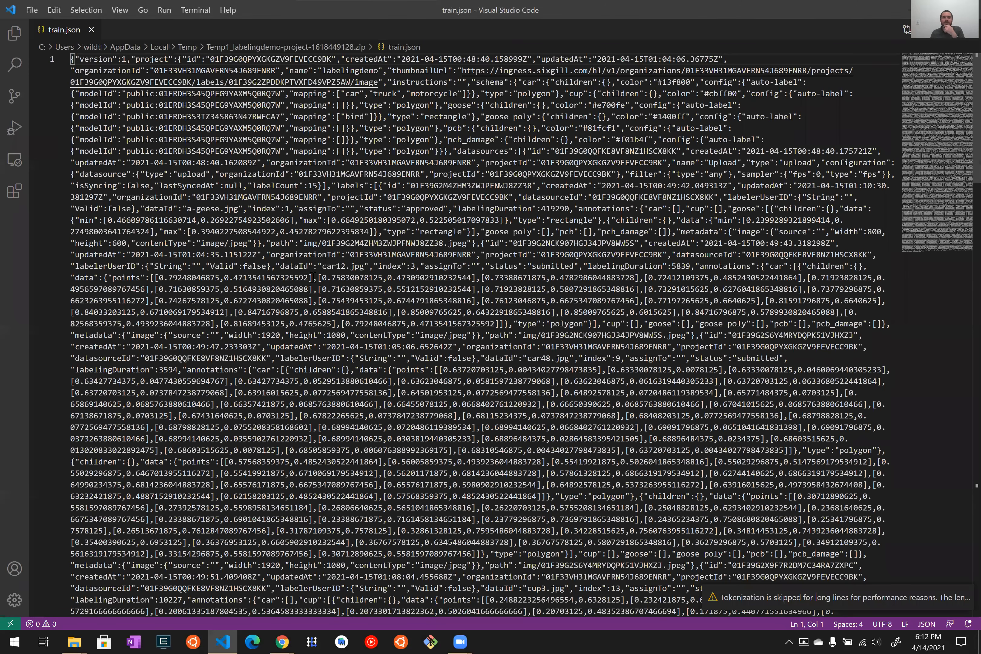
scroll(266, 206, down, 5)
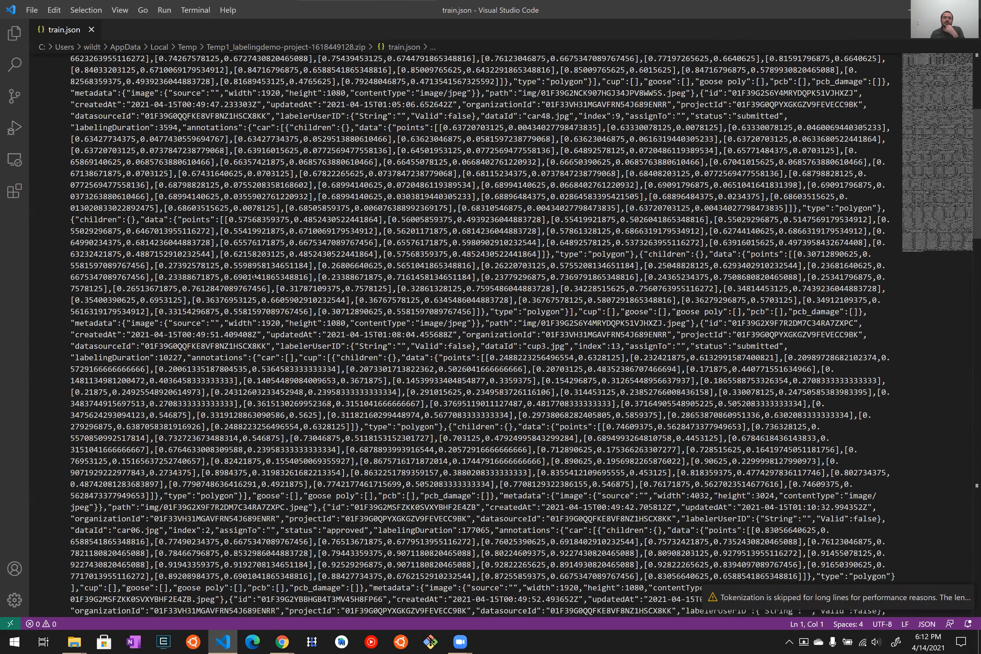
scroll(249, 228, up, 5)
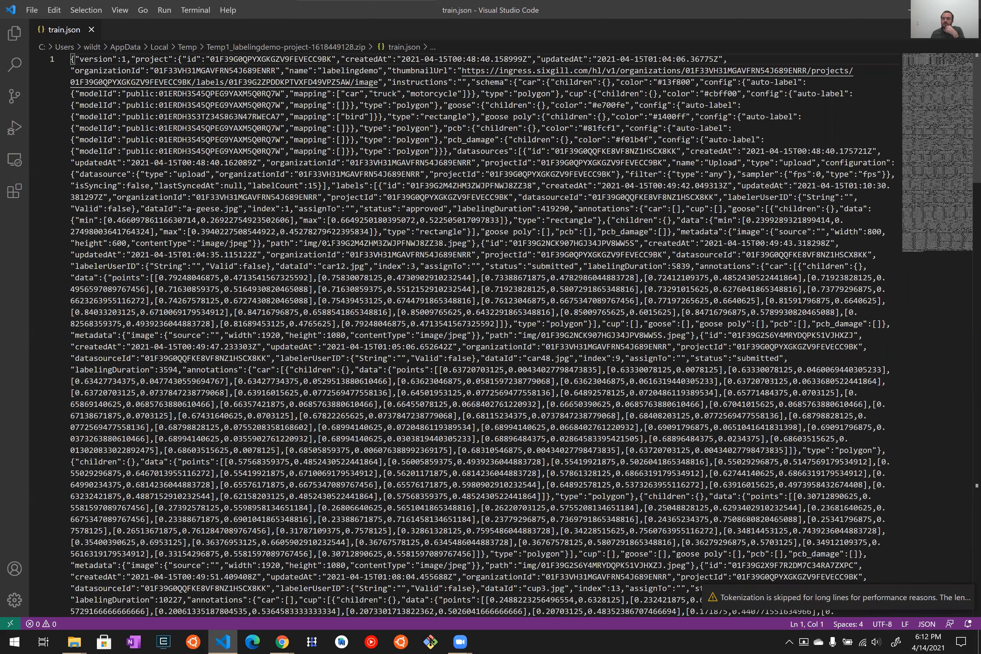
click(498, 174)
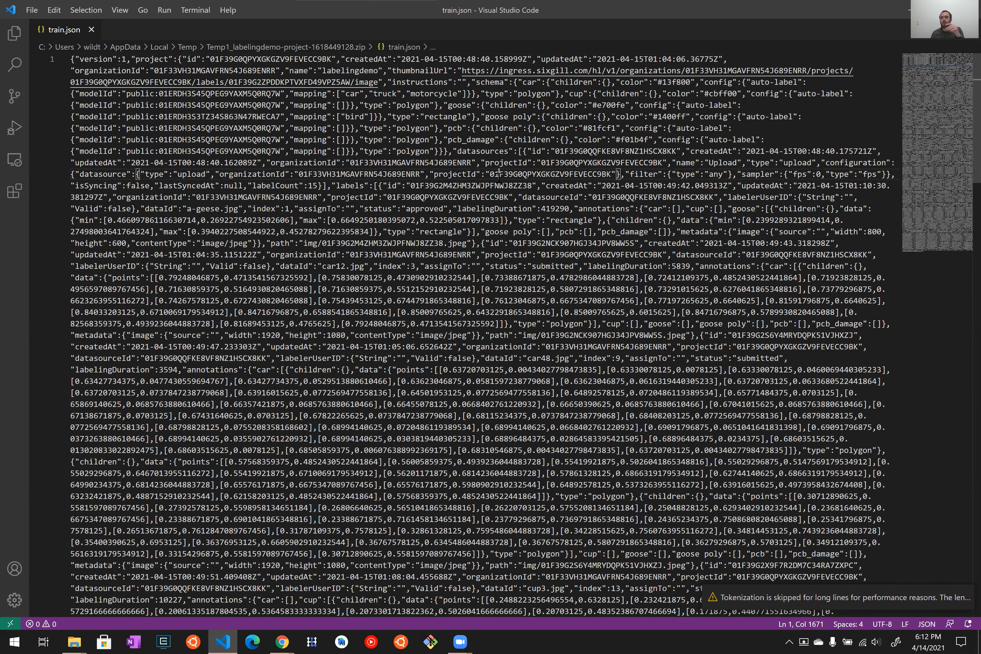
scroll(472, 262, down, 2)
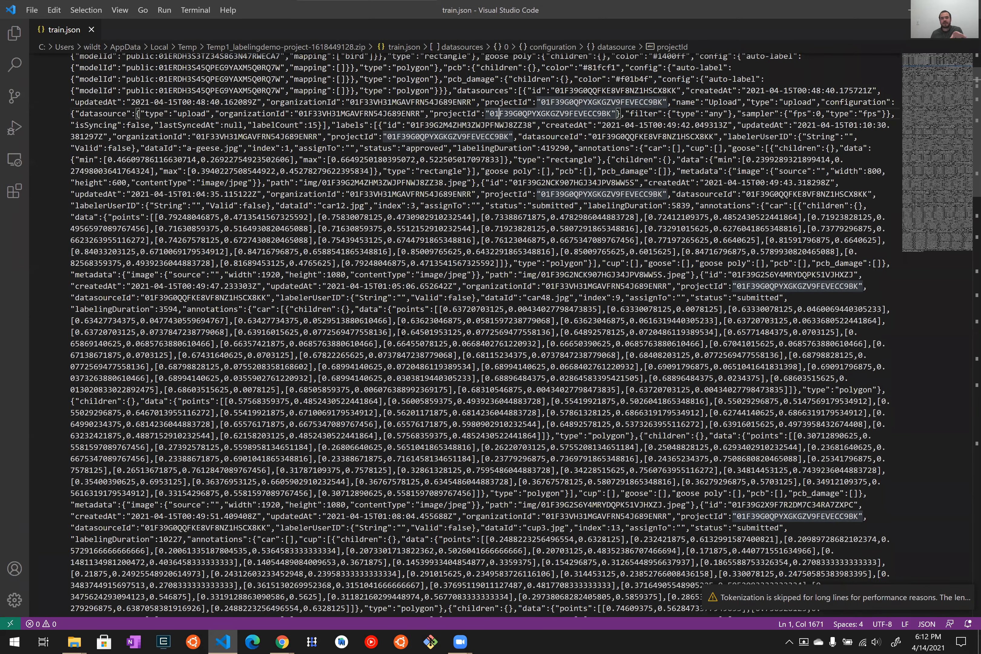
scroll(393, 260, down, 2)
drag(400, 260, 736, 260)
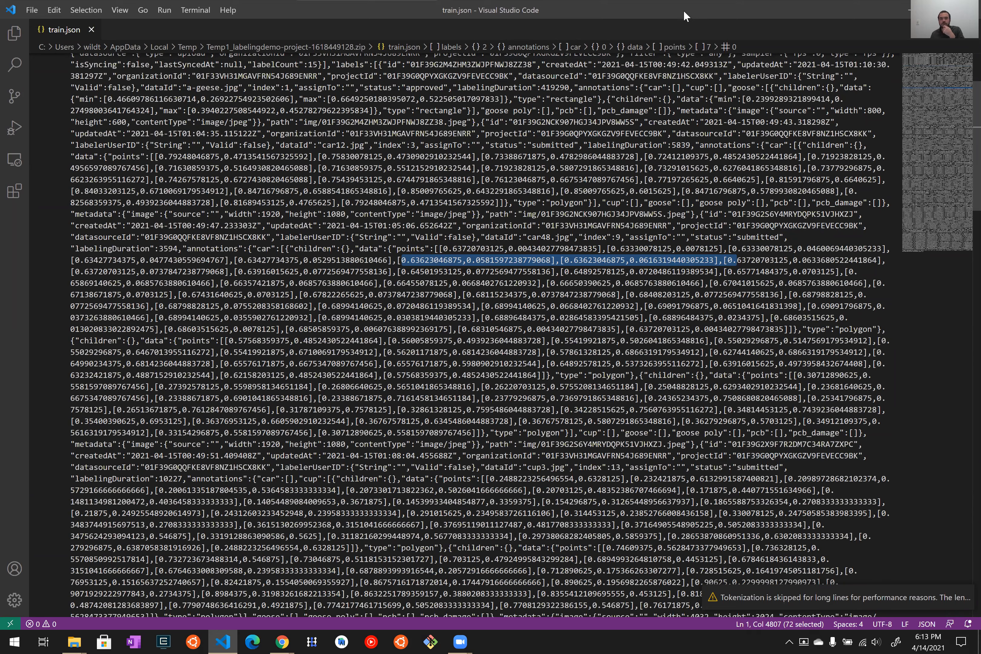
click(937, 11)
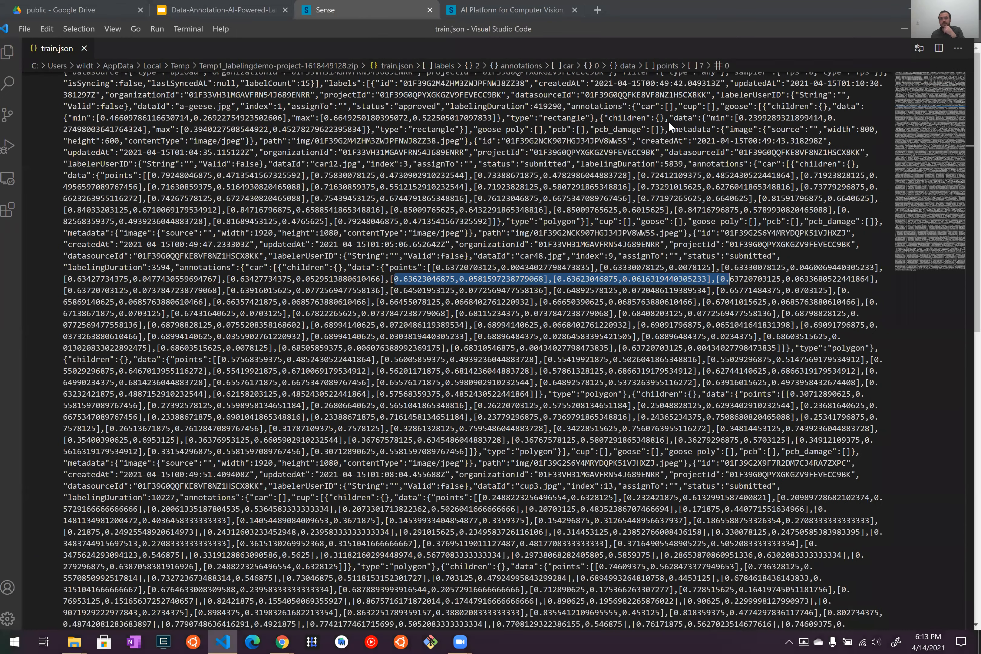
click(368, 13)
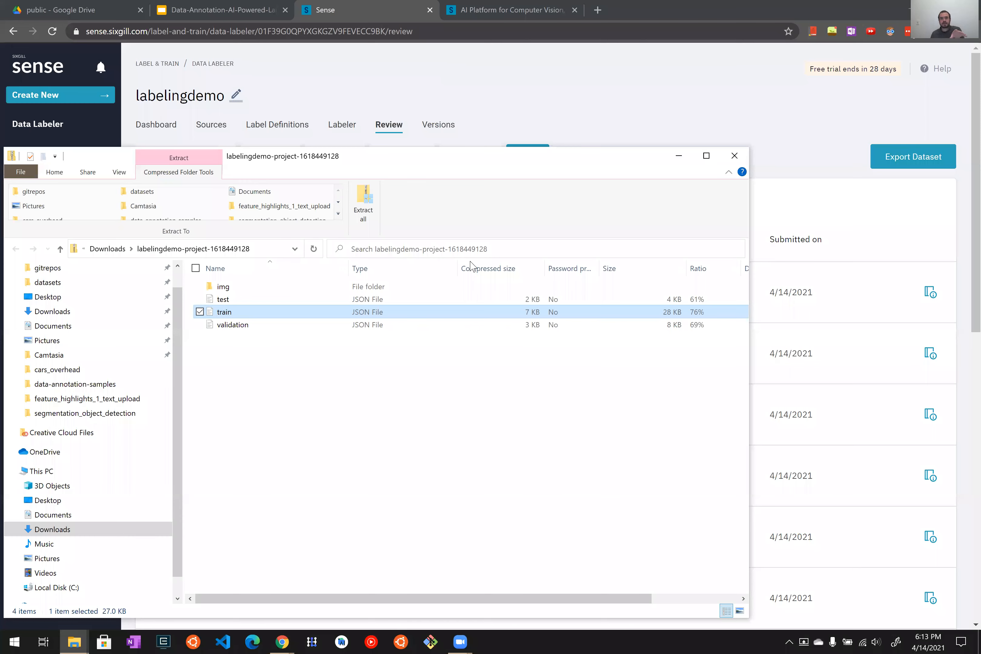
Step: Leave the labelingdemo review list and return to the Data Labeler dataset overview
scroll(477, 393, down, 3)
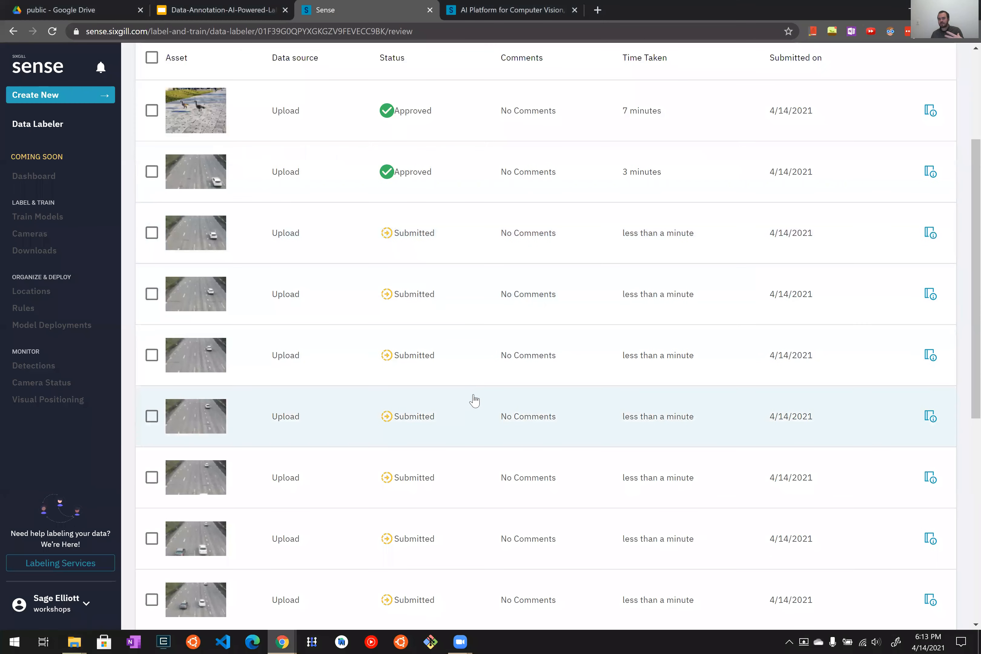
scroll(477, 396, down, 6)
scroll(476, 396, up, 9)
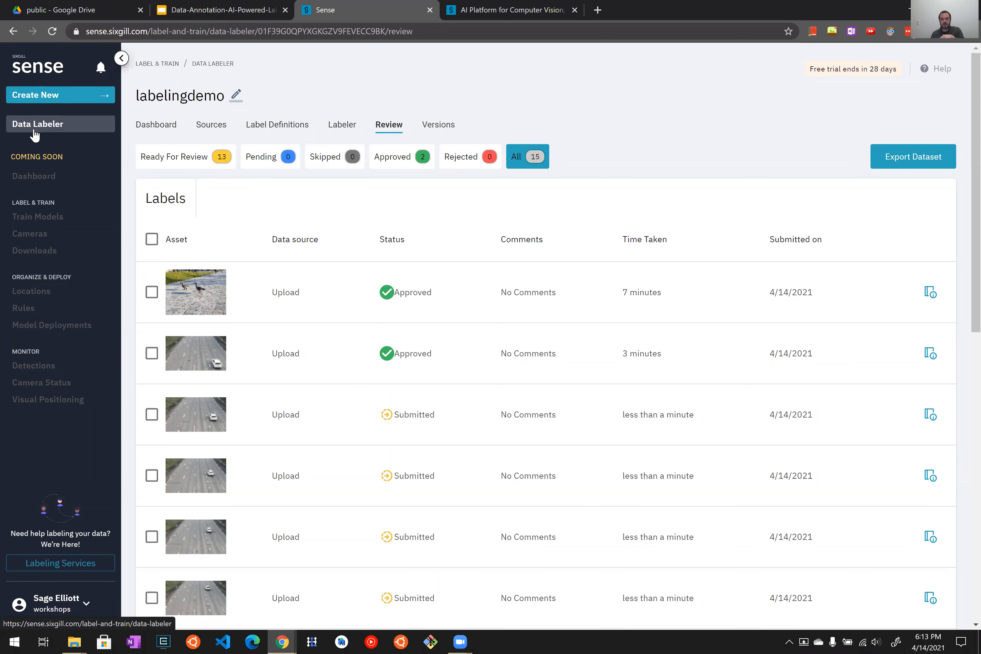
click(63, 125)
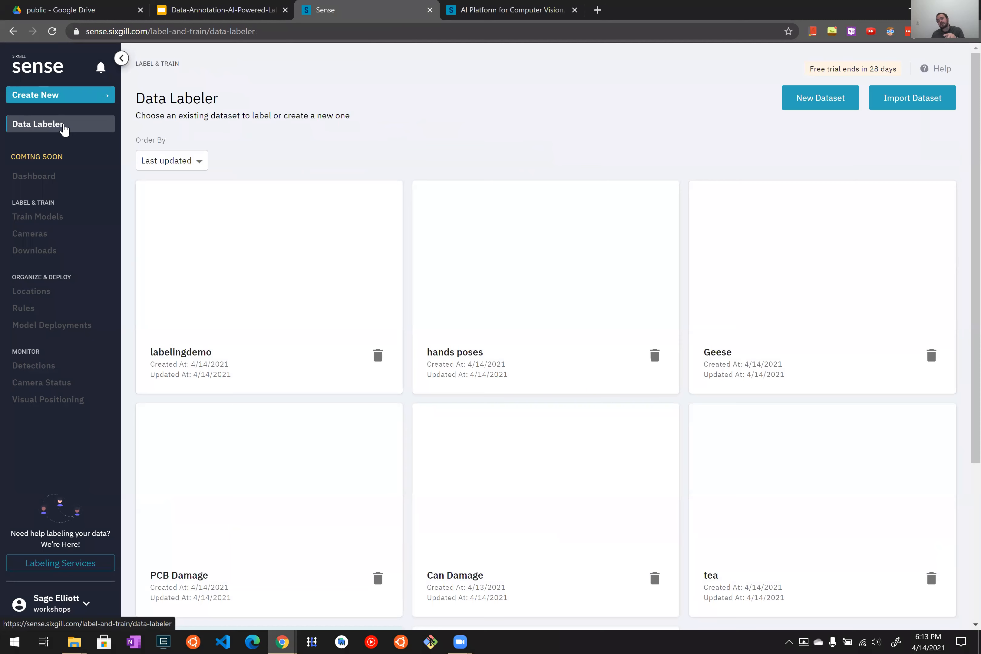
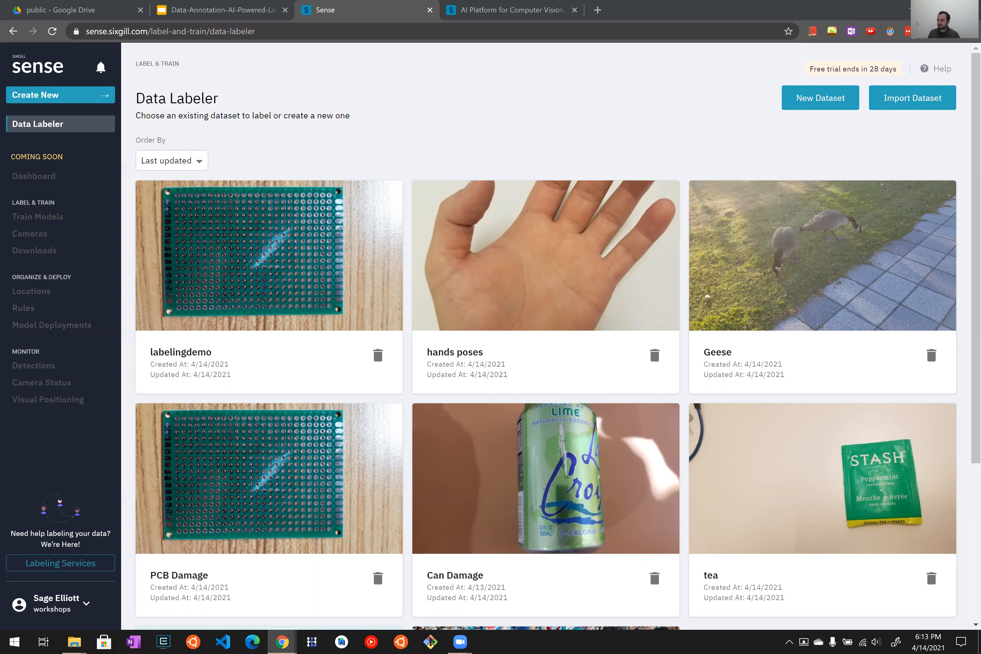
click(524, 170)
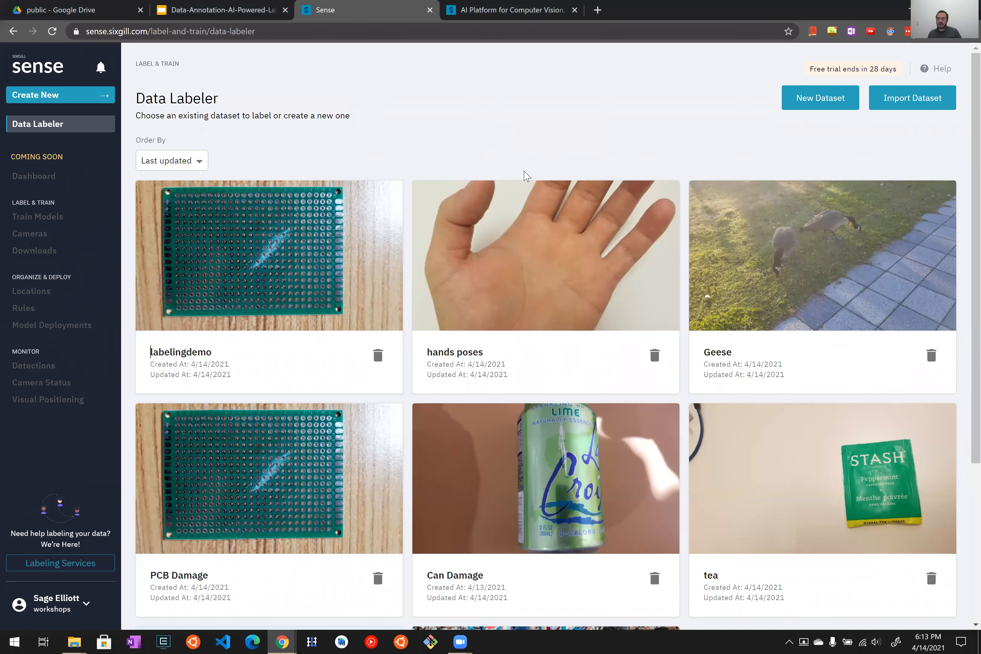
Step: Create a new dataset named featurepoints and continue to its sources
click(827, 99)
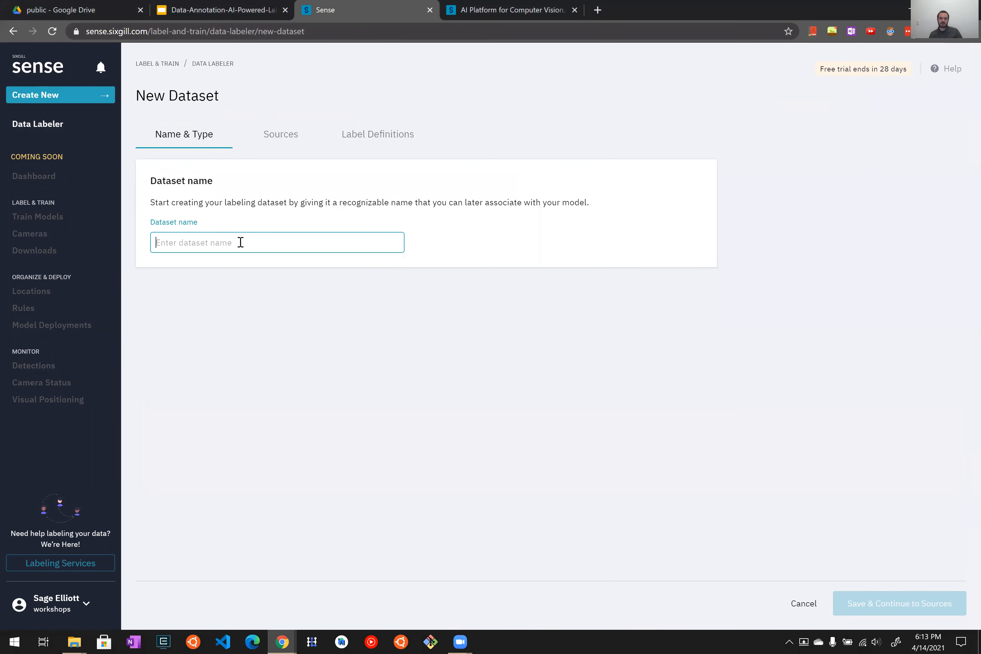
text(featurepoints)
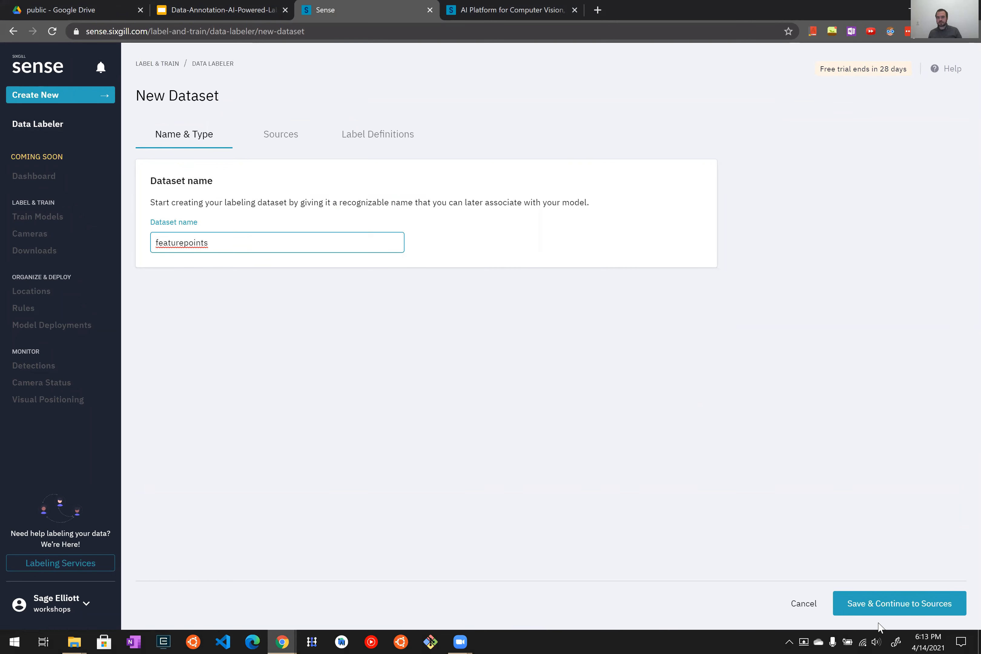
click(893, 607)
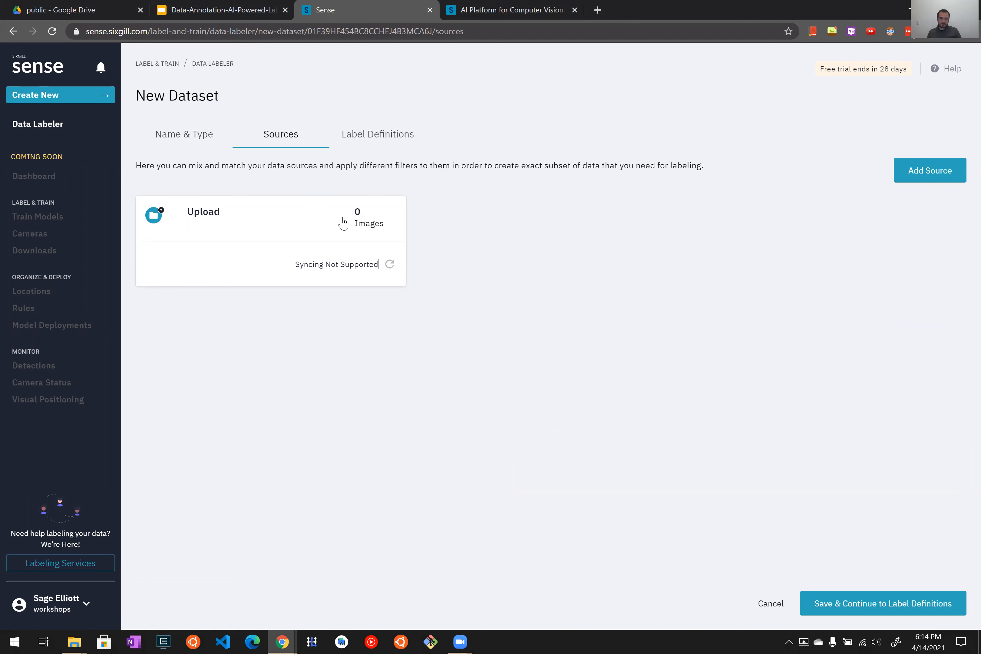
Step: Add a local file source and upload feature_points_hand1, feature_points_hand2 and feature_points_hand3 from the feature_points folder
click(937, 170)
click(211, 294)
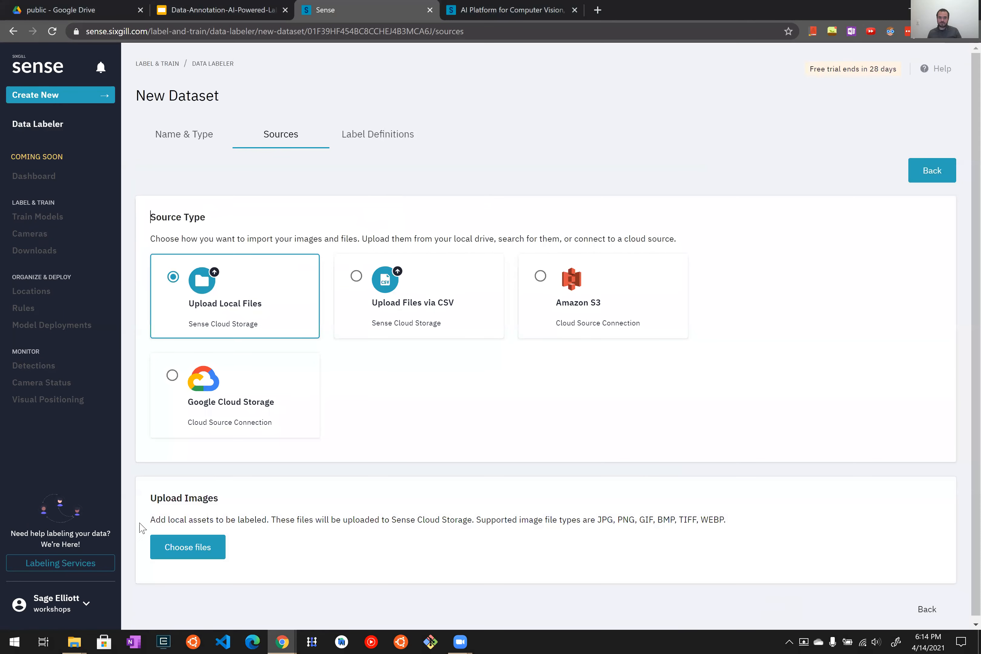
click(183, 547)
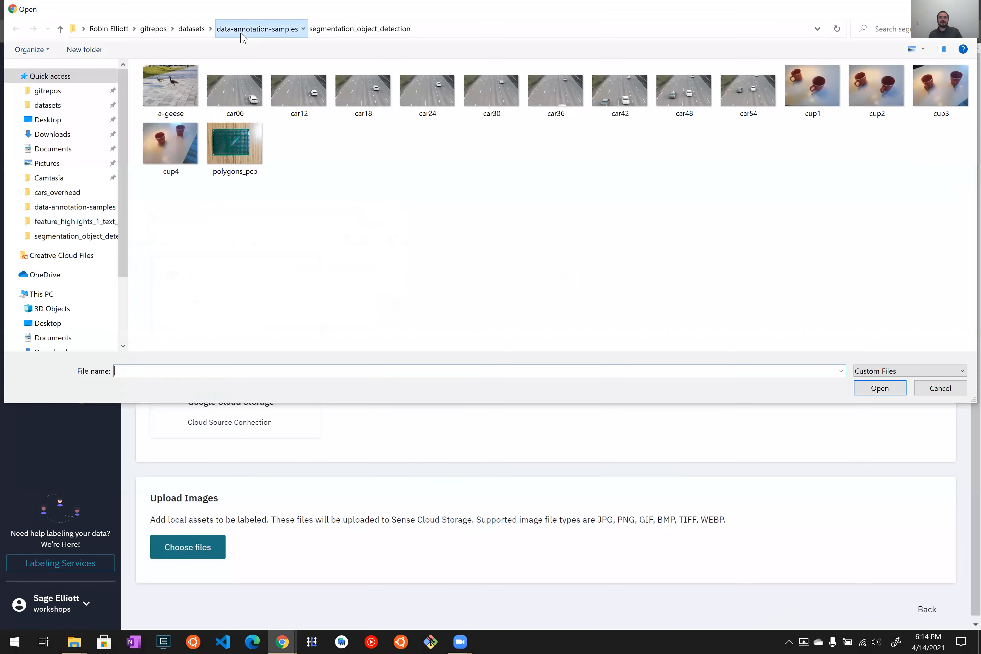
click(241, 34)
click(363, 165)
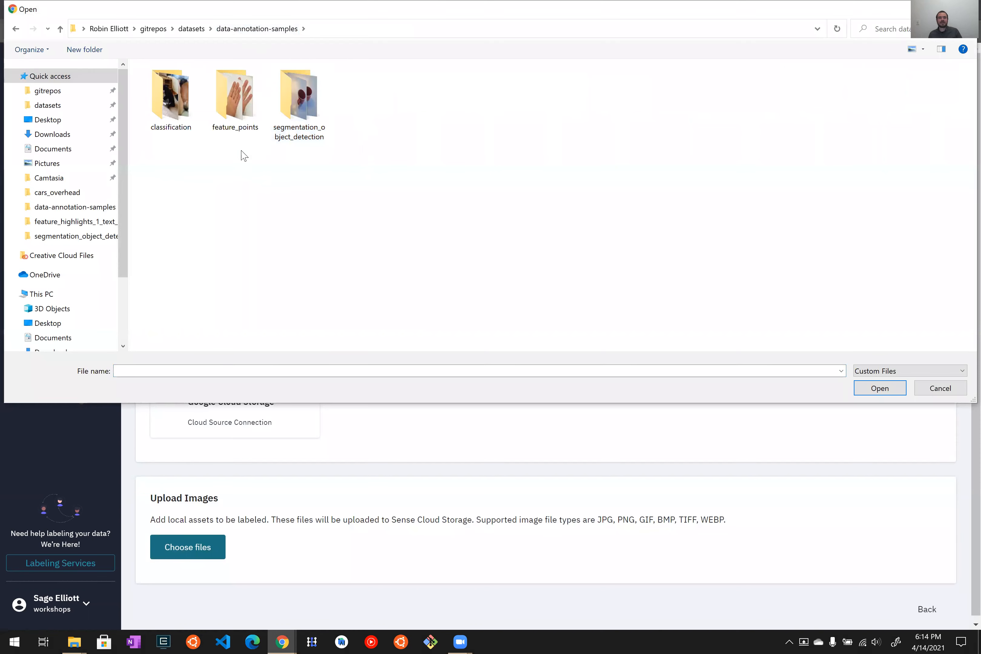
double_click(215, 116)
shift+click(275, 119)
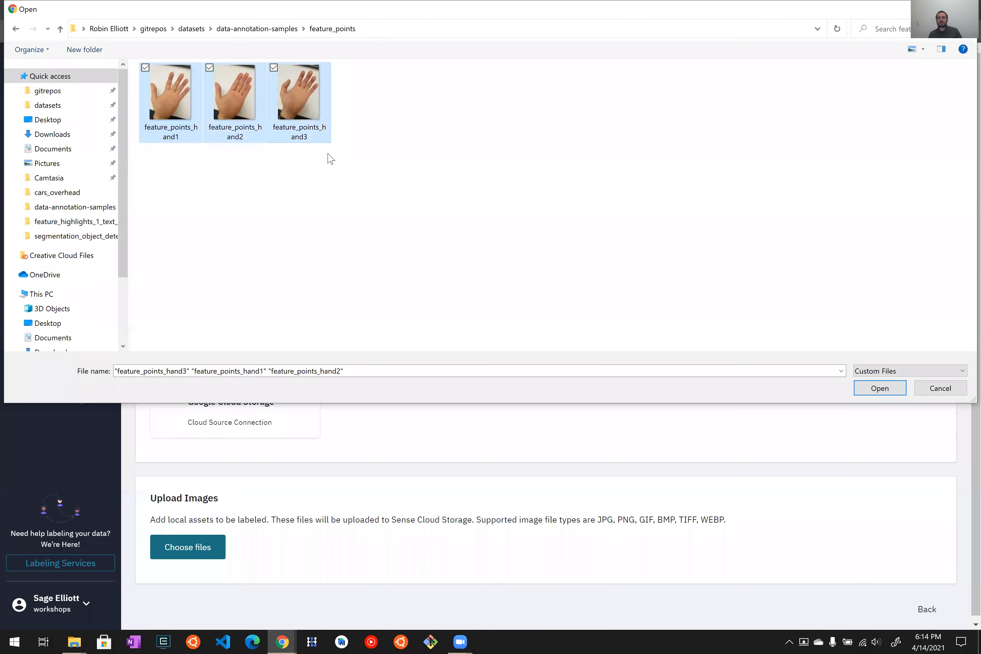
click(876, 390)
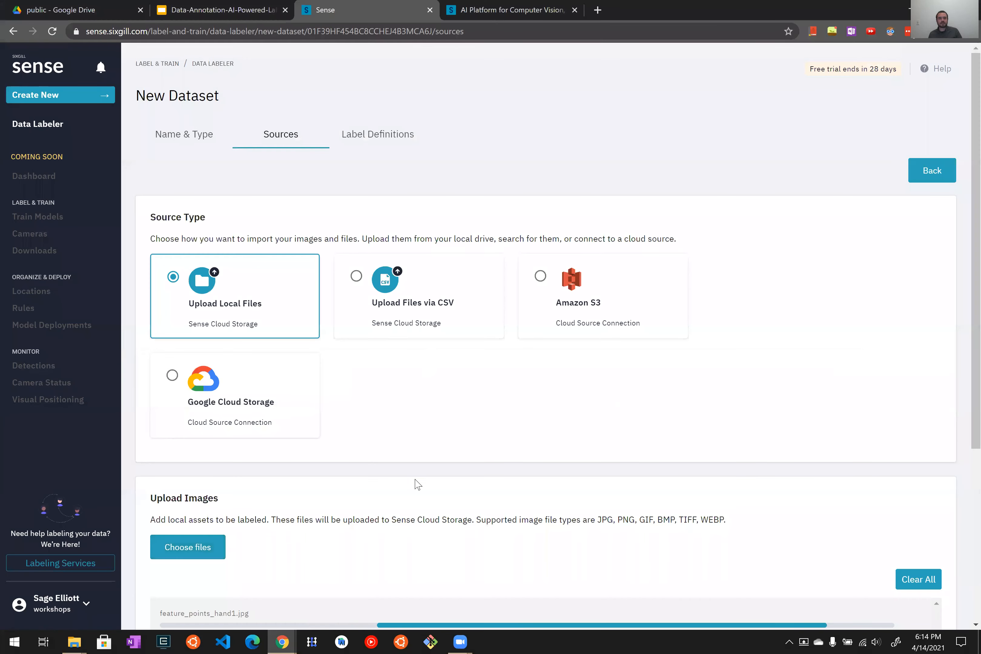
scroll(409, 515, down, 4)
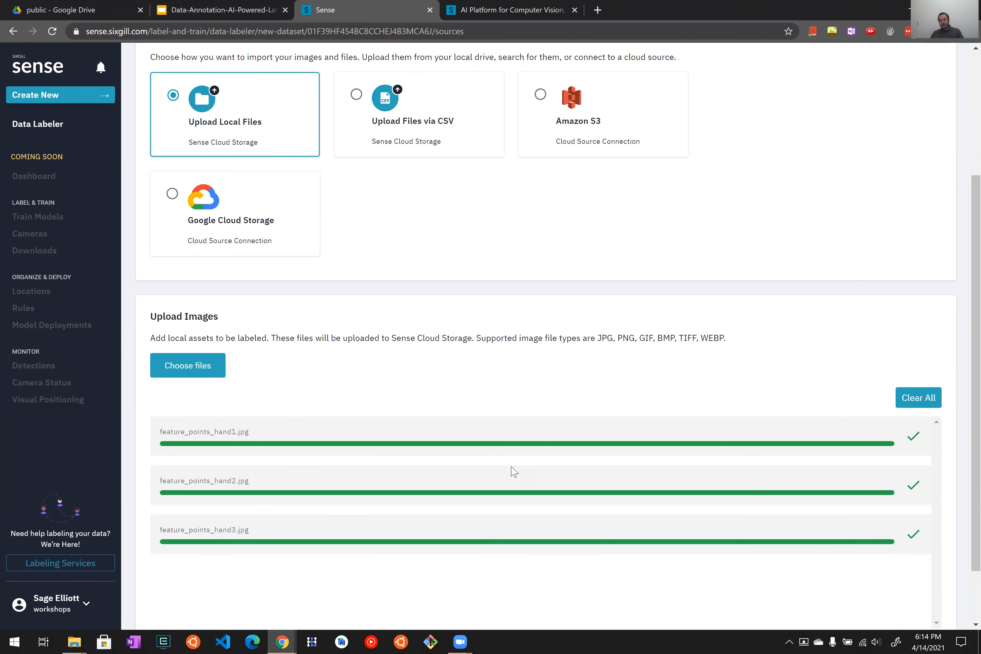
scroll(519, 473, down, 2)
scroll(696, 472, up, 6)
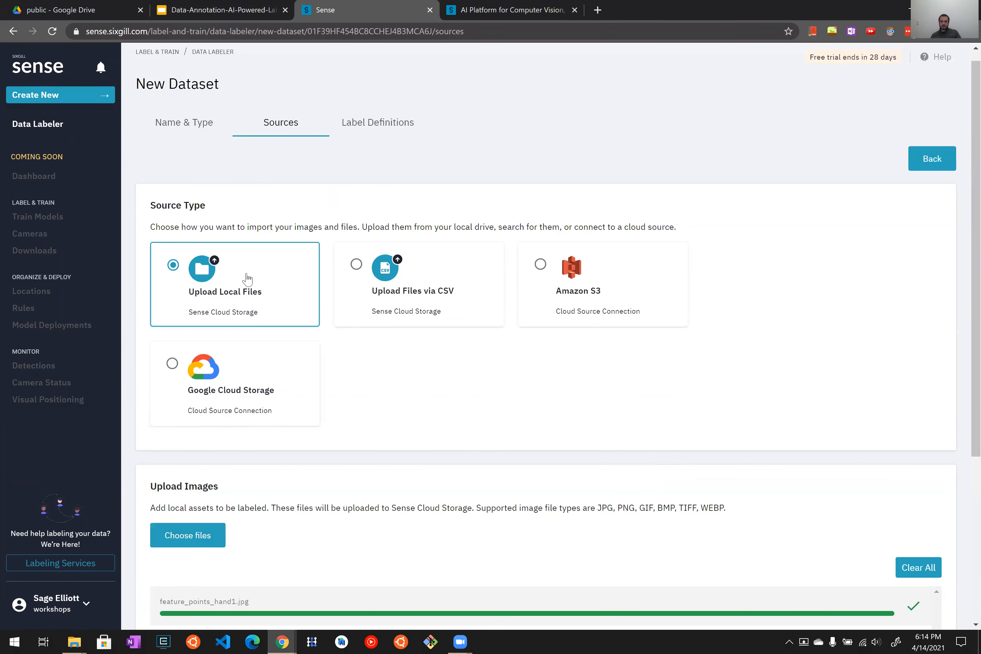
Step: Define a label named fingure_points with the Feature Points type and a count of 10
click(371, 123)
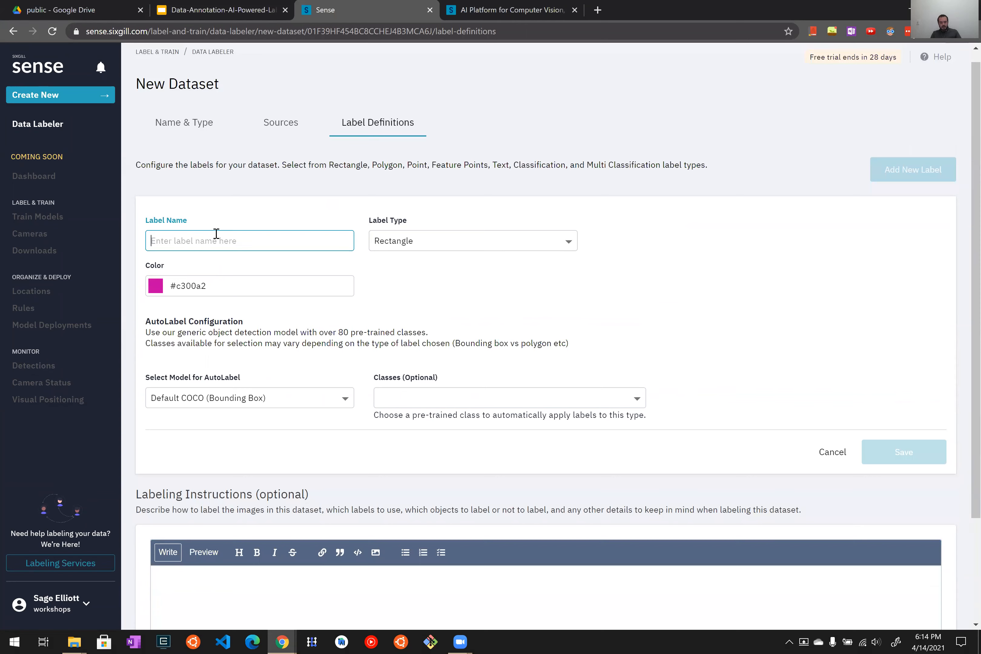
text(fingure_poi)
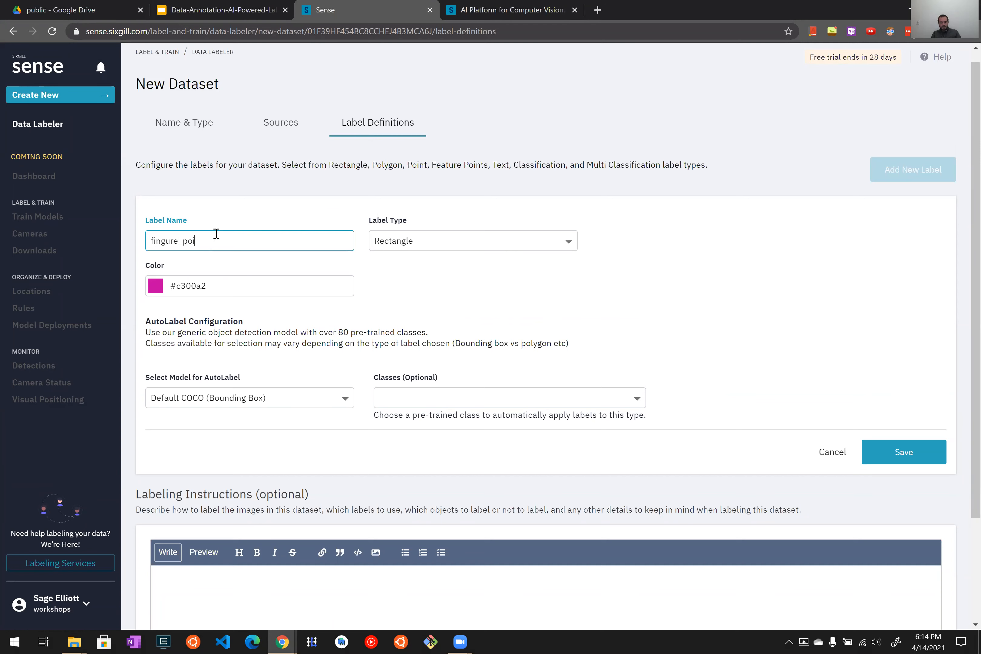
click(433, 245)
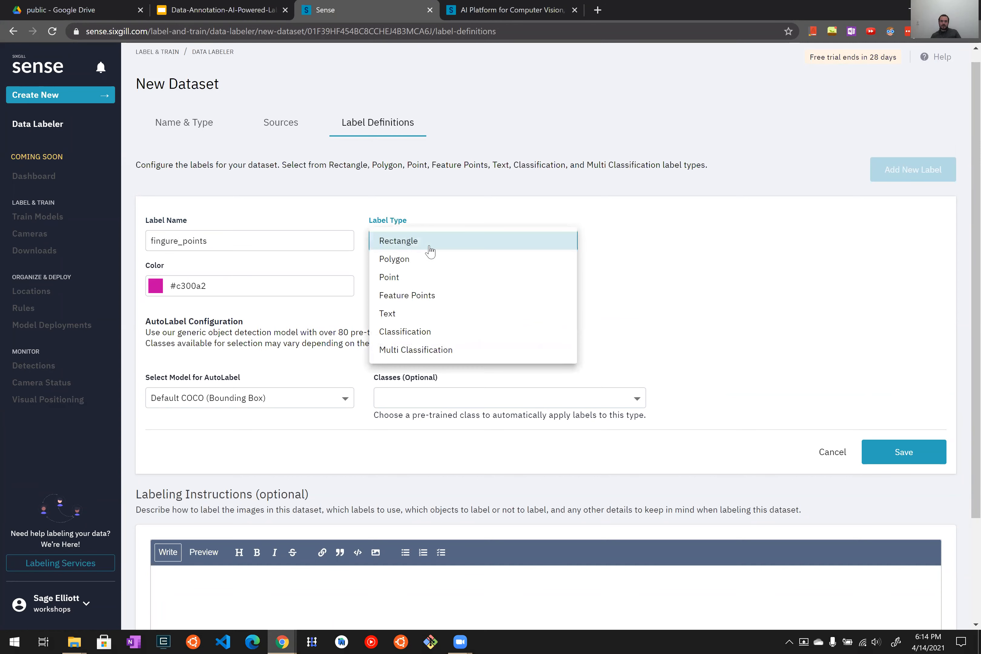
click(469, 300)
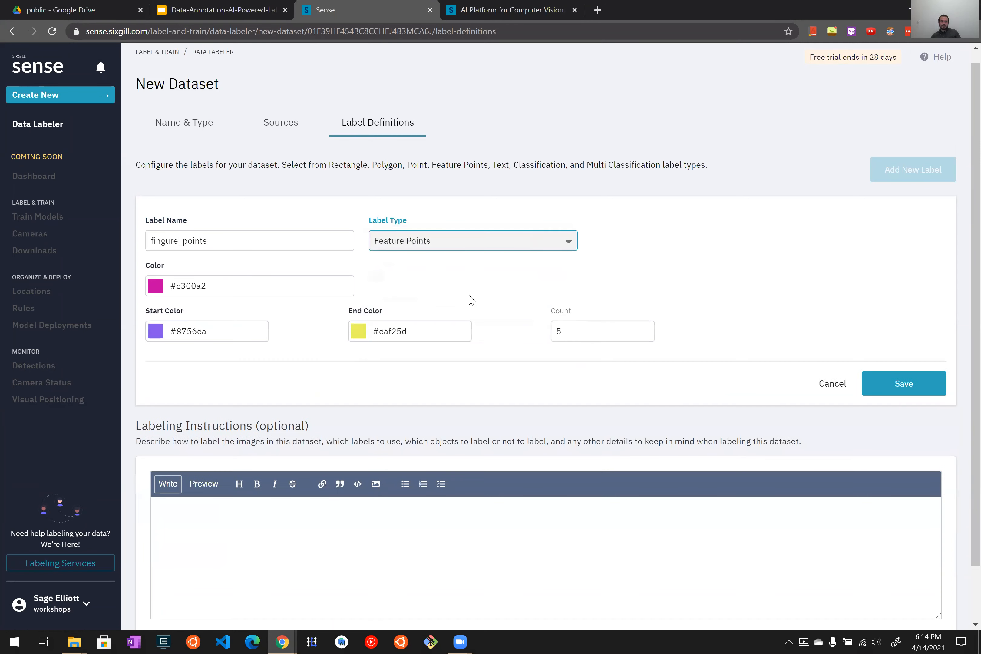
click(187, 331)
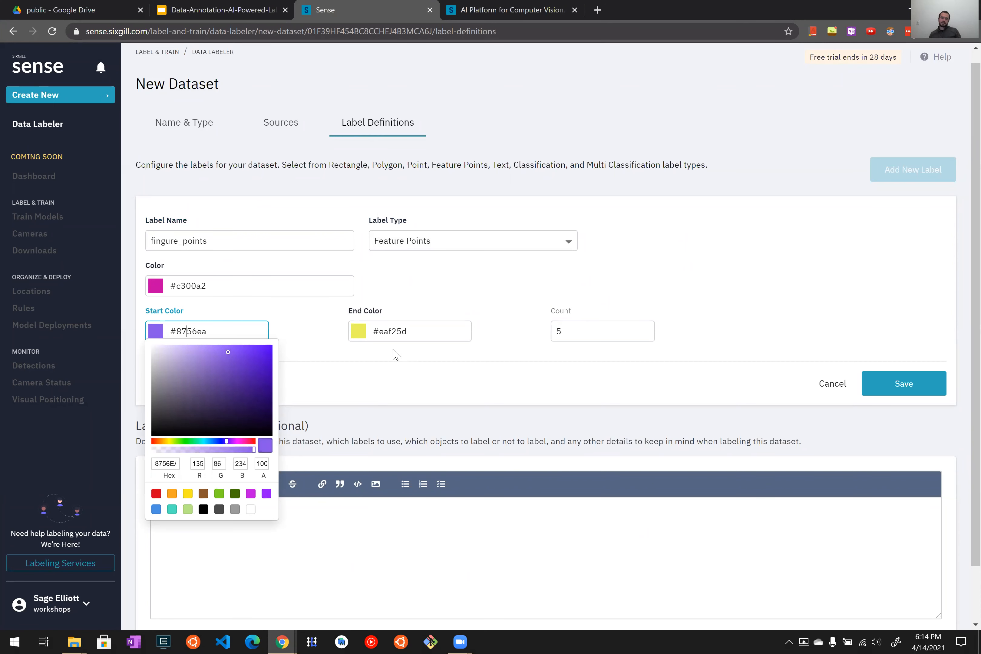
click(575, 330)
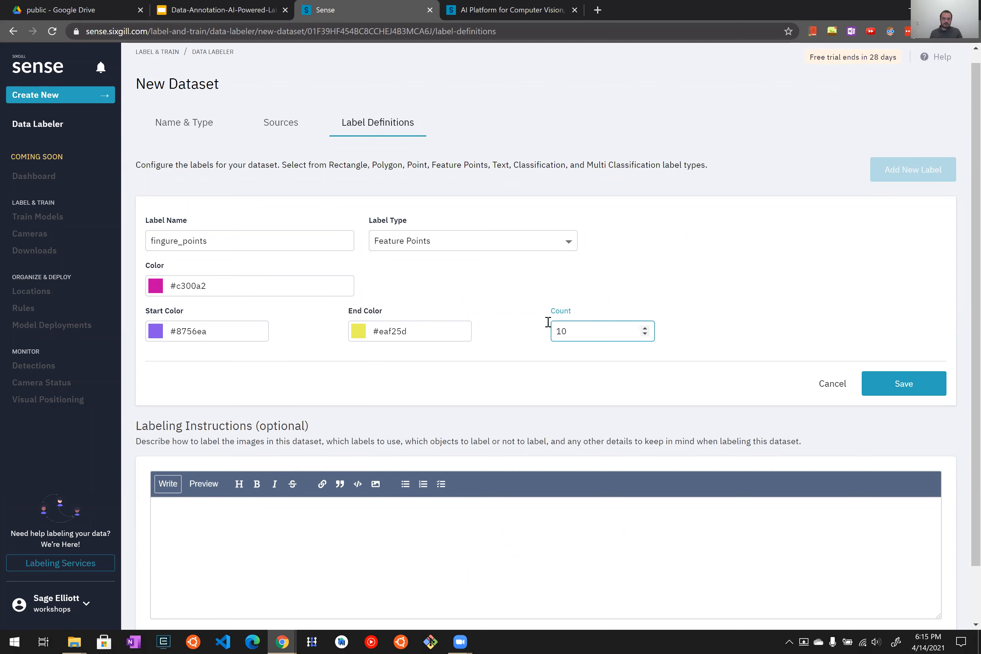
Step: Set the label's start color to #5600ff and its end color to #f0ff00
click(220, 331)
drag(237, 357, 272, 345)
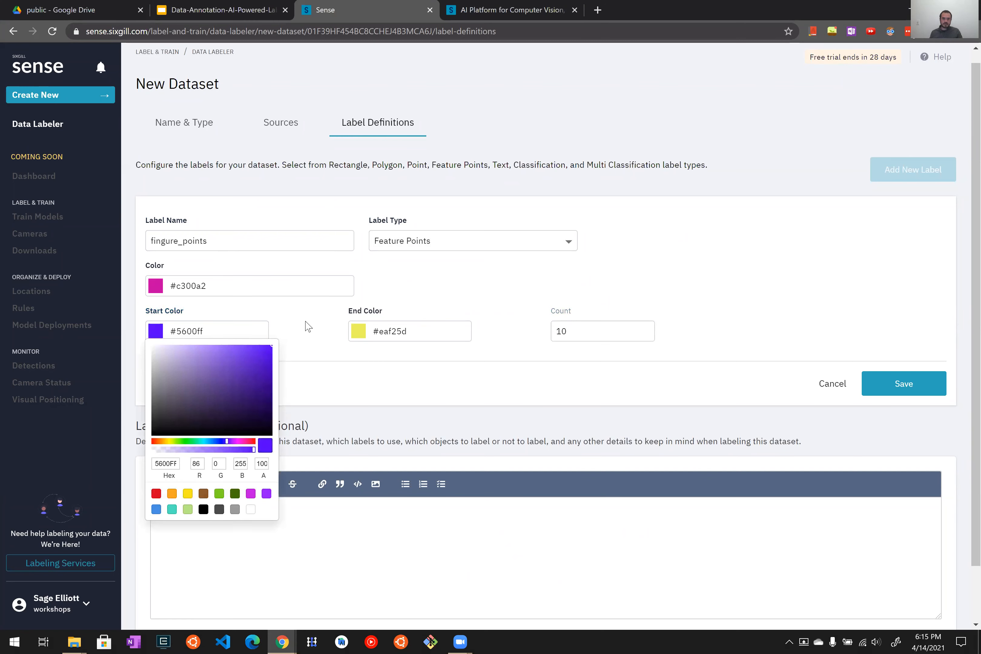
click(310, 325)
click(435, 330)
click(437, 357)
drag(459, 341, 518, 313)
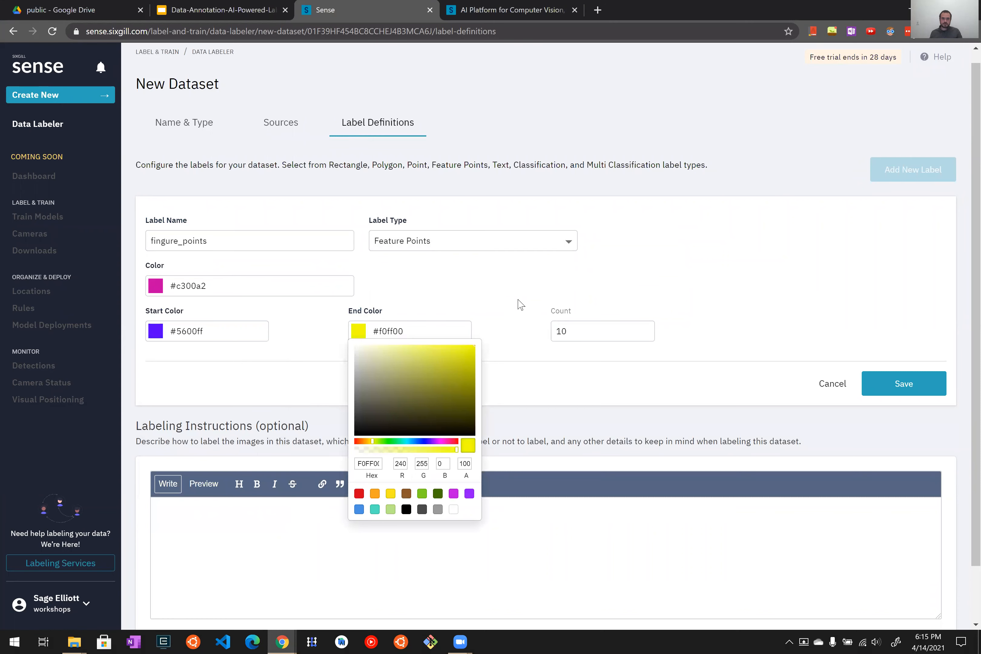
click(518, 299)
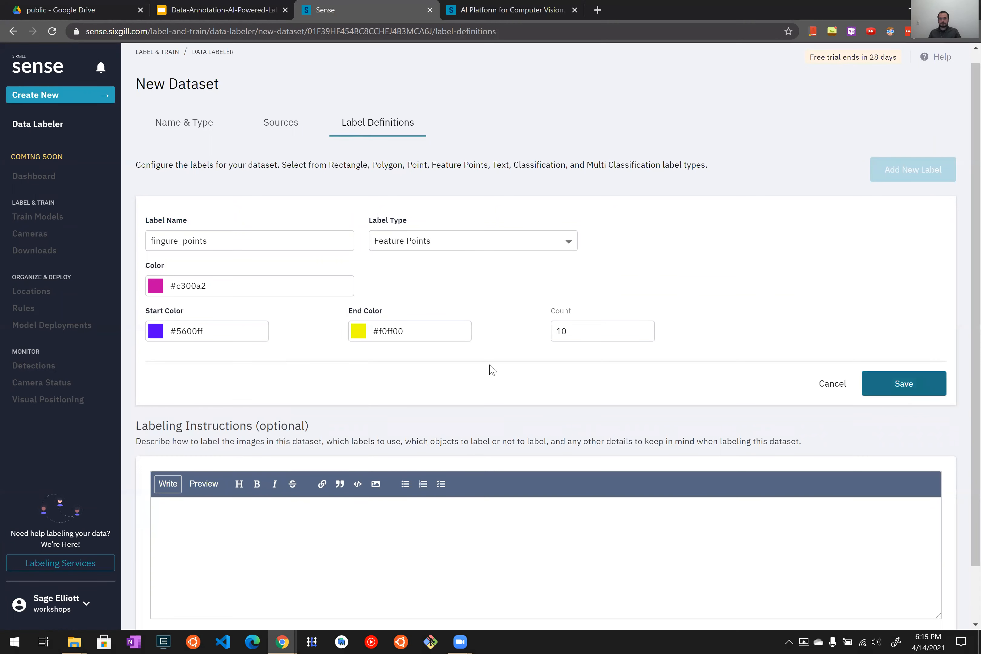
Step: Save the fingure_points label and finish the dataset setup to open its images for labeling
scroll(593, 464, down, 1)
scroll(802, 485, up, 2)
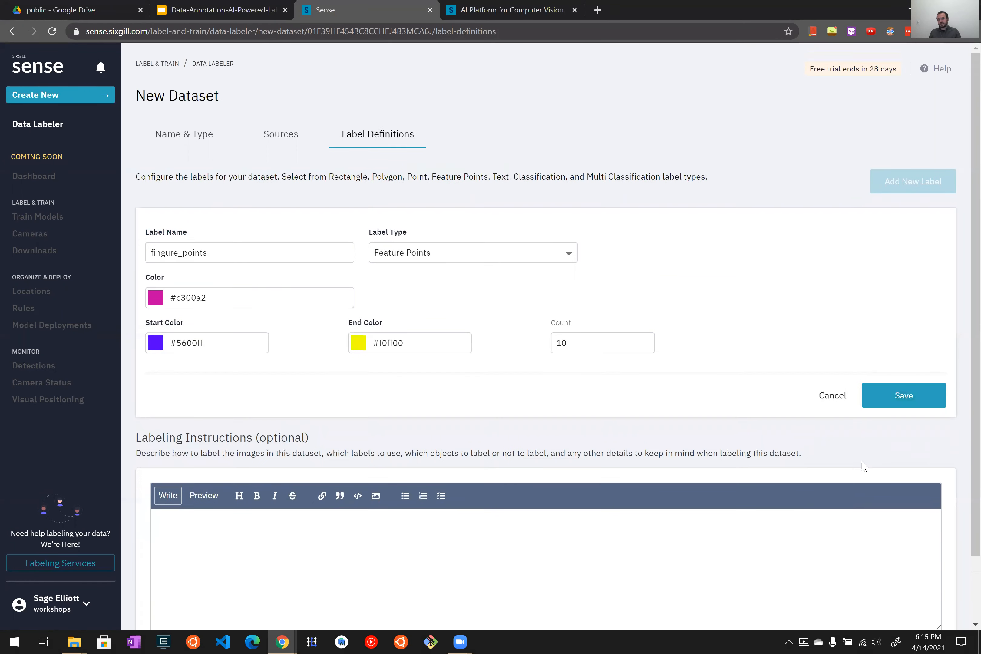
click(926, 399)
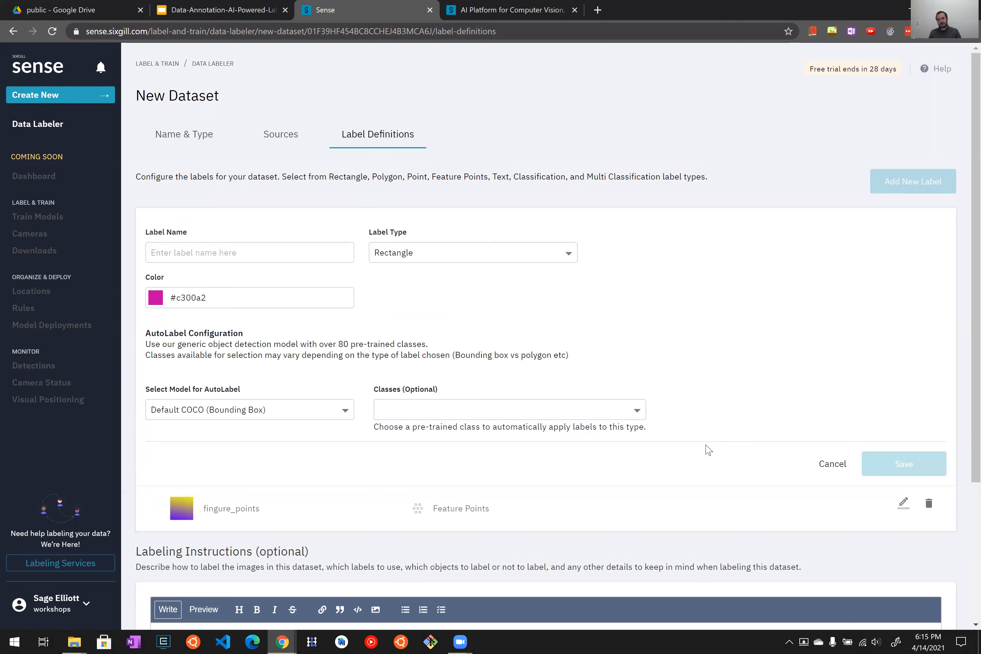
scroll(706, 451, down, 3)
click(913, 602)
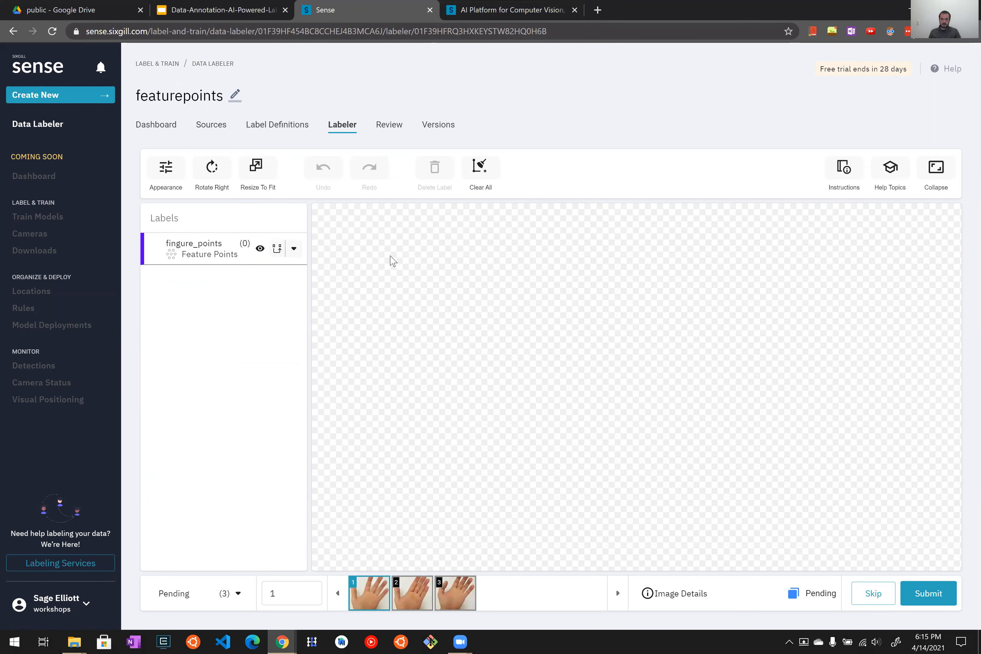
Step: Mark the first hand with ten fingure_points, fingertips from thumb to little finger, then finger bases back to the thumb, and submit the image
scroll(732, 439, up, 3)
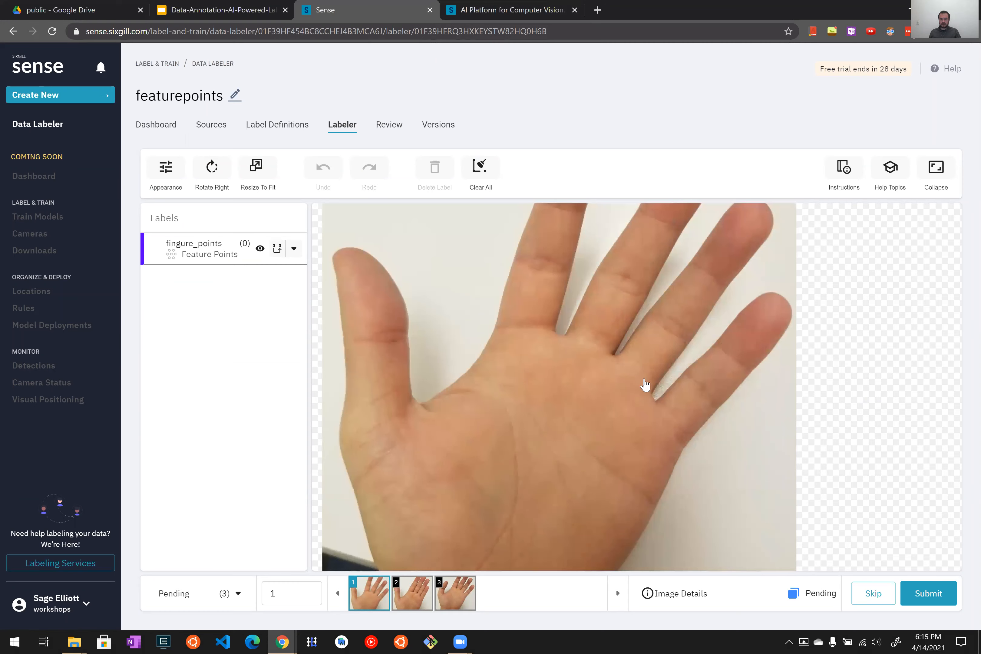
scroll(607, 430, down, 3)
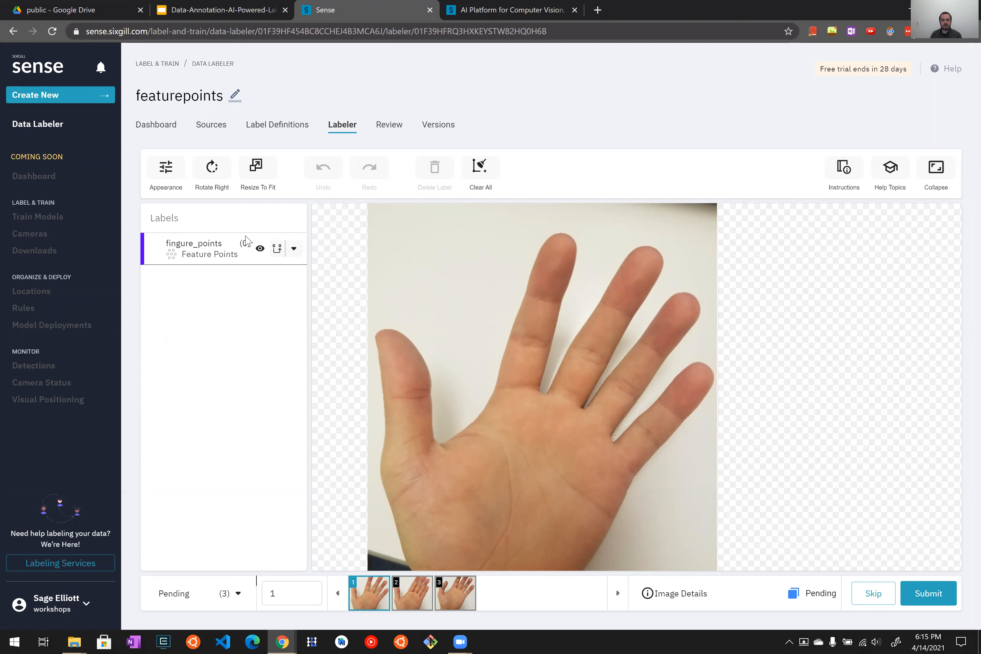
click(184, 247)
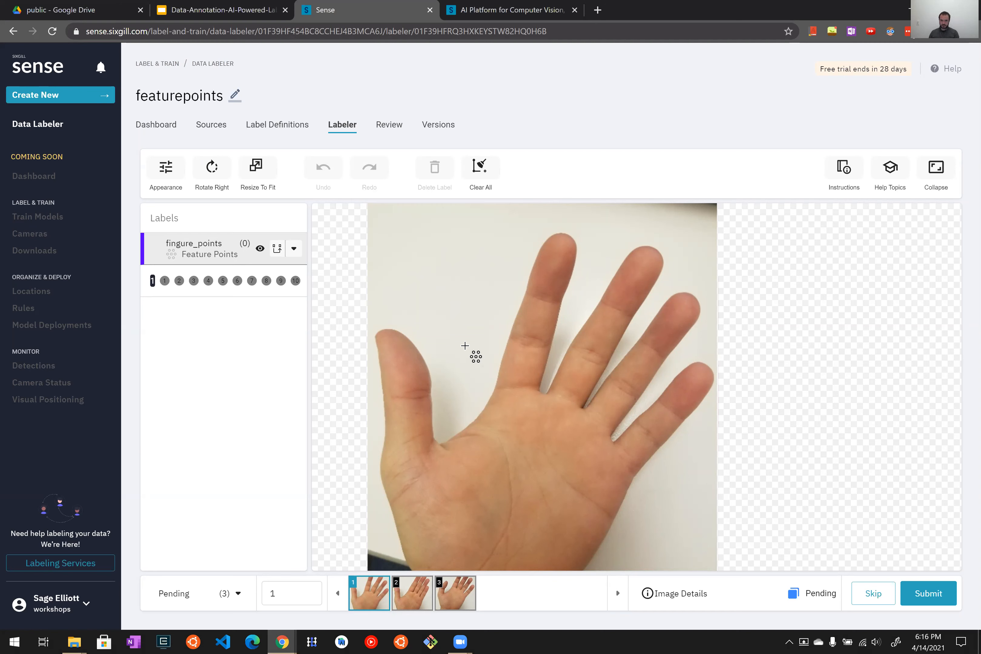
click(380, 330)
click(566, 232)
click(655, 247)
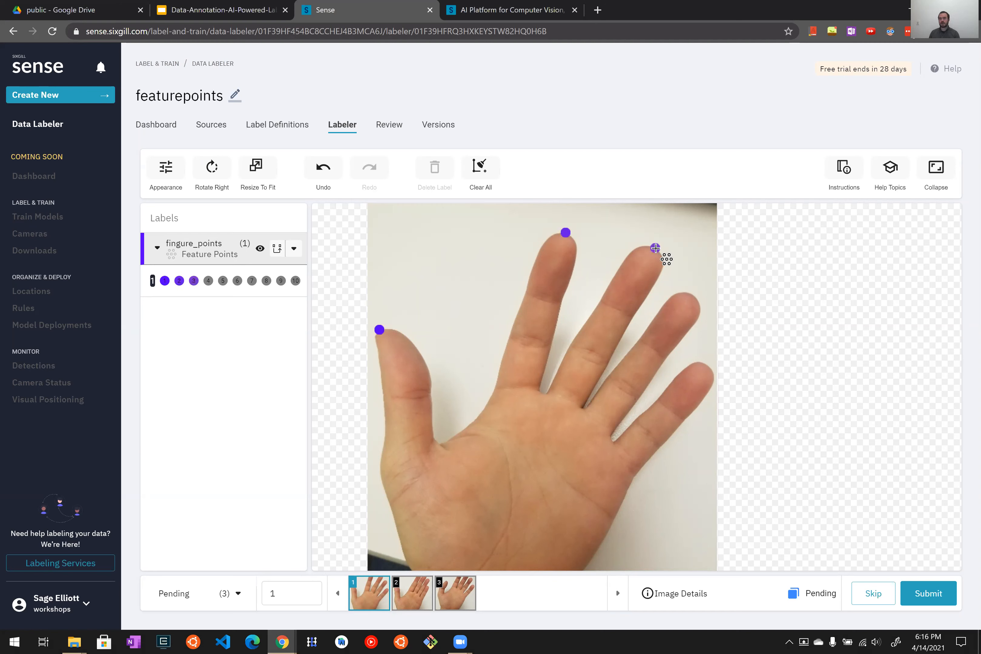
click(691, 295)
click(707, 367)
click(626, 462)
click(599, 422)
click(565, 396)
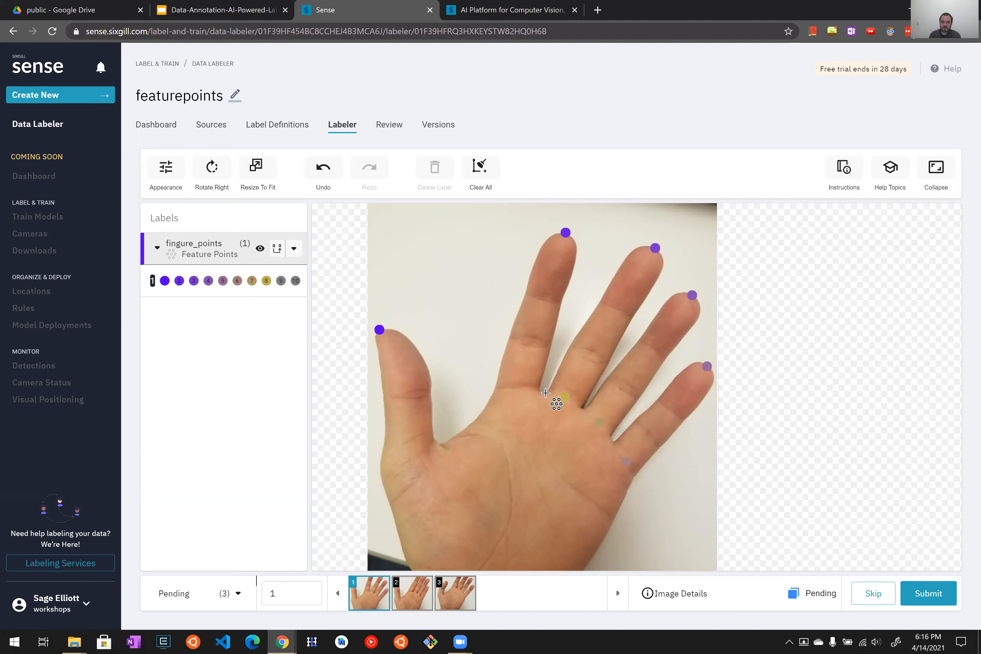
click(517, 388)
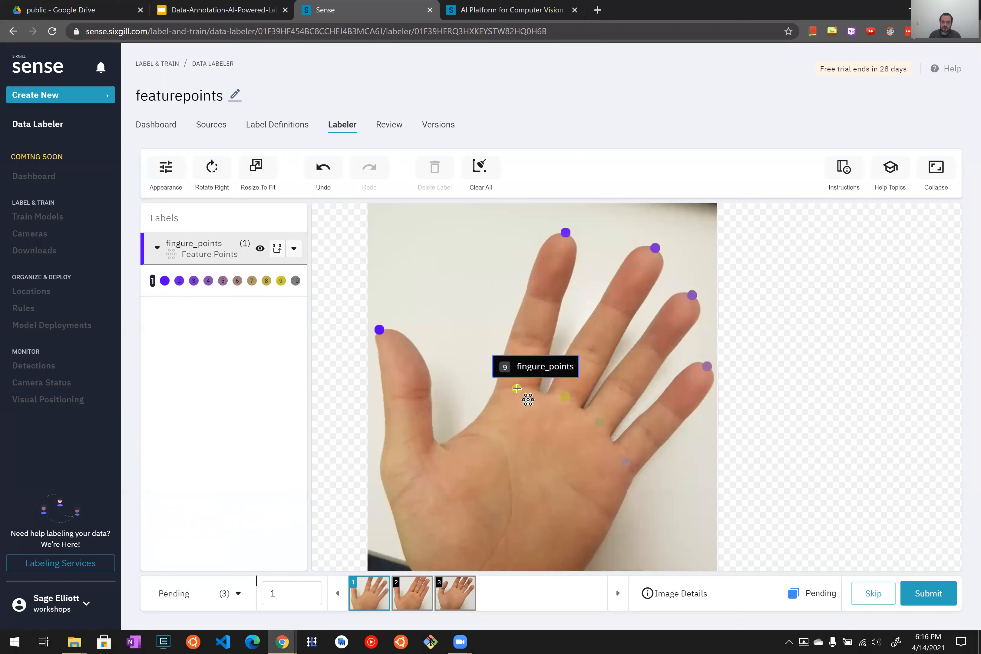
click(426, 469)
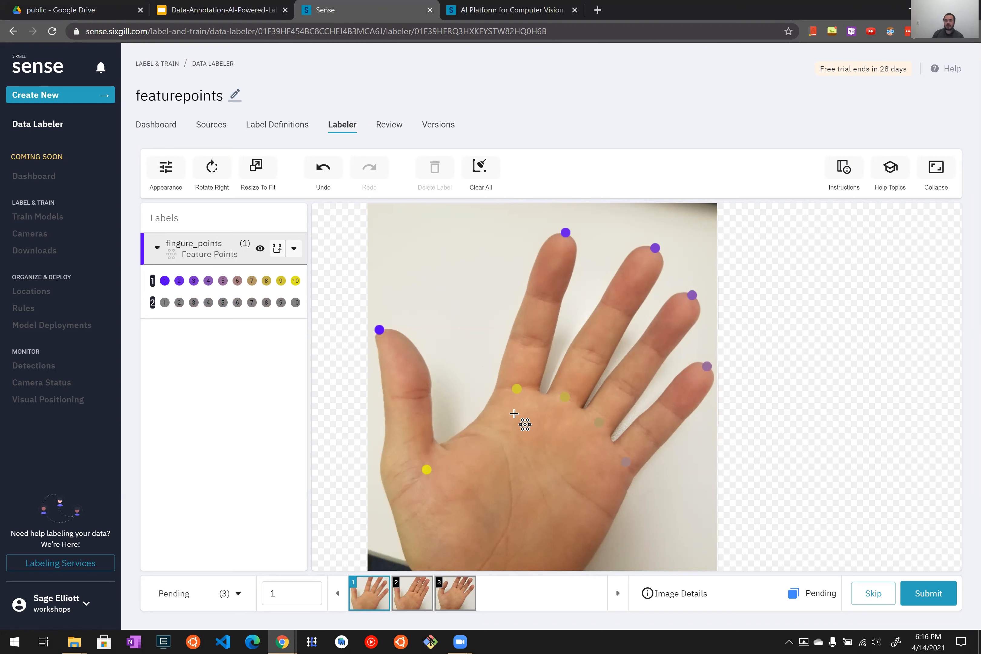
click(915, 601)
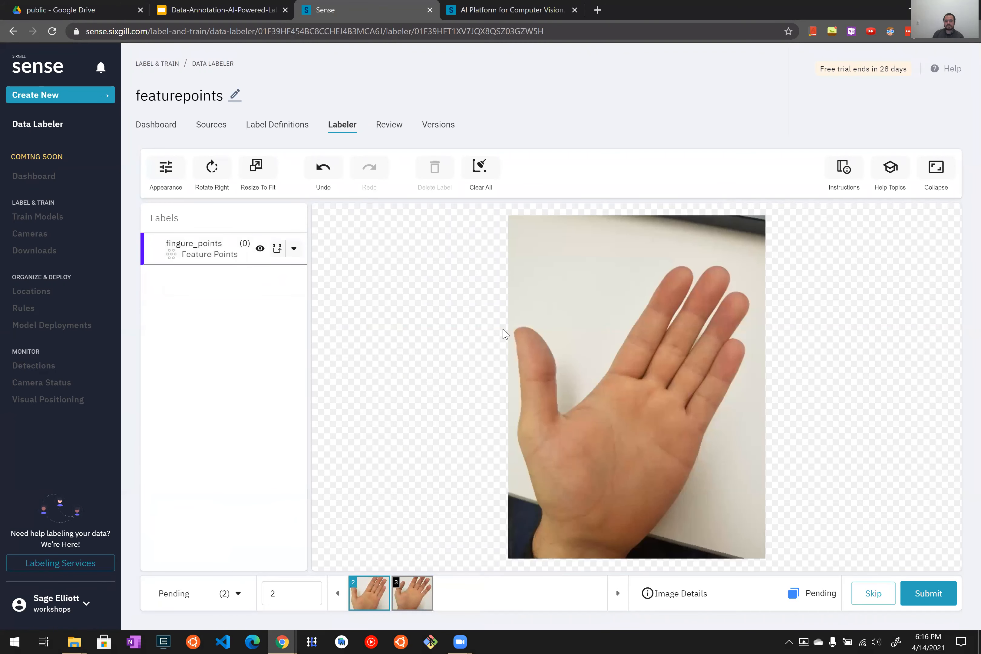
Step: Mark the second hand's five fingertips from the thumb and five finger bases from the little finger with fingure_points, and submit the image
click(215, 254)
click(520, 330)
click(686, 268)
click(722, 267)
click(742, 294)
click(737, 341)
click(697, 423)
click(678, 397)
click(657, 382)
click(625, 375)
click(553, 423)
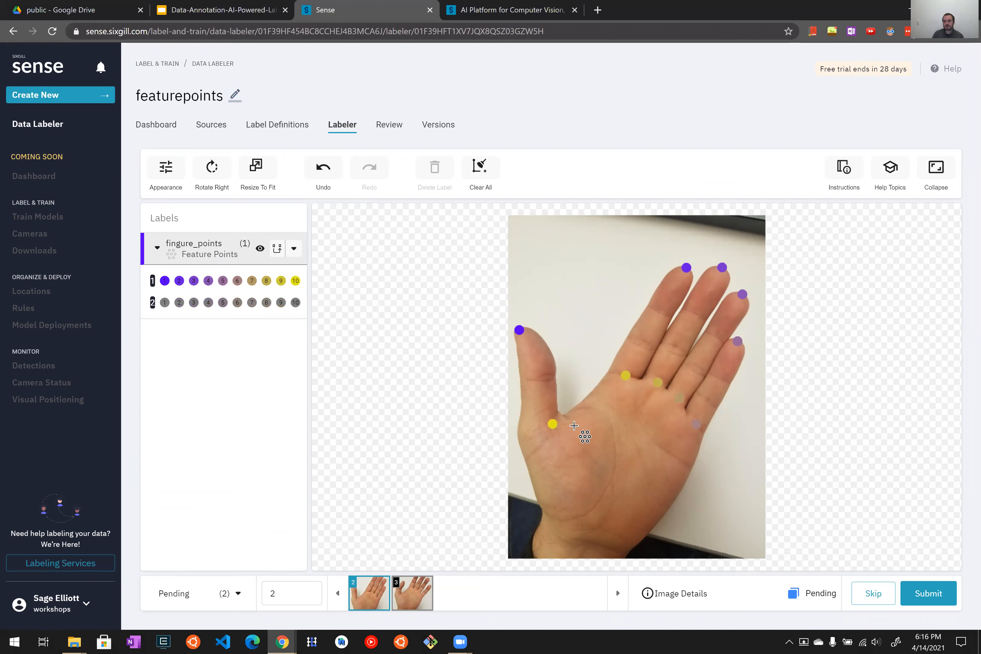
click(927, 593)
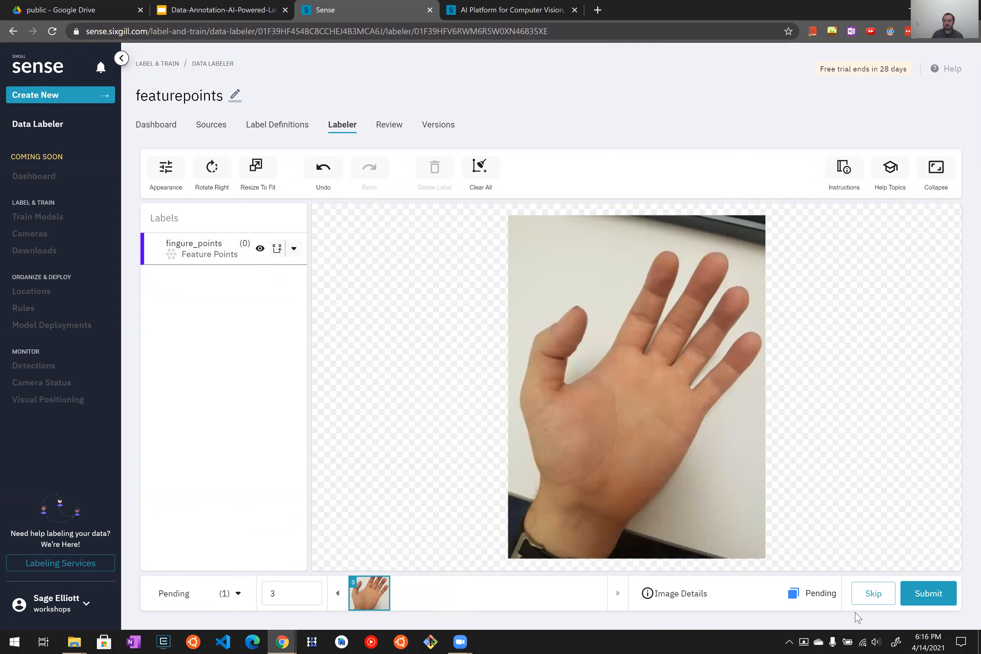
Step: Submit the third hand image unlabeled and export the featurepoints dataset in COCO format
click(913, 593)
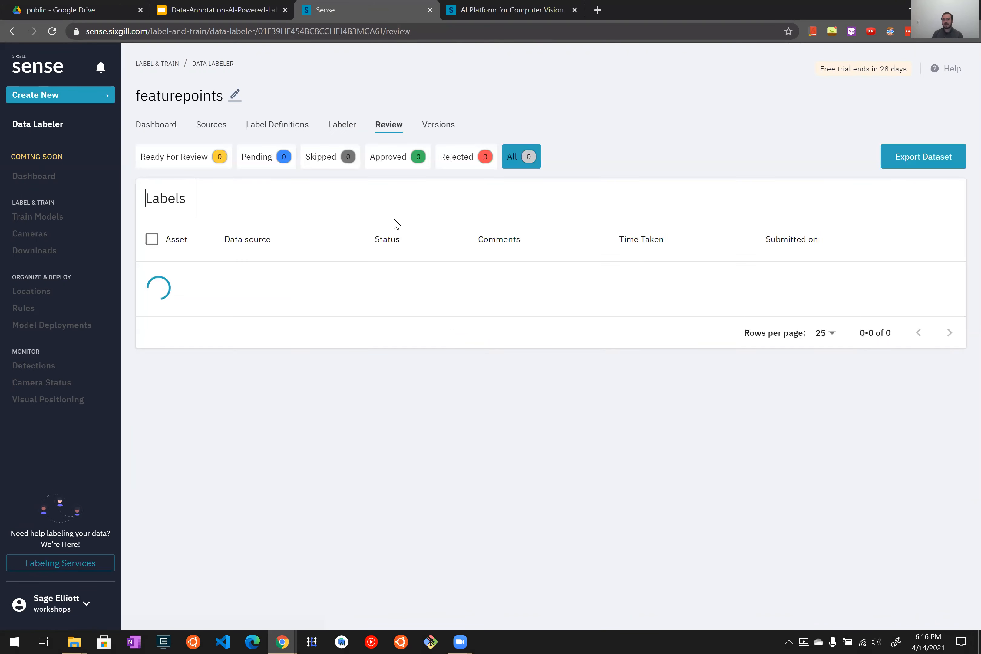
click(925, 156)
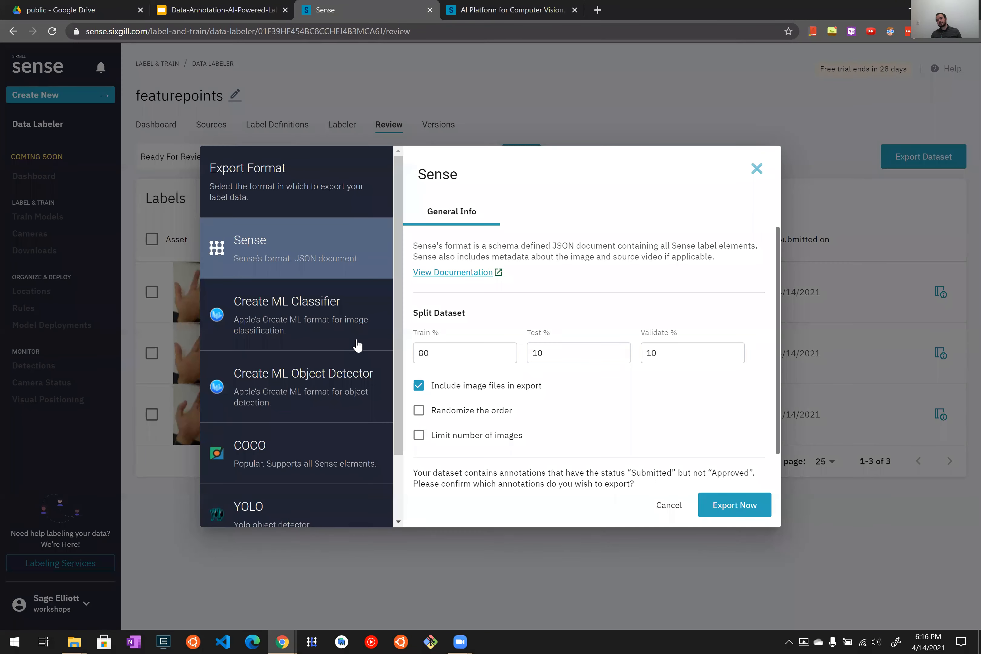
scroll(357, 345, down, 2)
scroll(337, 295, up, 2)
scroll(337, 249, up, 1)
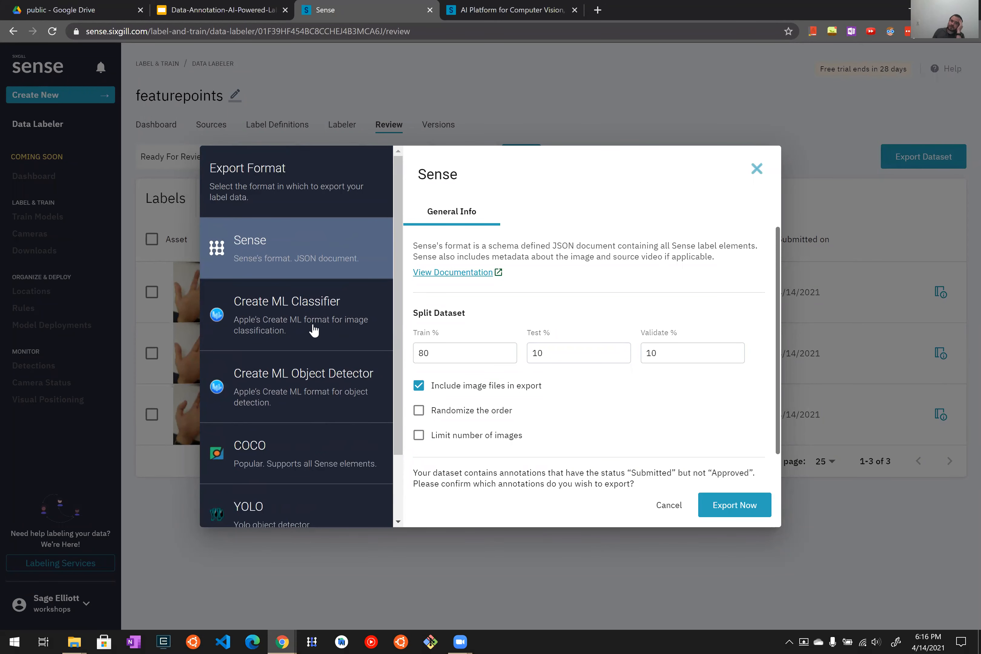
click(307, 481)
click(290, 259)
scroll(313, 372, down, 2)
click(324, 383)
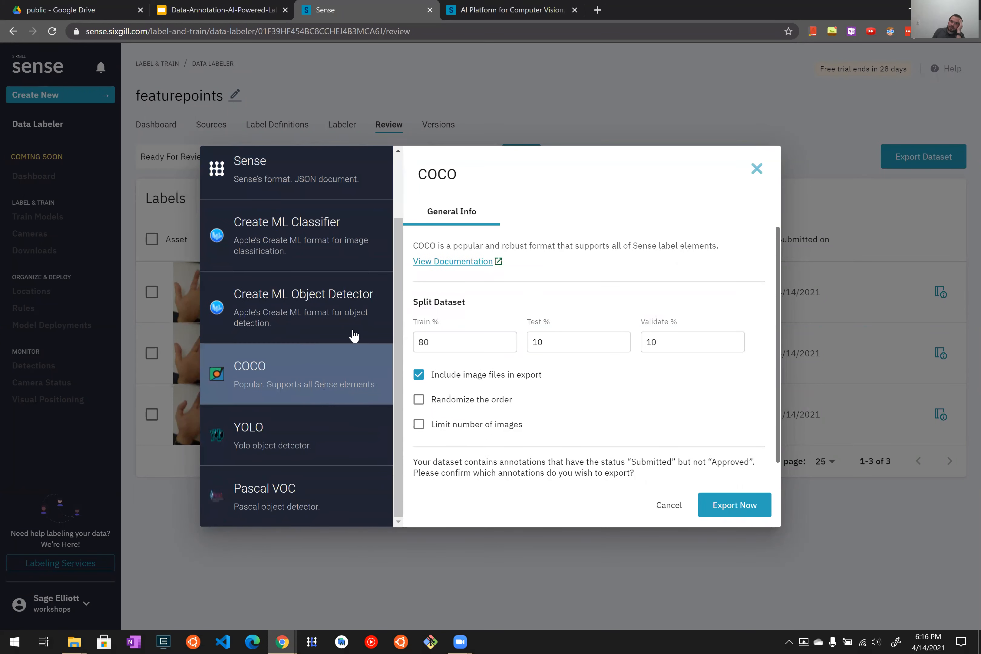
scroll(353, 338, up, 1)
scroll(355, 339, down, 2)
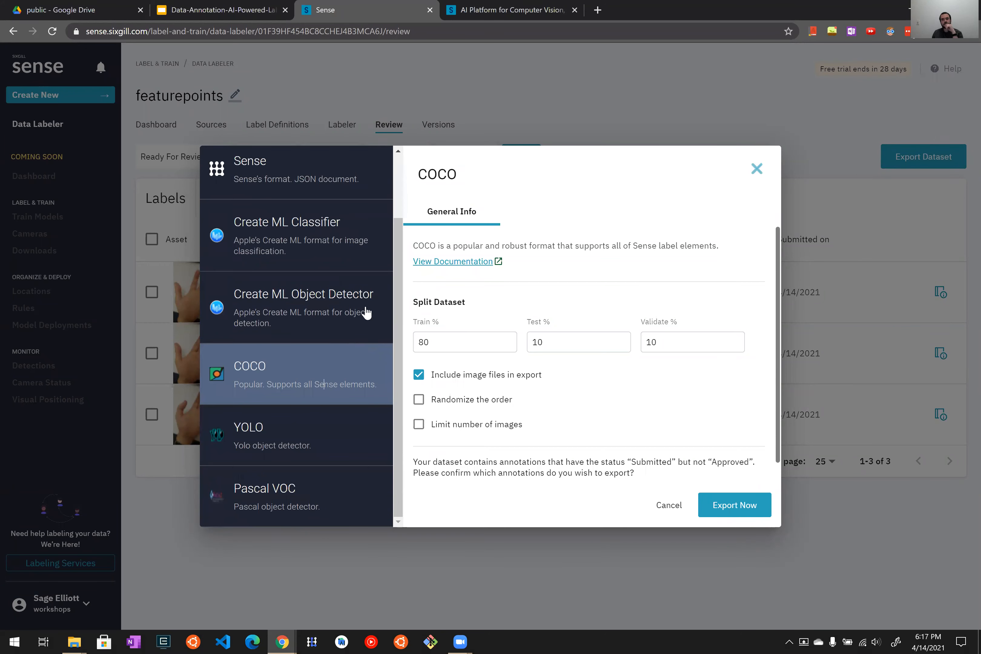
scroll(318, 399, up, 1)
click(734, 499)
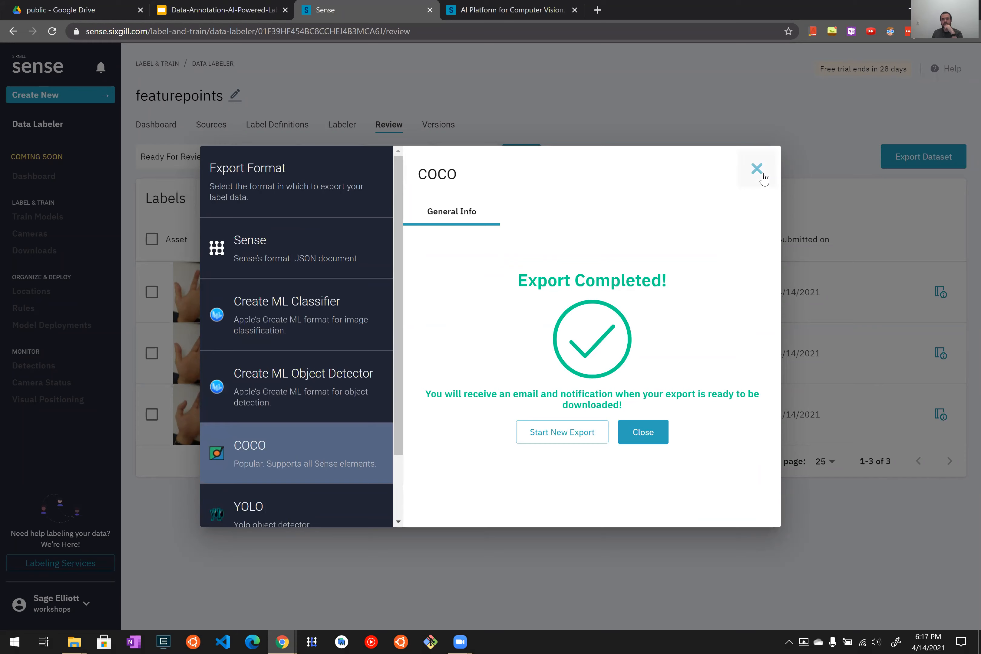
click(756, 169)
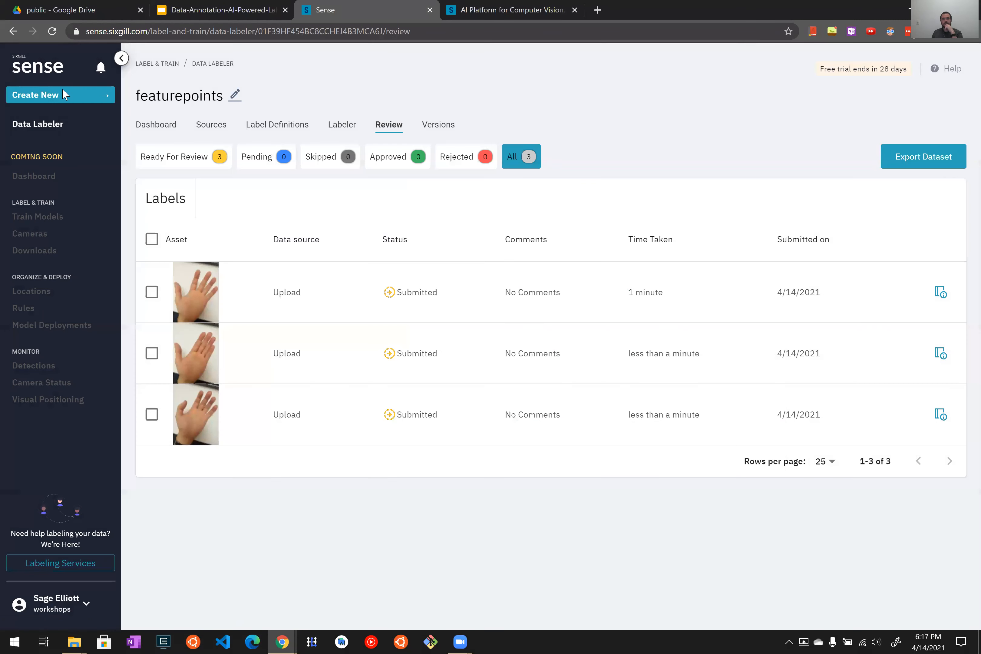
Step: Return to the Data Labeler overview, create a new dataset named calssification, and continue to its sources
click(46, 133)
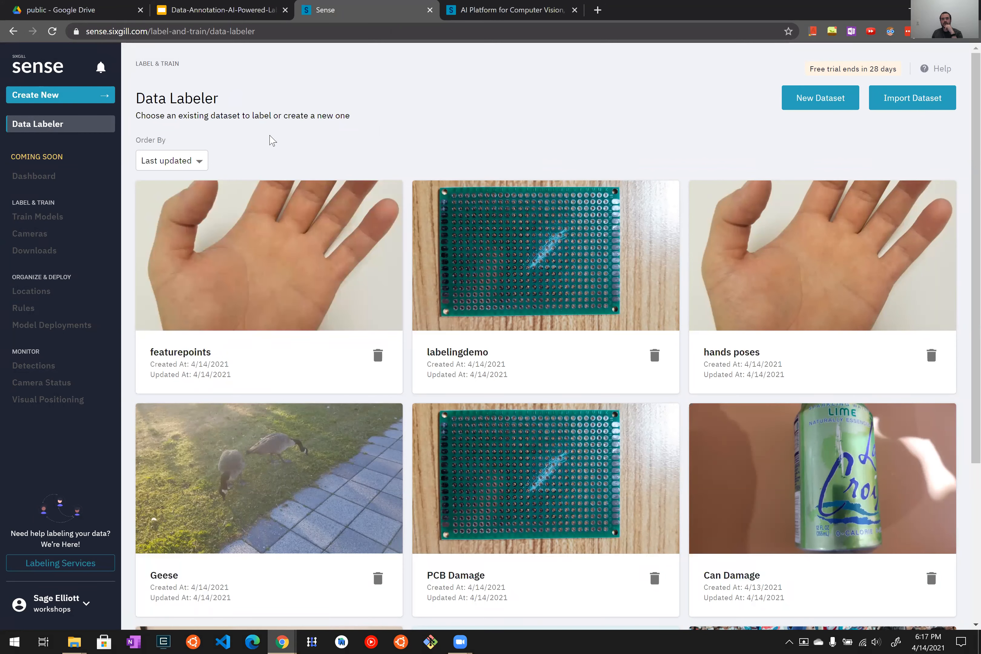
click(817, 107)
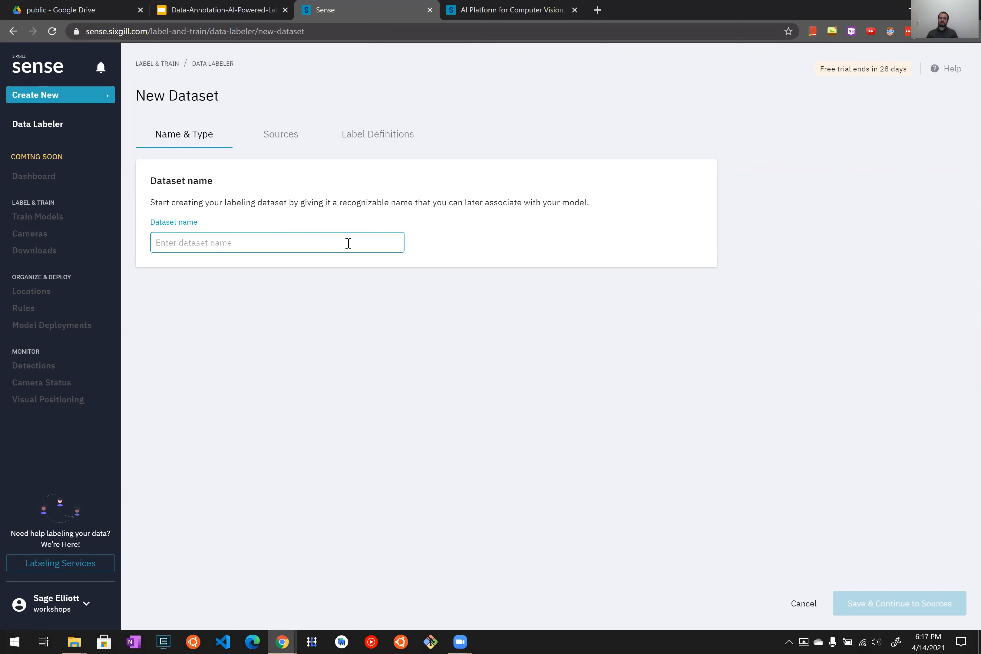
text(calssification)
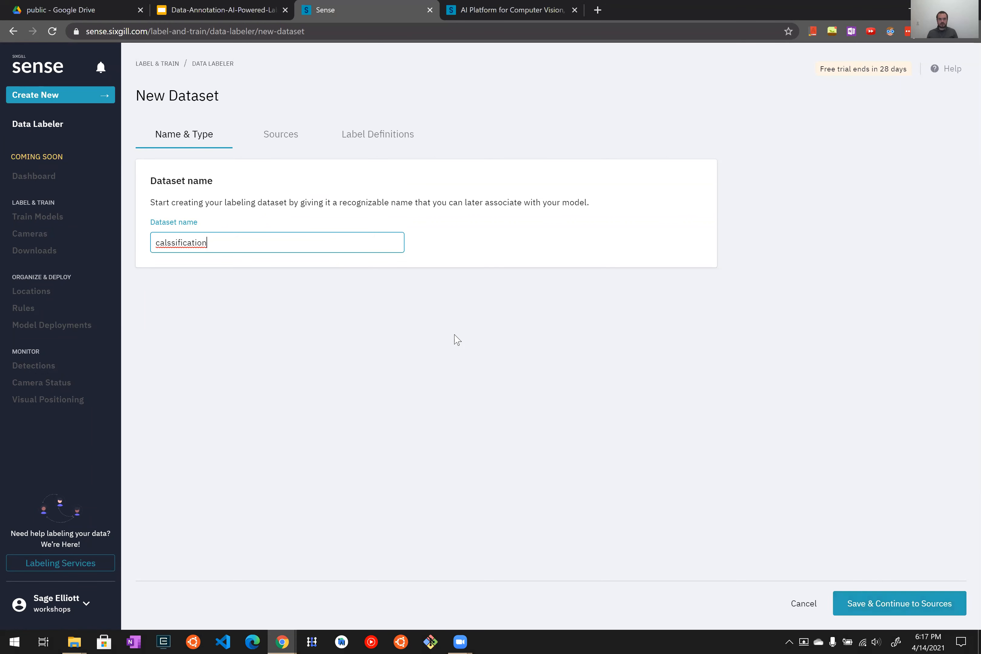
click(892, 609)
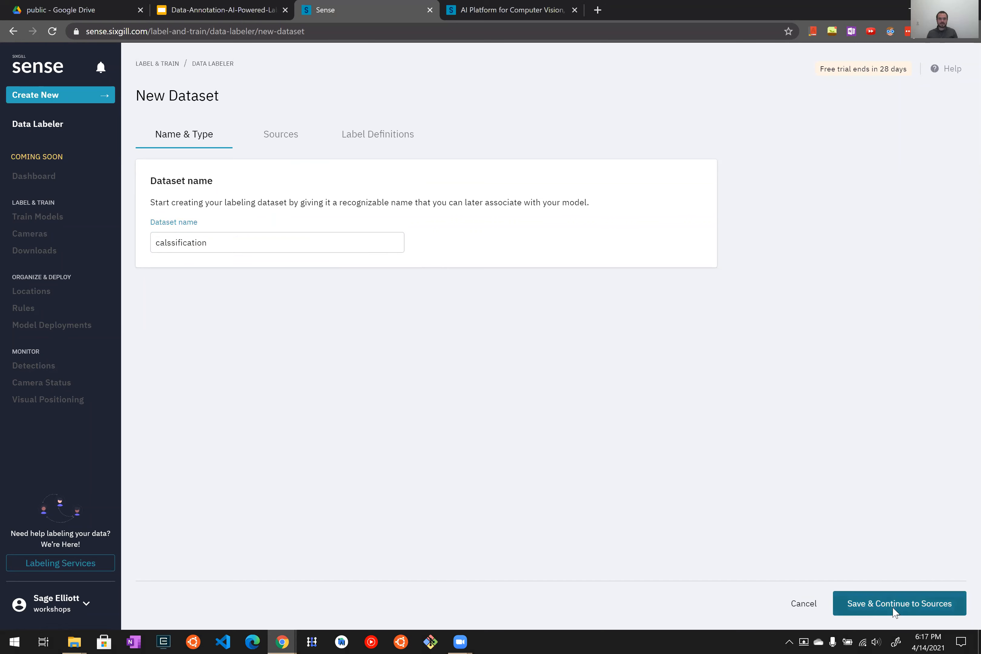
Step: Add a local upload source with classify_bunny, classify_cat and classify_dog from the classification folder of data-annotation-samples
click(929, 170)
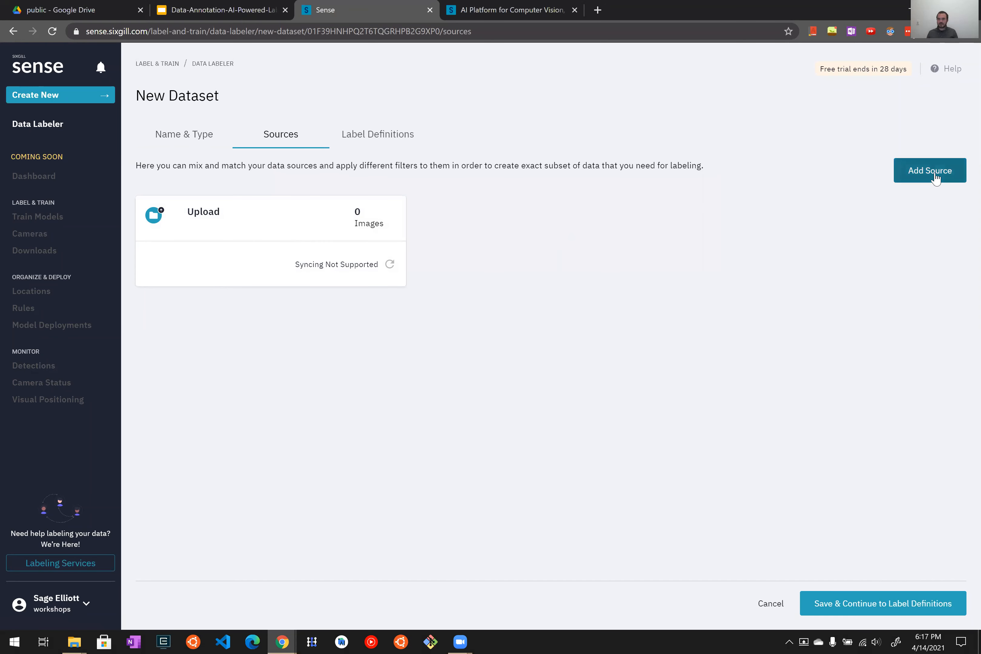
click(239, 303)
click(203, 548)
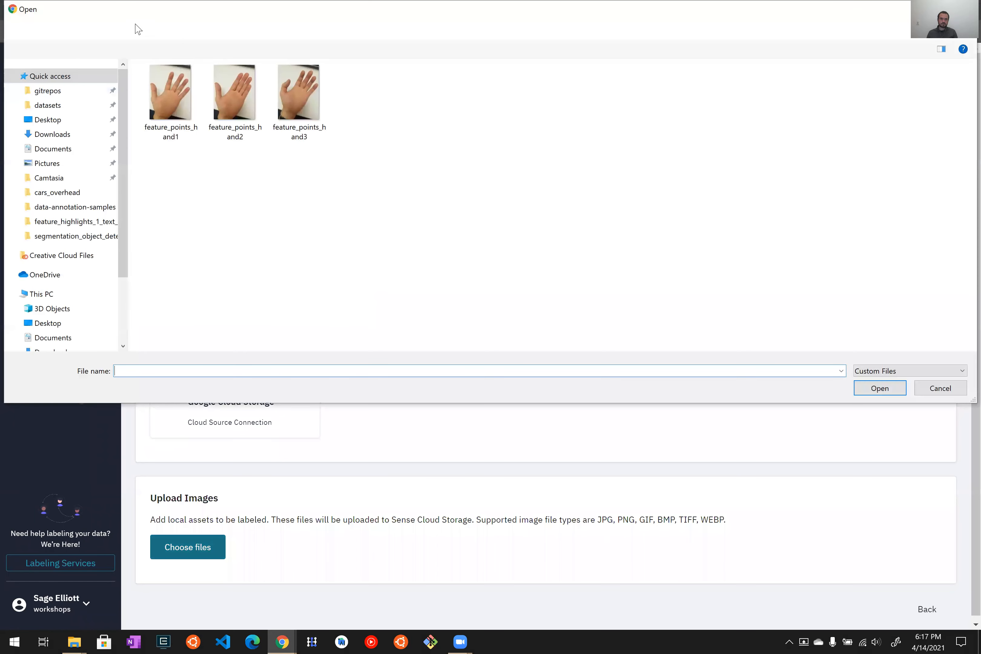
click(239, 34)
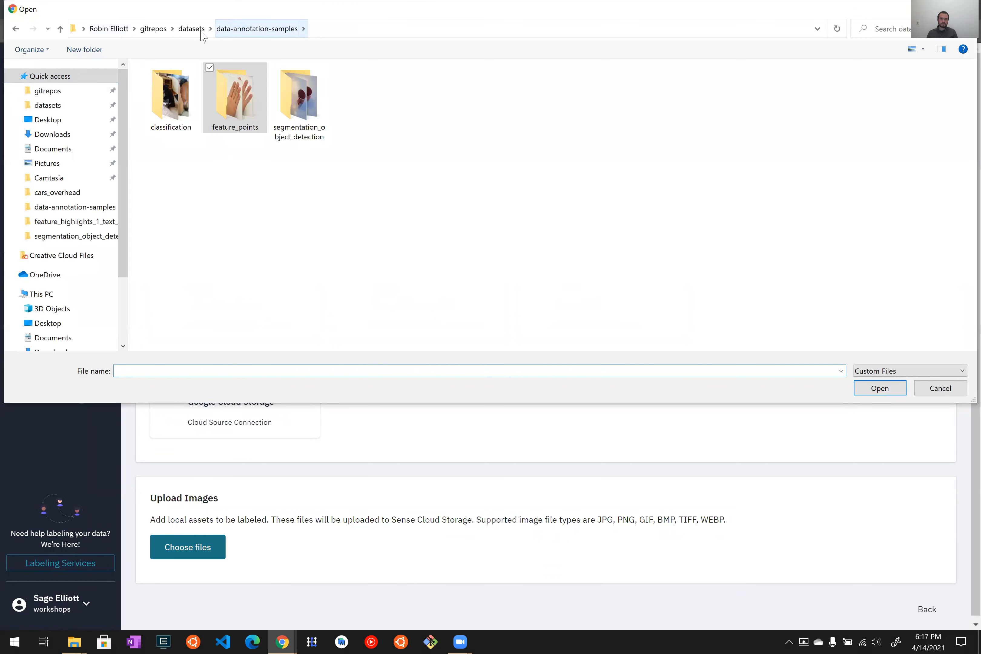
click(193, 114)
double_click(193, 115)
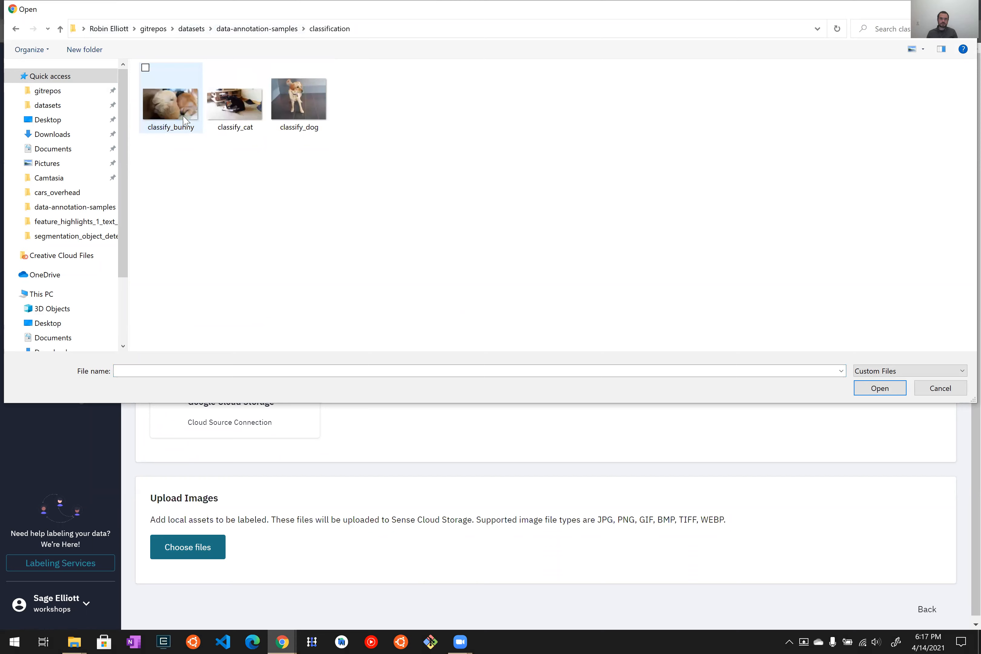
click(167, 120)
shift+click(297, 111)
click(861, 392)
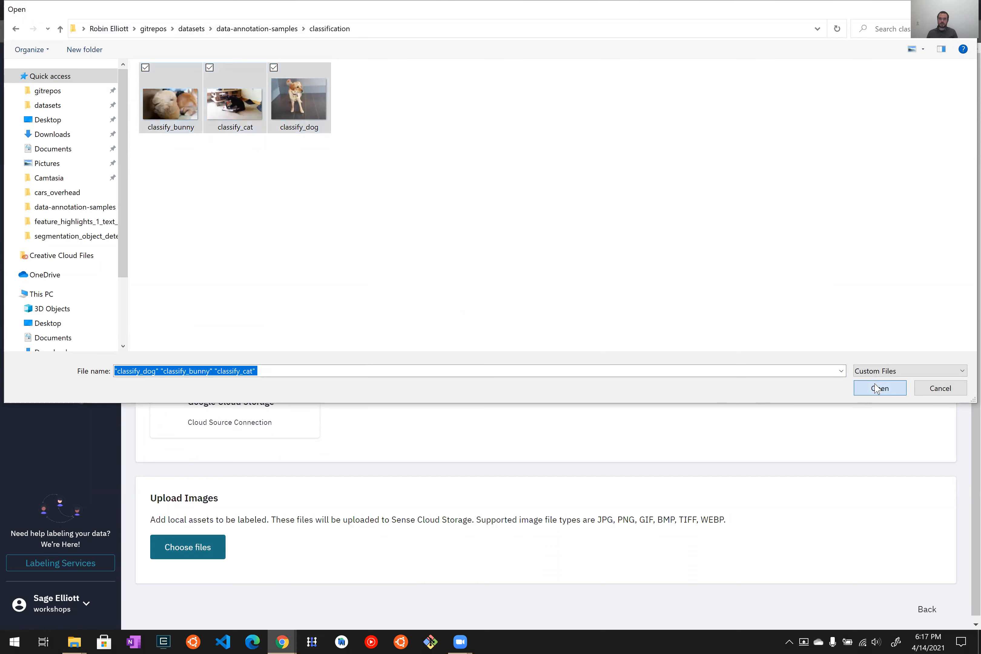
scroll(676, 476, down, 3)
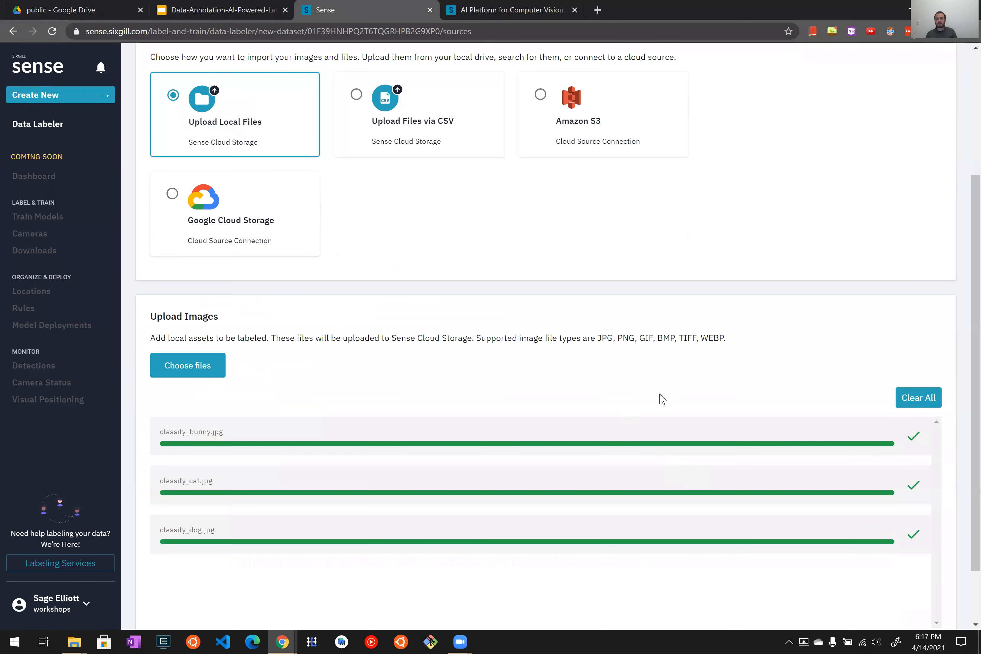
scroll(574, 453, up, 5)
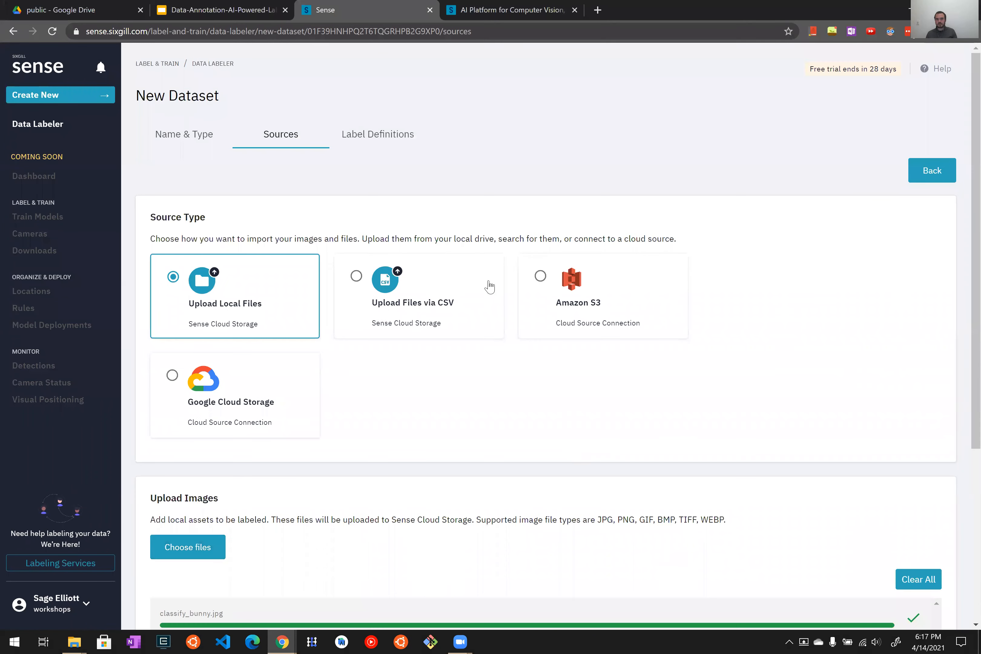
Step: Begin the dataset's label definition by naming the label animal and setting its type to Classification
click(380, 141)
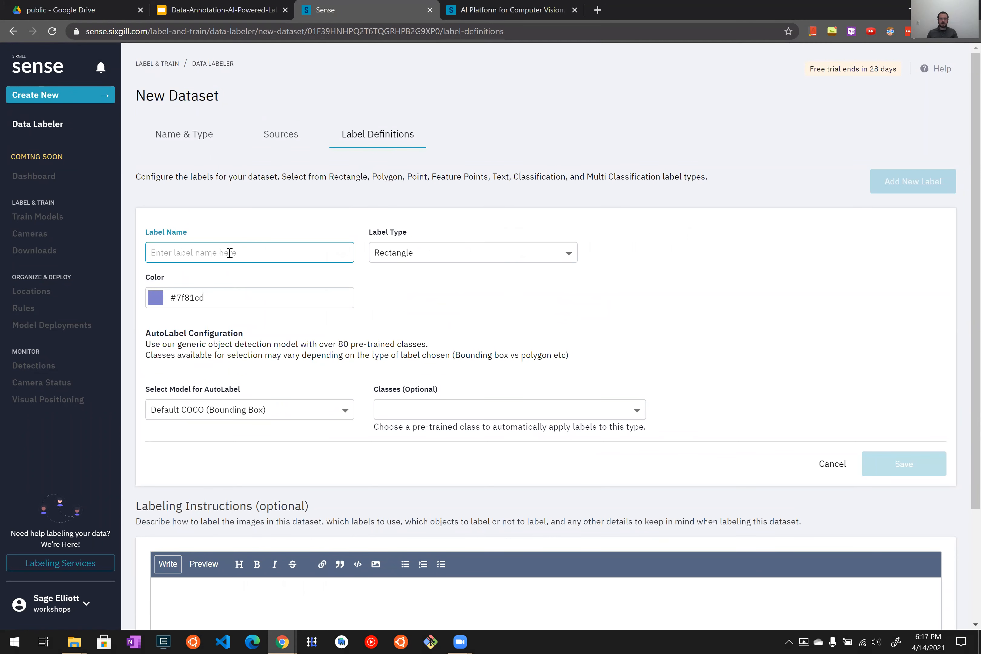
text(animal)
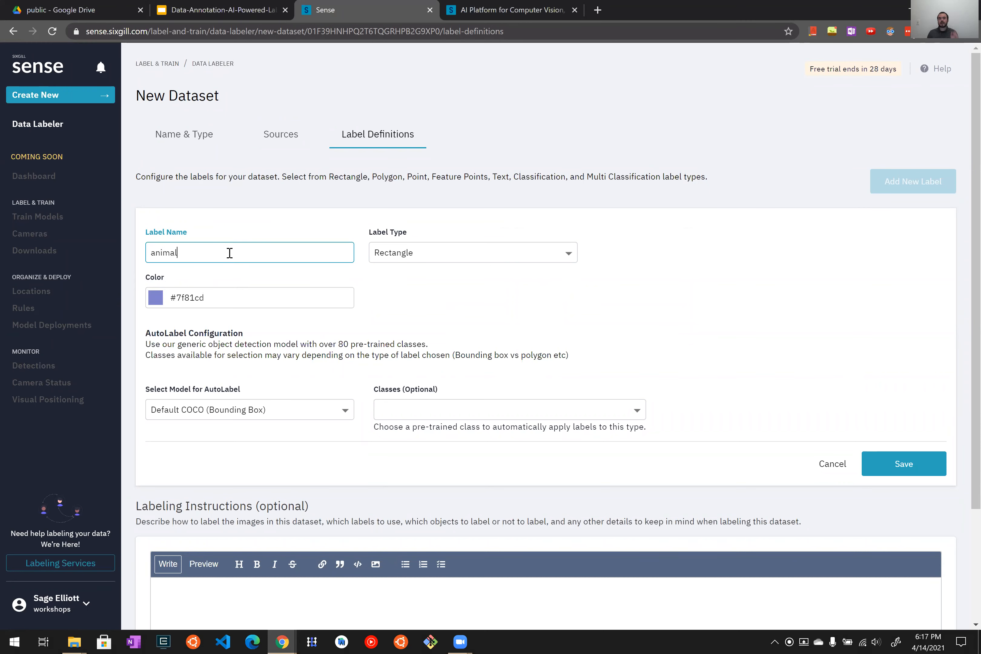
click(476, 257)
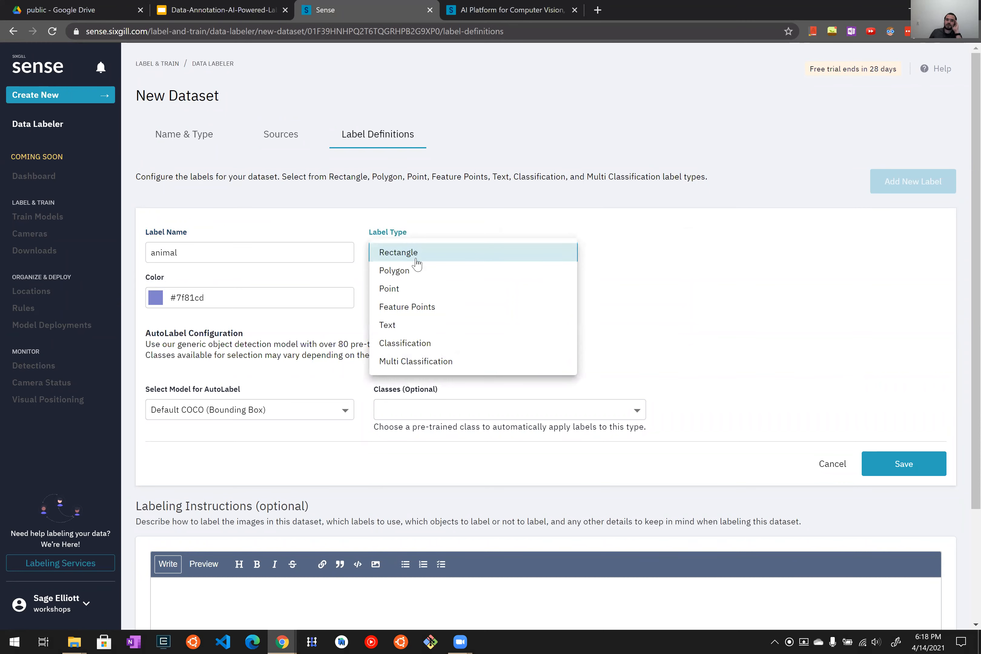
click(527, 344)
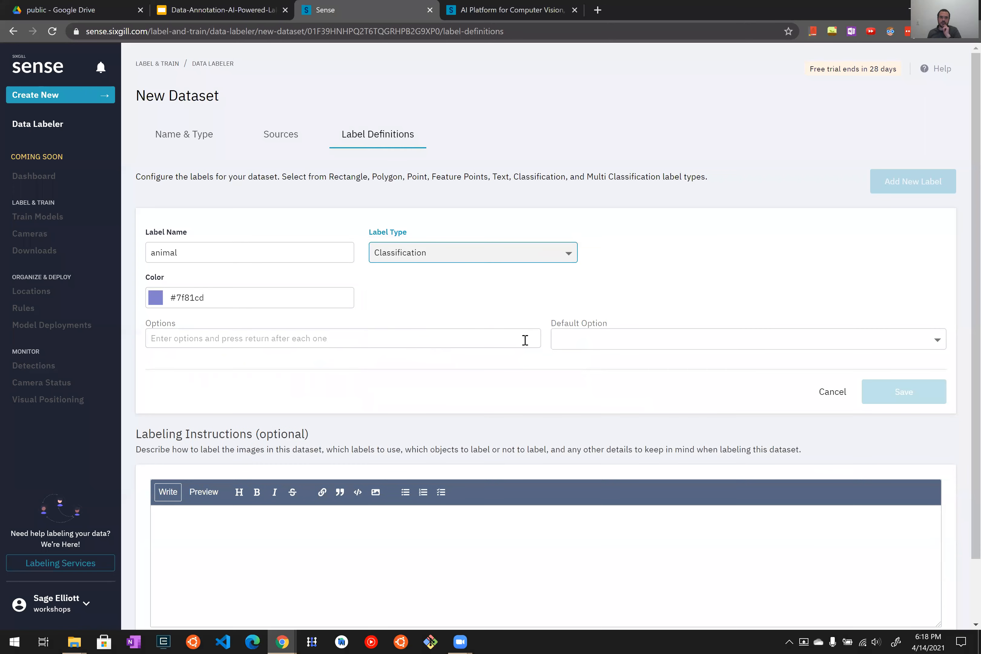
Step: Give the animal label the options dog, cat and bunny, make dog the default option, and save the label
click(470, 335)
text(dog)
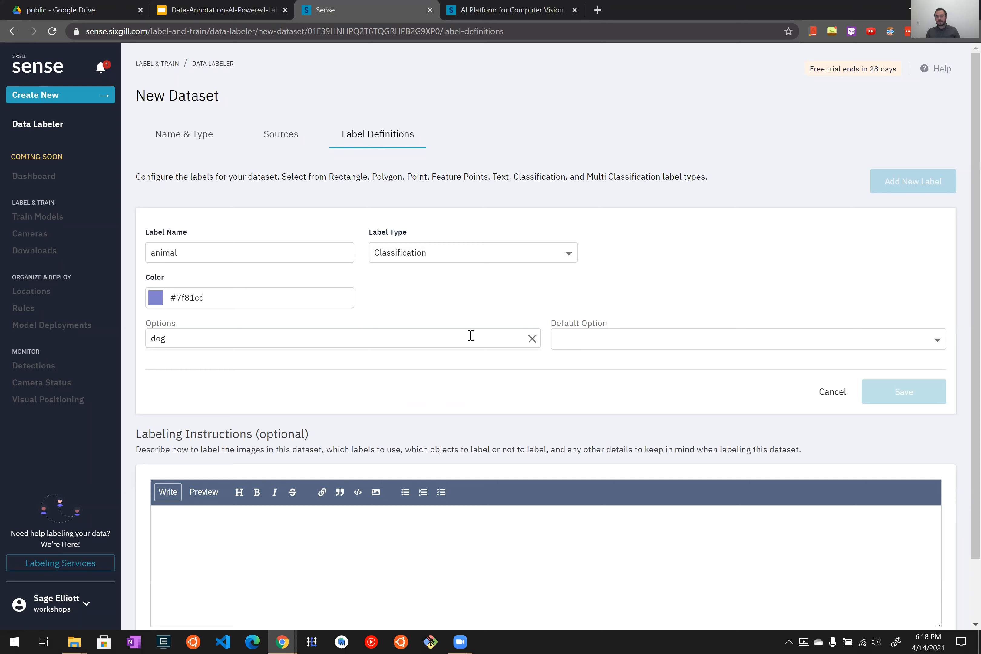
key(Return)
text(cat)
key(Return)
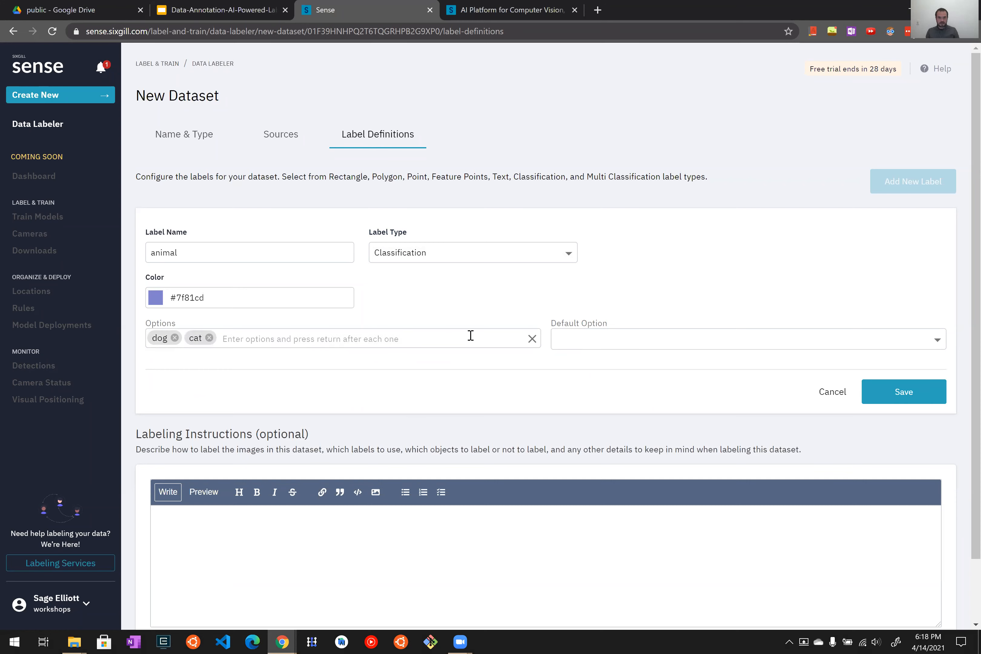
text(bunny)
key(Return)
click(638, 339)
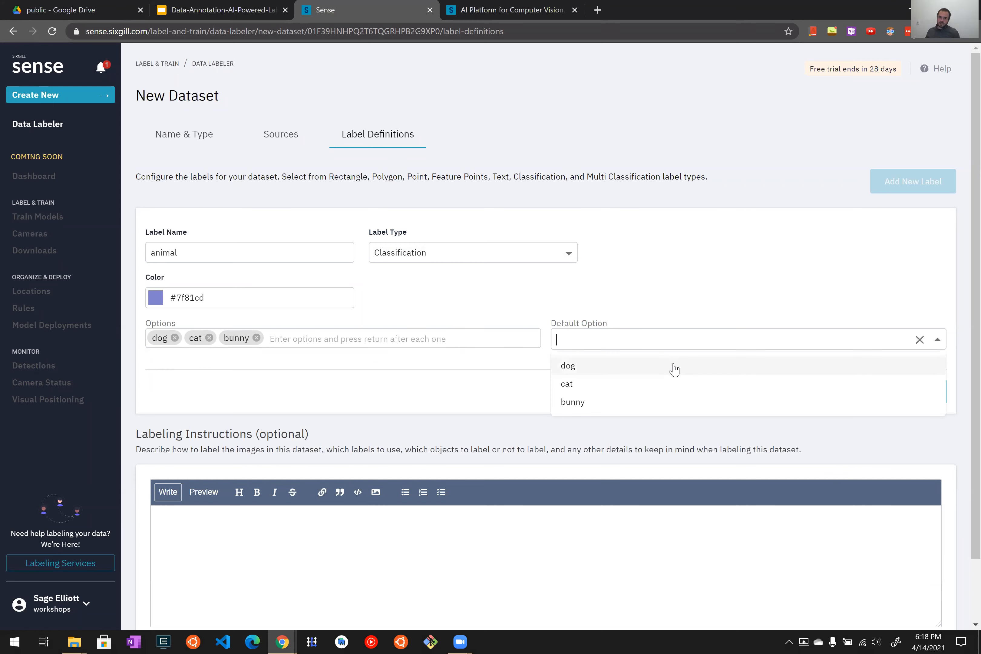
click(674, 366)
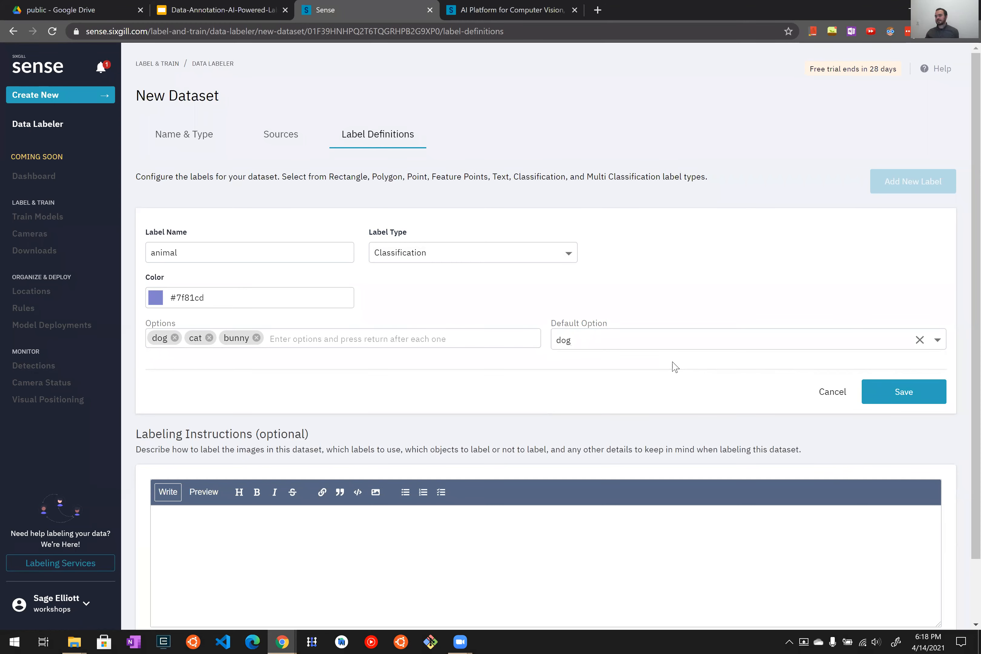
click(898, 400)
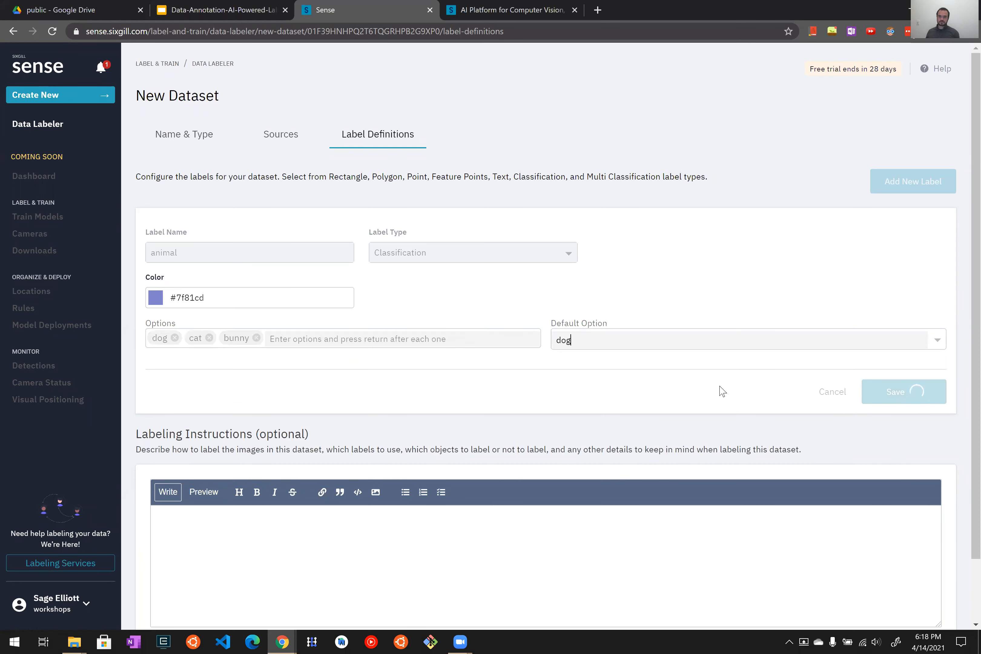
Step: Save the dataset without labeling instructions and start labeling its images
scroll(342, 491, down, 2)
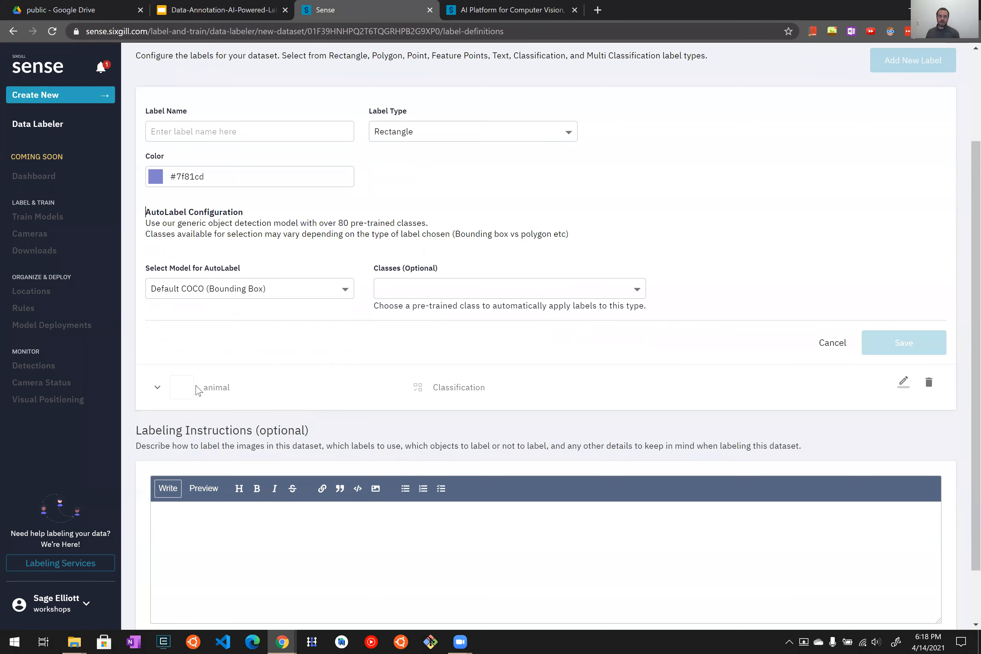
scroll(554, 387, down, 2)
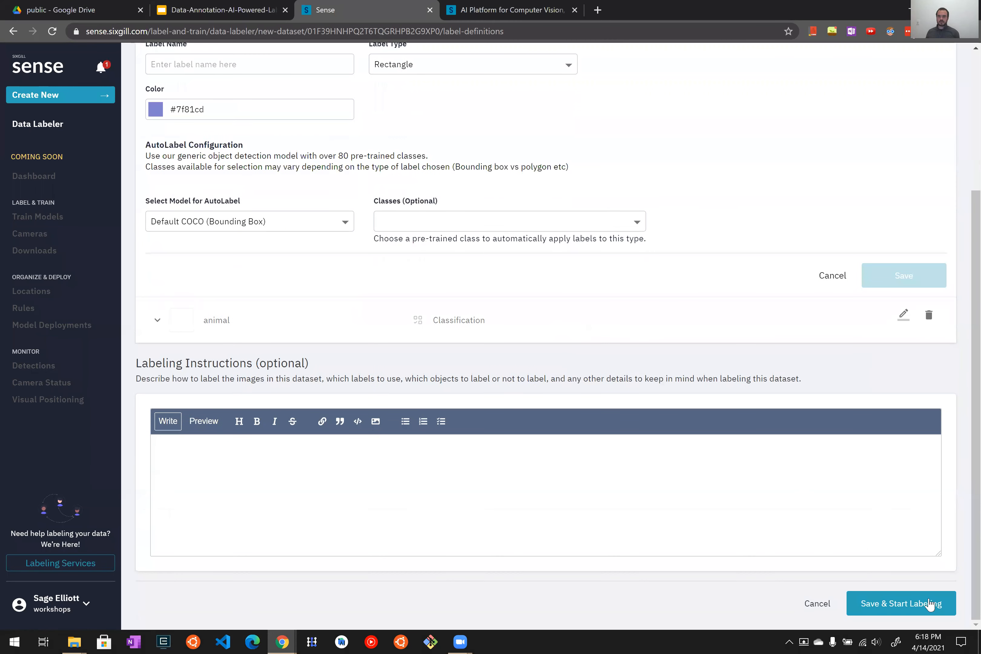
click(907, 609)
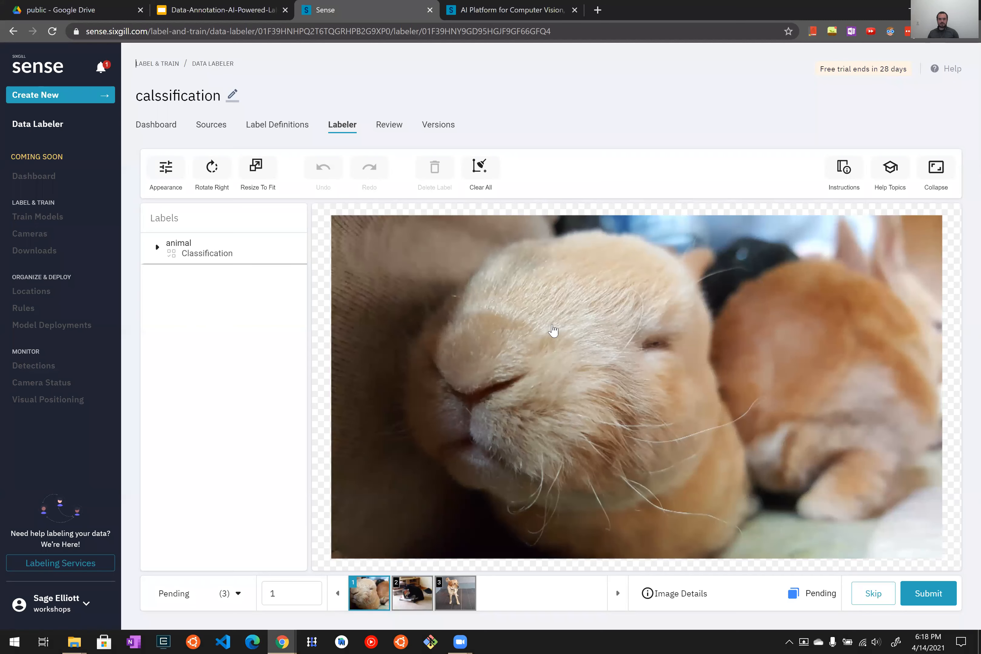
Step: Classify the first image's animal as bunny and submit the image
scroll(523, 407, down, 2)
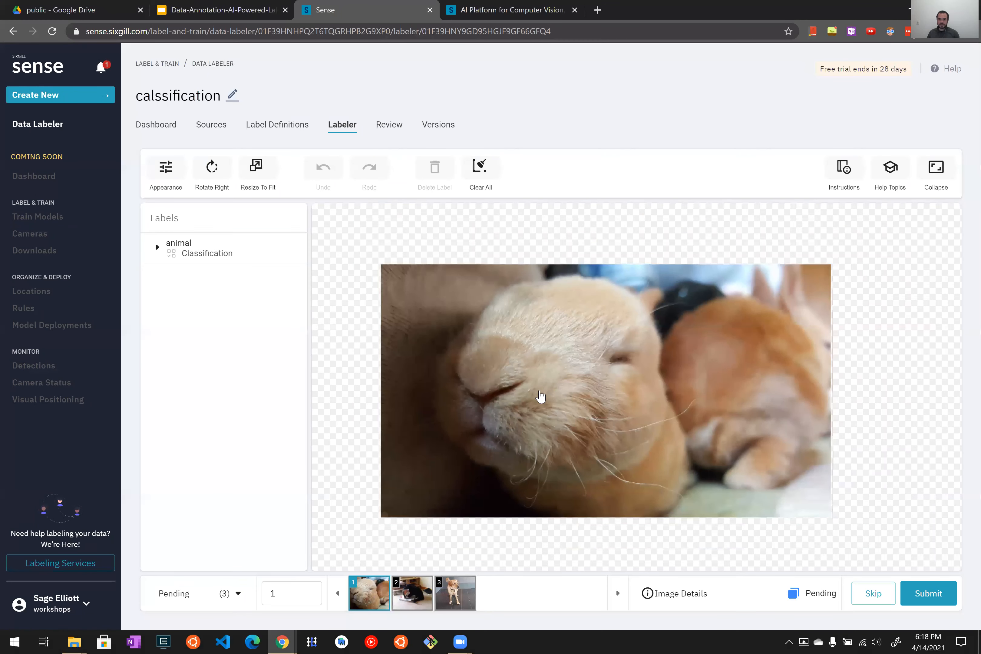
scroll(540, 397, up, 3)
scroll(525, 394, down, 3)
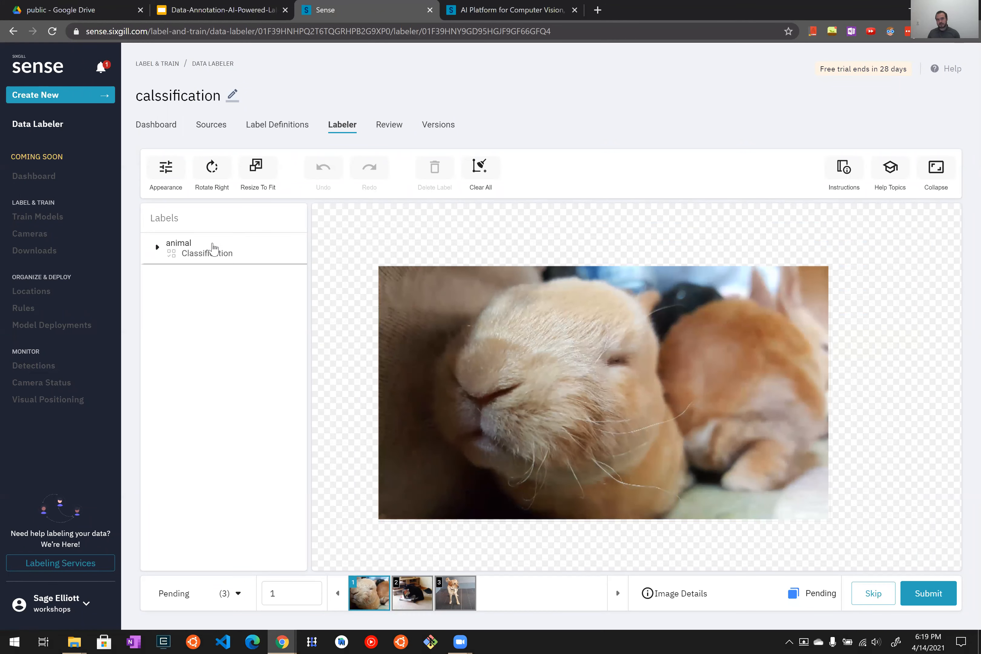
click(213, 248)
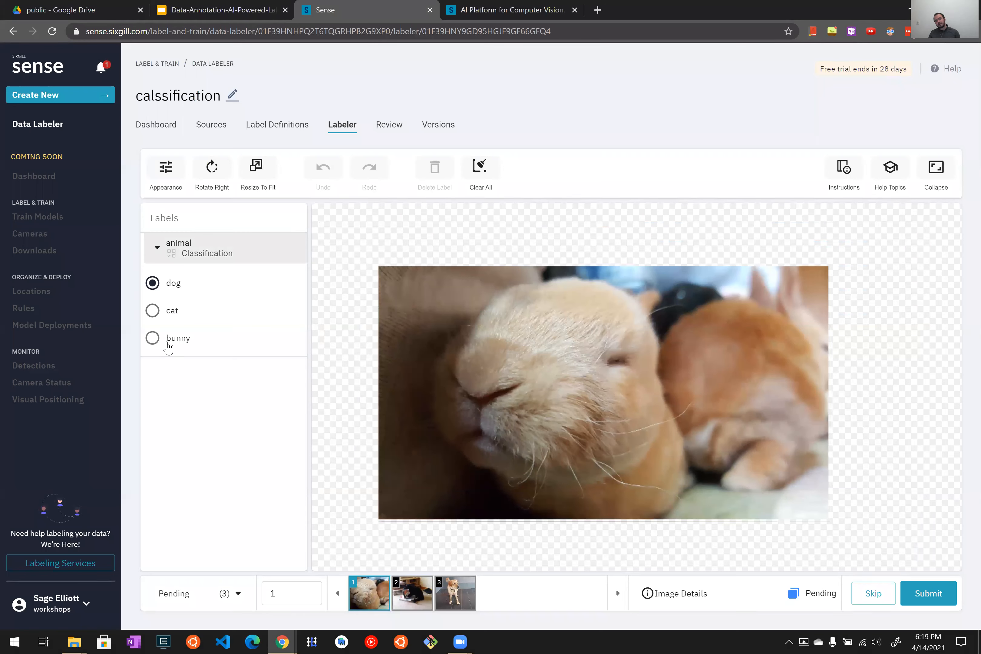
click(167, 344)
click(947, 593)
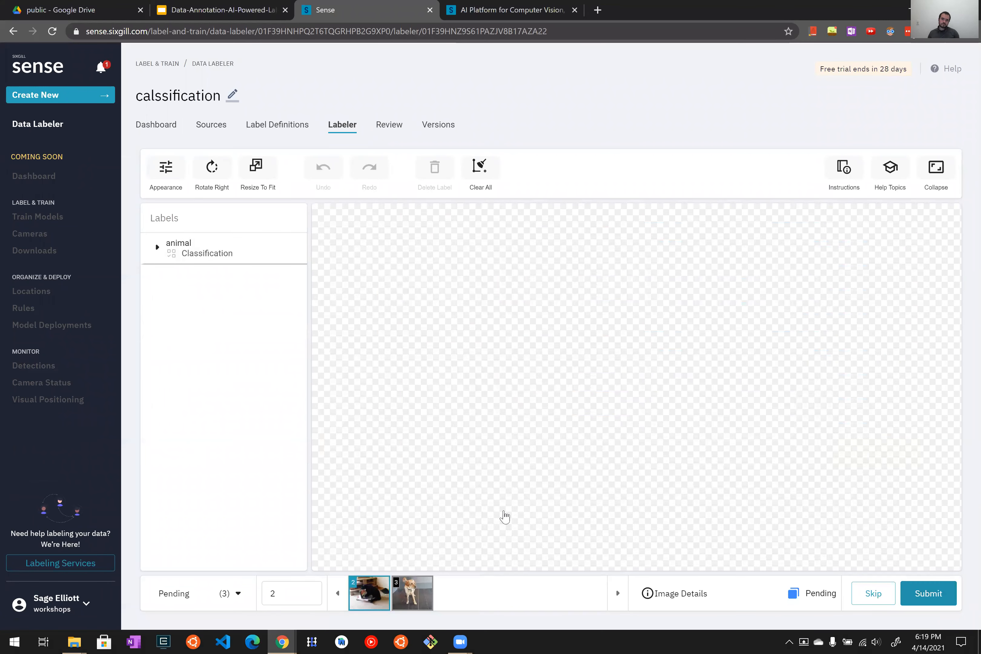
Step: Classify the second image's animal as cat and the third image's as dog, submitting each image
click(187, 247)
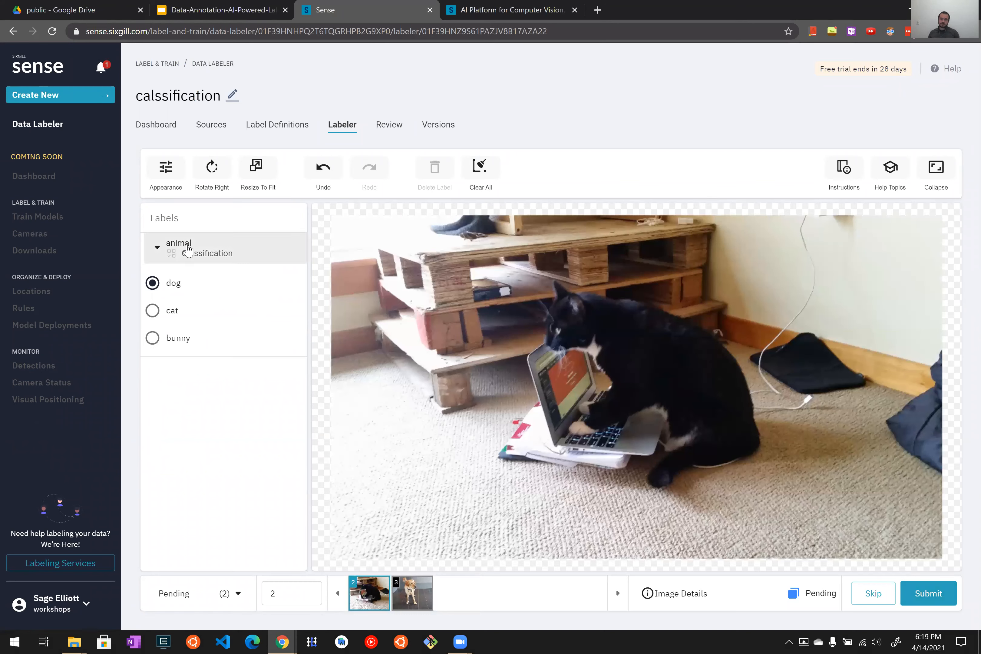
click(178, 317)
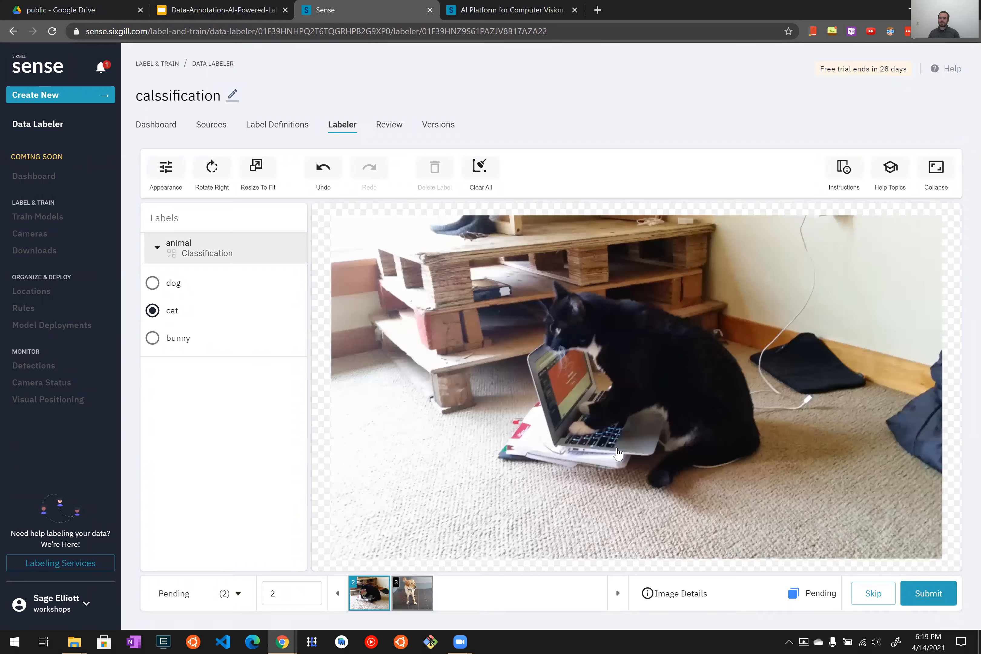
scroll(616, 453, up, 4)
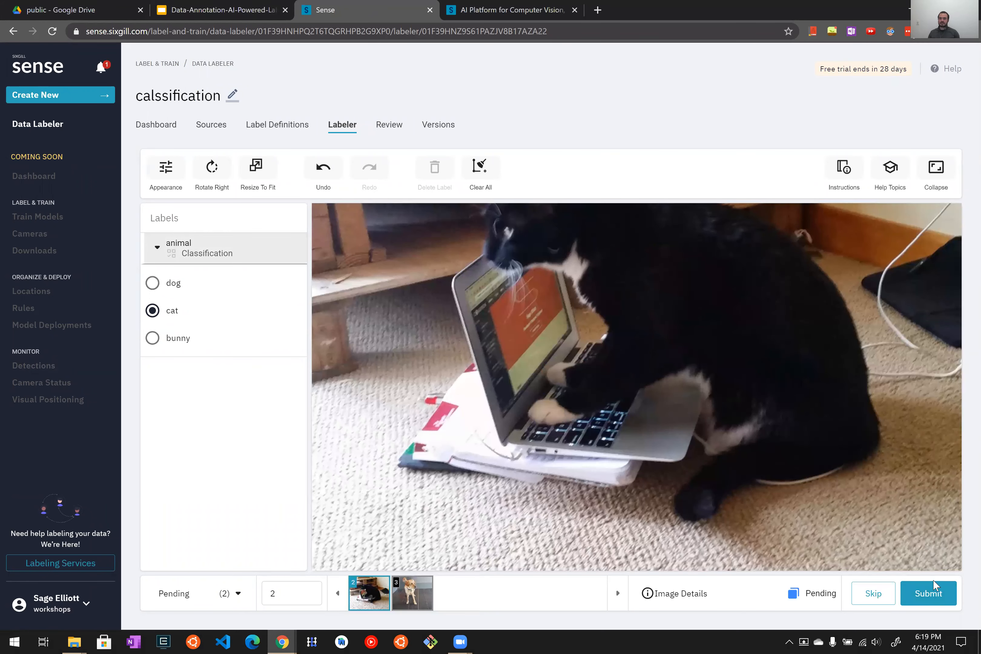
click(927, 592)
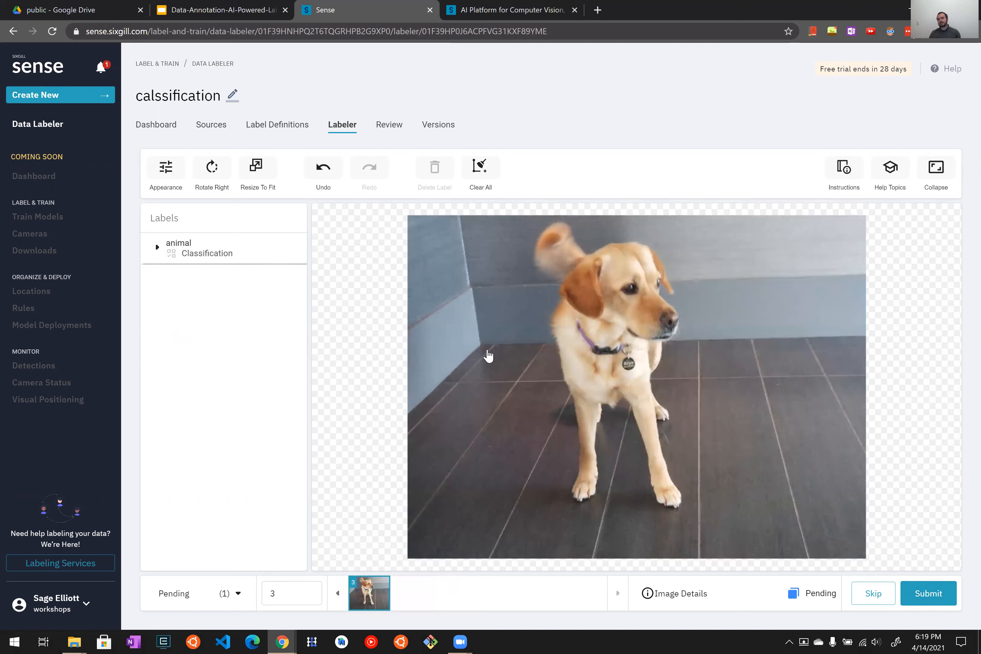
click(200, 241)
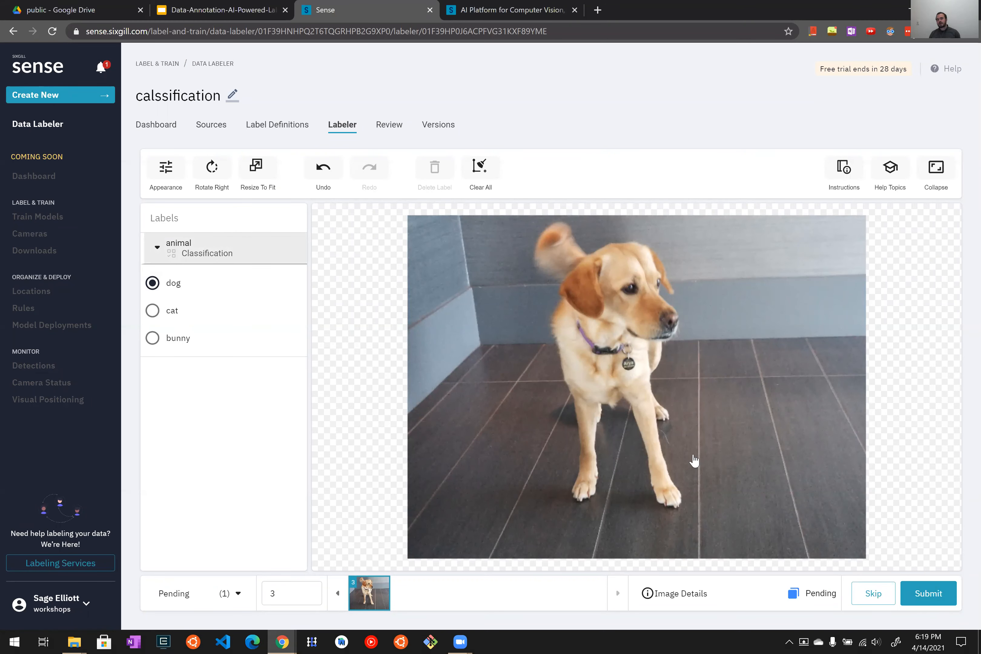
click(927, 596)
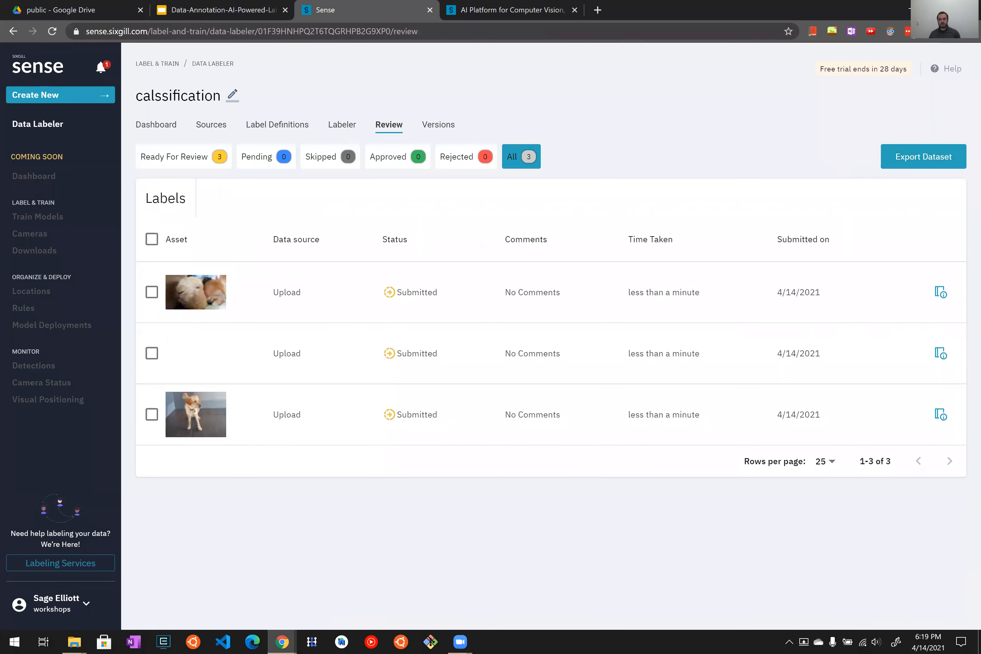
Step: Set up a dataset export in Create ML Classifier format with a split of 100% train, 0% test and 0% validate
click(923, 159)
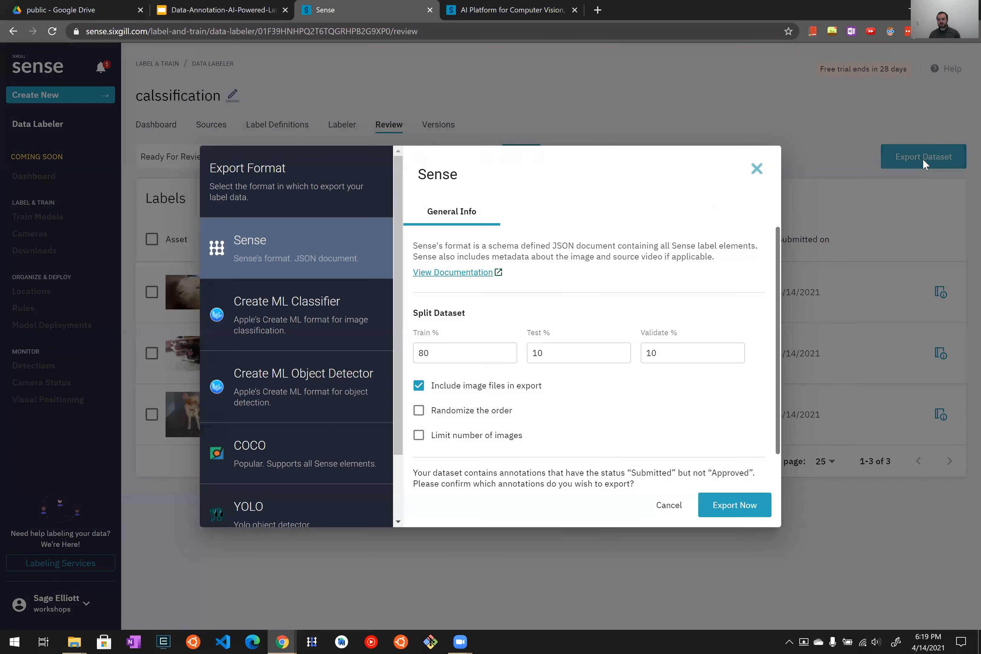
click(286, 309)
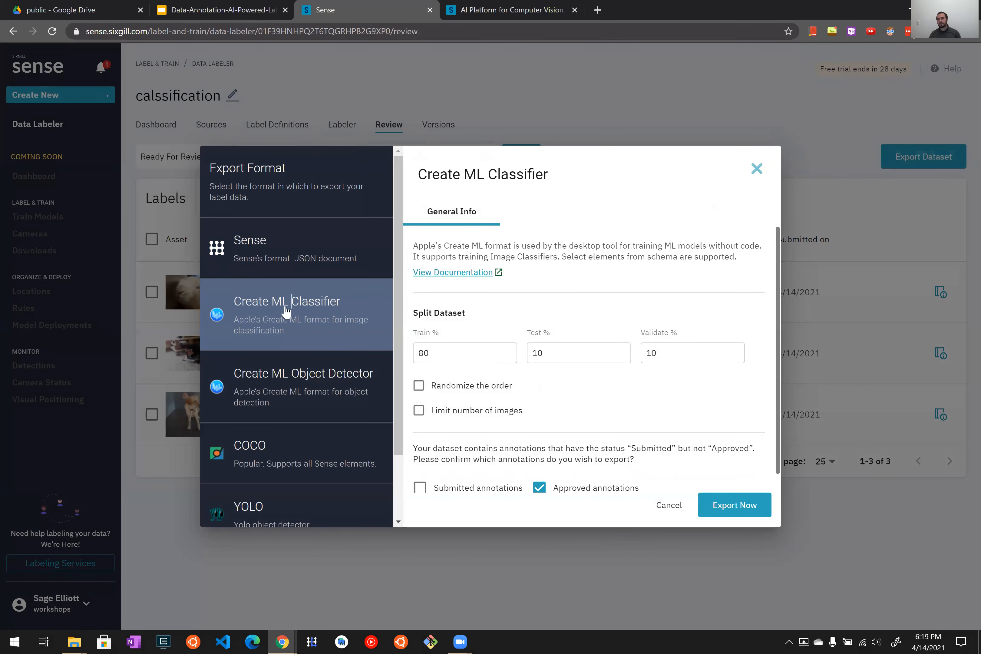
scroll(583, 401, down, 1)
click(461, 340)
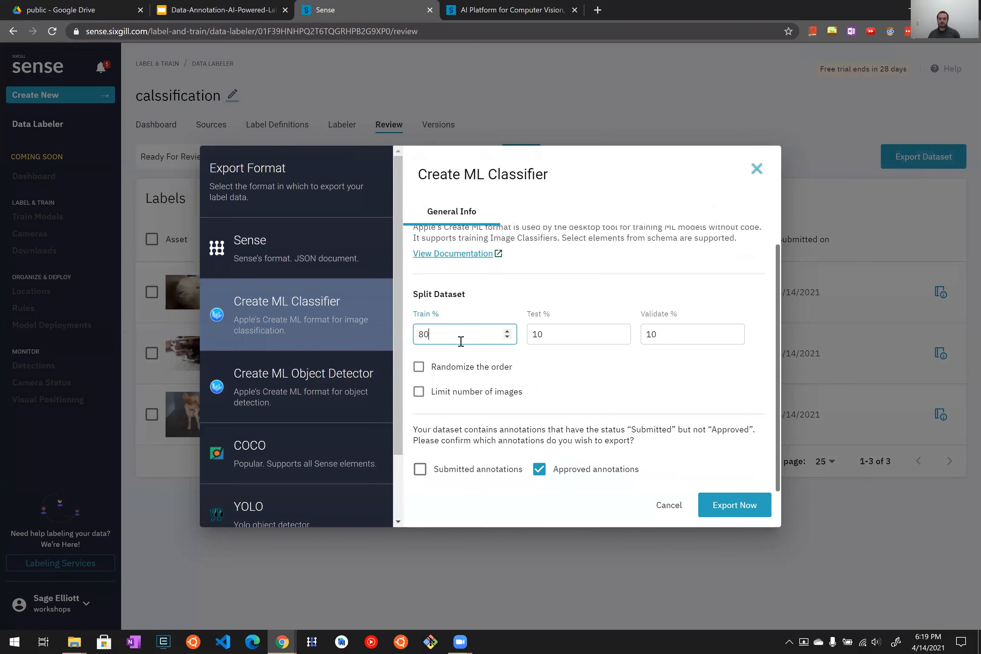
key(BackSpace)
key(BackSpace)
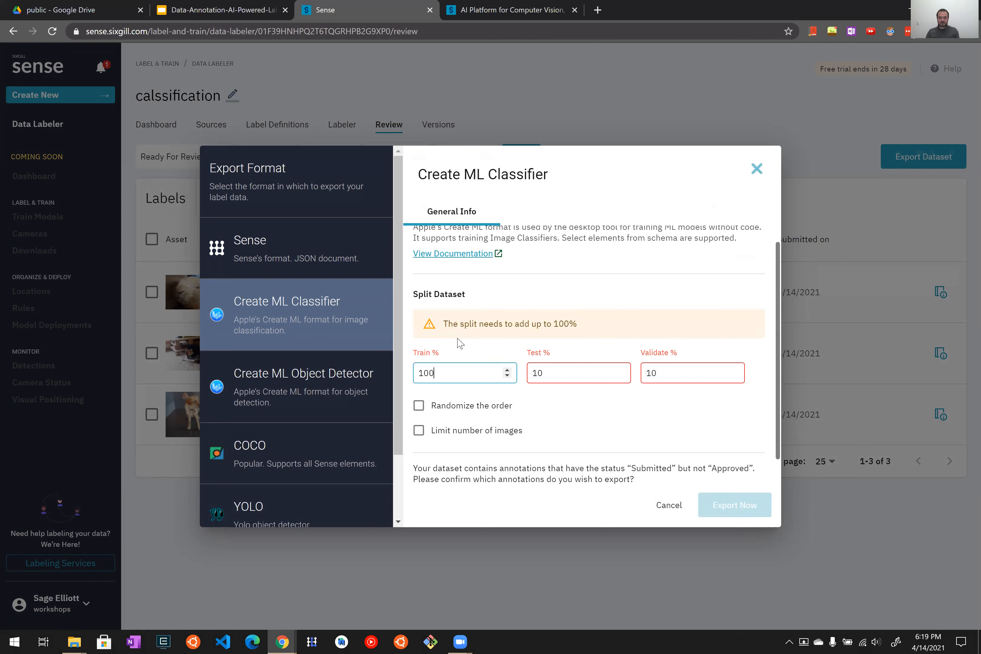
click(565, 377)
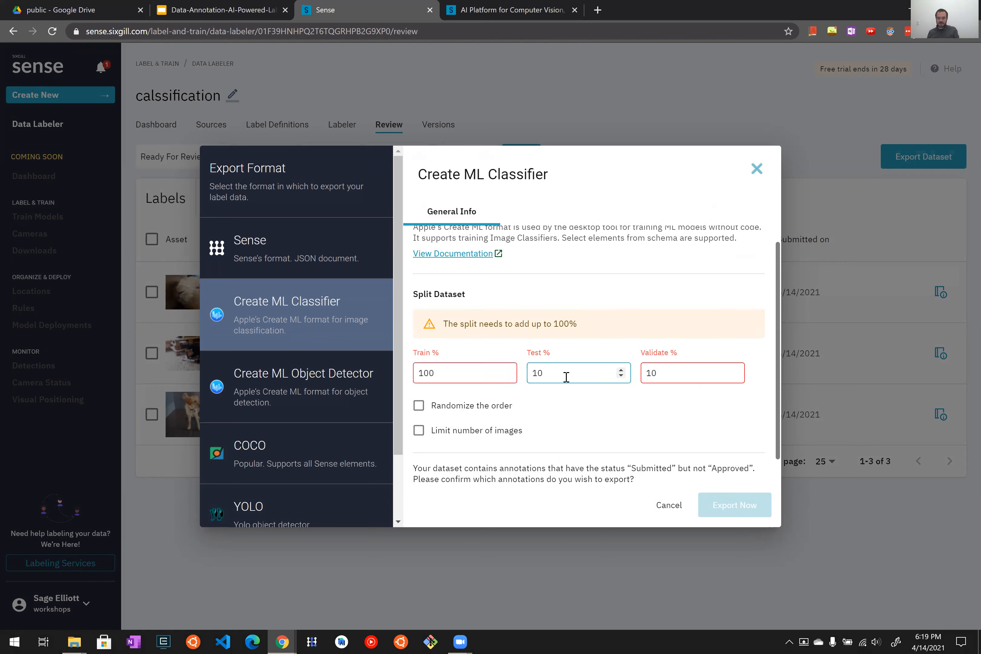
click(680, 373)
key(BackSpace)
key(BackSpace)
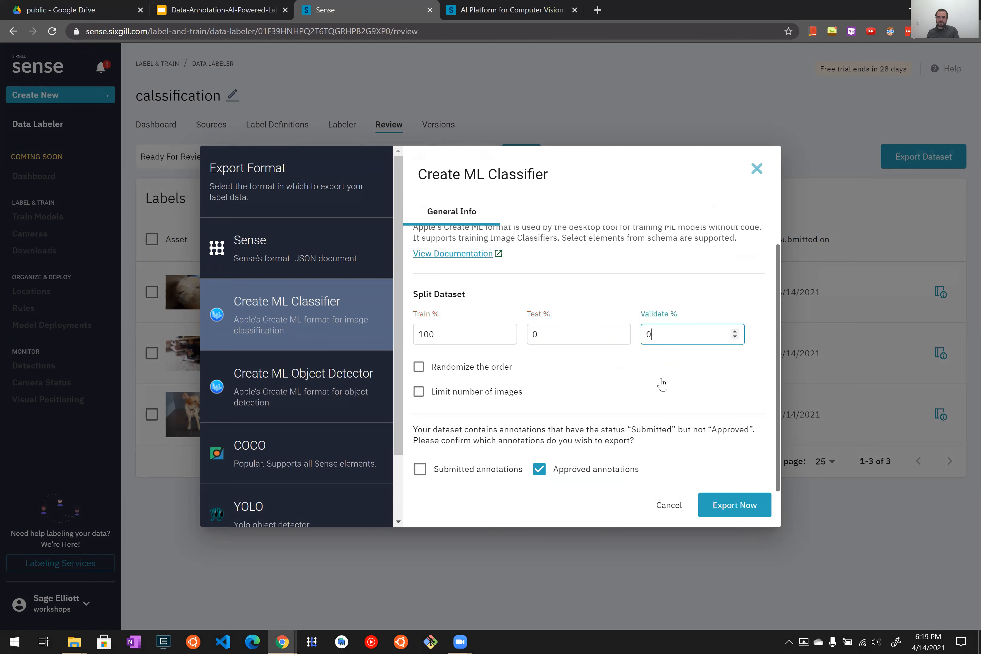
Step: Include submitted annotations along with approved ones, run the Create ML Classifier export, and close the export dialog
click(590, 294)
click(466, 473)
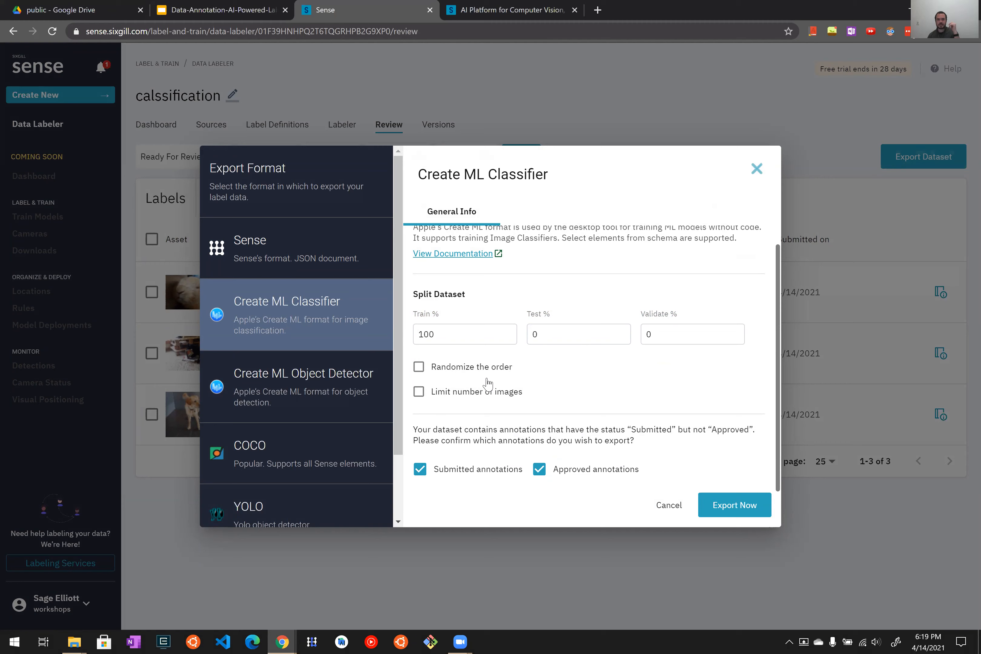
scroll(552, 277, up, 1)
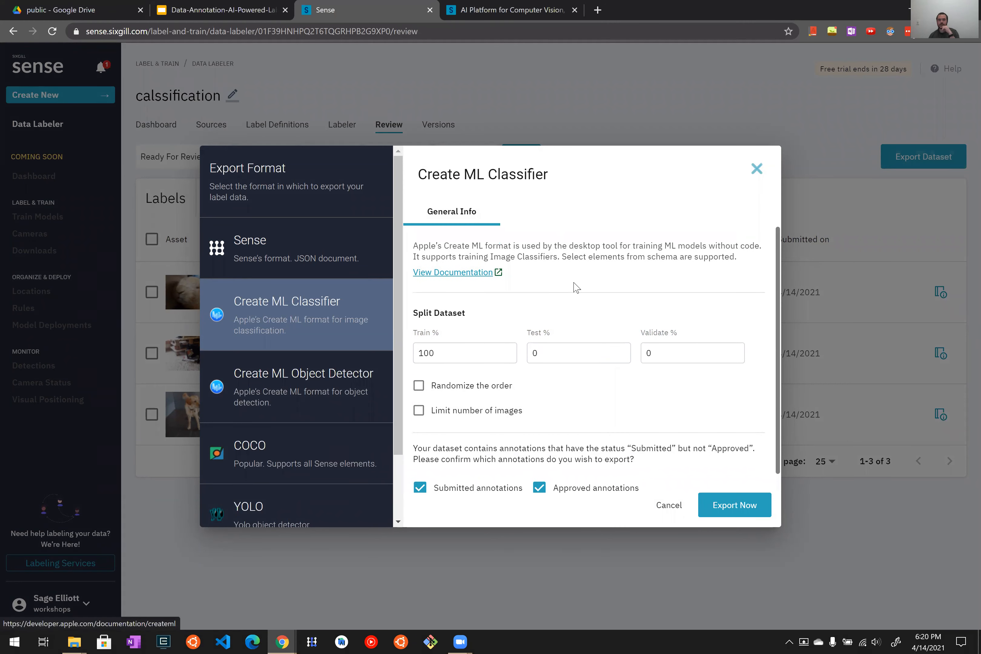
scroll(574, 292, down, 1)
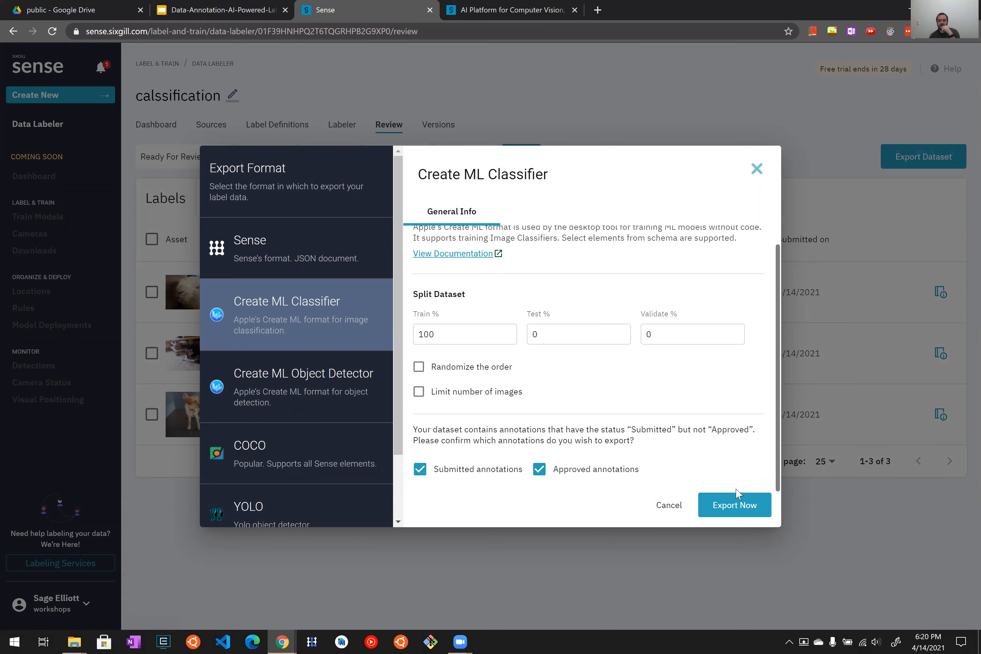
click(738, 514)
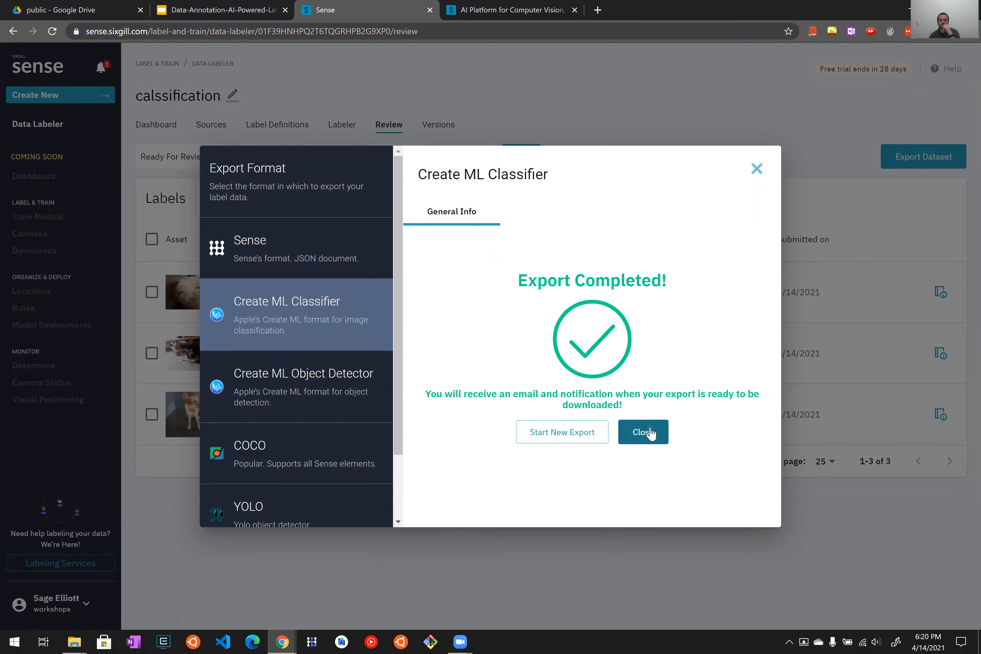
click(642, 432)
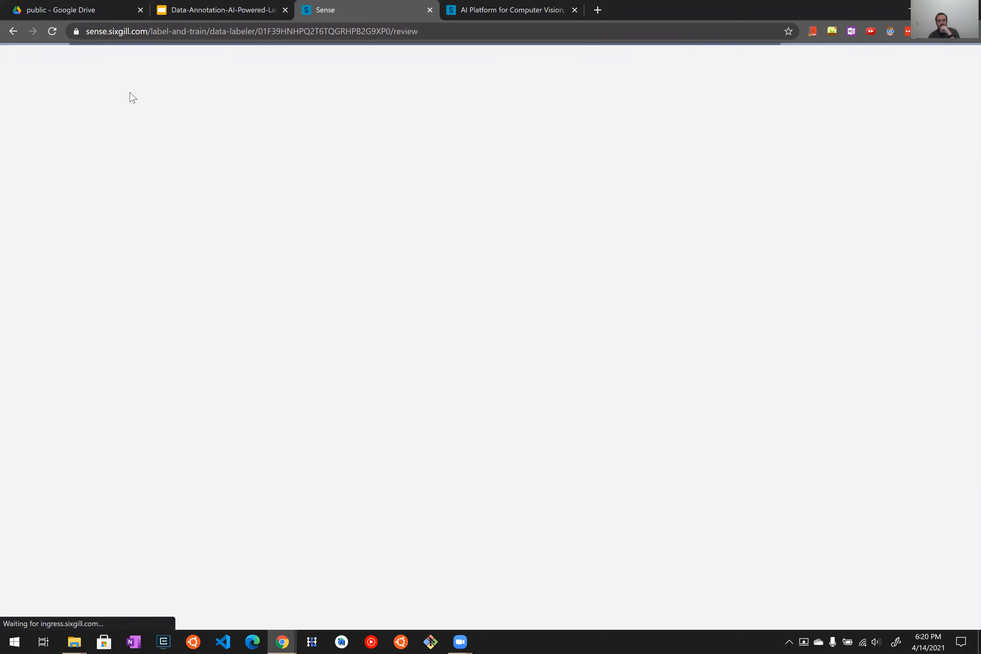
Step: Download the newest calssification export from the notifications and open the downloaded zip archive
click(101, 68)
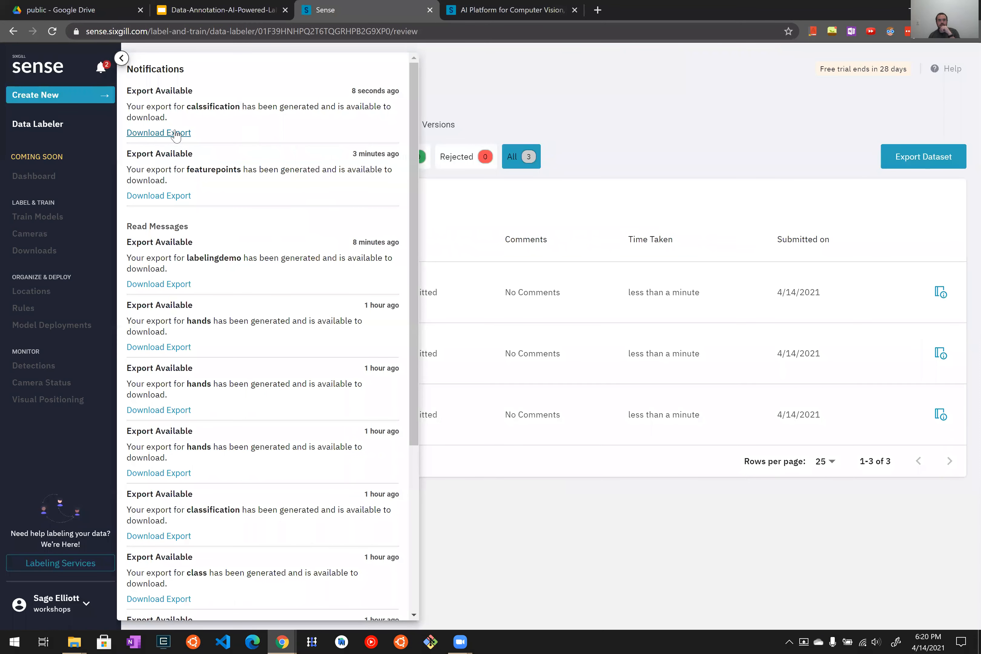
click(176, 134)
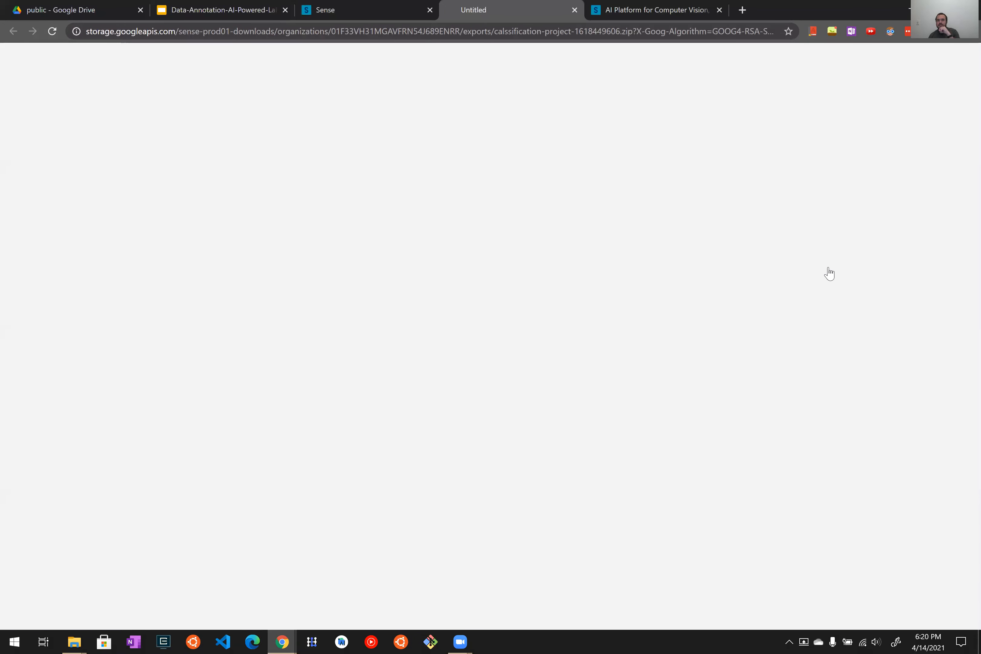
click(89, 620)
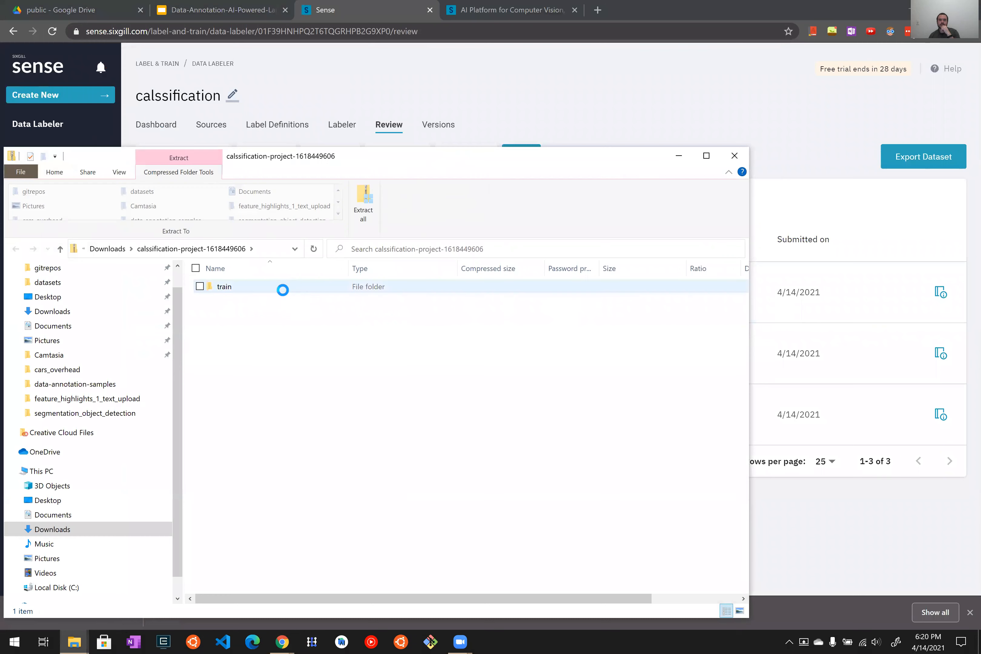
Step: Examine the archive's train/animal class folders and the contents of the bunny folder, and return to the dataset's review page
double_click(283, 289)
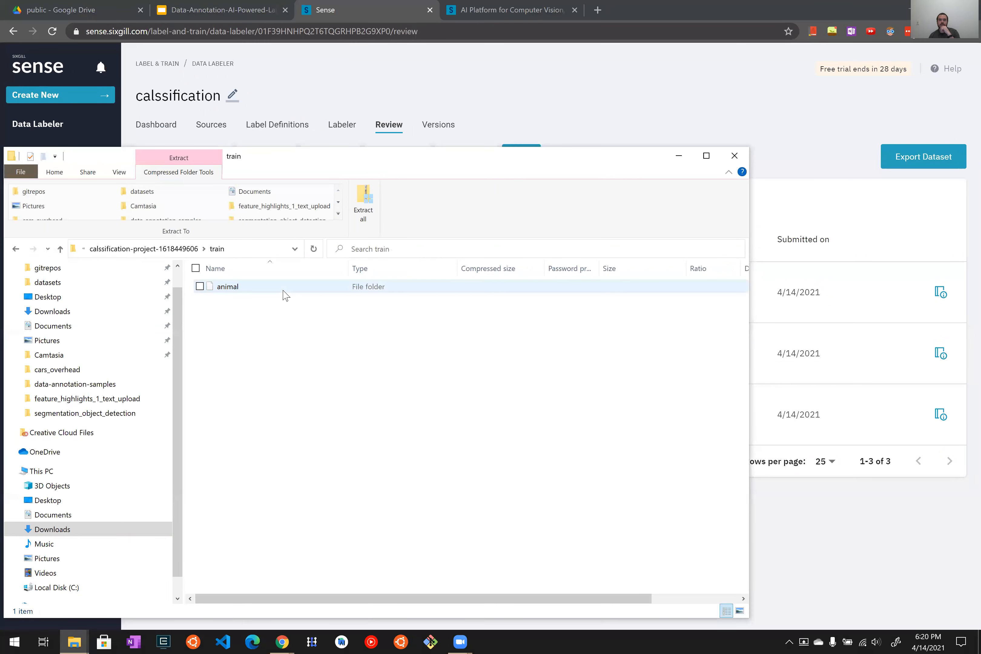
double_click(284, 291)
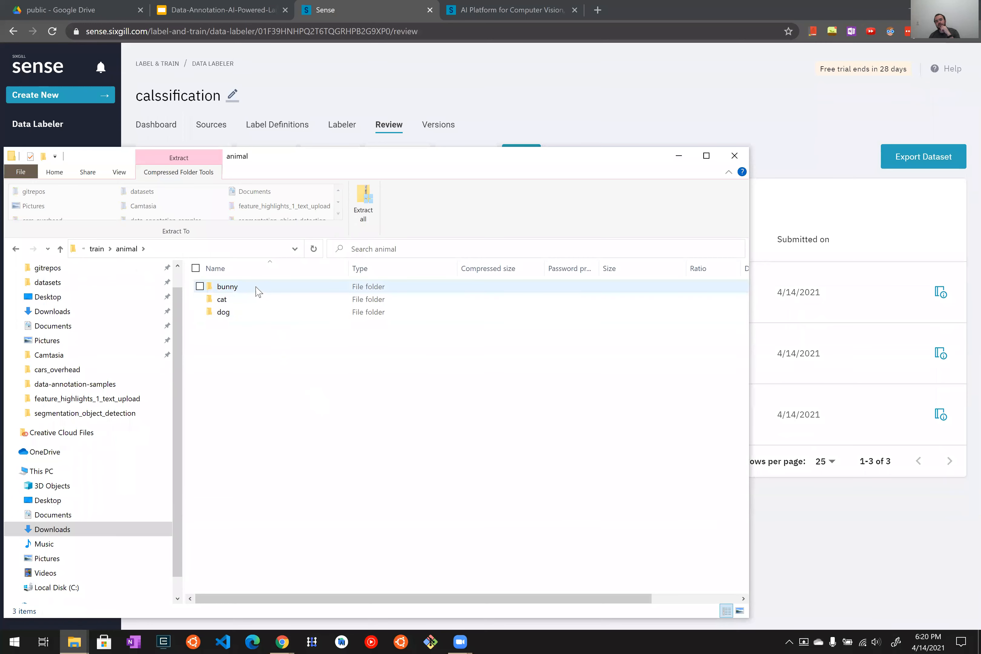
double_click(261, 291)
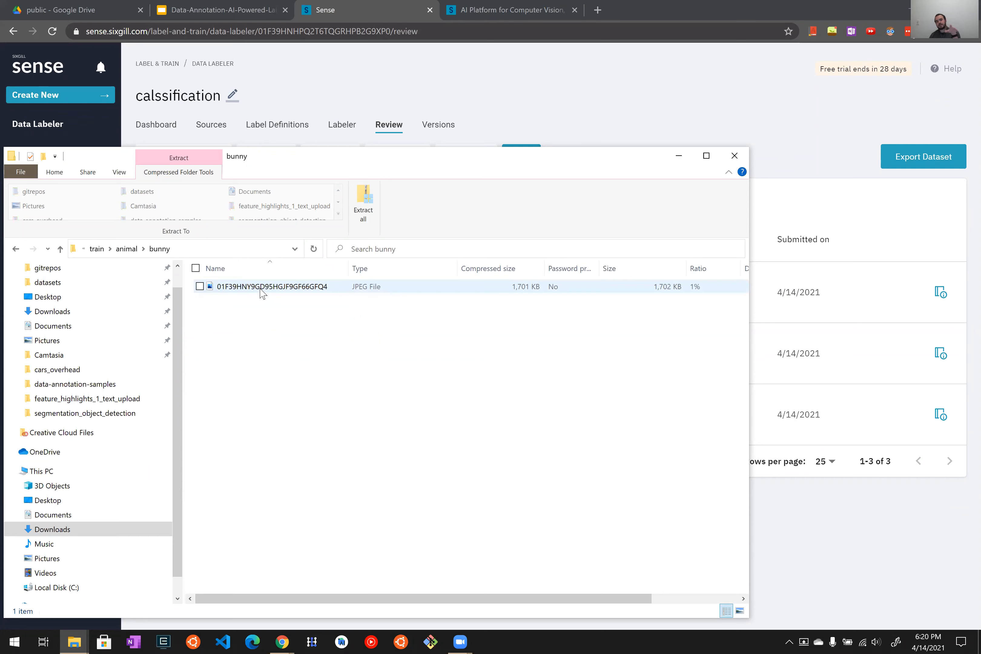
click(15, 248)
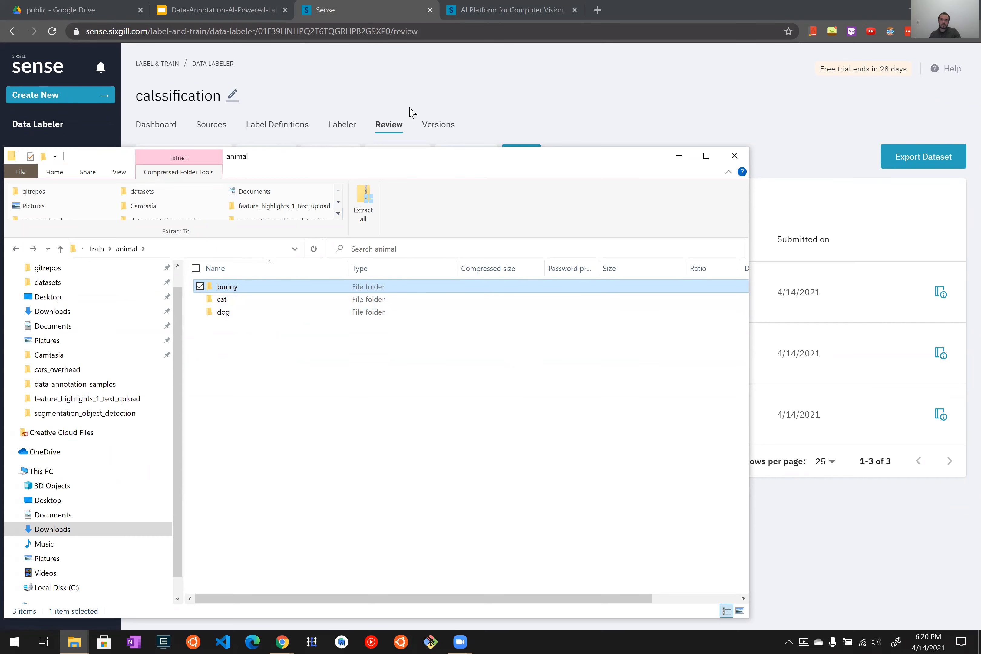
click(385, 63)
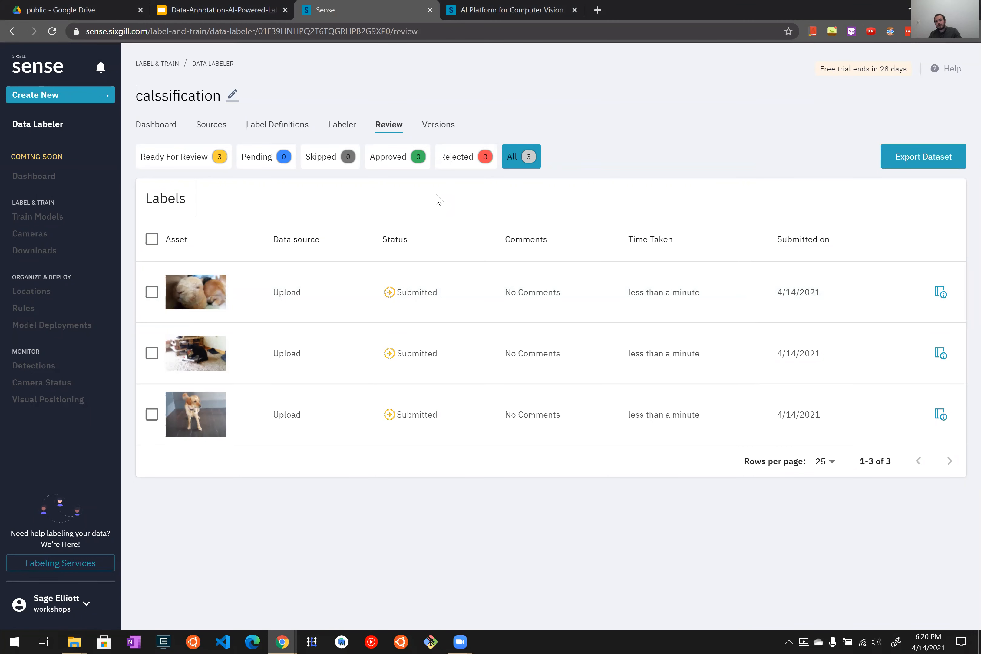
Step: Glance at the Image Labeling slide in the Data-Annotation-AI-Powered-Labeling presentation, and return to Sense to open the Data Labeler overview
key(End)
click(231, 8)
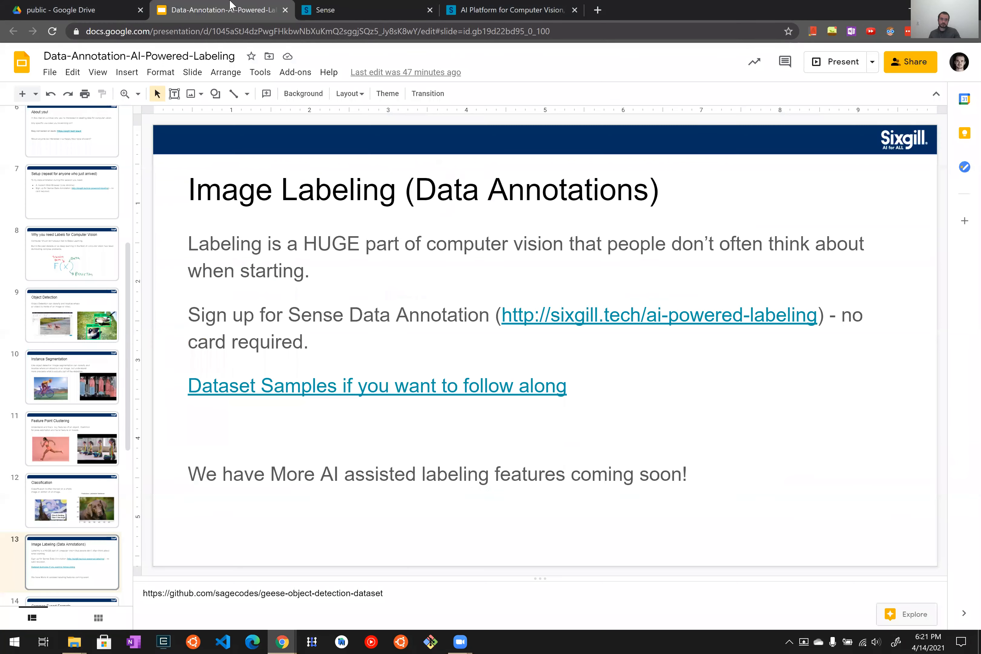
click(359, 9)
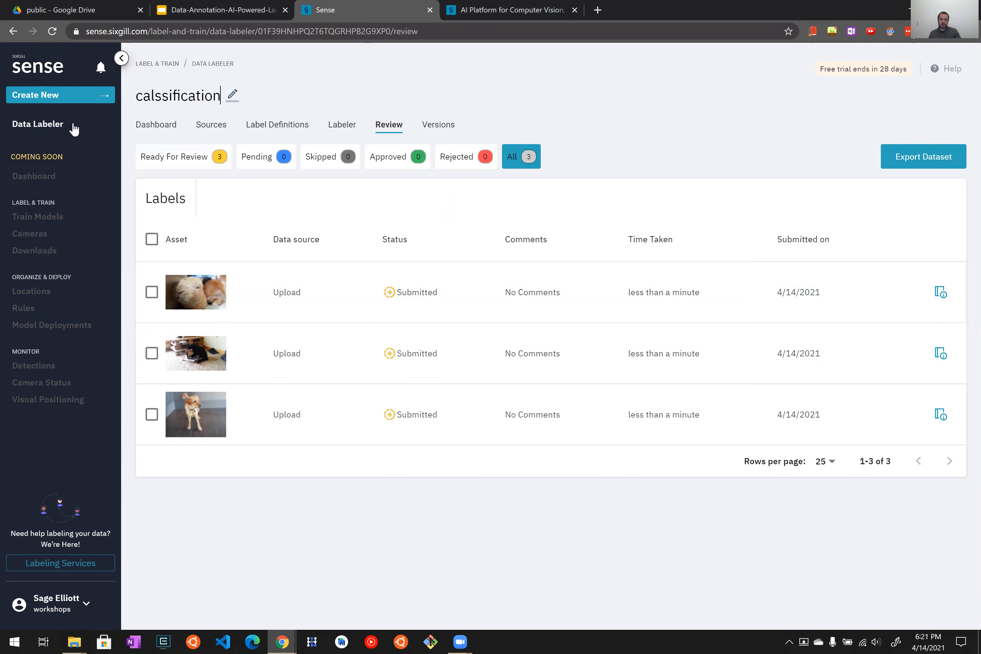
click(40, 126)
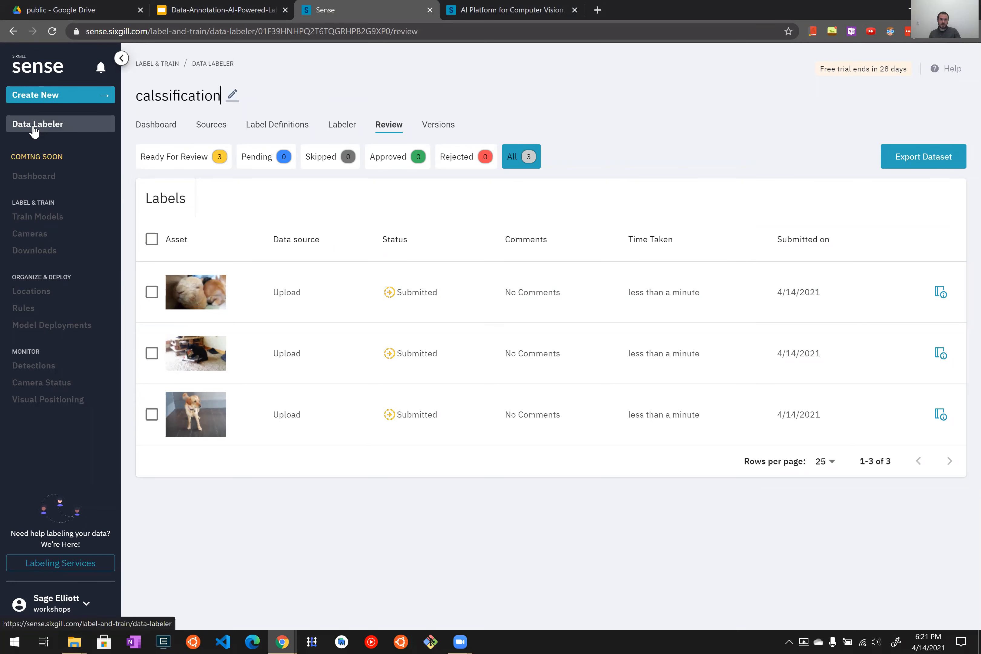